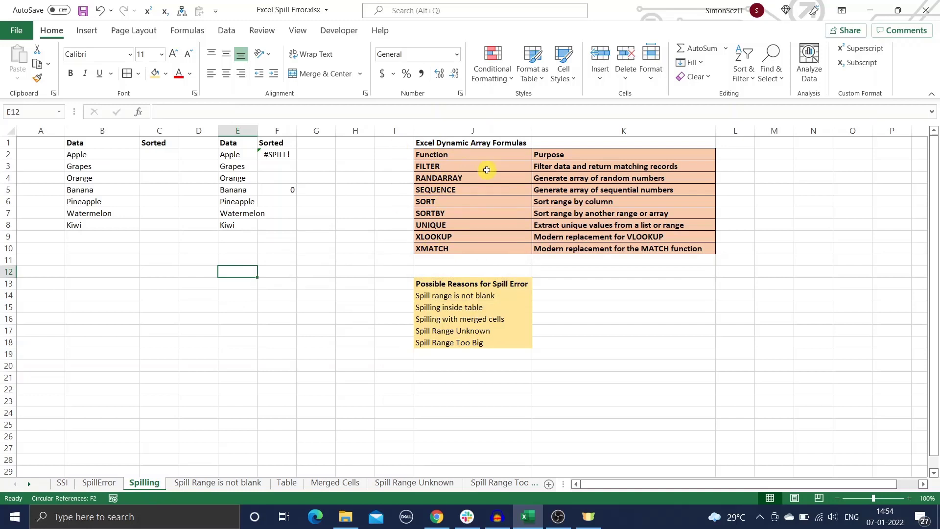
- Enter =SORT(B2:B8) in C2 so the fruits spill alphabetically down C2:C8
{"action": "left_click", "coordinate": [155, 156]}
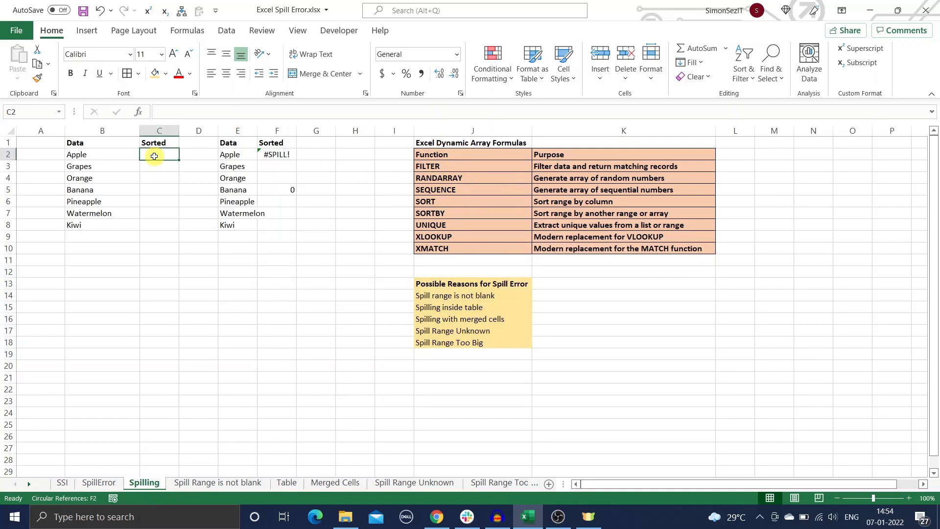
{"action": "type", "text": "=SORT("}
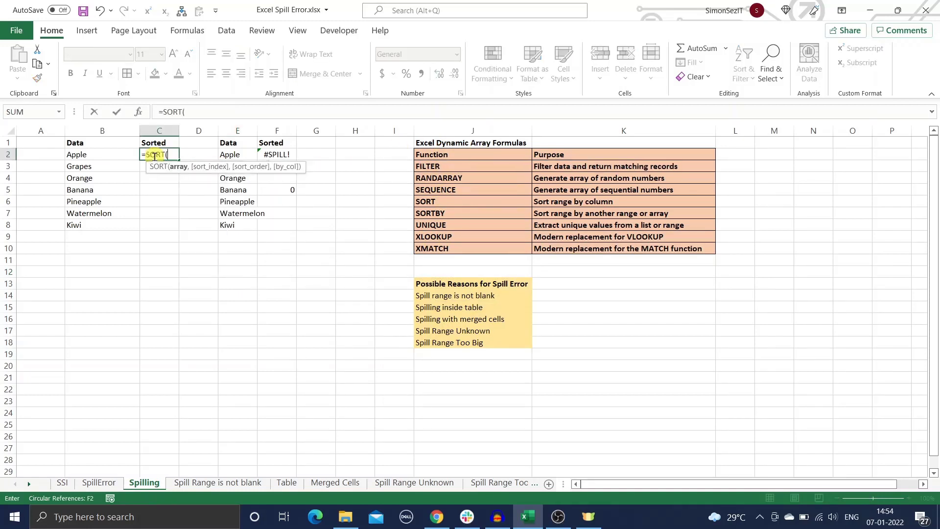
{"action": "type", "text": "B2:B"}
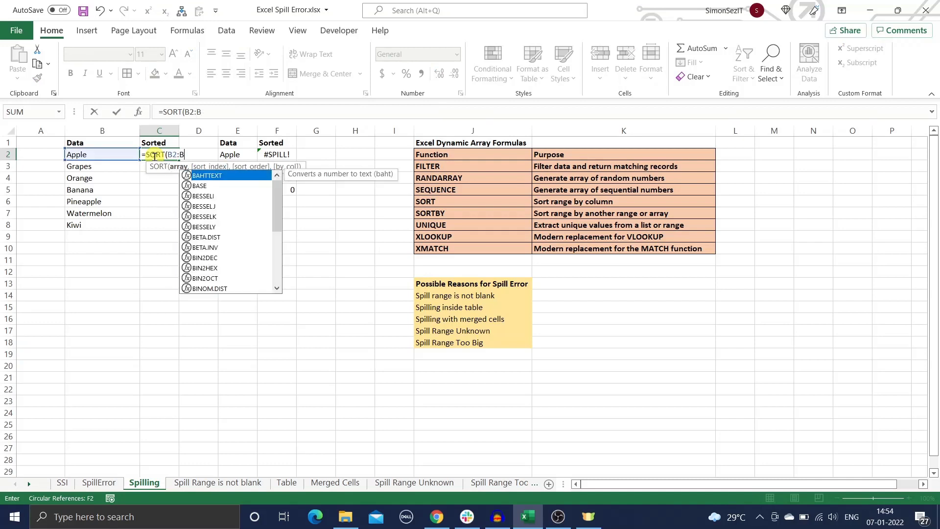
{"action": "type", "text": "8)"}
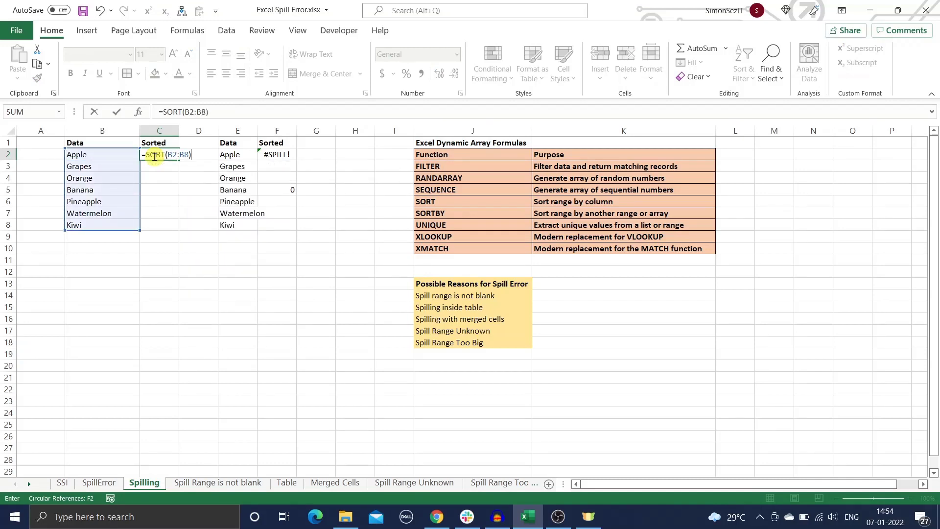
{"action": "key", "text": "Return"}
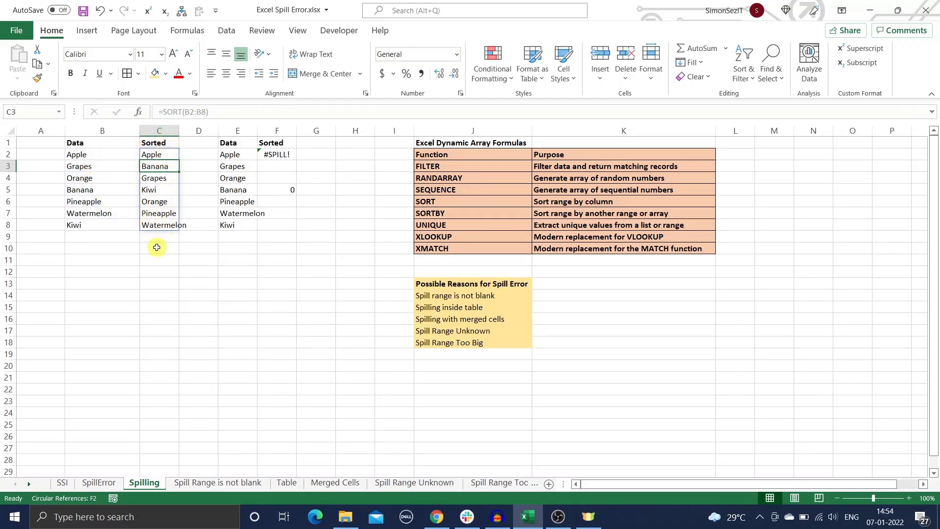
{"action": "left_click", "coordinate": [210, 214]}
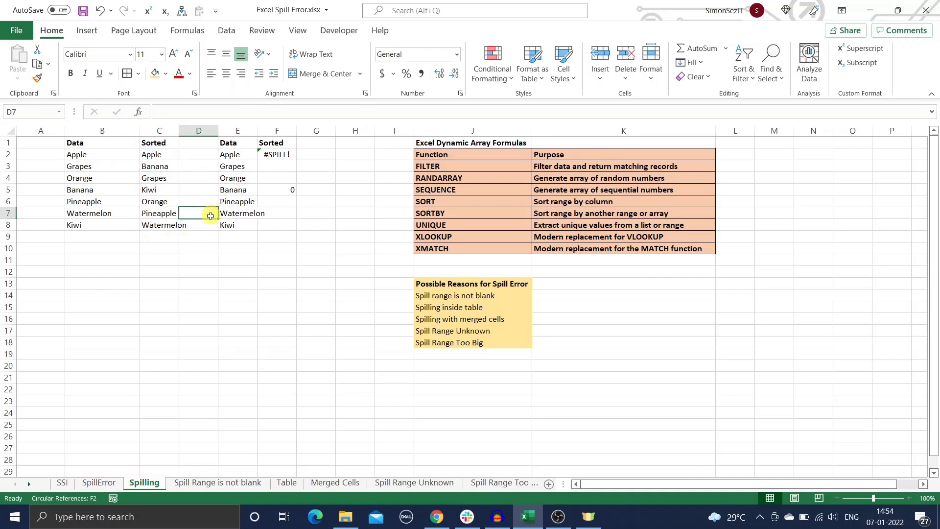
- Check F2's #SPILL! reason ('Spill range isn't blank'), then open the 'Spill Range is not blank' sheet
{"action": "left_click", "coordinate": [288, 189]}
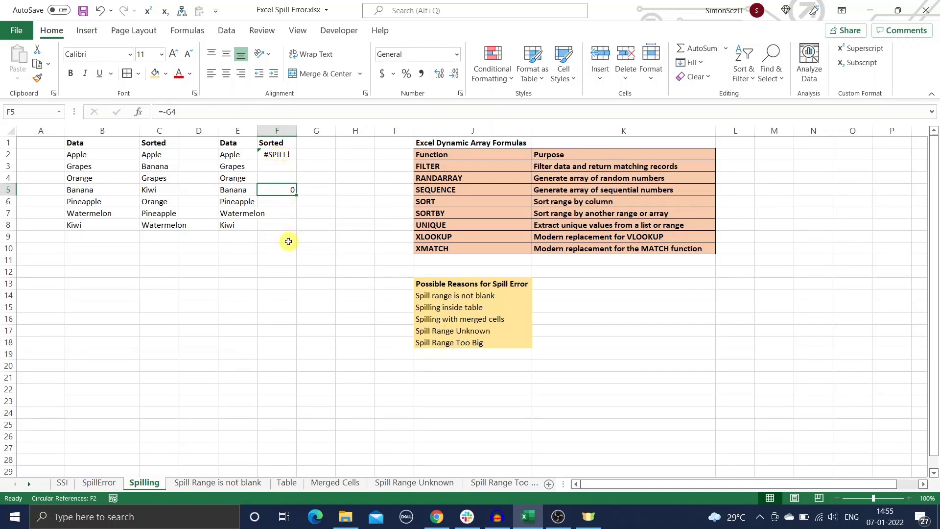
{"action": "left_click", "coordinate": [326, 222]}
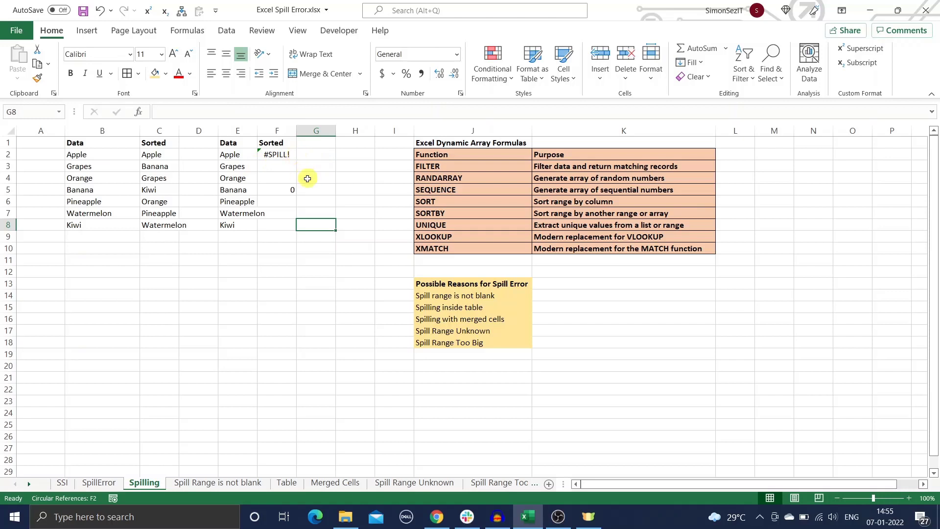
{"action": "left_click", "coordinate": [267, 155]}
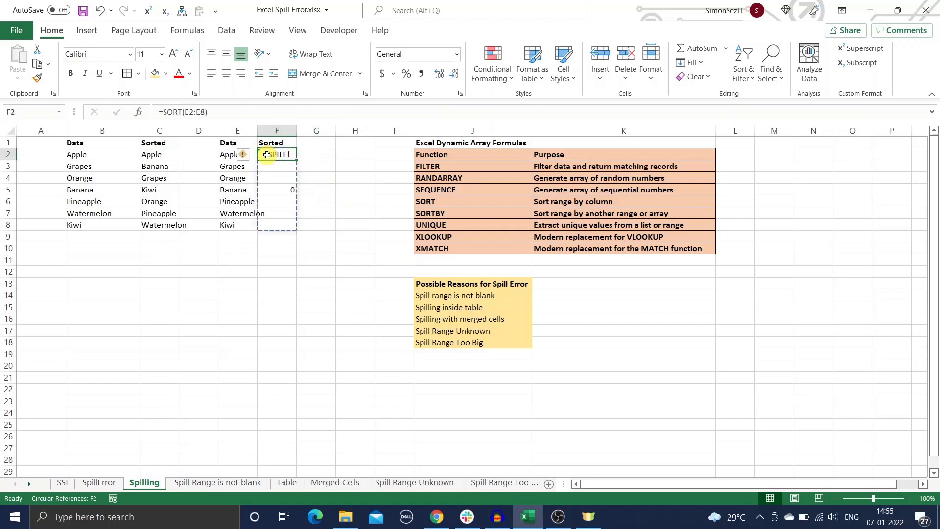
{"action": "left_click", "coordinate": [241, 156]}
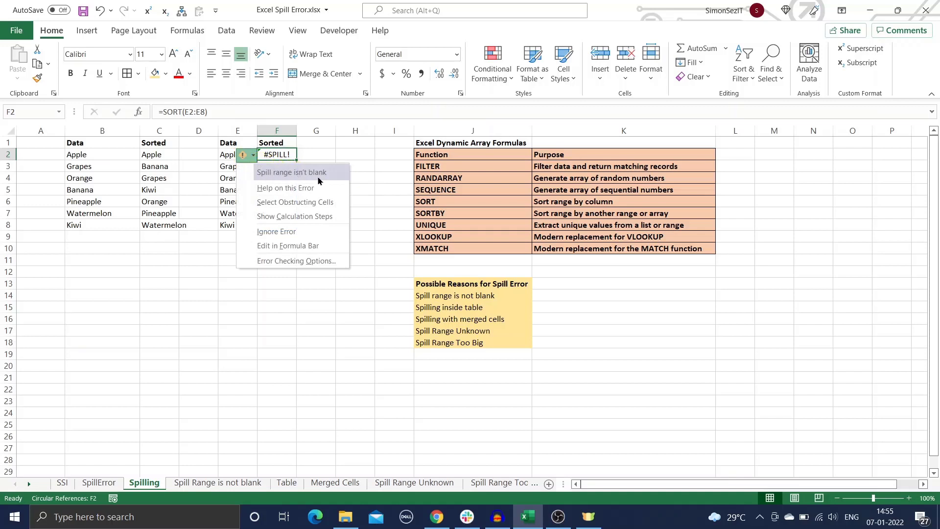
{"action": "left_click", "coordinate": [392, 225]}
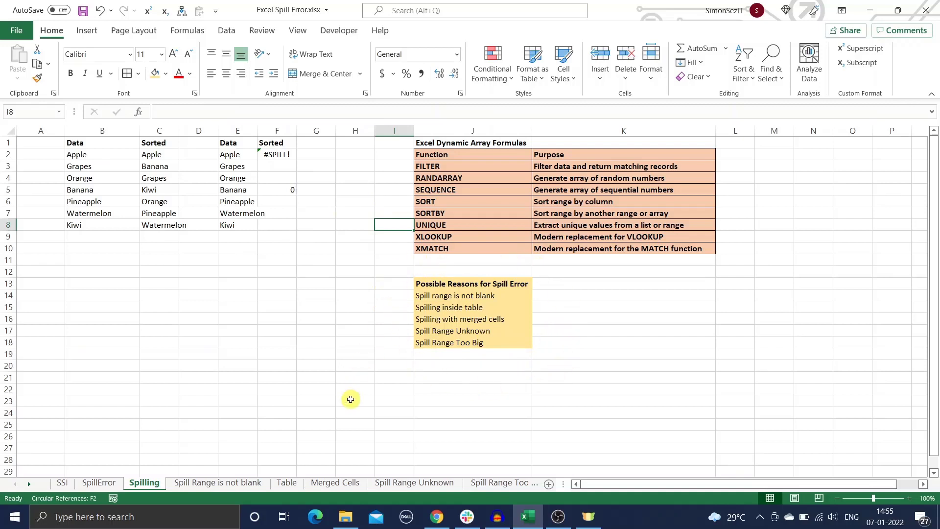
{"action": "left_click", "coordinate": [245, 483]}
{"action": "left_click", "coordinate": [168, 271]}
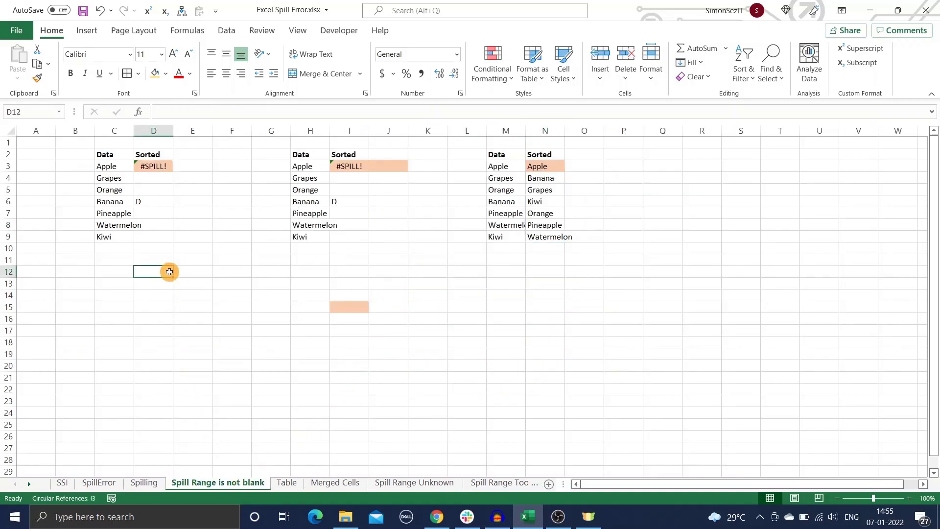
- Delete the stray D in D6 and move the SORT formula from I3 to J3
{"action": "left_click", "coordinate": [151, 201]}
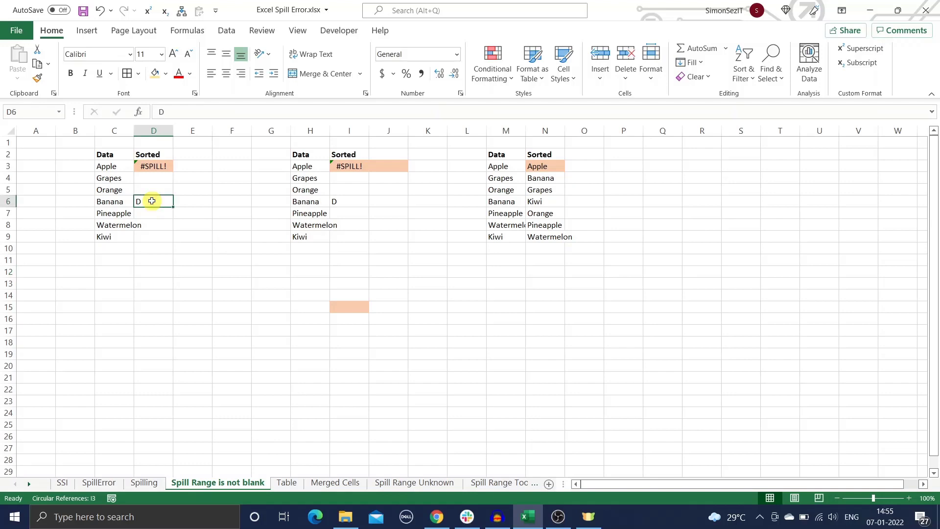
{"action": "key", "text": "Delete"}
{"action": "left_click", "coordinate": [220, 179]}
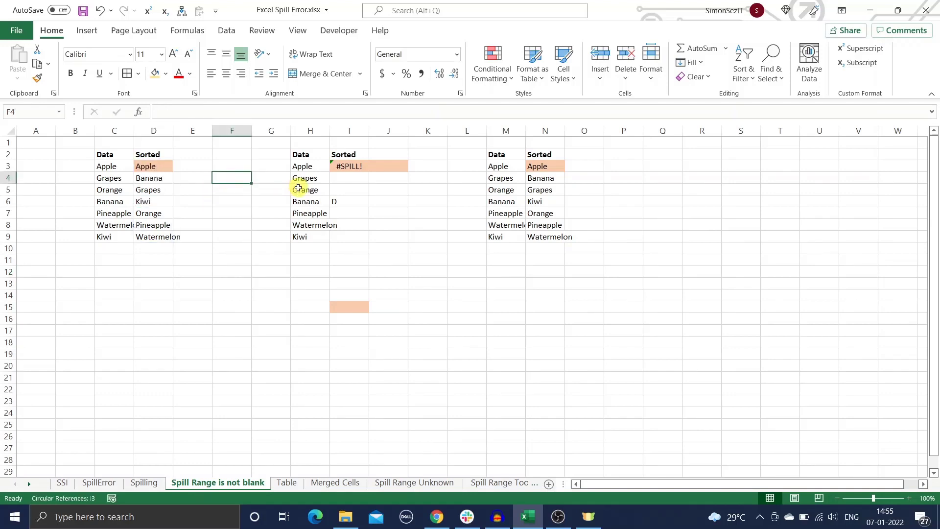
{"action": "left_click", "coordinate": [348, 167]}
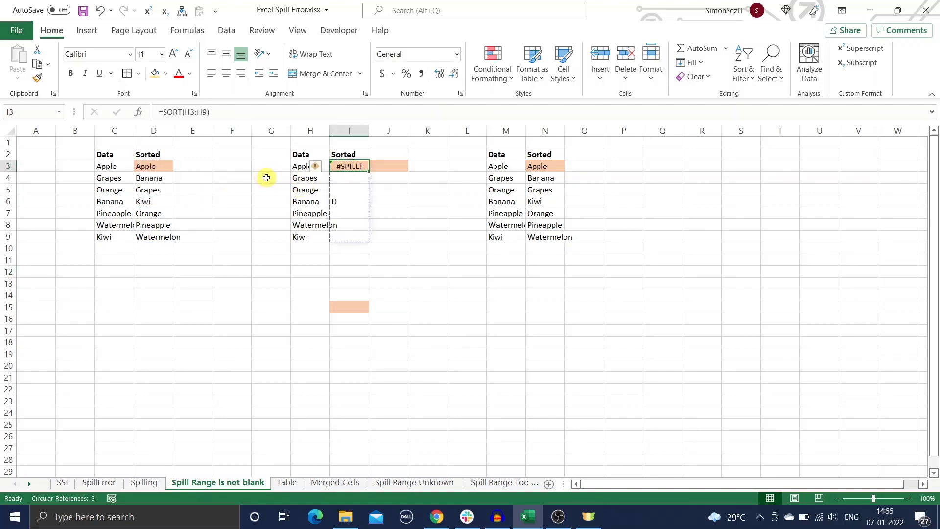
{"action": "key", "text": "ctrl+c"}
{"action": "left_click", "coordinate": [396, 165]}
{"action": "key", "text": "Return"}
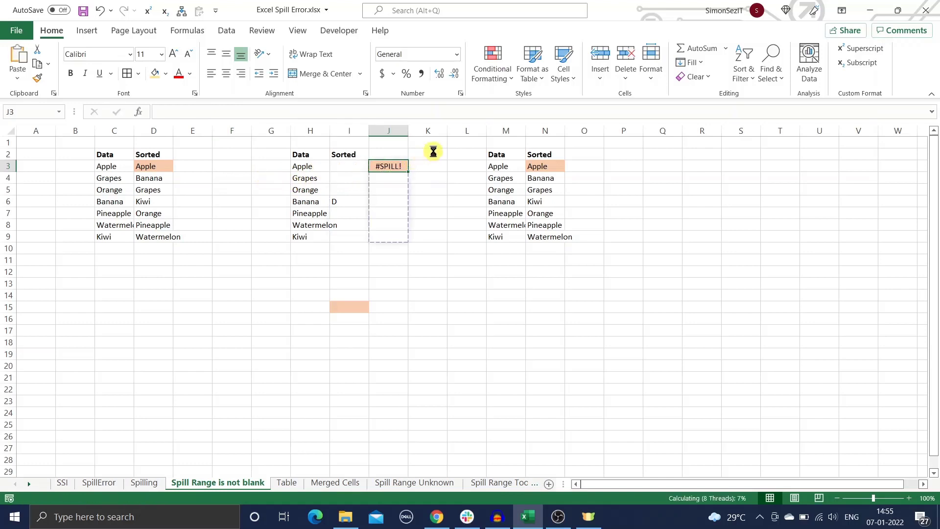
{"action": "left_click", "coordinate": [450, 156]}
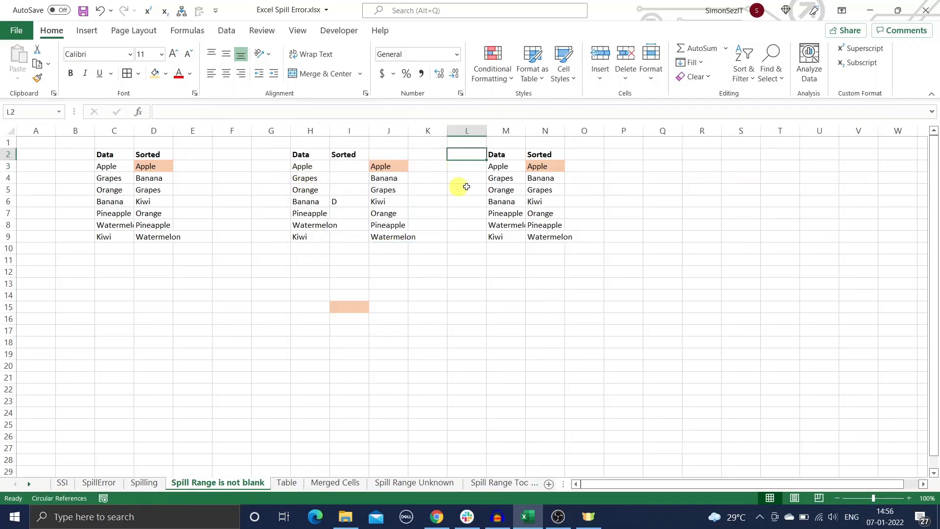
- Type F in N6 to trigger N3's spill error, clear it again, then open the Table sheet
{"action": "left_click", "coordinate": [545, 203]}
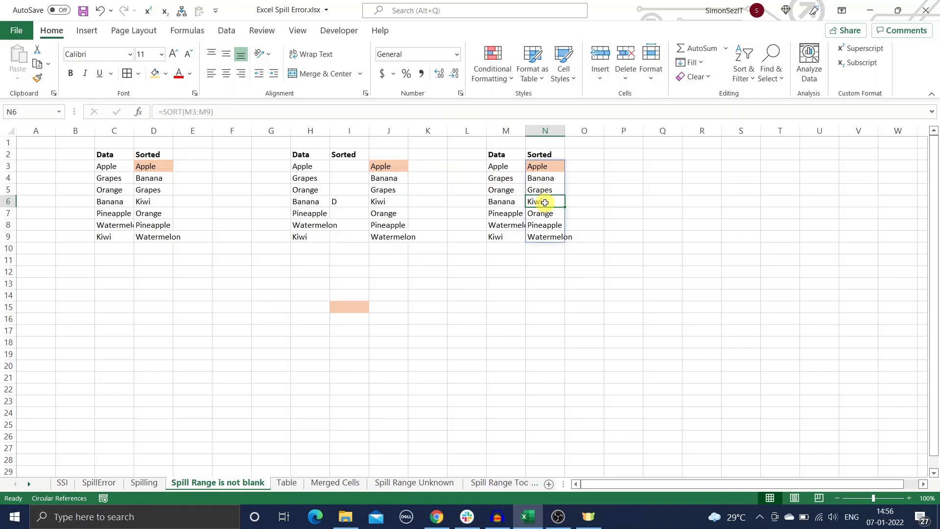
{"action": "type", "text": "F"}
{"action": "left_click", "coordinate": [654, 180]}
{"action": "left_click", "coordinate": [543, 166]}
{"action": "left_click", "coordinate": [512, 168]}
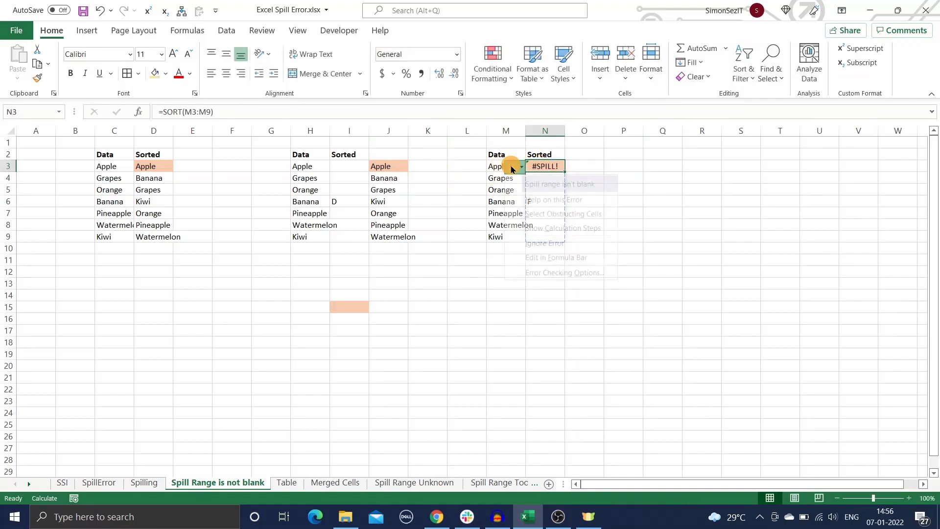
{"action": "left_click", "coordinate": [564, 214]}
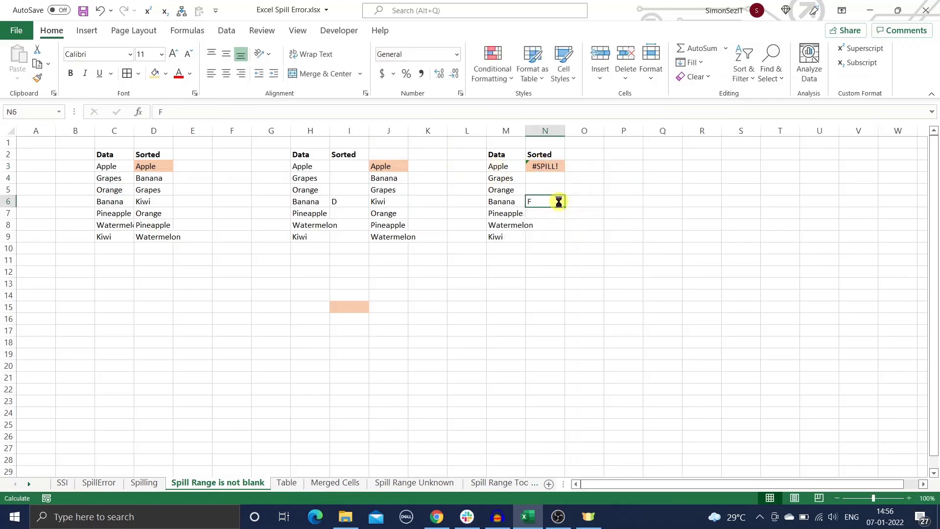
{"action": "left_click", "coordinate": [451, 294]}
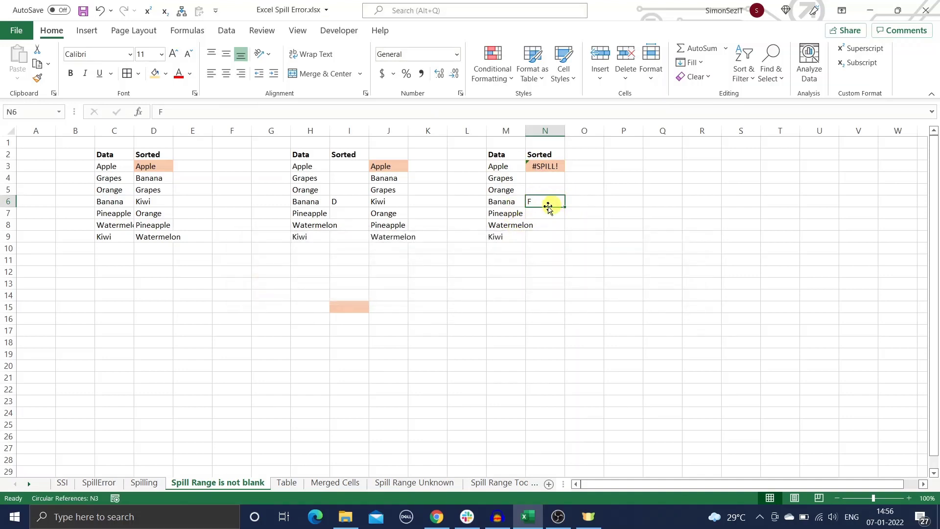
{"action": "key", "text": "Delete"}
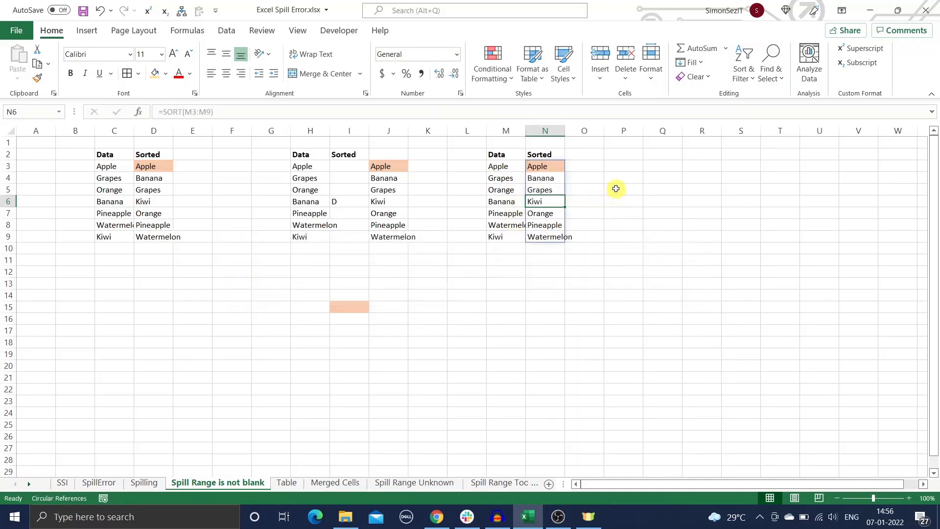
{"action": "left_click", "coordinate": [617, 189]}
{"action": "left_click", "coordinate": [288, 483]}
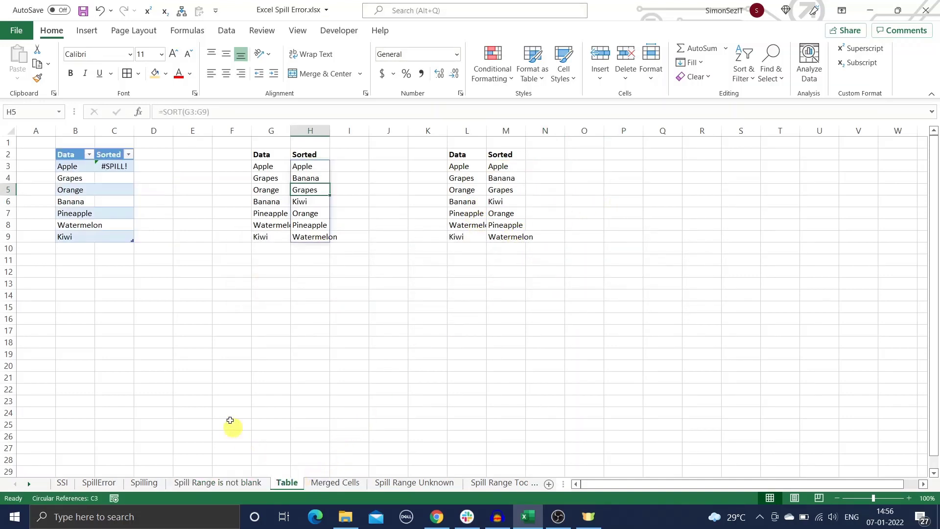
- Convert the Data/Sorted table to a normal range so Sorted spills down C3:C9, then open Merged Cells
{"action": "left_click", "coordinate": [177, 328]}
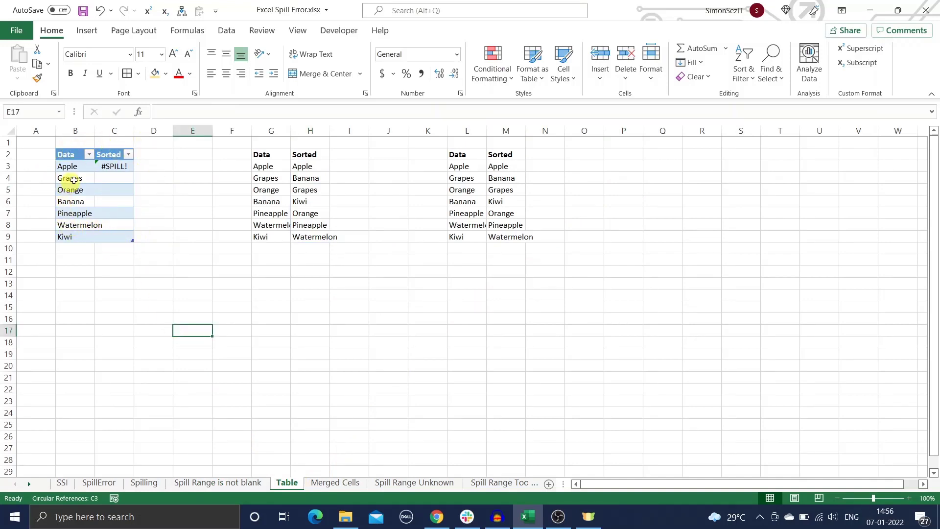
{"action": "left_click", "coordinate": [89, 192]}
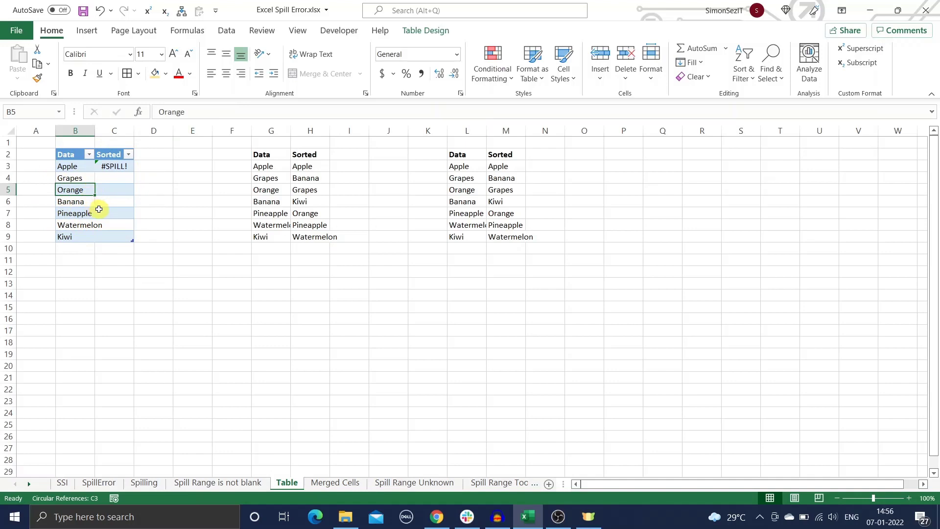
{"action": "left_click", "coordinate": [426, 30]}
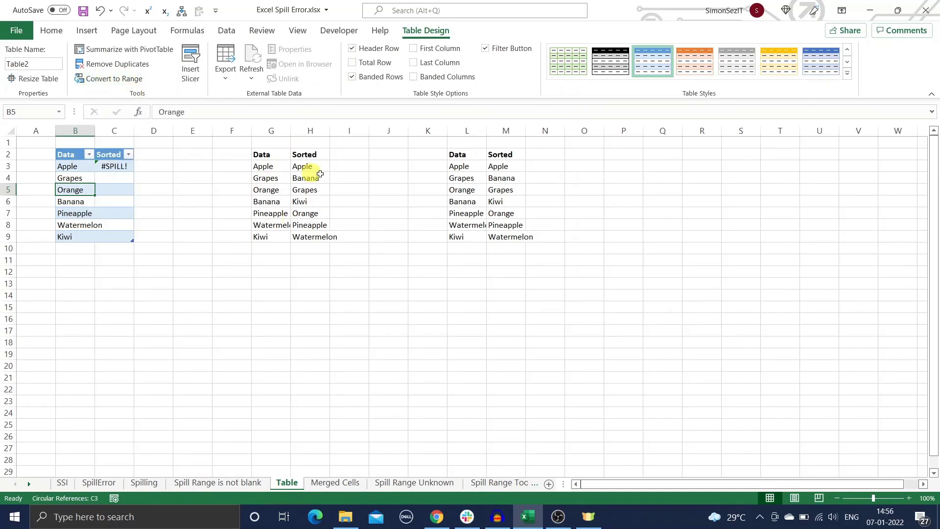
{"action": "left_click", "coordinate": [121, 82]}
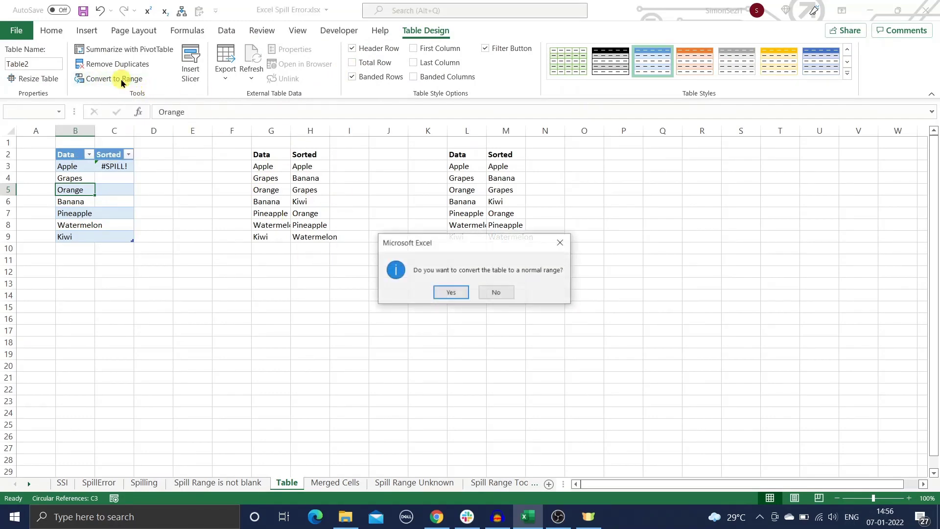
{"action": "left_click", "coordinate": [448, 292]}
{"action": "left_click", "coordinate": [252, 306]}
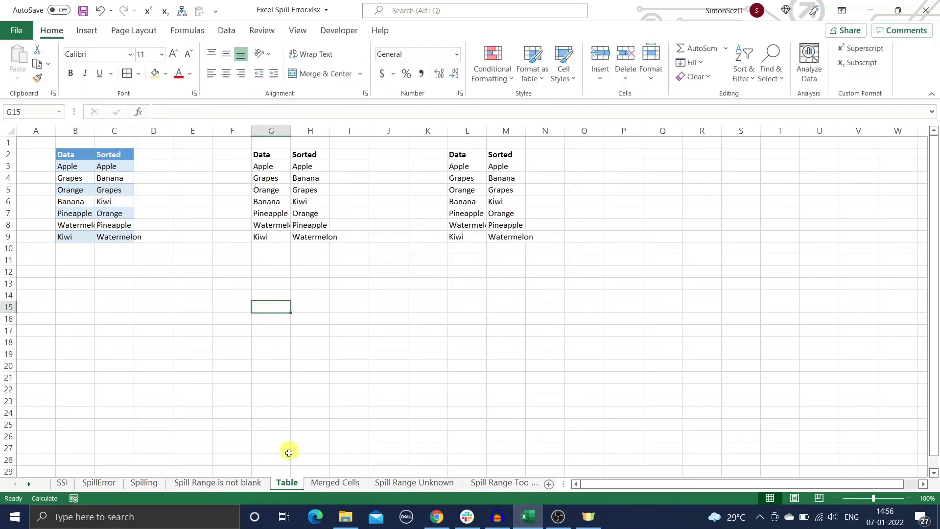
{"action": "left_click", "coordinate": [327, 482]}
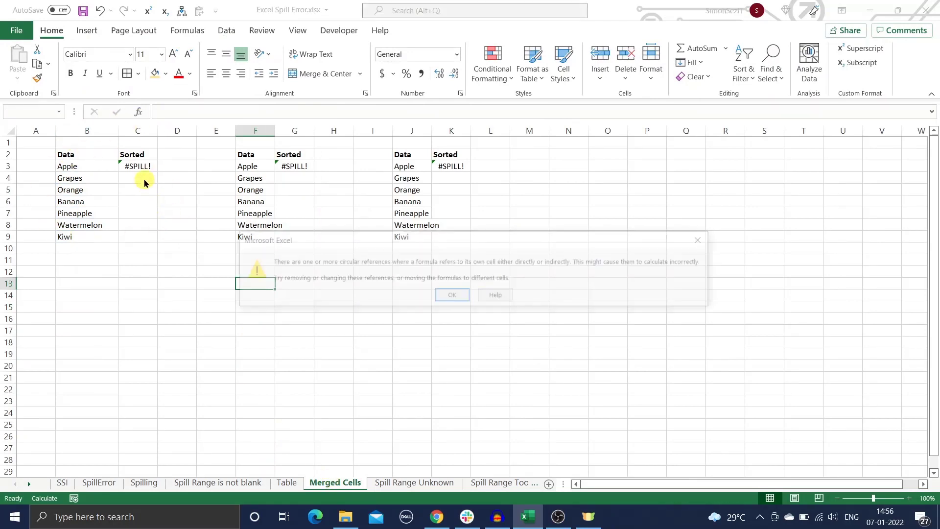
- Unmerge C6:C7 so the sorted fruit list in C3 spills down C3:C9
{"action": "left_click", "coordinate": [452, 296]}
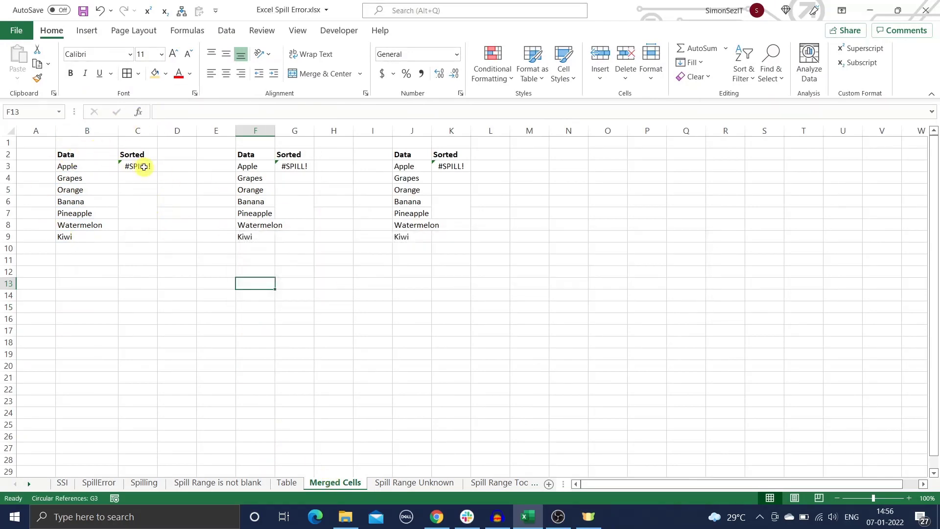
{"action": "left_click", "coordinate": [140, 167]}
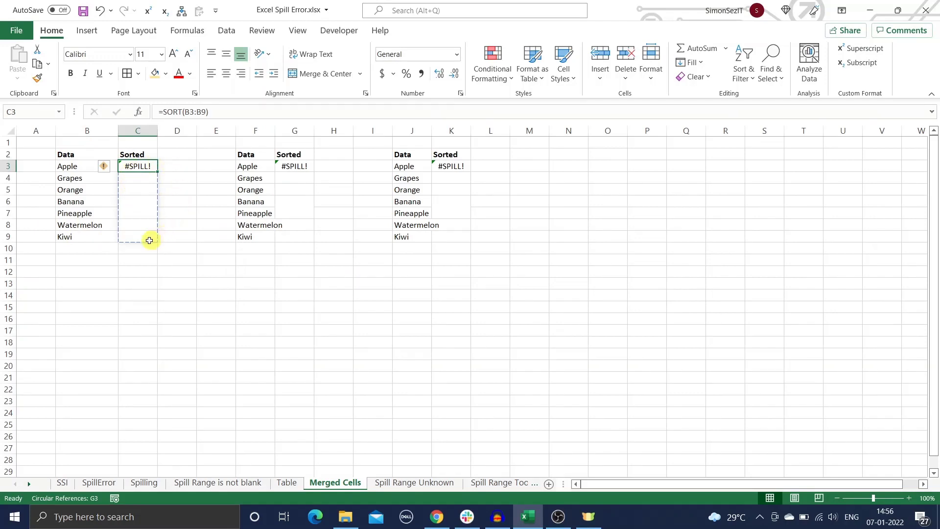
{"action": "left_click", "coordinate": [142, 212]}
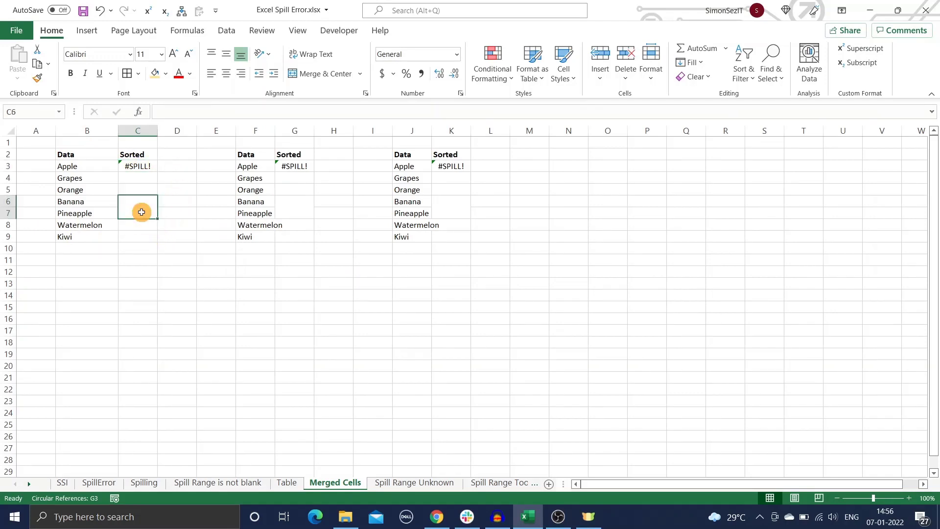
{"action": "left_click", "coordinate": [342, 74]}
{"action": "left_click", "coordinate": [201, 223]}
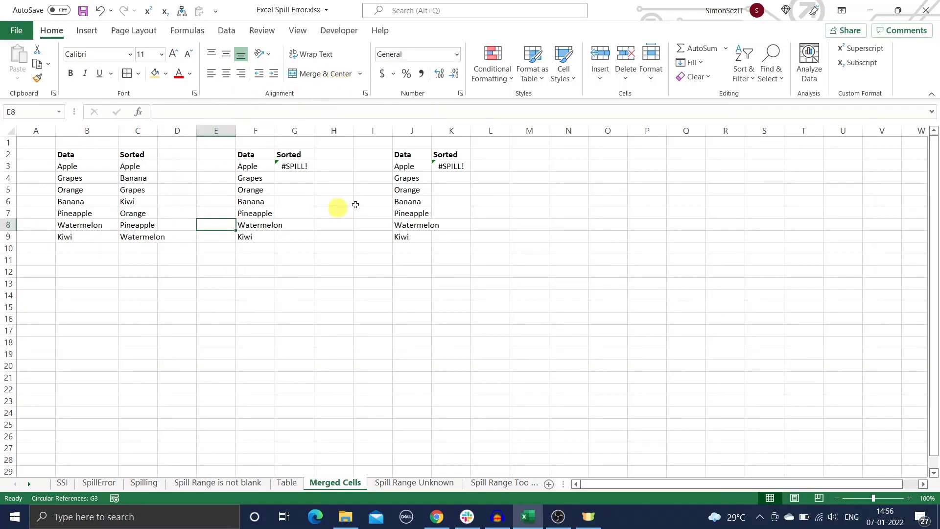
- Select the cells obstructing K3's spill, then open the Spill Range Unknown sheet
{"action": "left_click", "coordinate": [444, 165]}
{"action": "left_click", "coordinate": [420, 167]}
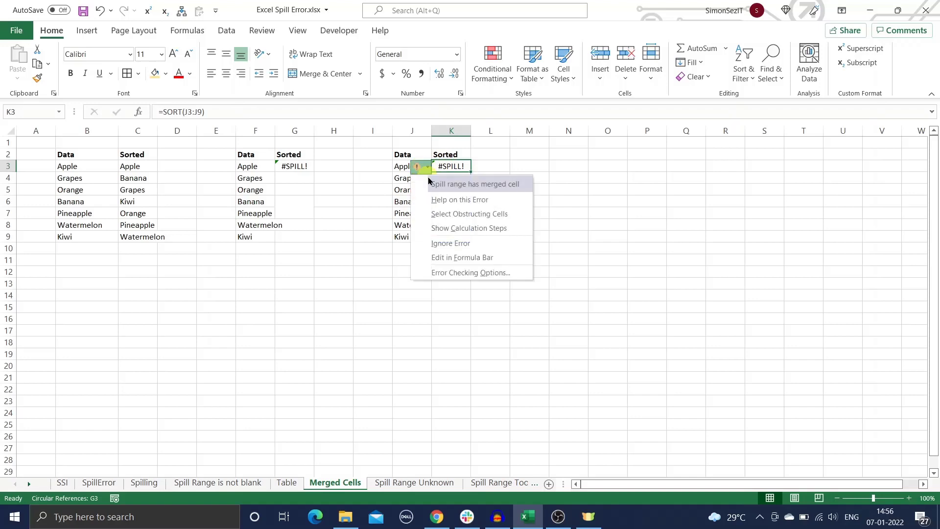
{"action": "left_click", "coordinate": [458, 213]}
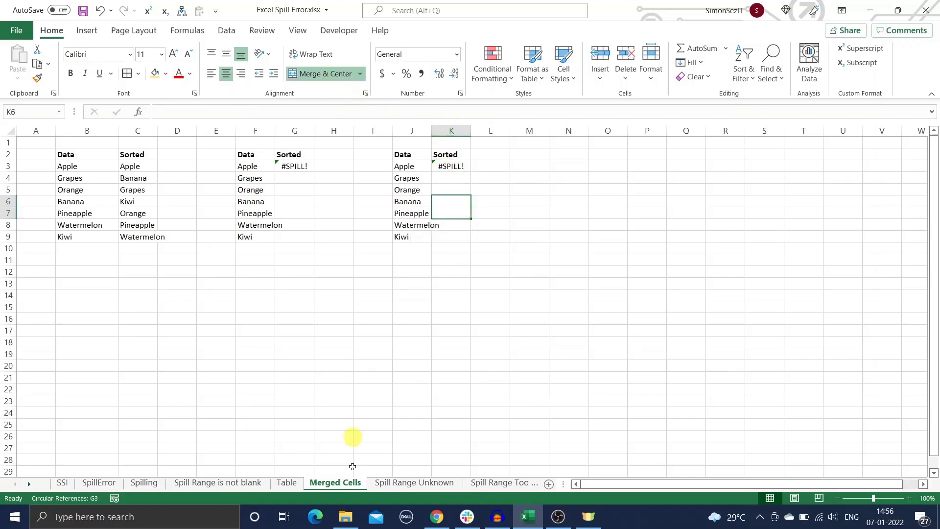
{"action": "left_click", "coordinate": [394, 483]}
{"action": "left_click", "coordinate": [272, 319]}
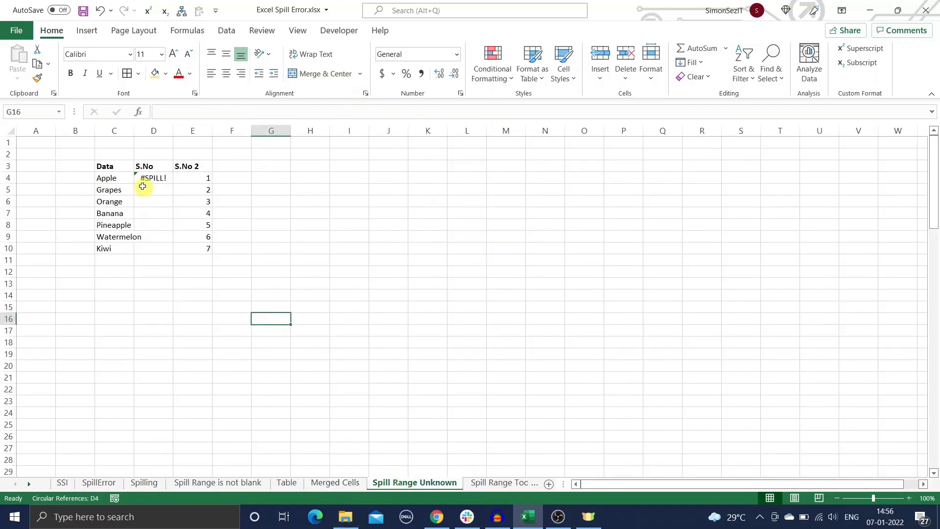
- Compare D4's random-length SEQUENCE with E4's SEQUENCE(7), then open the Spill Range Too Big sheet
{"action": "left_click", "coordinate": [153, 179]}
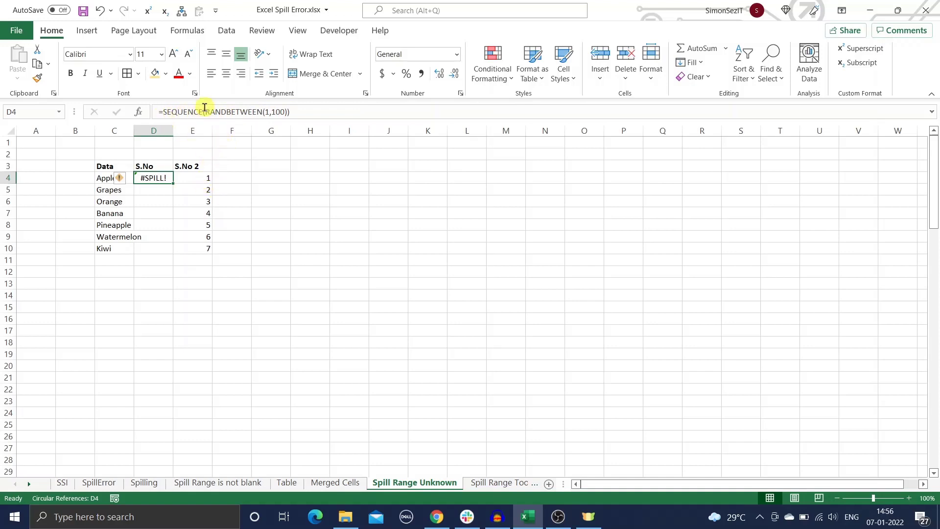
{"action": "left_click", "coordinate": [199, 181]}
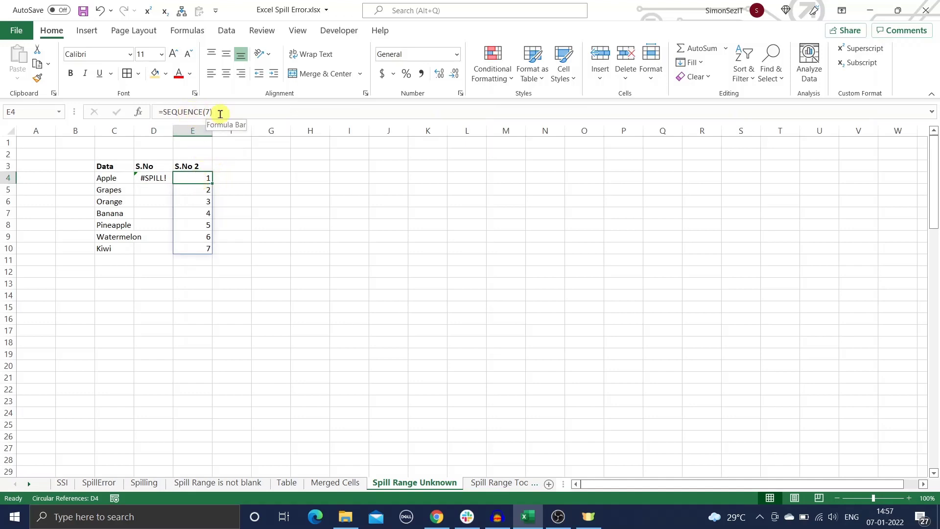
{"action": "left_click", "coordinate": [161, 180]}
{"action": "left_click", "coordinate": [199, 177]}
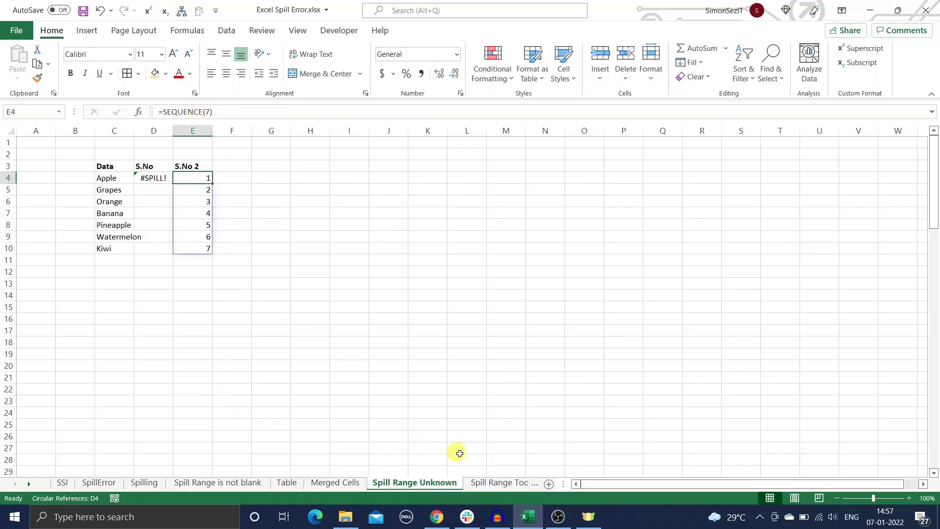
{"action": "left_click", "coordinate": [494, 484]}
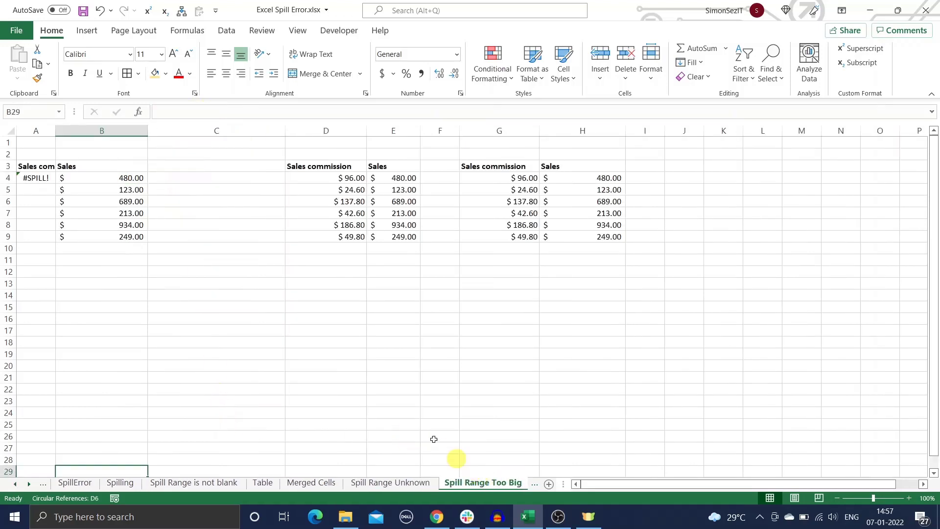
- Inspect A4's whole-column Sales commission formula returning #SPILL!
{"action": "left_click", "coordinate": [34, 179]}
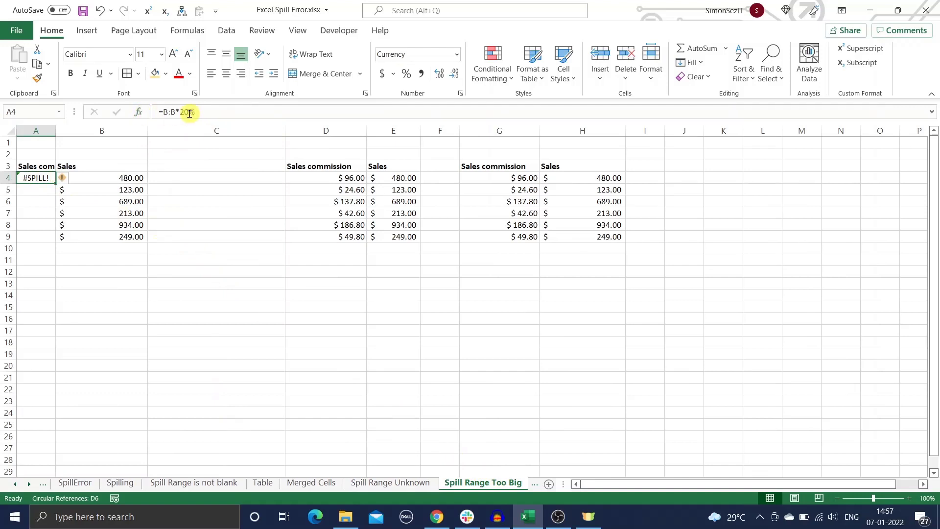
{"action": "scroll", "coordinate": [35, 234], "scroll_direction": "down", "scroll_amount": 16}
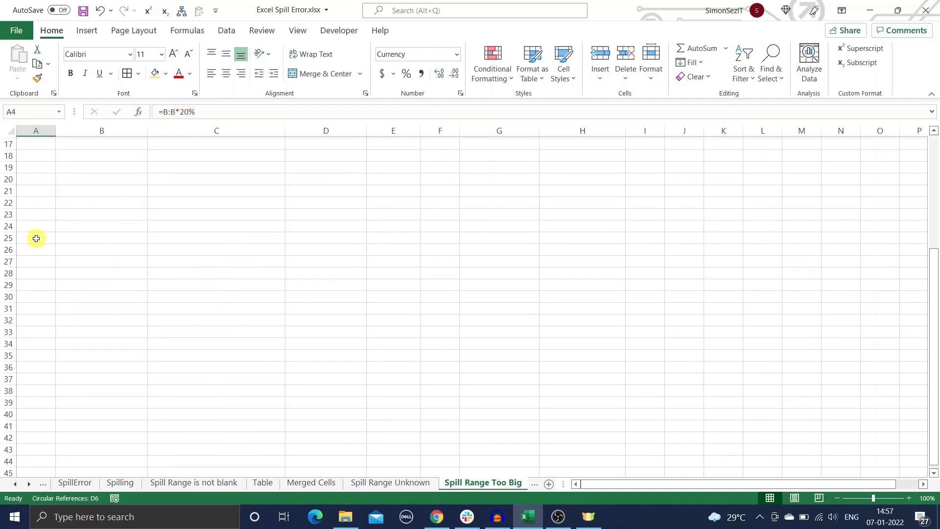
{"action": "scroll", "coordinate": [35, 231], "scroll_direction": "up", "scroll_amount": 16}
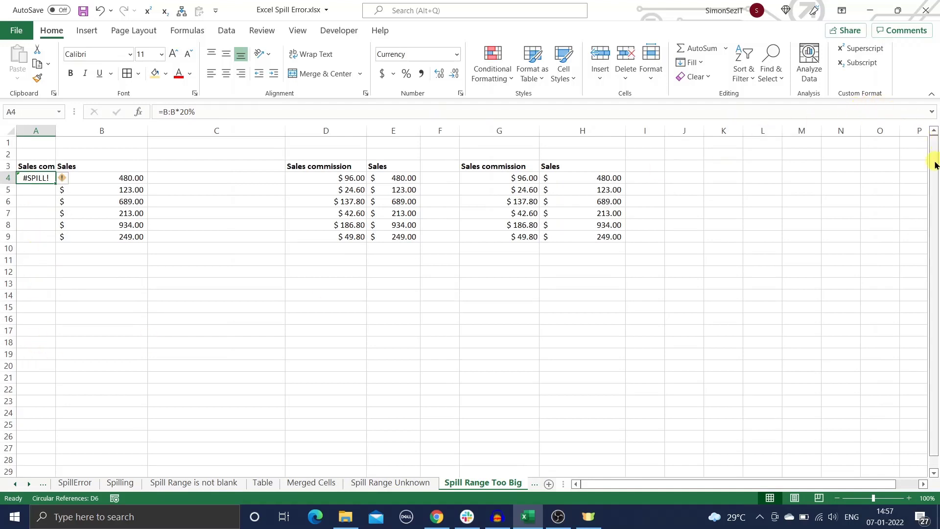
{"action": "mouse_move", "coordinate": [62, 181]}
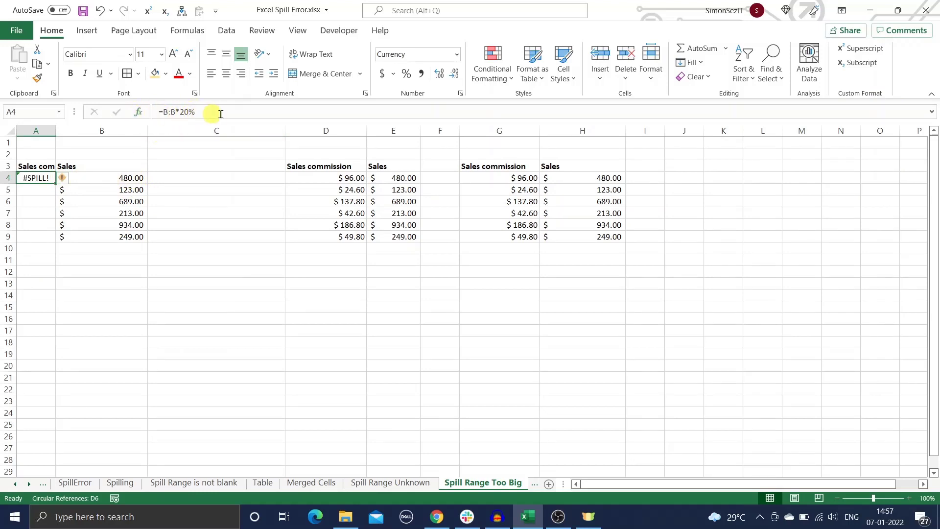
{"action": "left_click", "coordinate": [209, 177]}
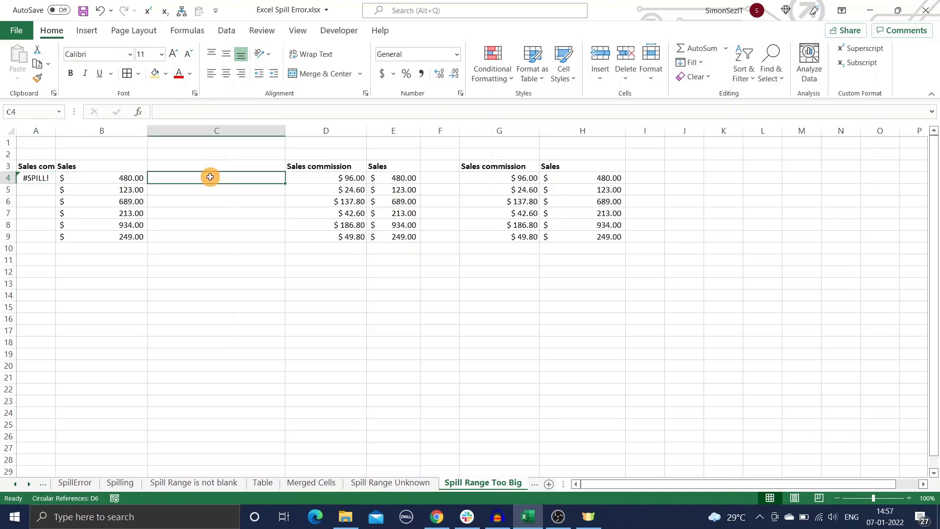
- Review the corrected @D:D formula in D4 and the per-row commission formulas in G4:G9
{"action": "left_click", "coordinate": [327, 177]}
{"action": "left_click", "coordinate": [521, 179]}
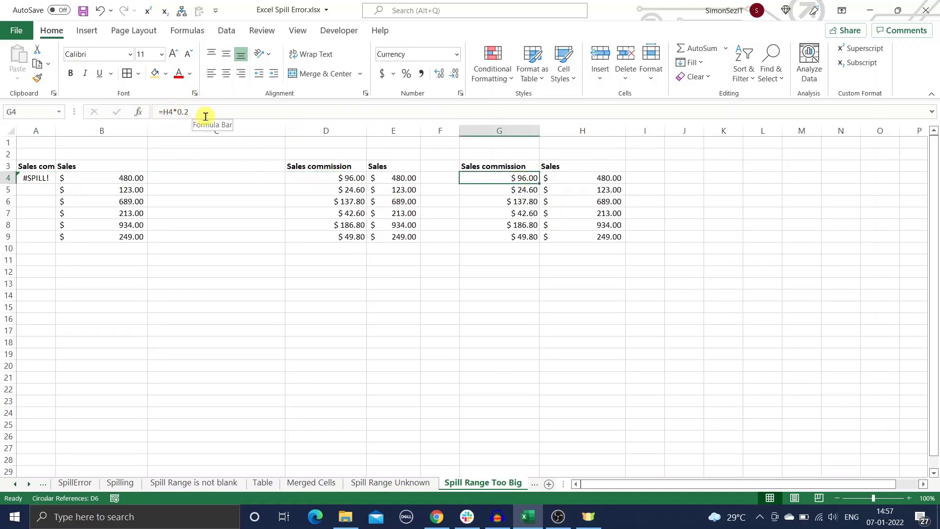
{"action": "left_click", "coordinate": [526, 201]}
{"action": "left_click", "coordinate": [523, 214]}
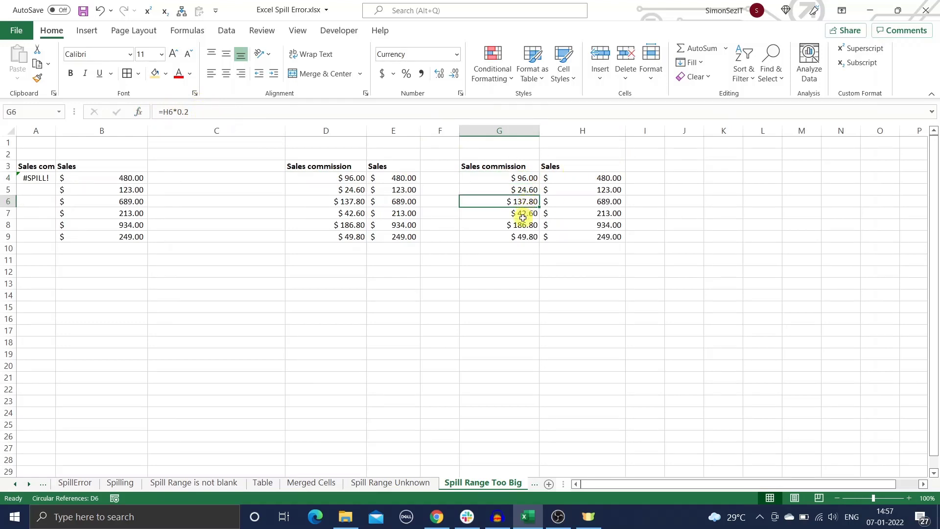
{"action": "left_click", "coordinate": [526, 227]}
{"action": "left_click", "coordinate": [524, 238]}
{"action": "left_click", "coordinate": [496, 182]}
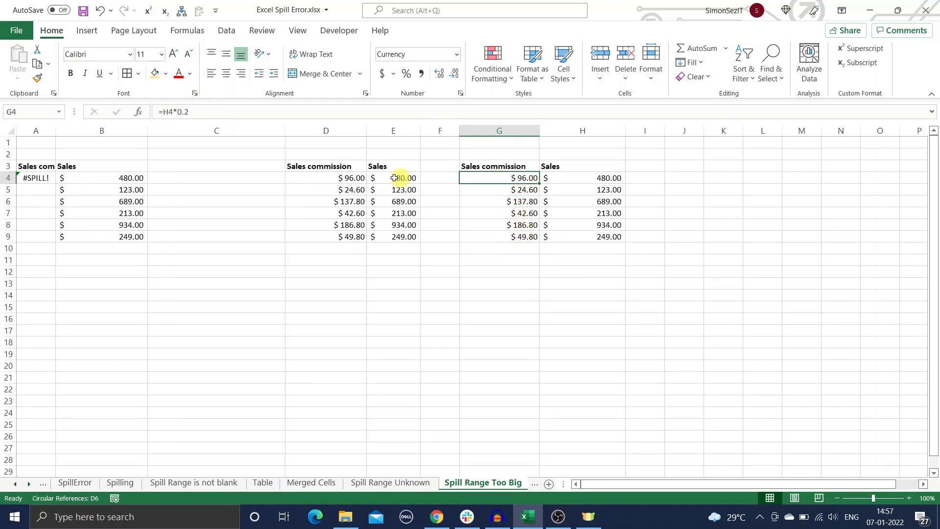
{"action": "left_click", "coordinate": [360, 179]}
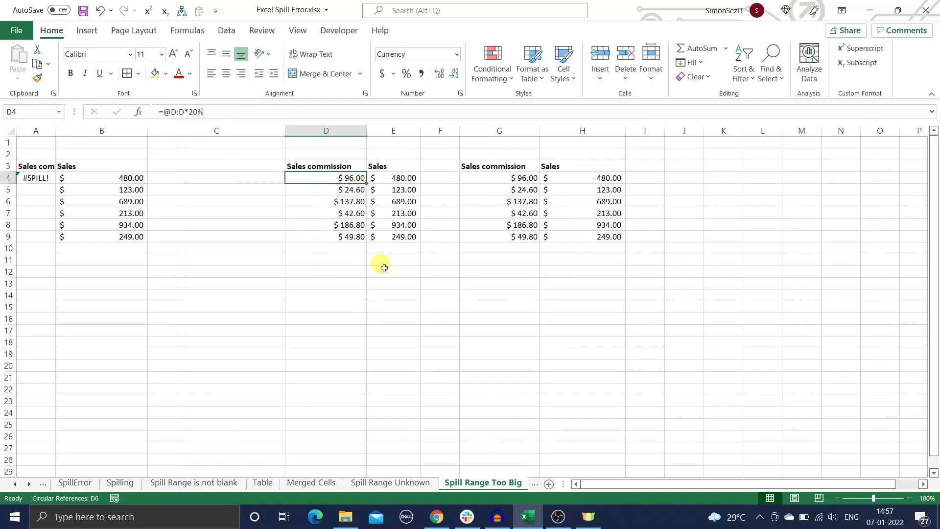
- Move the Spill Range Too Big sheet after Thank You and show the Thank You sheet
{"action": "left_click", "coordinate": [536, 484]}
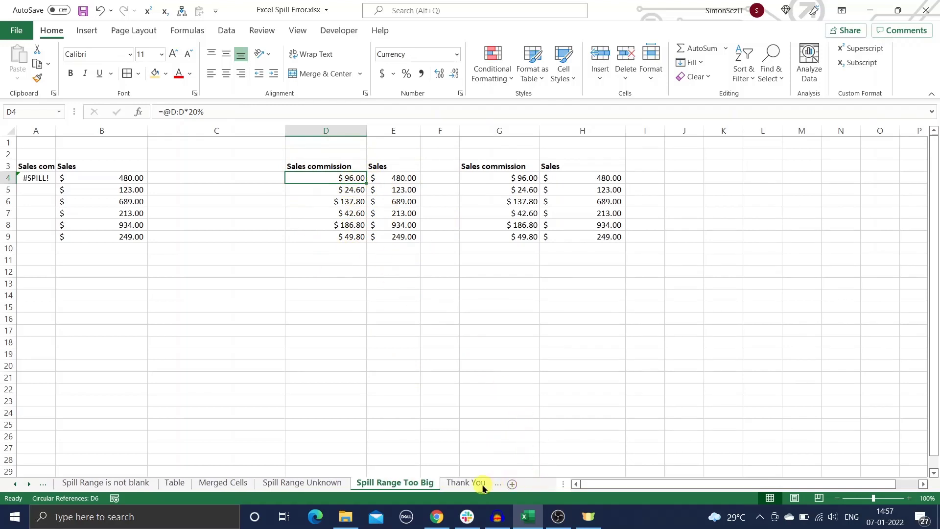
{"action": "left_click_drag", "start_coordinate": [482, 488], "coordinate": [480, 484]}
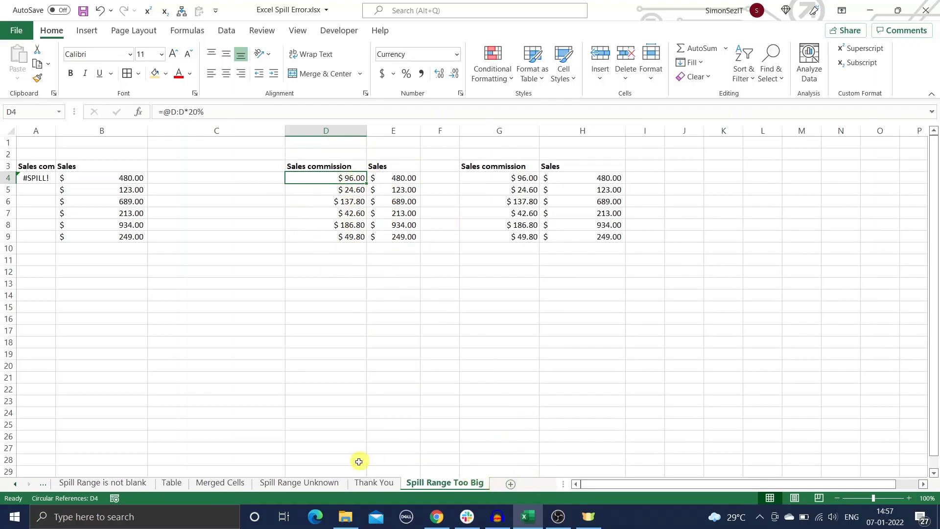
{"action": "left_click", "coordinate": [376, 482]}
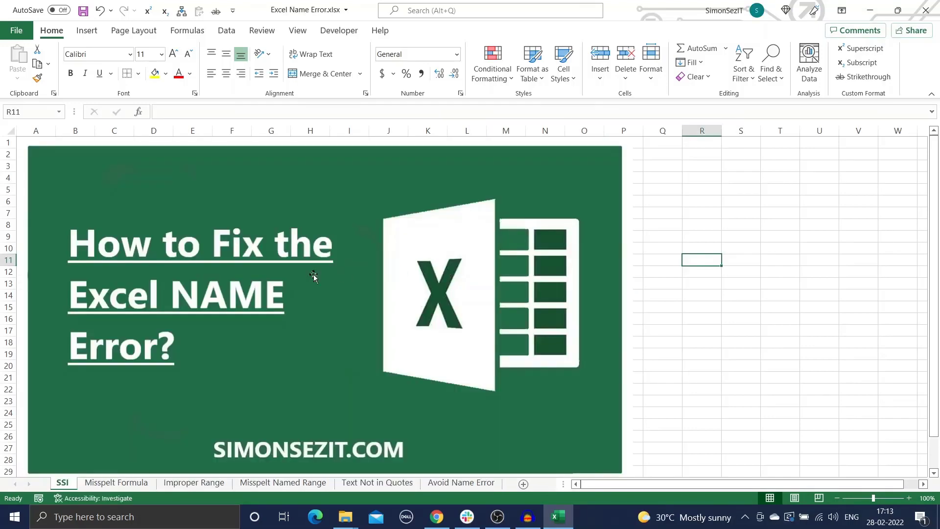
- Select the cover sheet's title picture, then open the Misspelt Formula sheet
{"action": "left_click", "coordinate": [264, 279]}
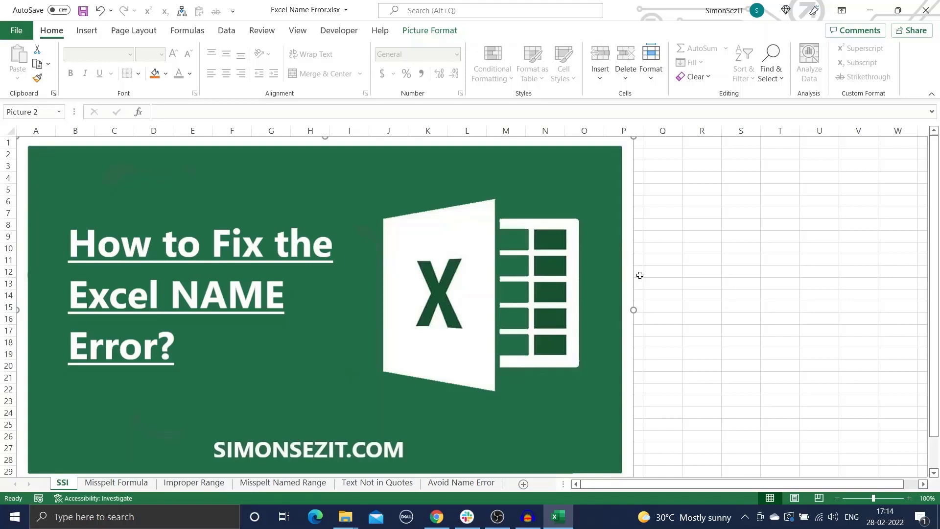
{"action": "left_click", "coordinate": [143, 484]}
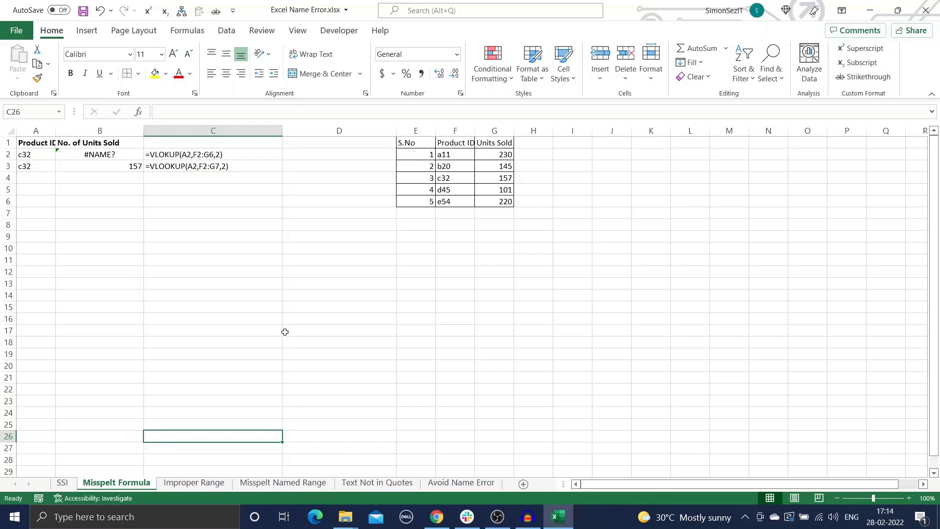
- Compare the misspelt =VLOKUP in B2 with the working VLOOKUP in B3, then open Improper Range
{"action": "left_click", "coordinate": [135, 152]}
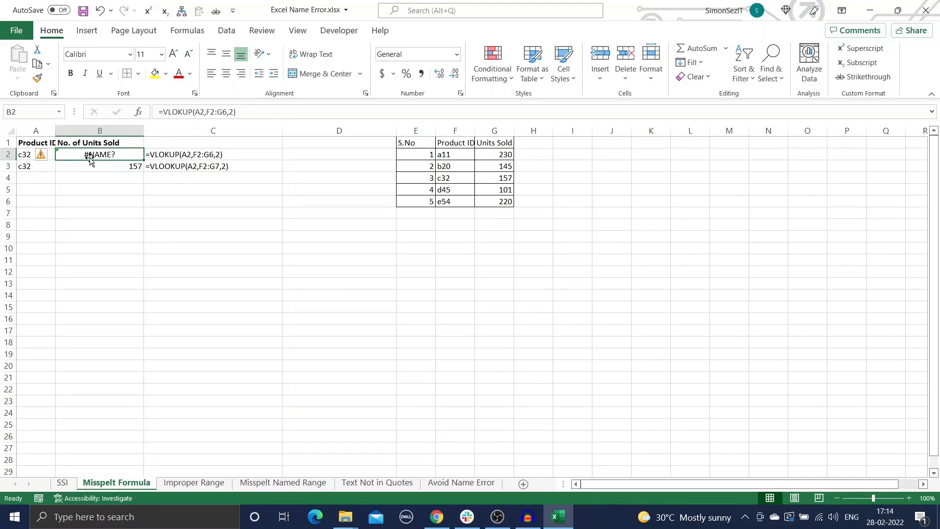
{"action": "left_click", "coordinate": [107, 166]}
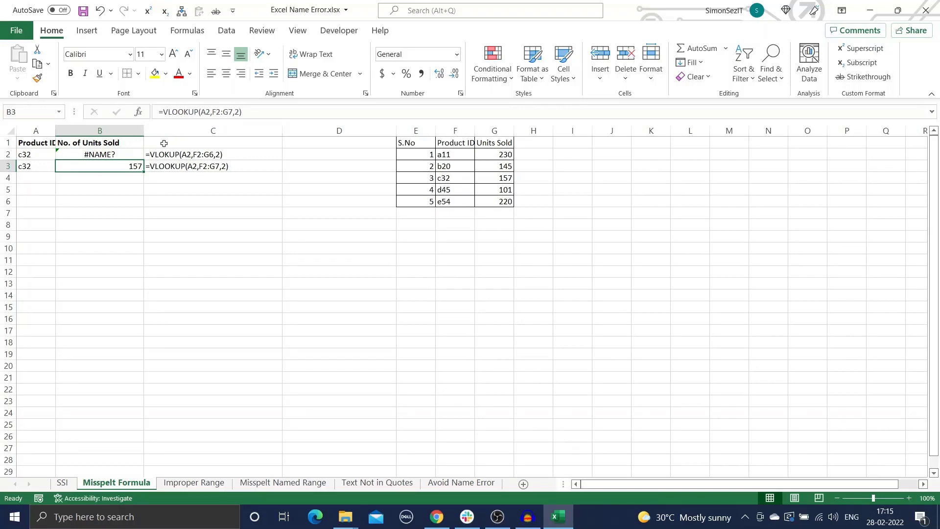
{"action": "left_click", "coordinate": [189, 484]}
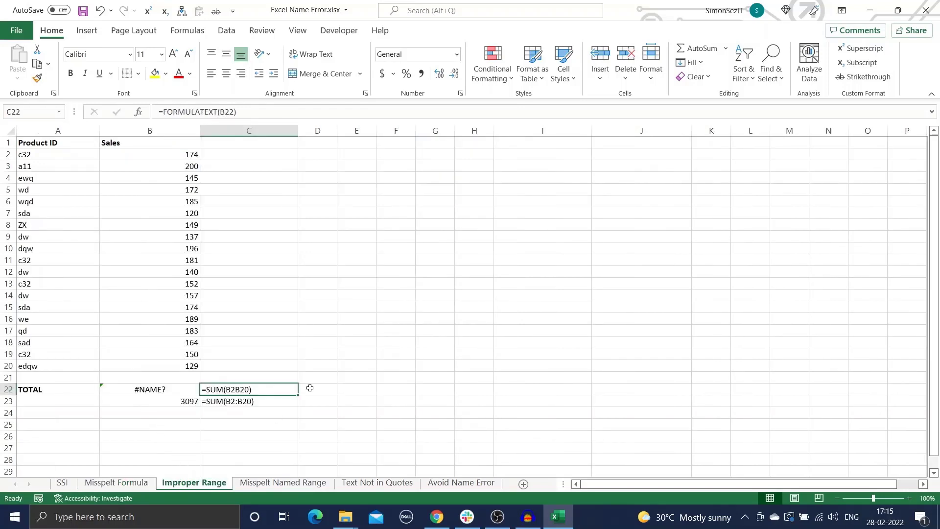
- Compare B22's =SUM(B2B20) #NAME? with B23's =SUM(B2:B20) returning 3097
{"action": "left_click", "coordinate": [179, 393]}
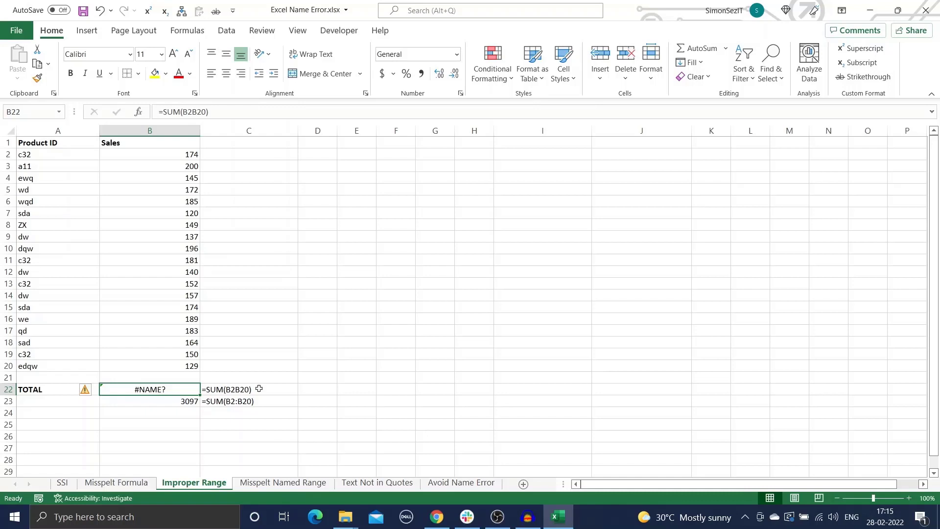
{"action": "left_click", "coordinate": [187, 401]}
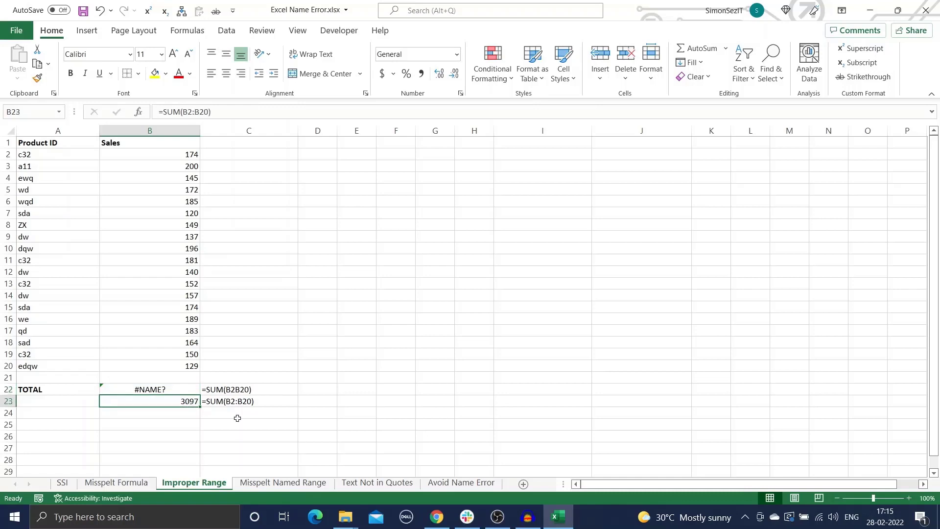
{"action": "left_click", "coordinate": [283, 484]}
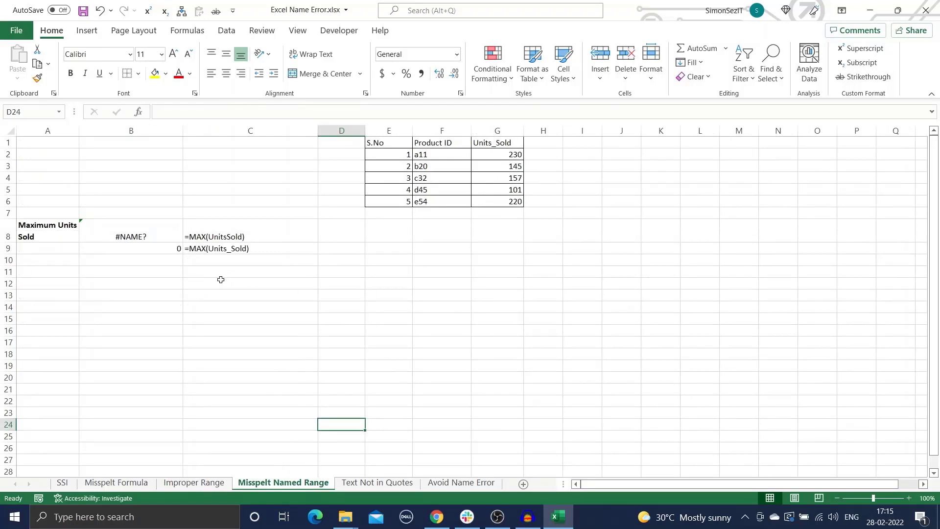
- Inspect the MAX formula with the misspelt name and the #NAME? formulas in B8 and C9
{"action": "left_click", "coordinate": [162, 238]}
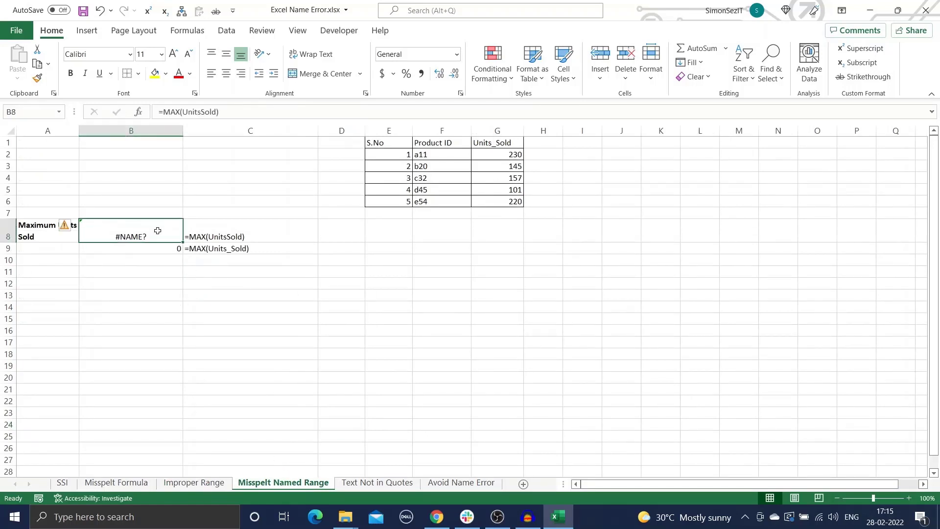
{"action": "left_click", "coordinate": [247, 249]}
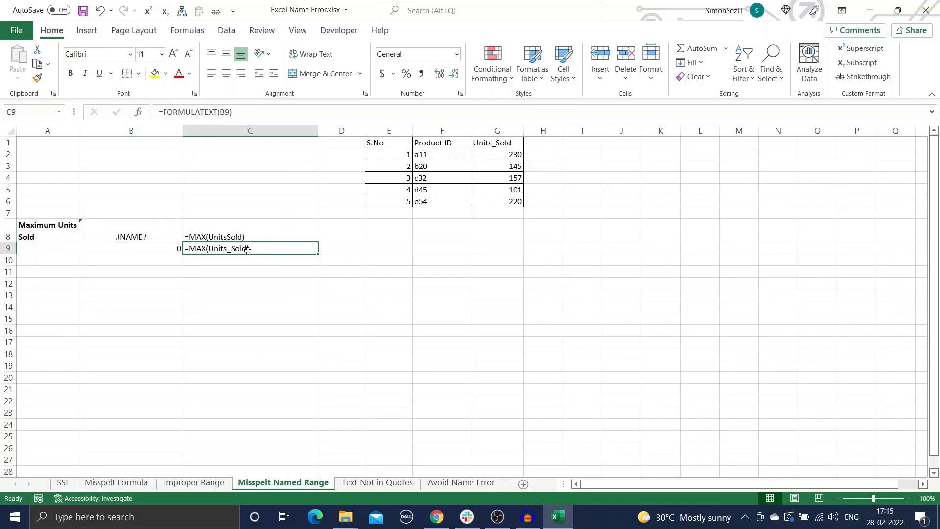
{"action": "left_click", "coordinate": [174, 235]}
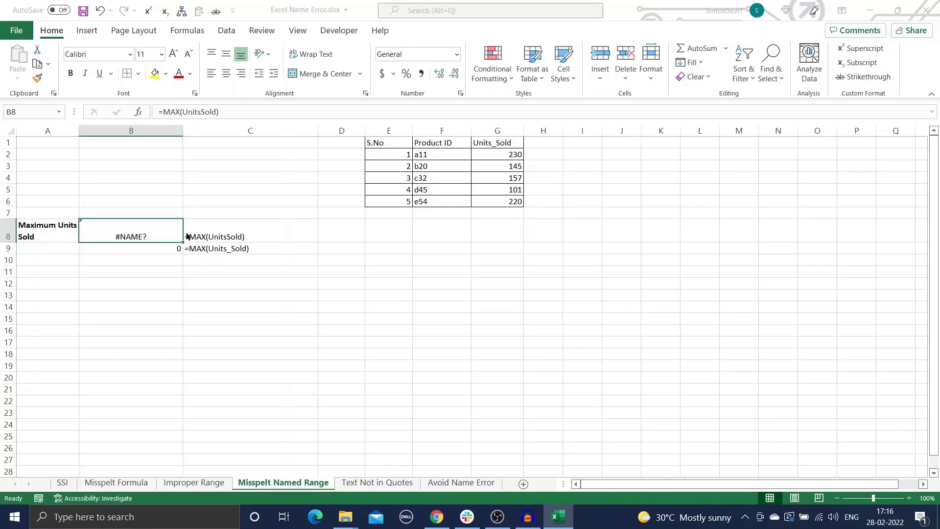
- Review the two Units_Sold names in Name Manager, then go to the Text Not in Quotes sheet
{"action": "key", "text": "ctrl+F3"}
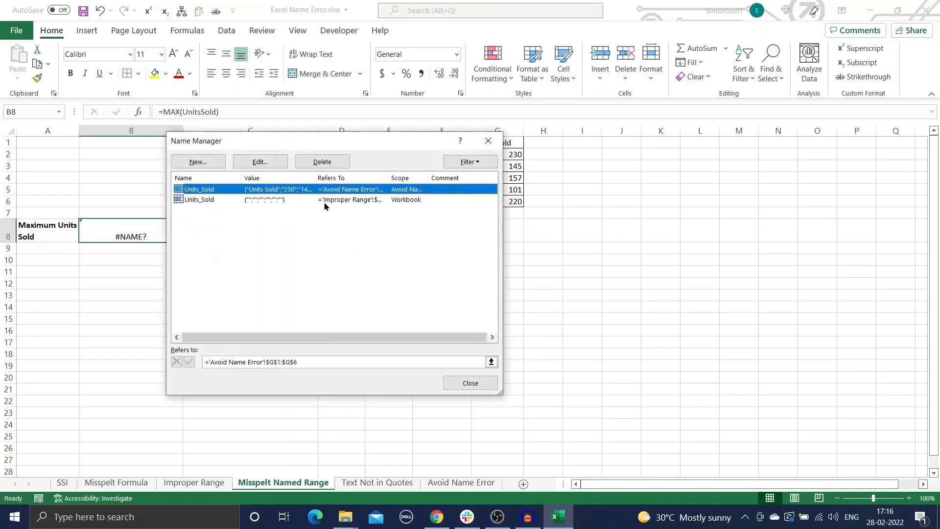
{"action": "left_click", "coordinate": [456, 384]}
{"action": "left_click", "coordinate": [394, 483]}
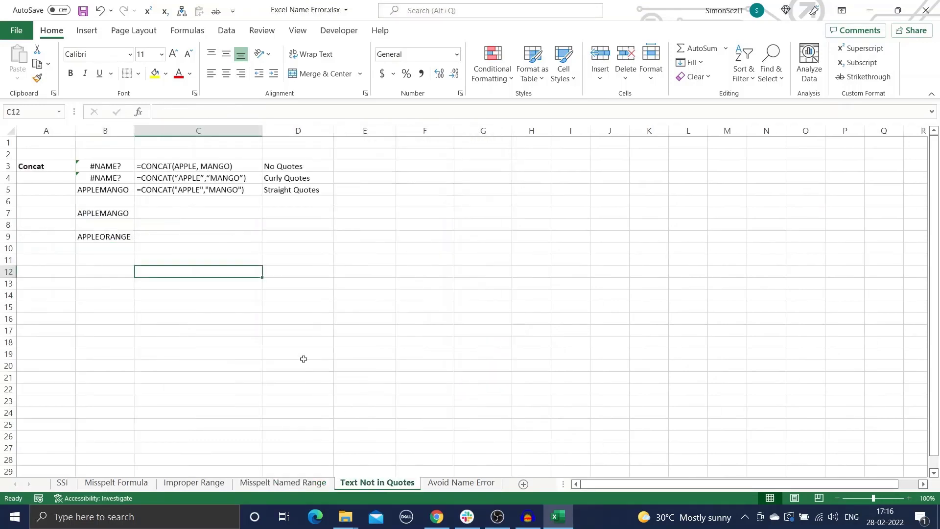
- Compare C5's straight-quote CONCAT with C4's curly-quote version, then open the Avoid Name Error sheet
{"action": "left_click", "coordinate": [276, 227]}
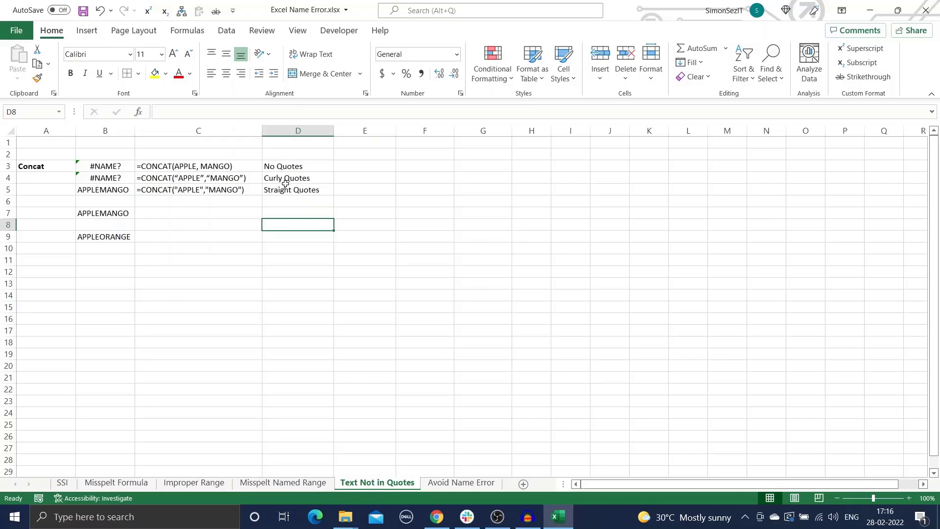
{"action": "left_click", "coordinate": [274, 190]}
{"action": "left_click", "coordinate": [238, 191]}
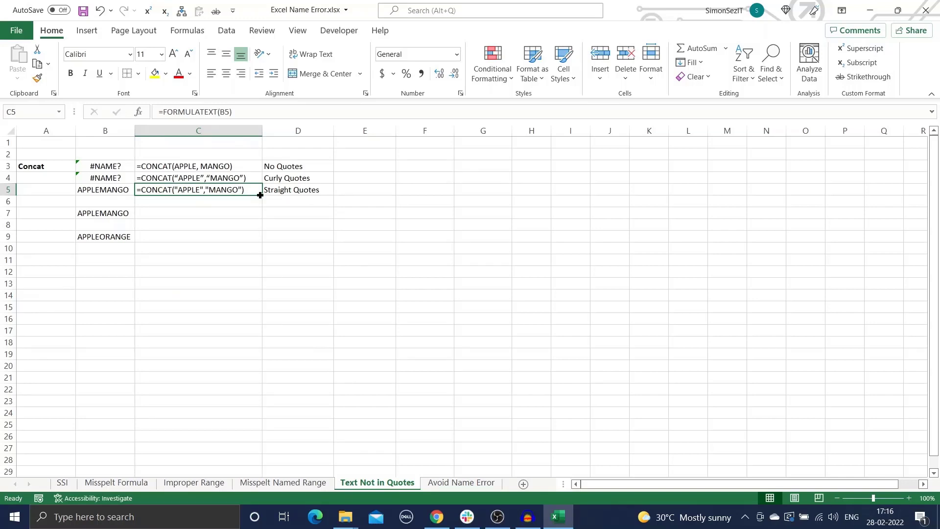
{"action": "left_click", "coordinate": [253, 179]}
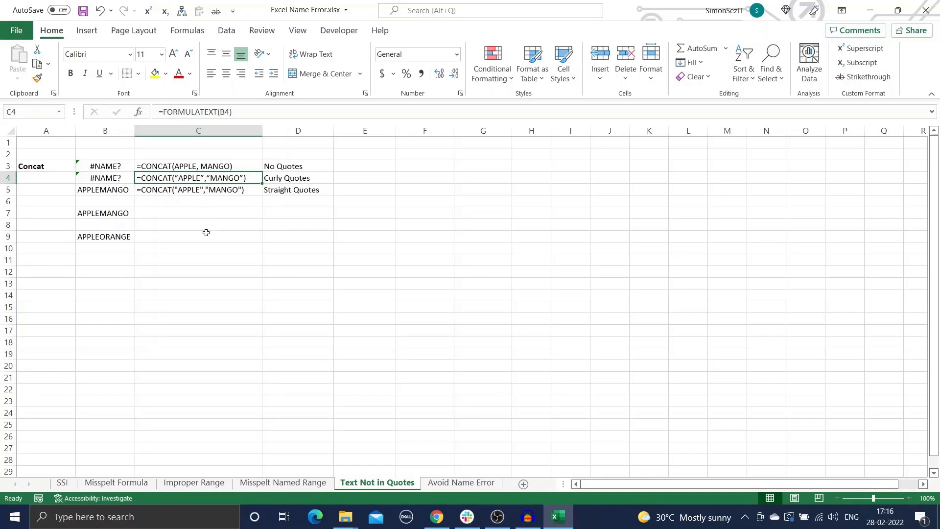
{"action": "left_click", "coordinate": [432, 483]}
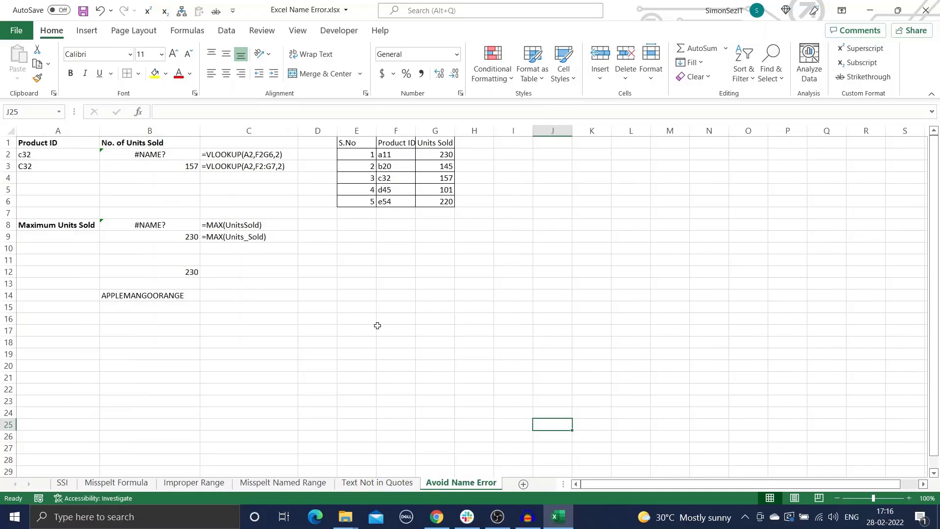
- Enter =VLOOKUP(A2,F2:G6,2) in B2 to look up product c32's units sold
{"action": "left_click", "coordinate": [152, 153]}
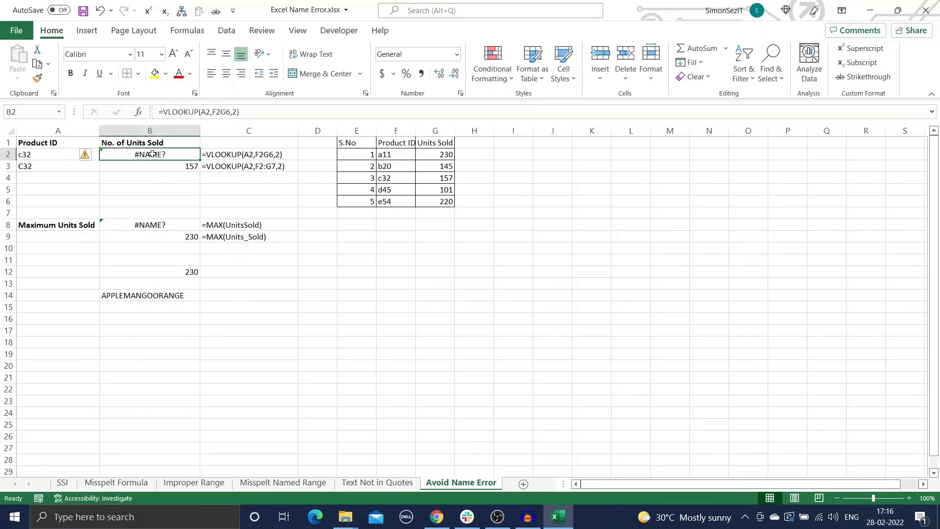
{"action": "type", "text": "="}
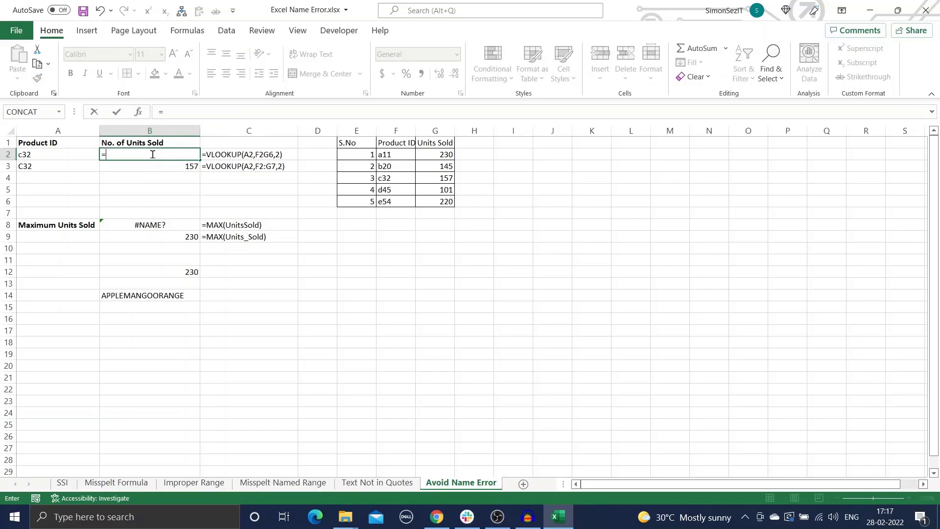
{"action": "type", "text": "VL"}
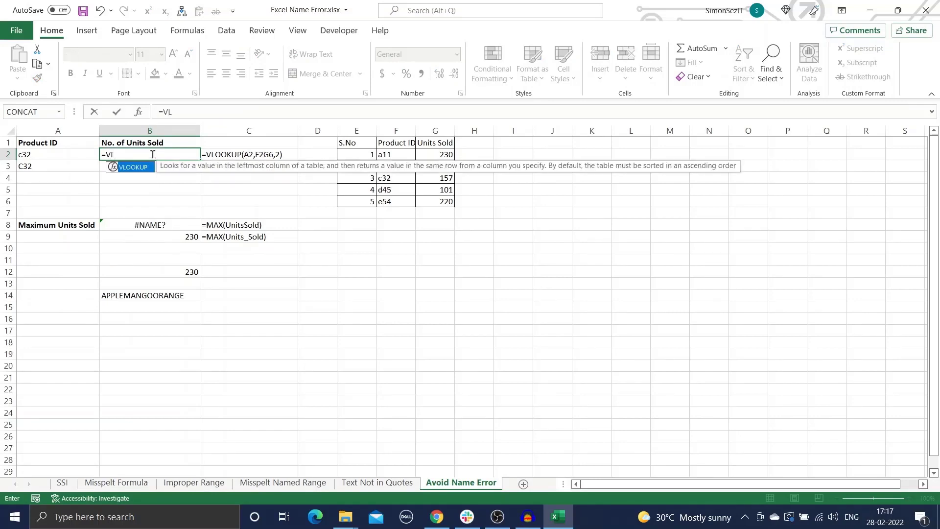
{"action": "key", "text": "Tab"}
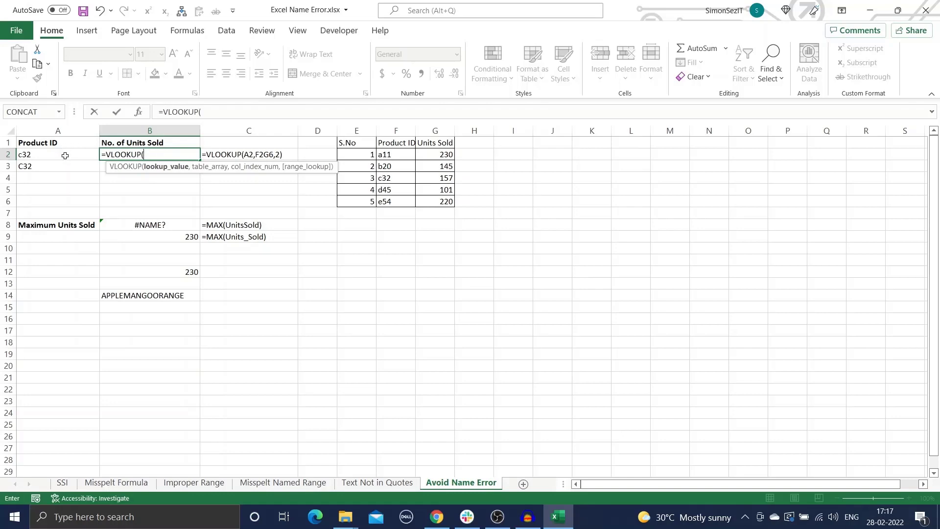
{"action": "left_click", "coordinate": [65, 155]}
{"action": "type", "text": ","}
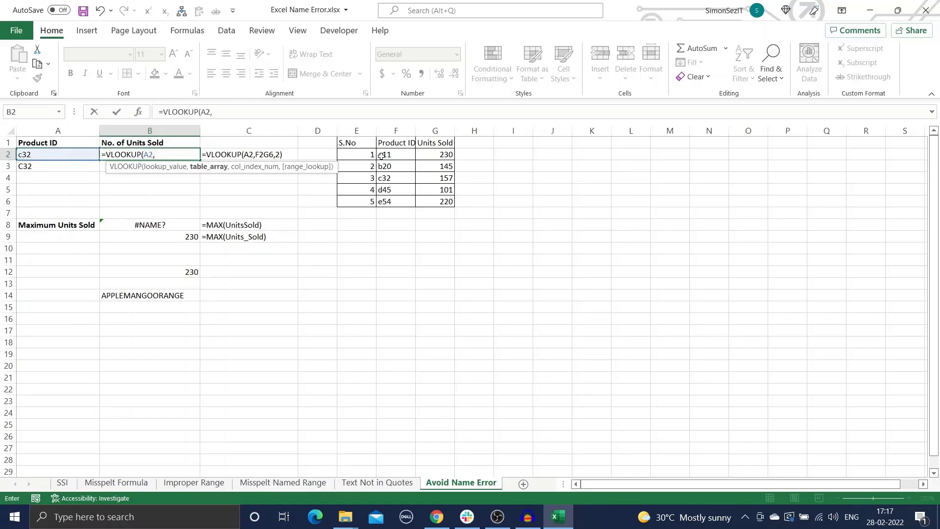
{"action": "left_click_drag", "start_coordinate": [382, 156], "coordinate": [438, 189]}
{"action": "left_click_drag", "start_coordinate": [437, 195], "coordinate": [438, 201]}
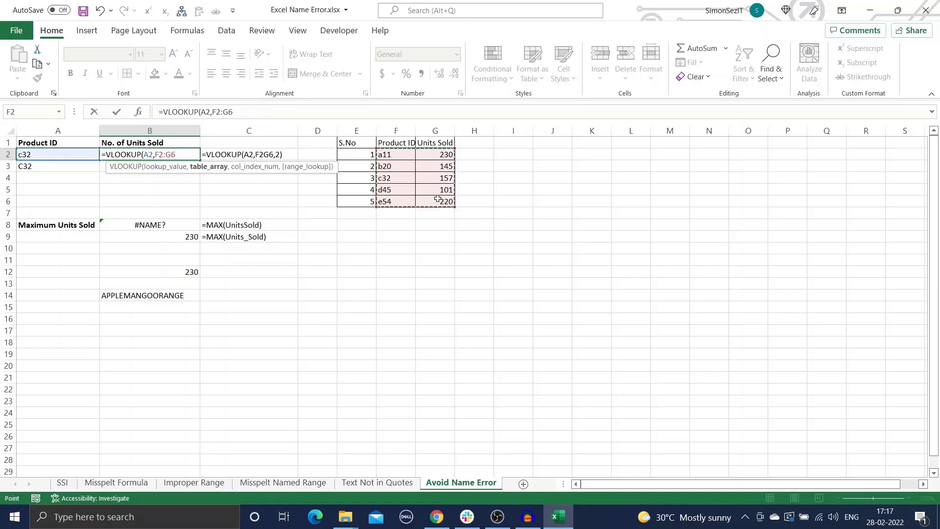
{"action": "type", "text": ","}
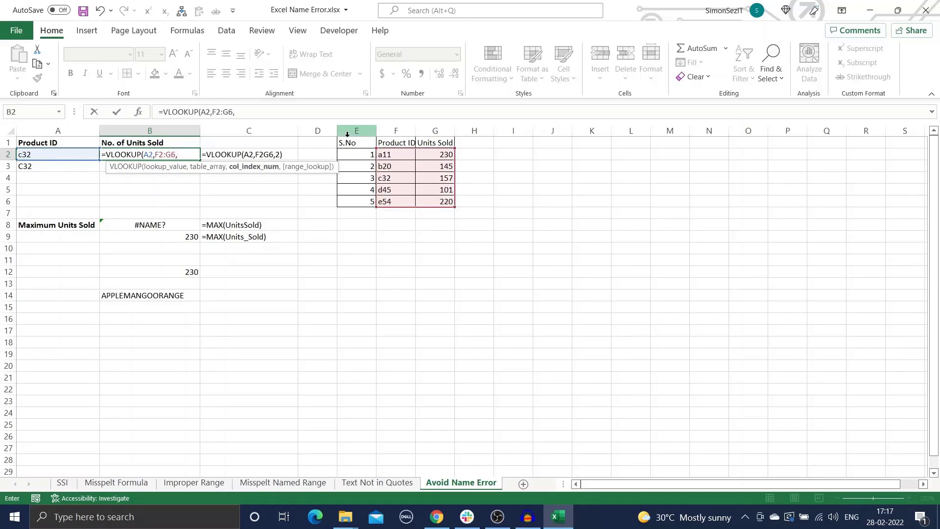
{"action": "type", "text": "2)"}
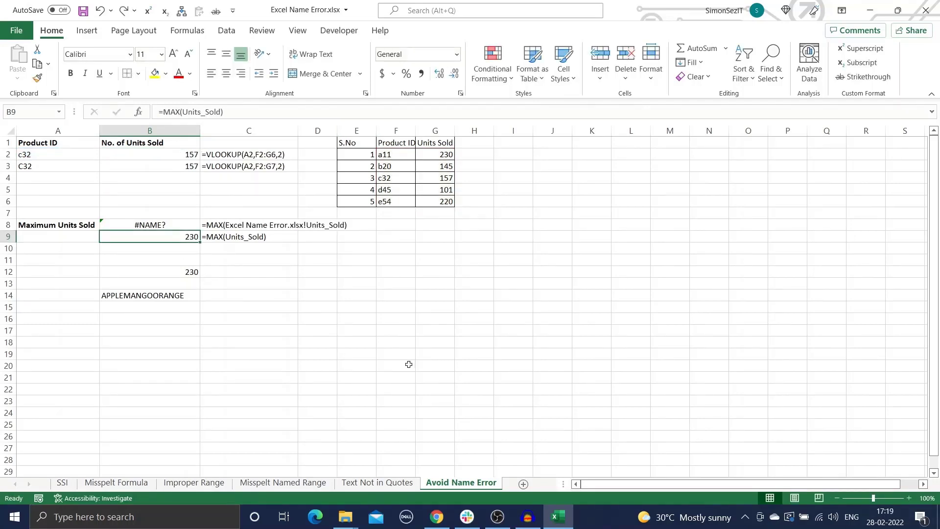
- Enter =MAX(Units_Sold) in B9 using the worksheet-scoped Units_Sold name
{"action": "type", "text": "="}
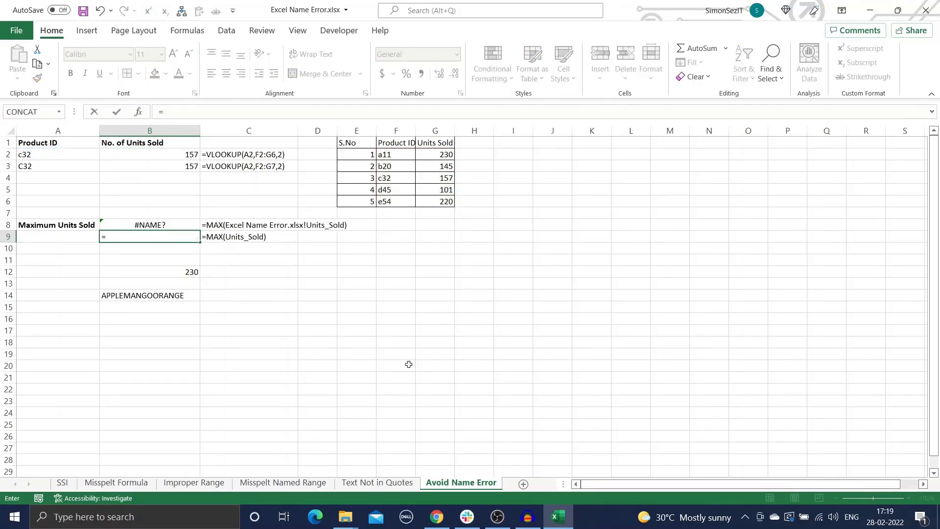
{"action": "type", "text": "MA"}
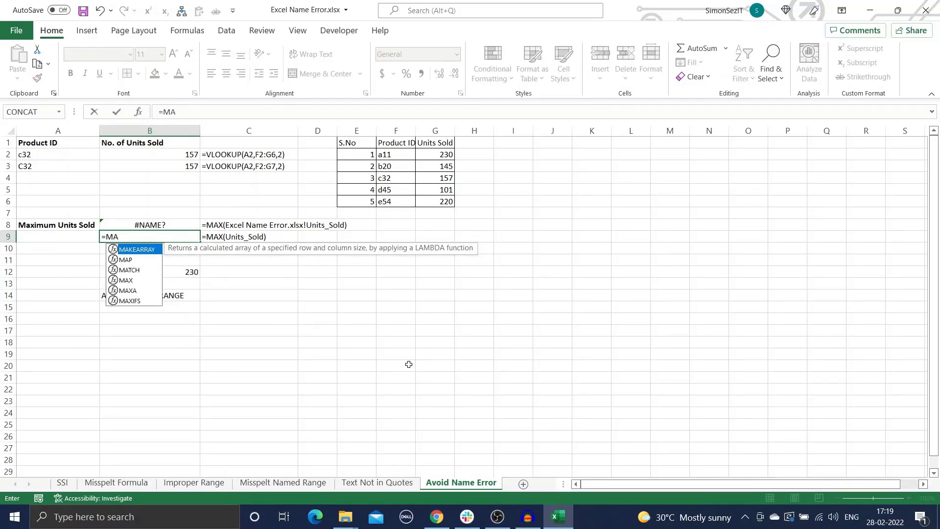
{"action": "key", "text": "Down"}
{"action": "key", "text": "Down"}
{"action": "key", "text": "Down"}
{"action": "key", "text": "Tab"}
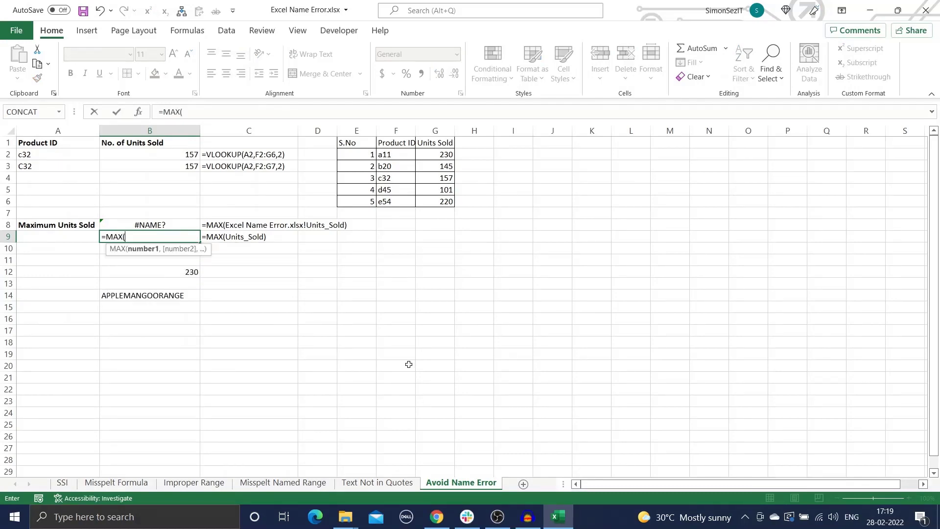
{"action": "type", "text": "UN"}
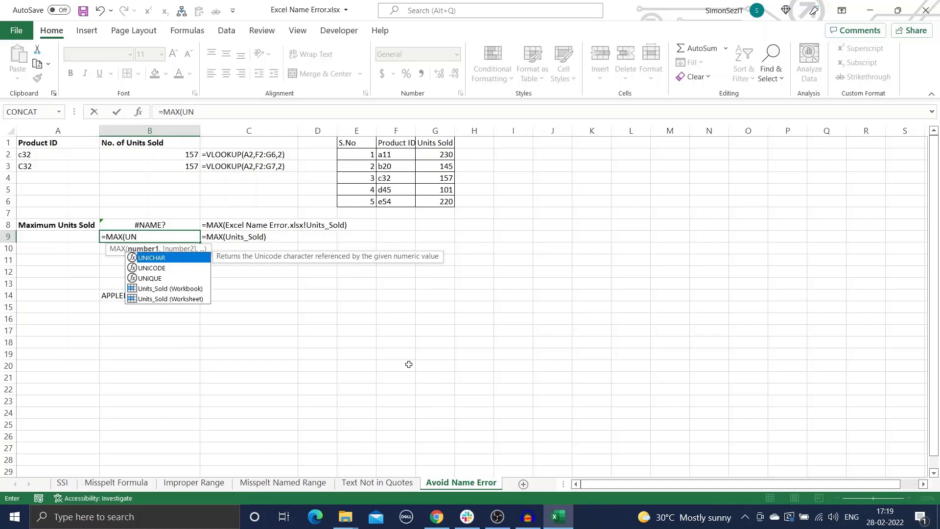
{"action": "key", "text": "Down"}
{"action": "key", "text": "Down"}
{"action": "key", "text": "Down"}
{"action": "key", "text": "Down"}
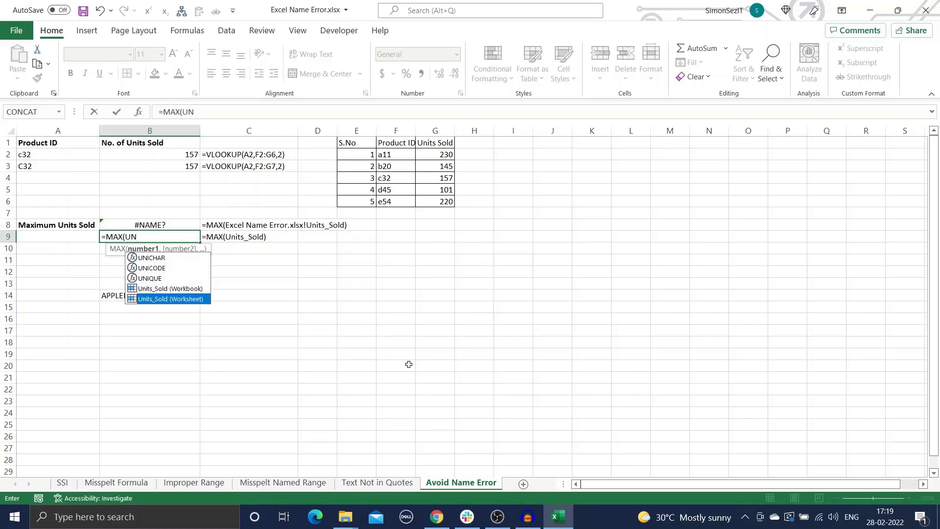
{"action": "key", "text": "Tab"}
{"action": "key", "text": "Return"}
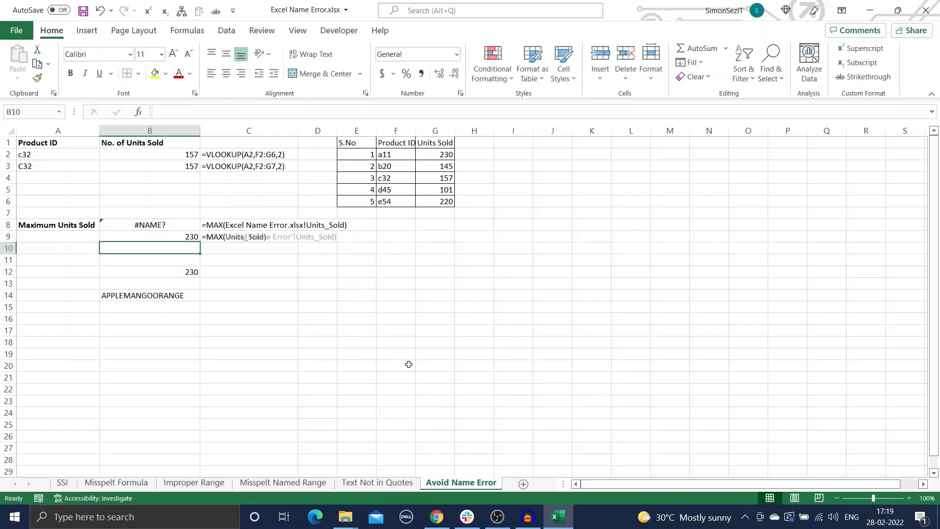
- Select B15 and bring up the Insert Function dialog
{"action": "left_click", "coordinate": [409, 365]}
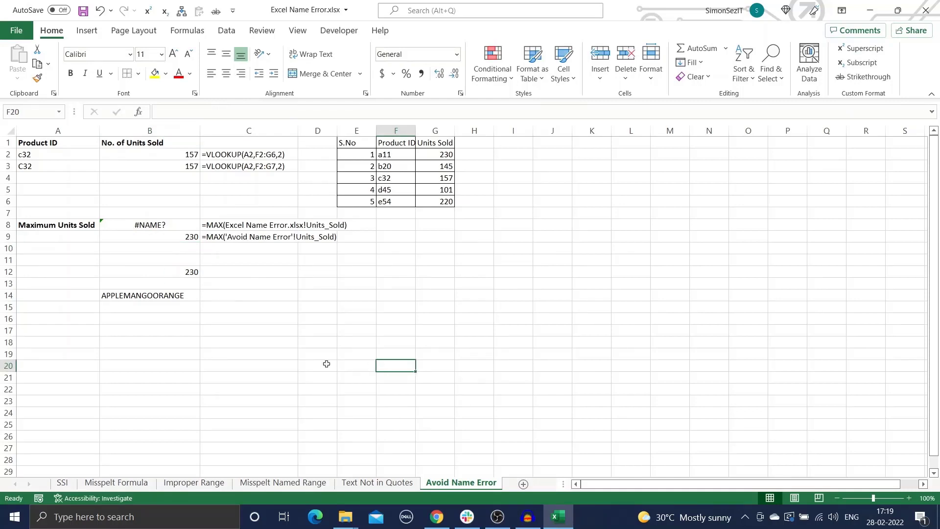
{"action": "left_click", "coordinate": [143, 310]}
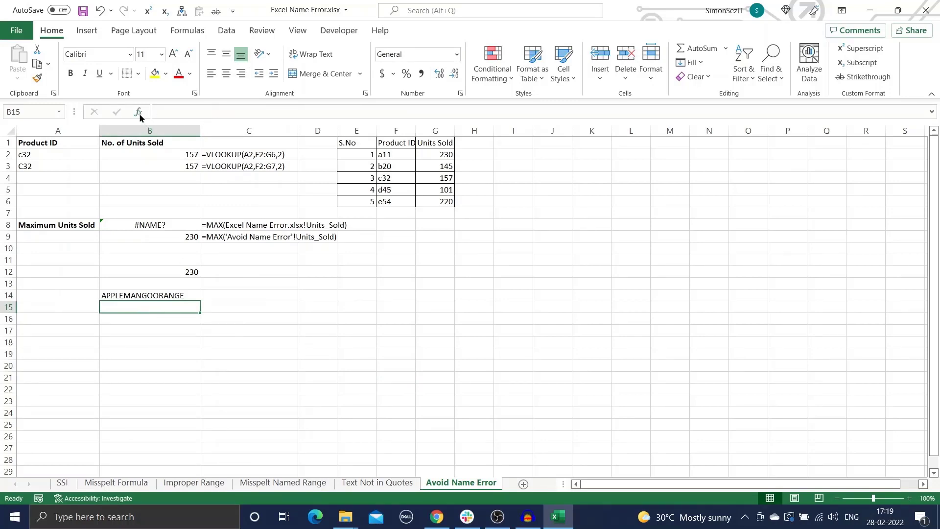
{"action": "left_click", "coordinate": [138, 112]}
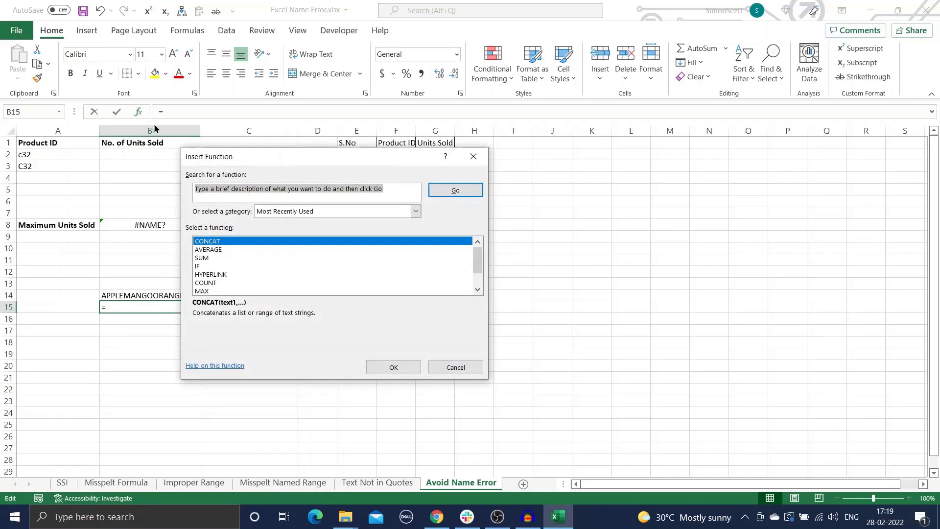
- Build CONCAT in B15 with text arguments APPLE, MANGO and ORANGE via Function Arguments
{"action": "type", "text": "CONCAT"}
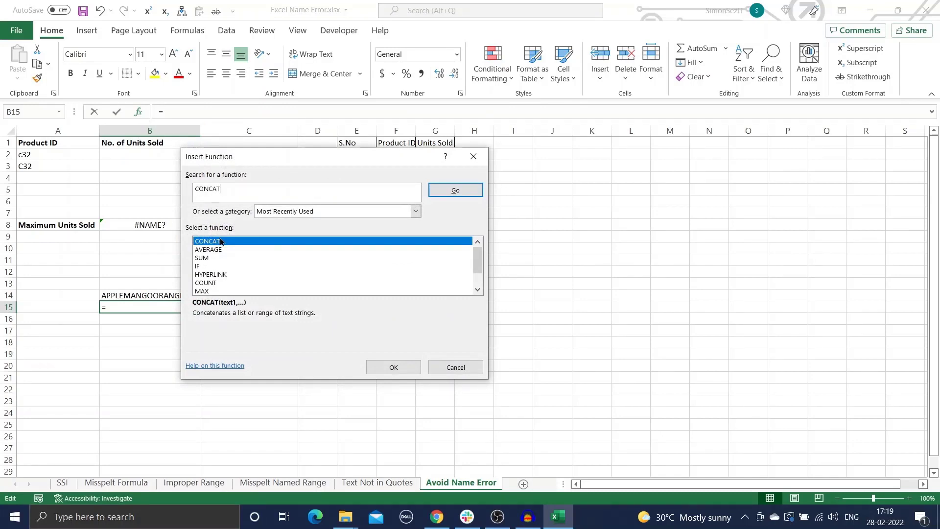
{"action": "key", "text": "Return"}
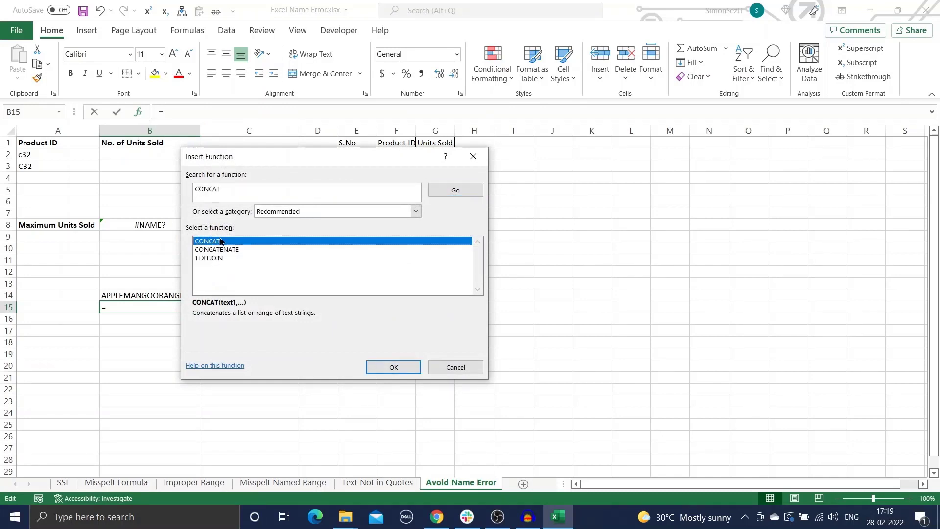
{"action": "left_click", "coordinate": [392, 368]}
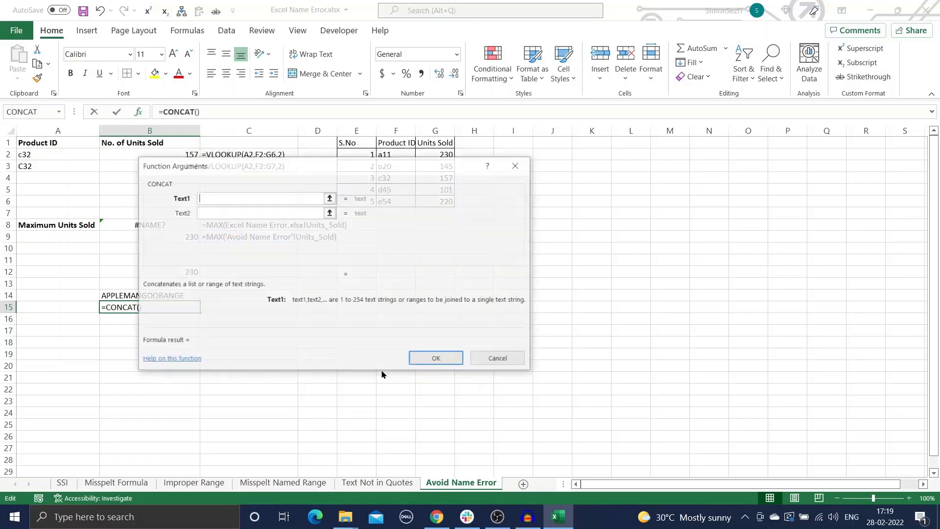
{"action": "type", "text": "APPLE"}
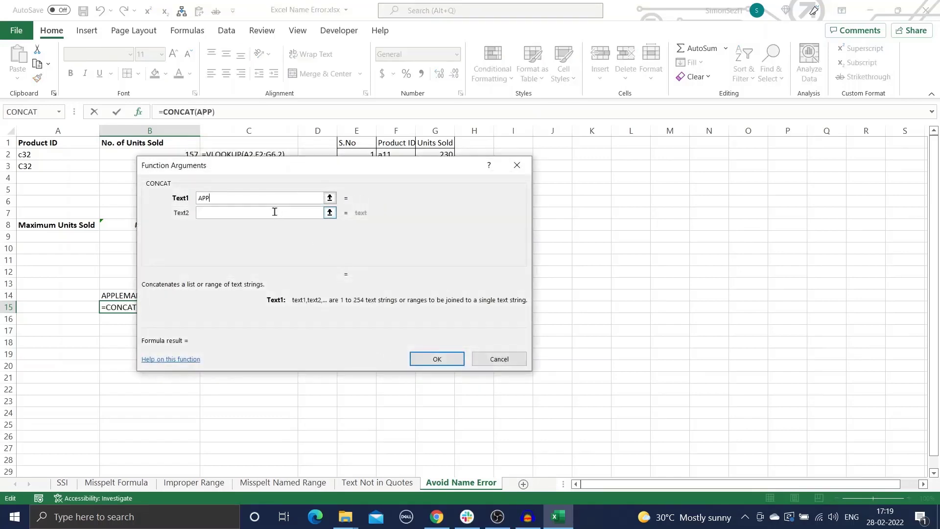
{"action": "left_click", "coordinate": [252, 212]}
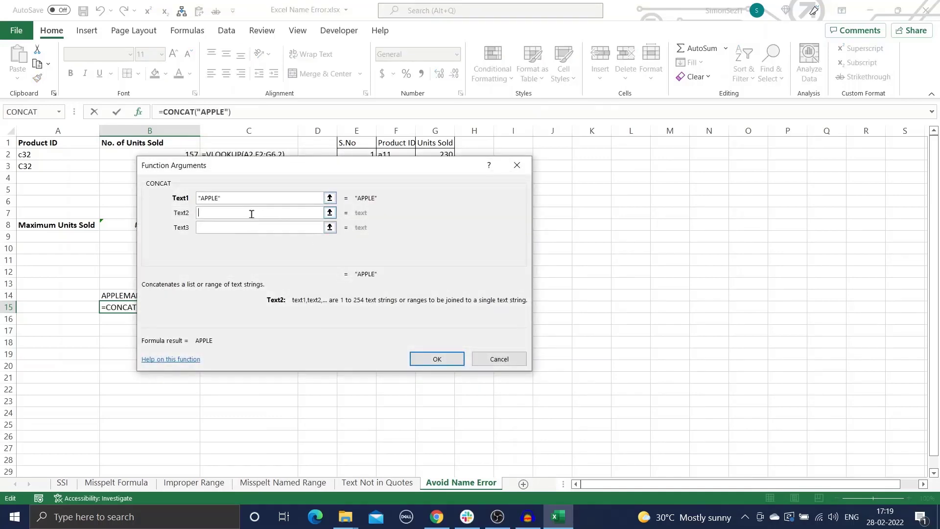
{"action": "type", "text": "MANGO"}
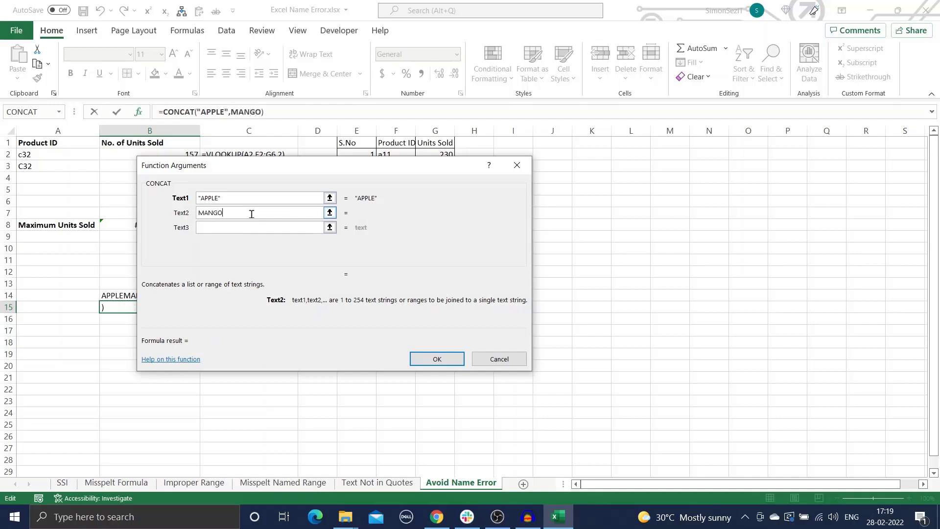
{"action": "left_click", "coordinate": [235, 229]}
{"action": "type", "text": "ORANGE"}
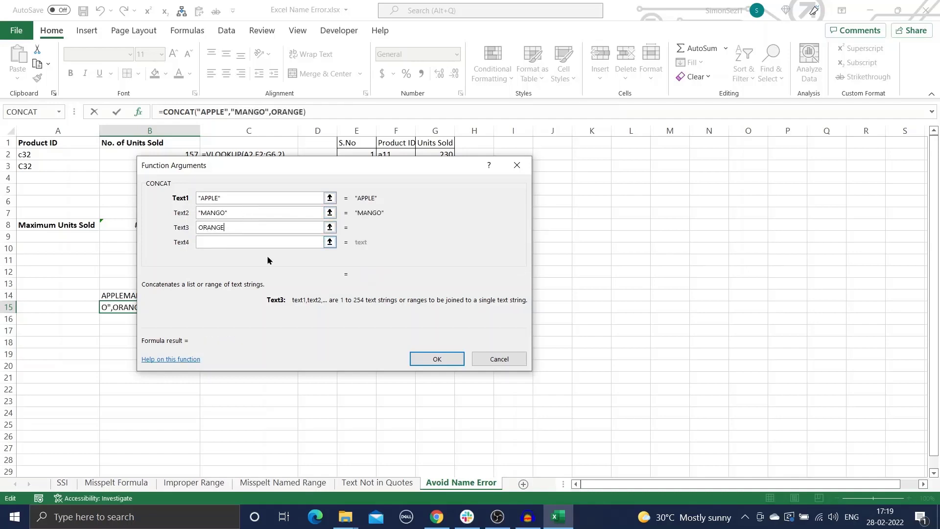
{"action": "left_click", "coordinate": [431, 359]}
{"action": "left_click", "coordinate": [431, 358]}
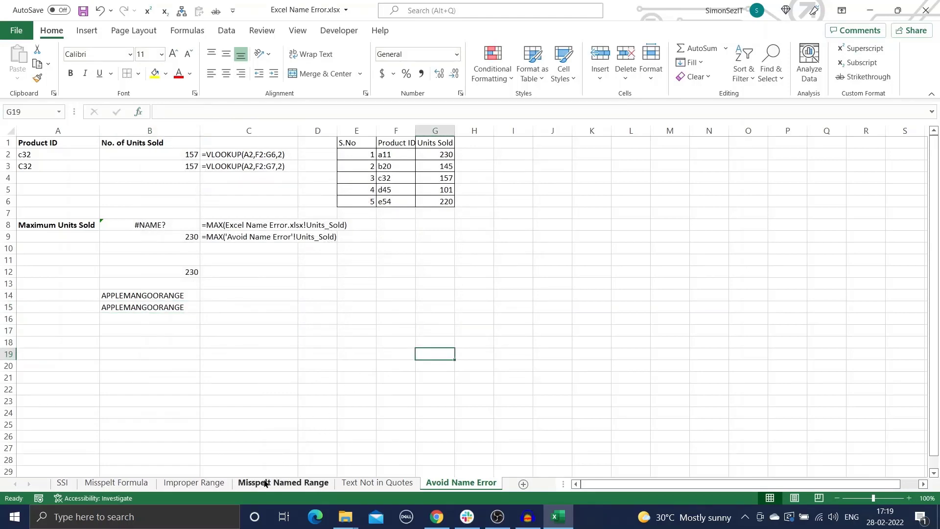
- Go to the Misspelt Formula sheet and select the product table A1:C3
{"action": "left_click", "coordinate": [196, 484]}
{"action": "left_click", "coordinate": [261, 483]}
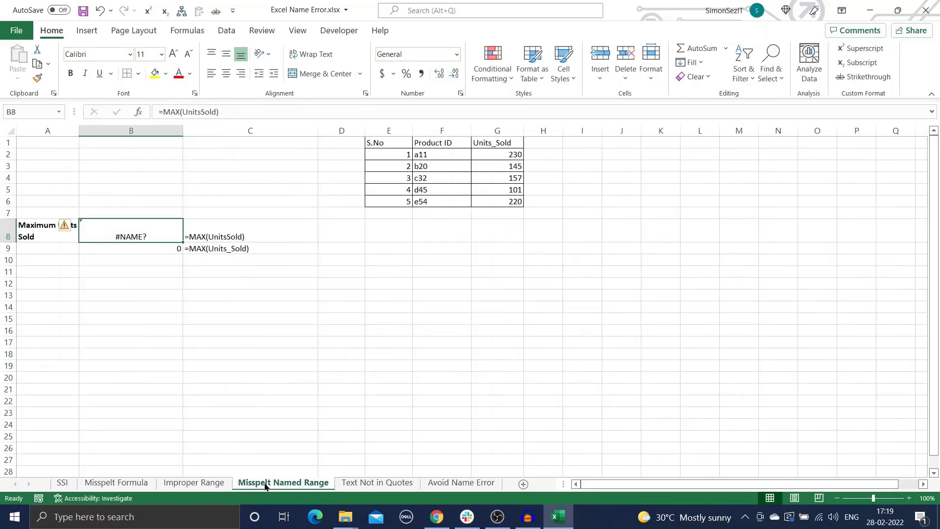
{"action": "left_click", "coordinate": [124, 484]}
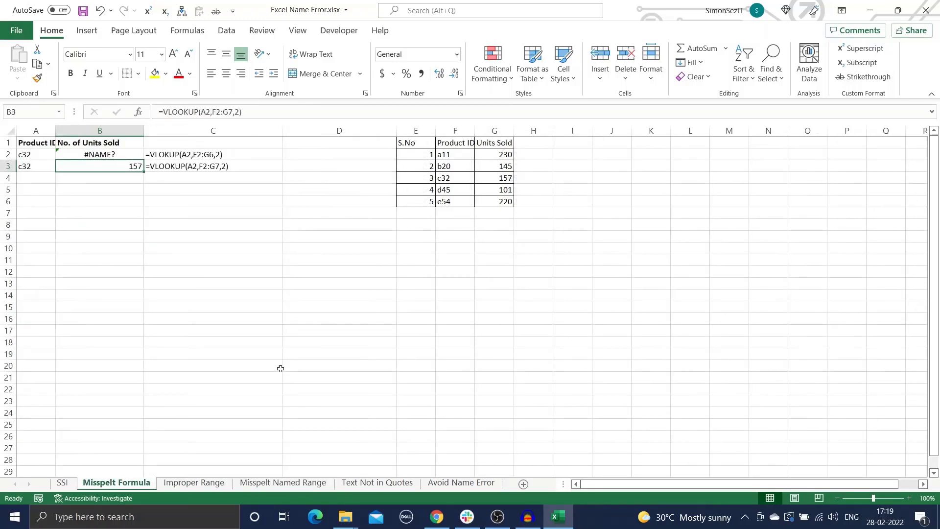
{"action": "left_click", "coordinate": [174, 297]}
{"action": "left_click_drag", "start_coordinate": [34, 143], "coordinate": [193, 178]}
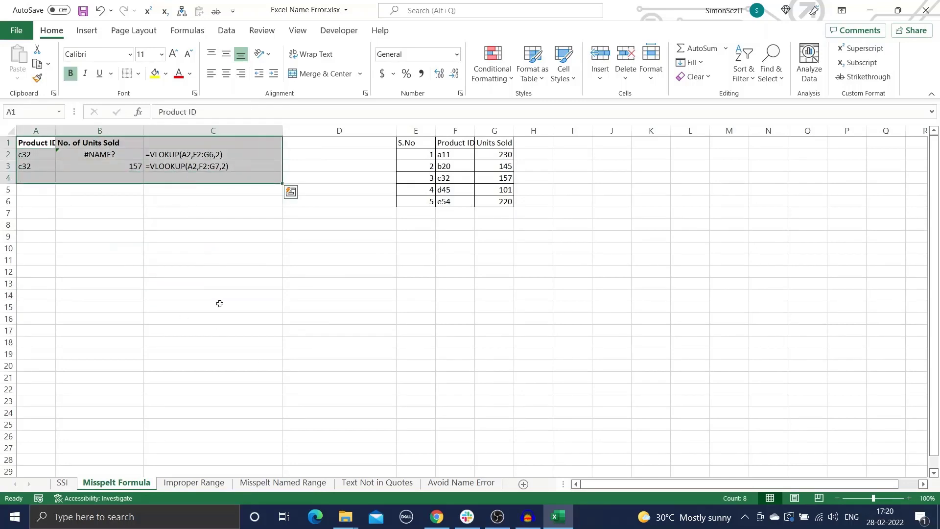
- Use Go To Special to select only formula cells returning errors, locating B2
{"action": "left_click", "coordinate": [778, 84]}
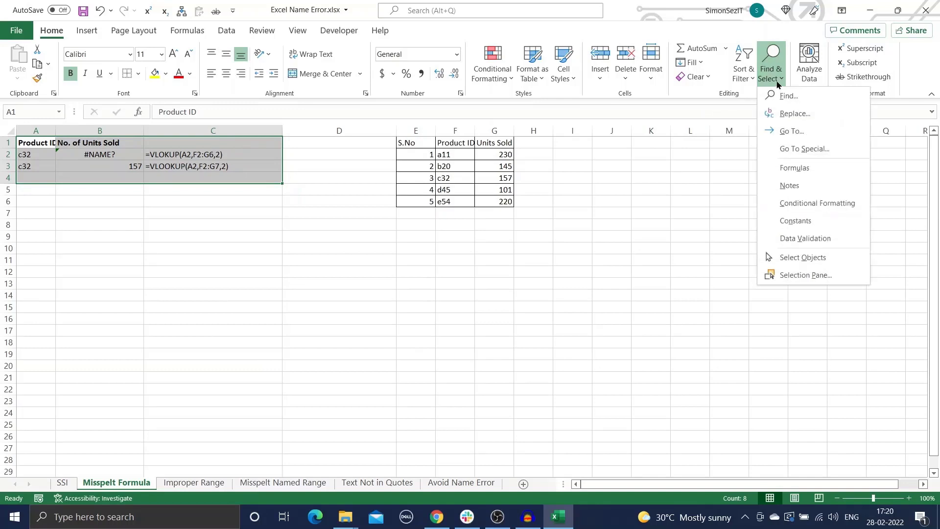
{"action": "left_click", "coordinate": [808, 149]}
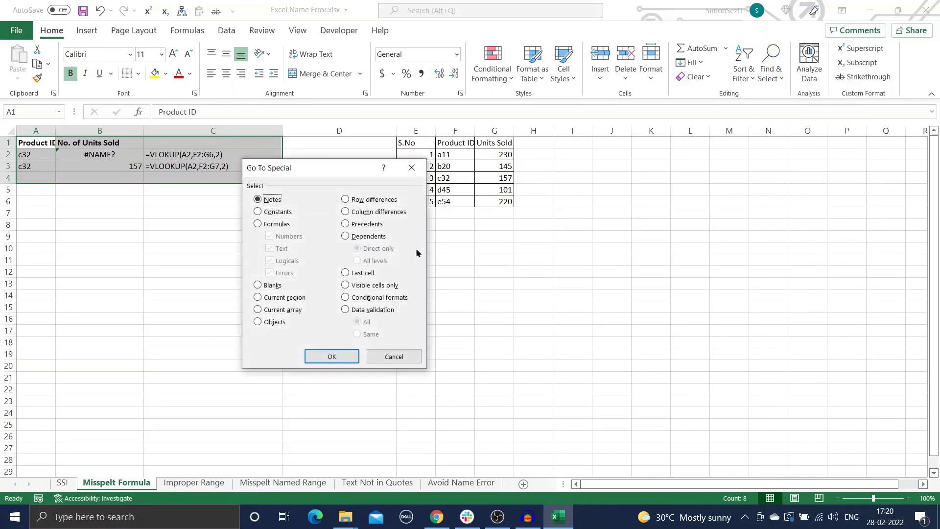
{"action": "left_click", "coordinate": [259, 225]}
{"action": "left_click", "coordinate": [271, 273]}
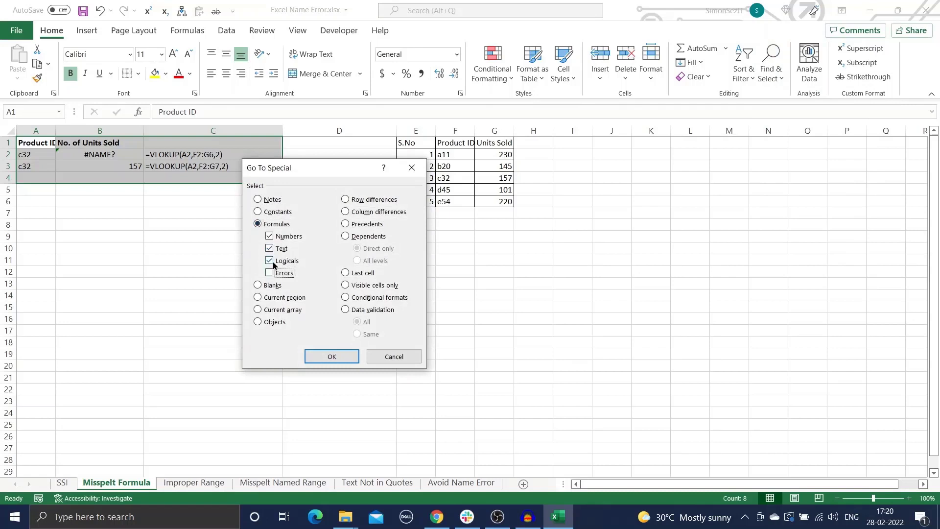
{"action": "left_click", "coordinate": [271, 262]}
{"action": "left_click", "coordinate": [269, 273]}
{"action": "left_click", "coordinate": [268, 249]}
{"action": "left_click", "coordinate": [269, 236]}
{"action": "left_click", "coordinate": [332, 357]}
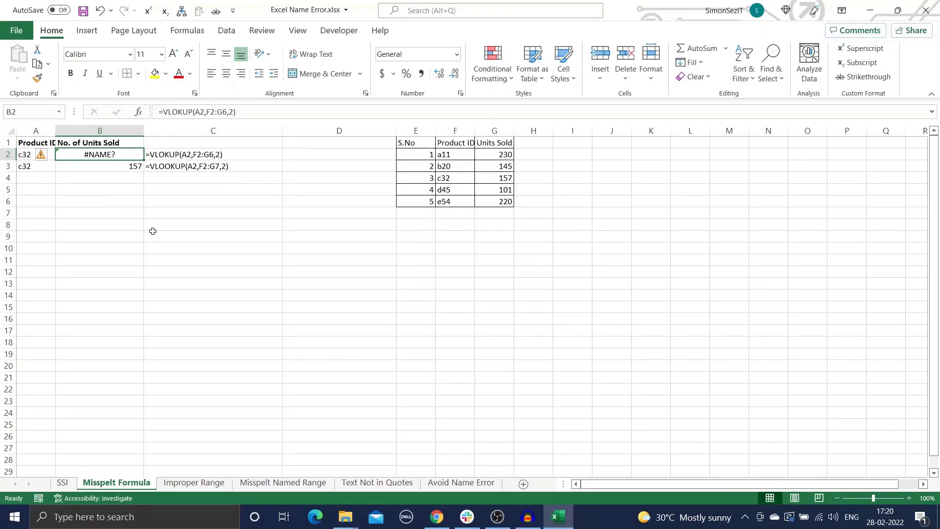
{"action": "left_click", "coordinate": [166, 257]}
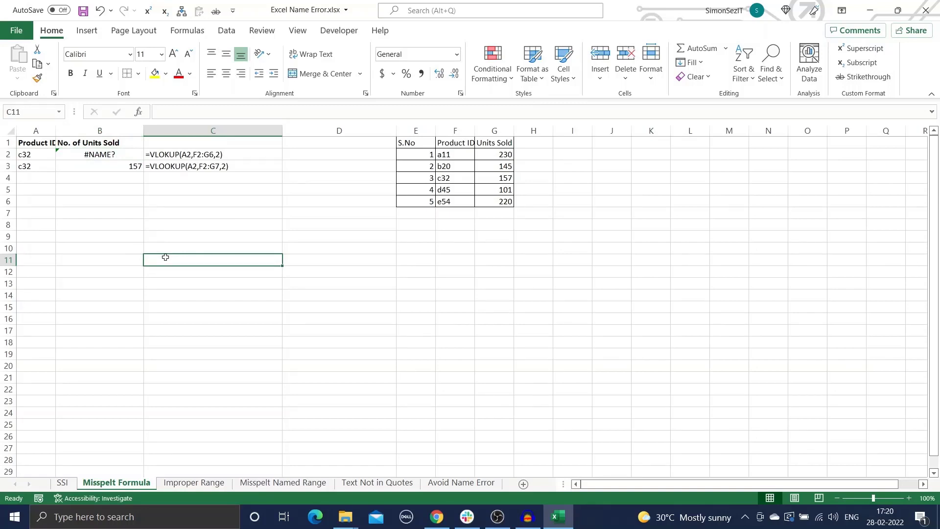
- Find All for NAME? in cell values, finding only B2, then close Find and Replace
{"action": "key", "text": "ctrl+f"}
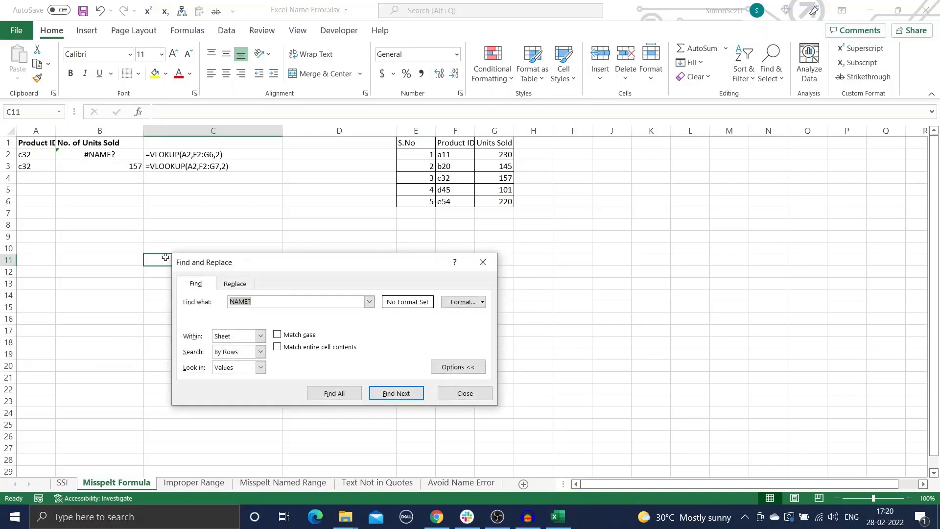
{"action": "left_click", "coordinate": [265, 301]}
{"action": "left_click", "coordinate": [260, 368]}
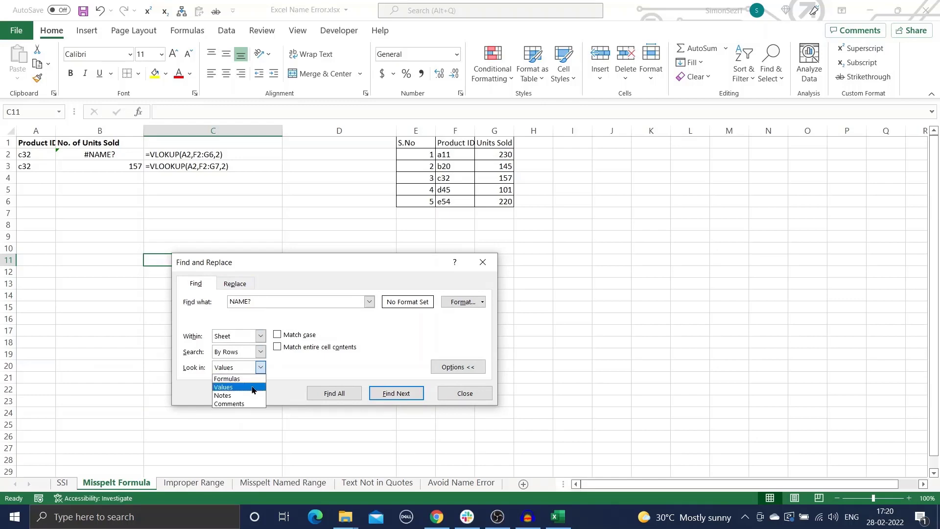
{"action": "left_click", "coordinate": [233, 387]}
{"action": "left_click", "coordinate": [357, 400]}
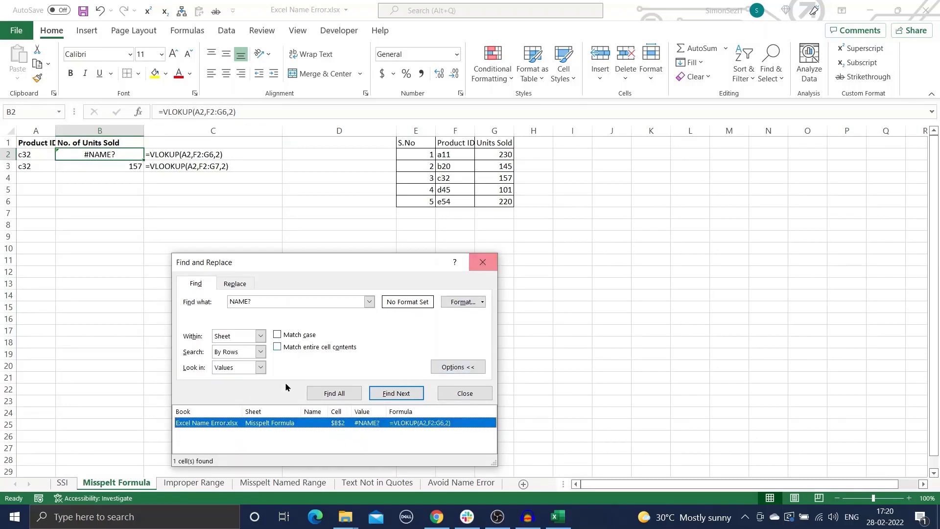
{"action": "left_click", "coordinate": [483, 263]}
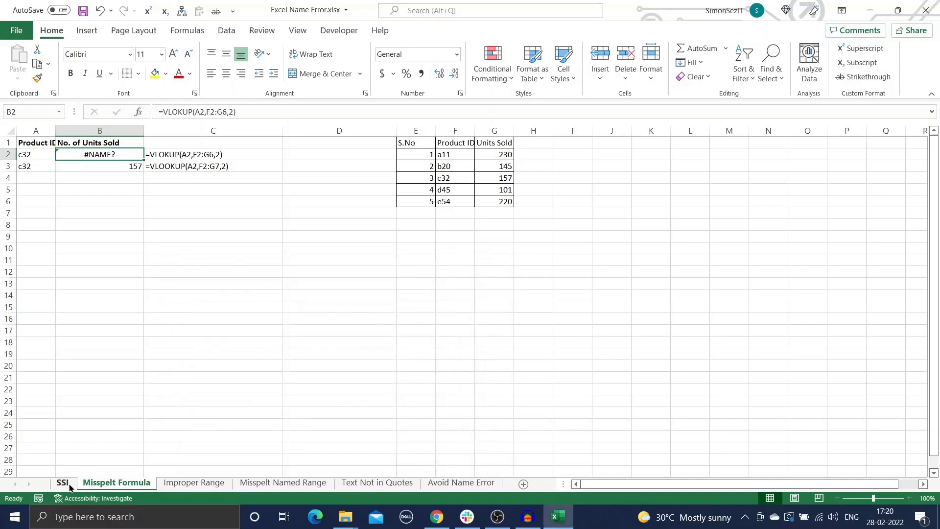
{"action": "left_click", "coordinate": [62, 483]}
- Deselect the title picture and open the Formulas to Values sheet
{"action": "left_click", "coordinate": [683, 259]}
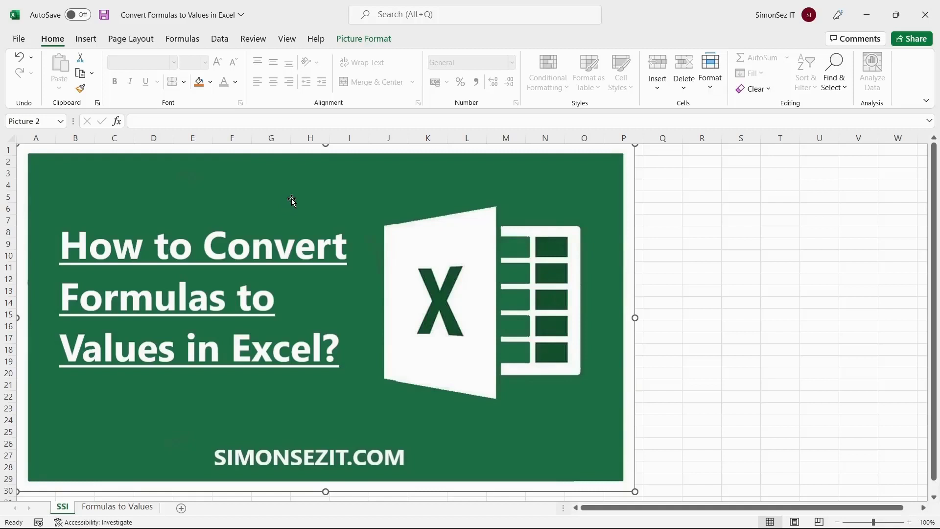
{"action": "left_click", "coordinate": [119, 507]}
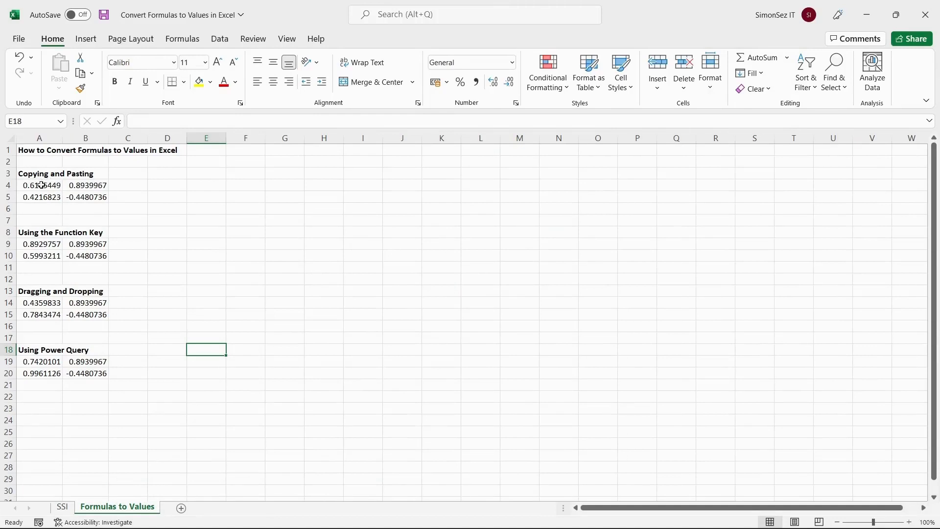
- Copy A4:B5 and paste it into D4:E5 as values only, confirming D4 holds 0.618544907120129
{"action": "left_click", "coordinate": [8, 174]}
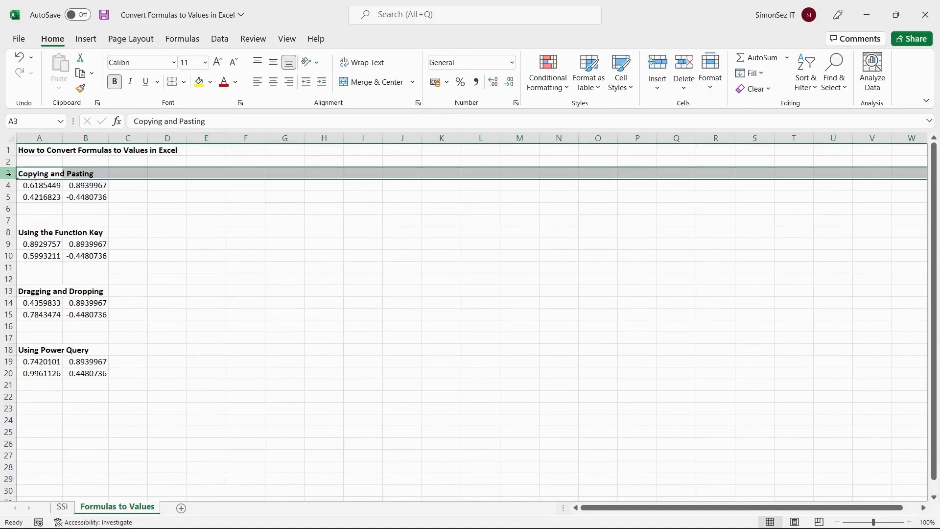
{"action": "left_click_drag", "start_coordinate": [30, 185], "coordinate": [77, 197]}
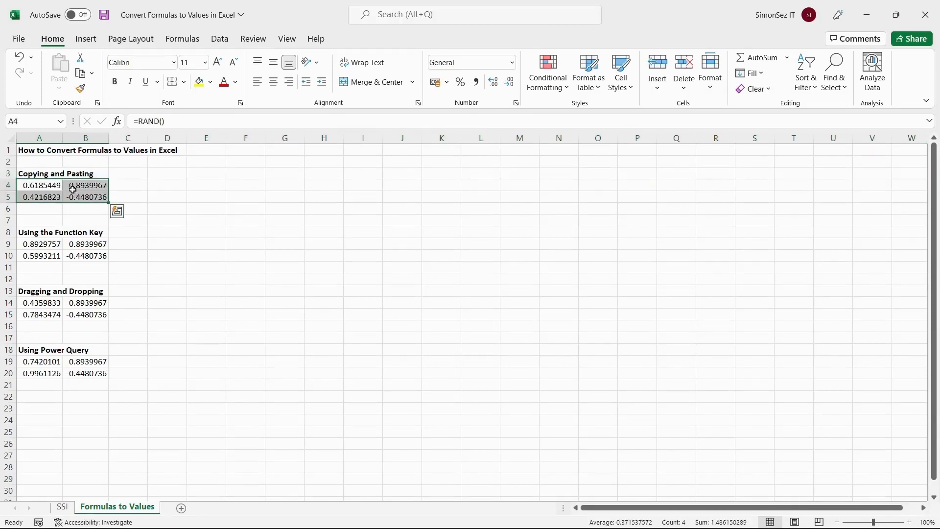
{"action": "right_click", "coordinate": [74, 192]}
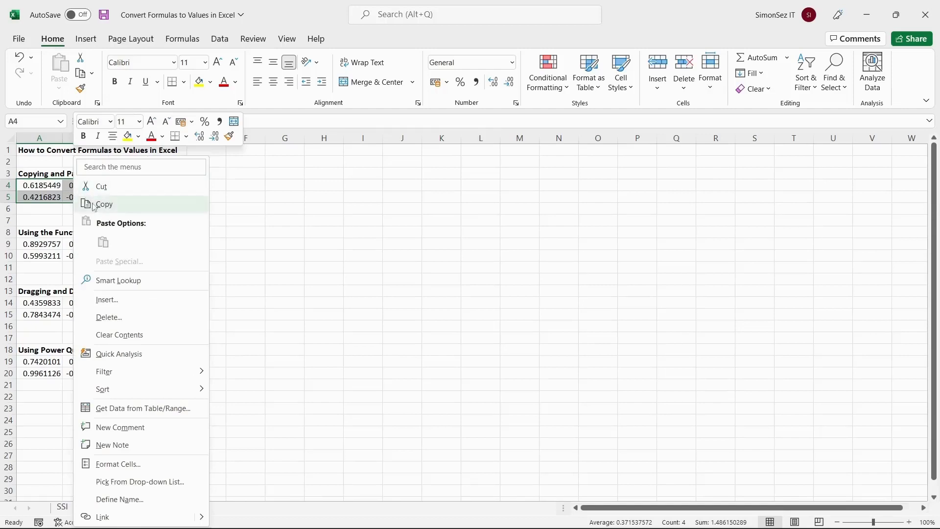
{"action": "left_click", "coordinate": [105, 204]}
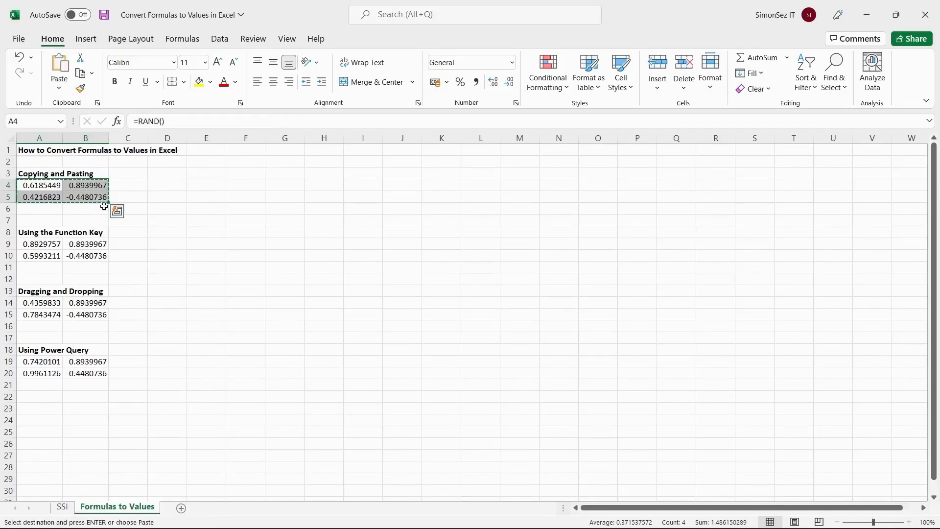
{"action": "right_click", "coordinate": [174, 185]}
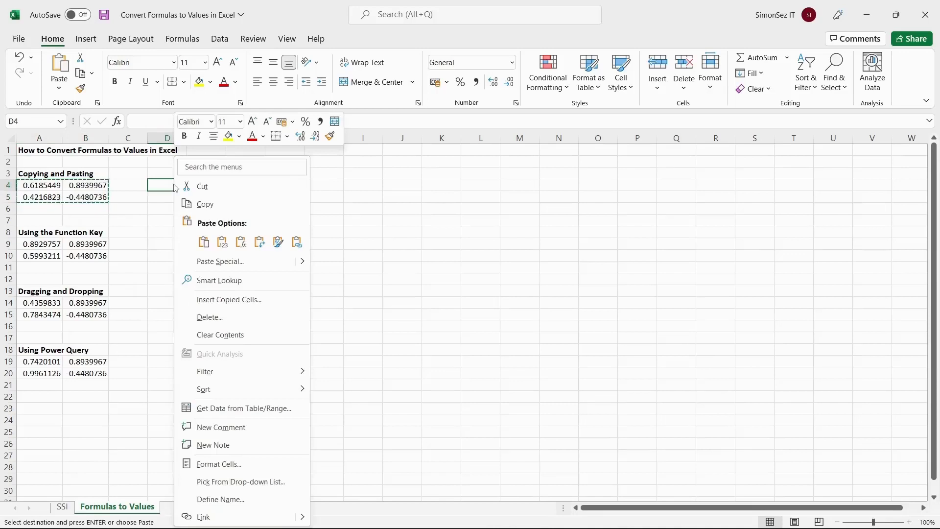
{"action": "left_click", "coordinate": [221, 242]}
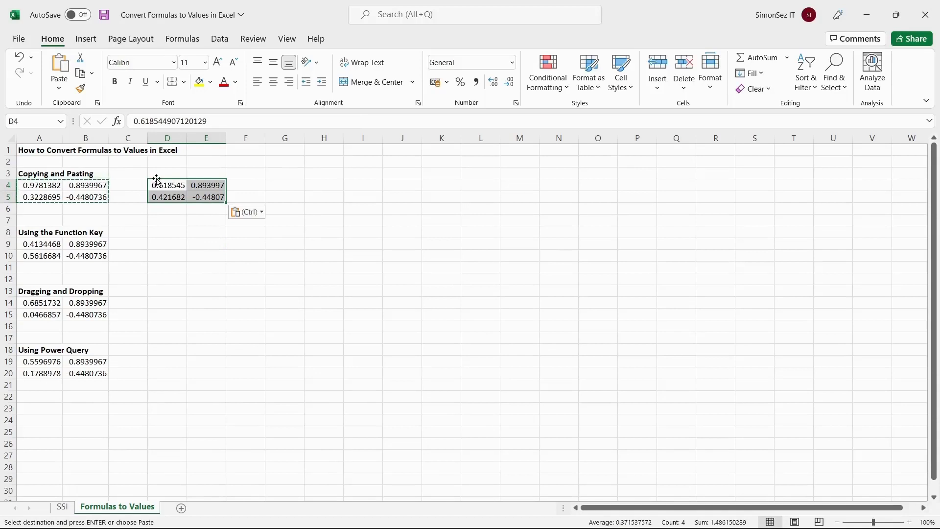
{"action": "left_click", "coordinate": [177, 196]}
{"action": "left_click", "coordinate": [177, 185]}
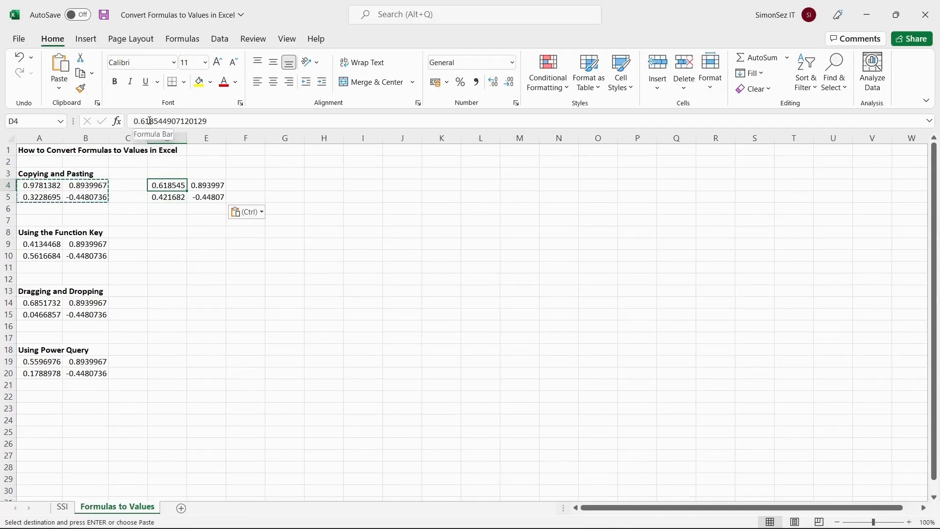
{"action": "left_click", "coordinate": [53, 244]}
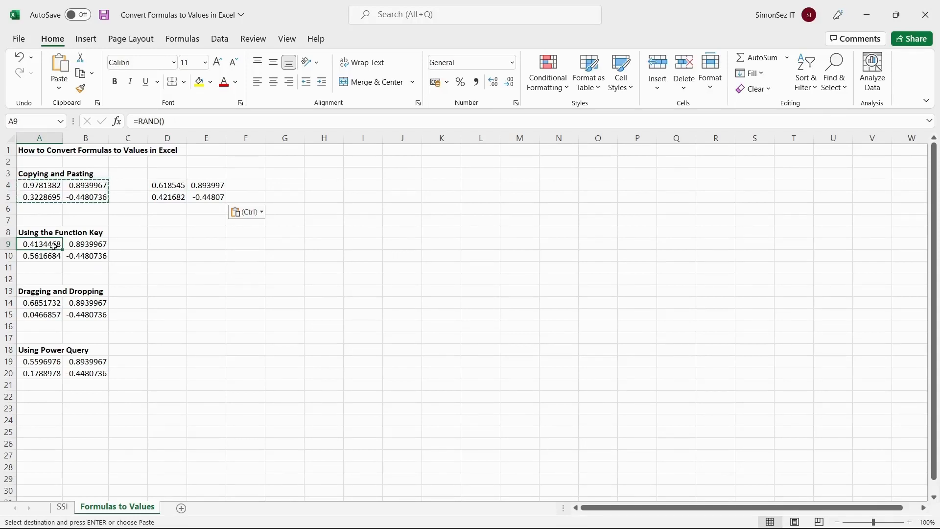
- Convert A9's =RAND() into its fixed value 0.0464665428029374 using F2 then F9
{"action": "key", "text": "F2"}
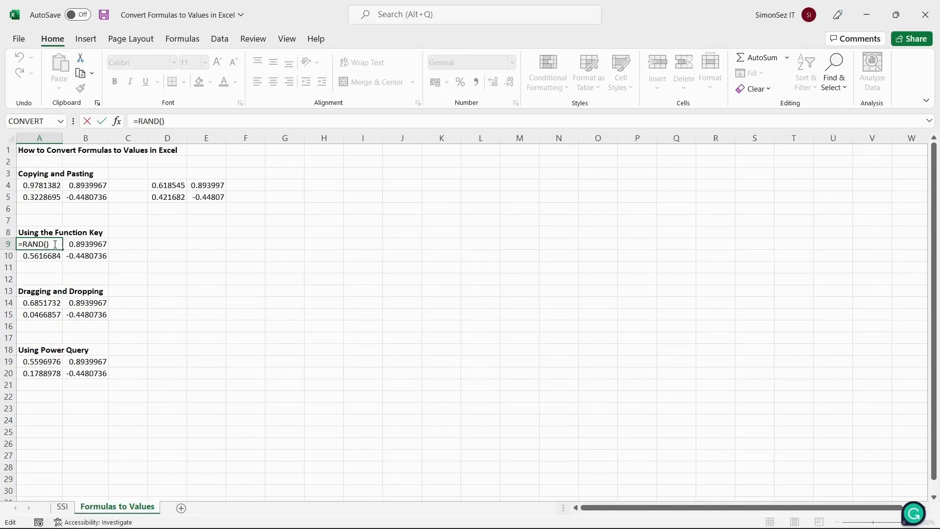
{"action": "key", "text": "F9"}
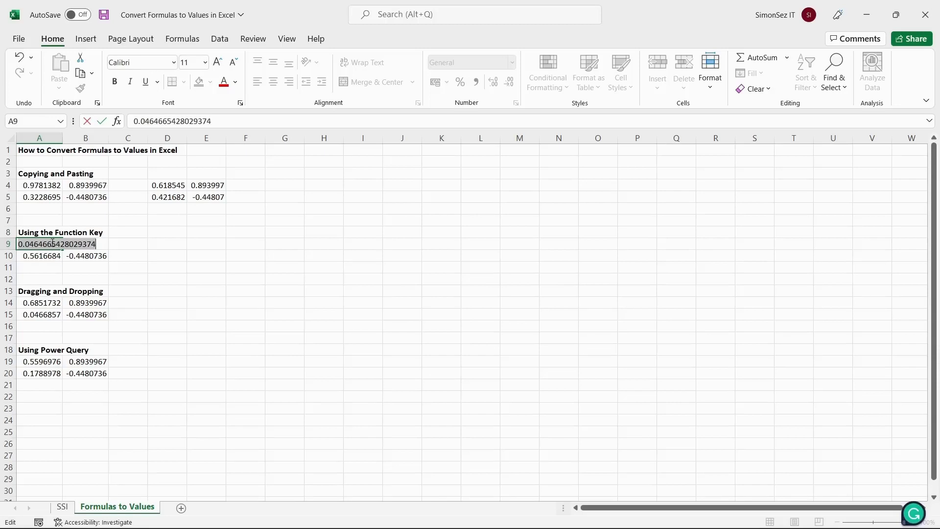
{"action": "left_click", "coordinate": [52, 243]}
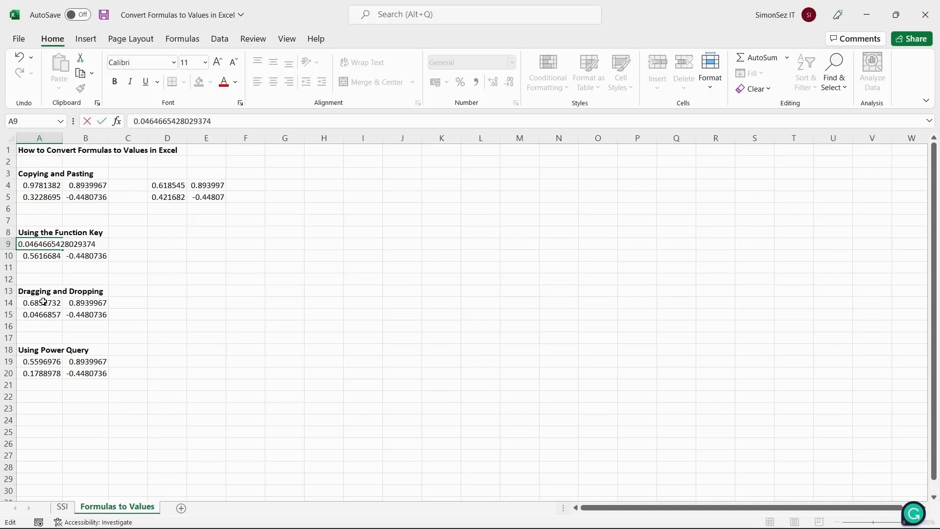
- Replace the random-number formulas in A14:B15 with their fixed values via Copy Here as Values Only
{"action": "left_click_drag", "start_coordinate": [45, 305], "coordinate": [75, 314]}
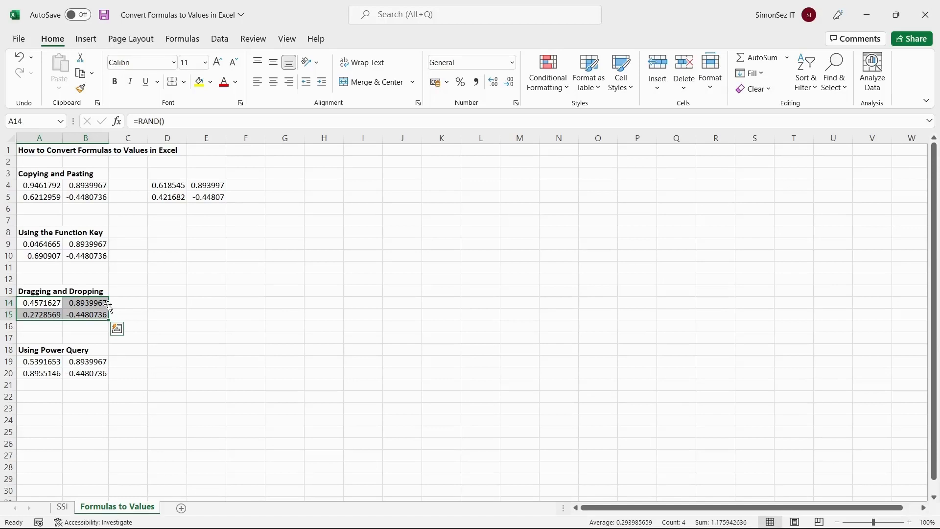
{"action": "left_click_drag", "start_coordinate": [109, 308], "coordinate": [121, 307]}
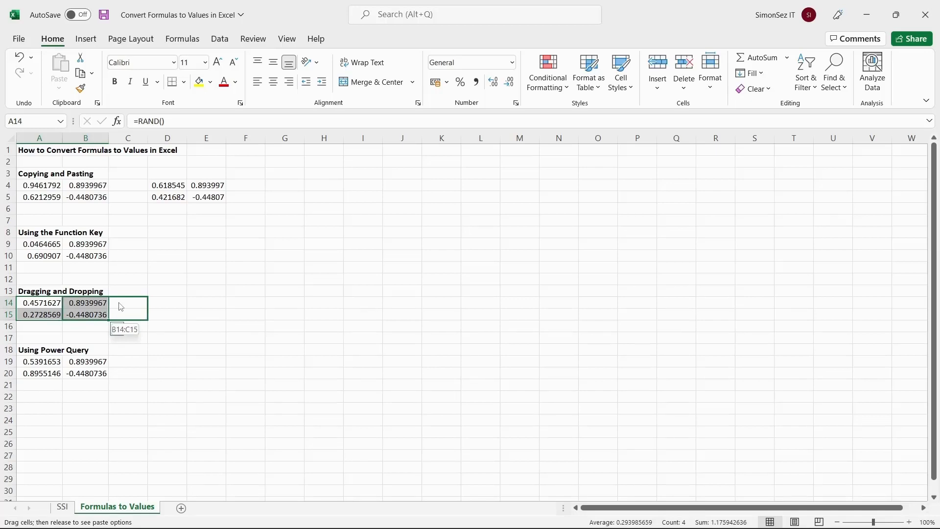
{"action": "left_click_drag", "start_coordinate": [121, 307], "coordinate": [98, 309]}
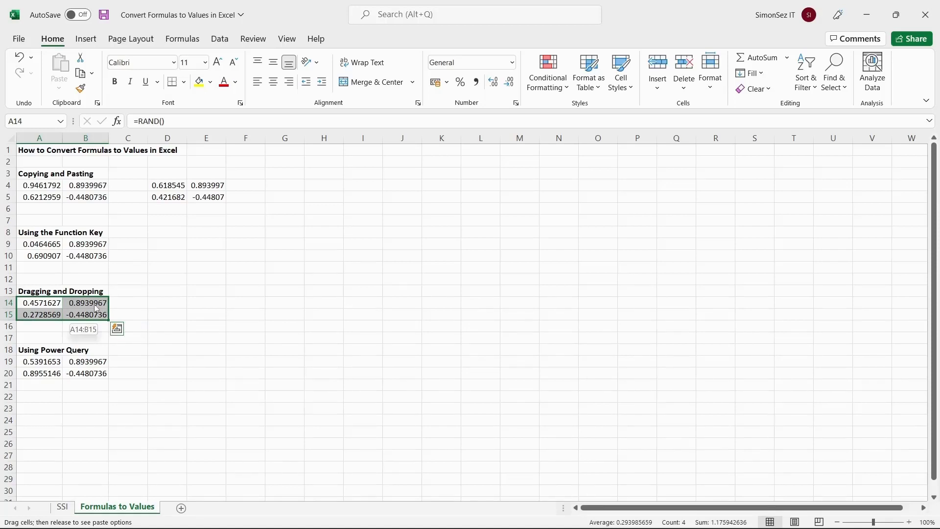
{"action": "right_click", "coordinate": [96, 309]}
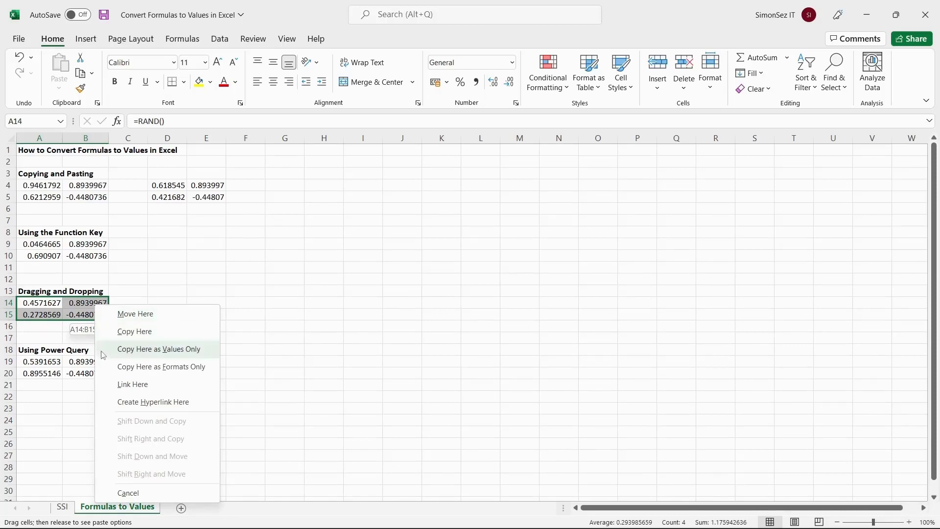
{"action": "left_click", "coordinate": [131, 354]}
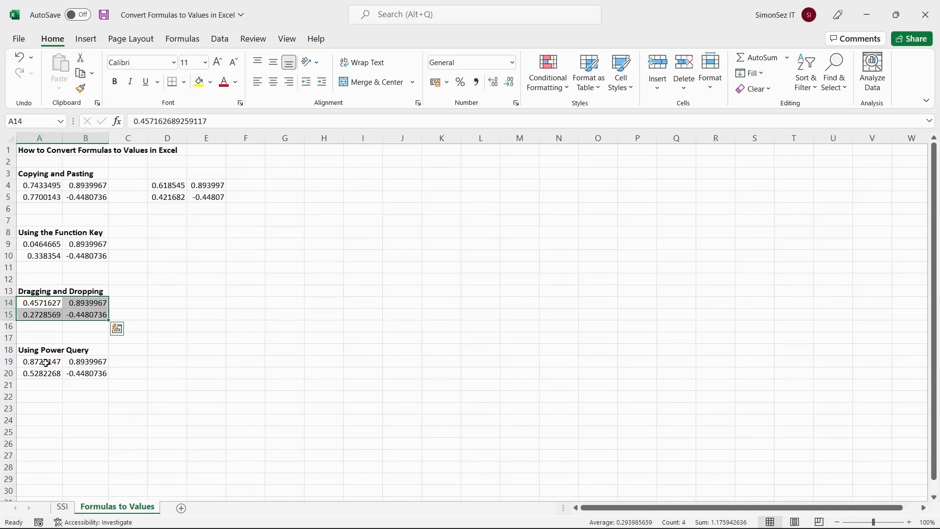
{"action": "left_click", "coordinate": [51, 363]}
- Load the A19:B20 numbers through Power Query From Table/Range into a new Table3 sheet
{"action": "left_click_drag", "start_coordinate": [65, 366], "coordinate": [78, 373]}
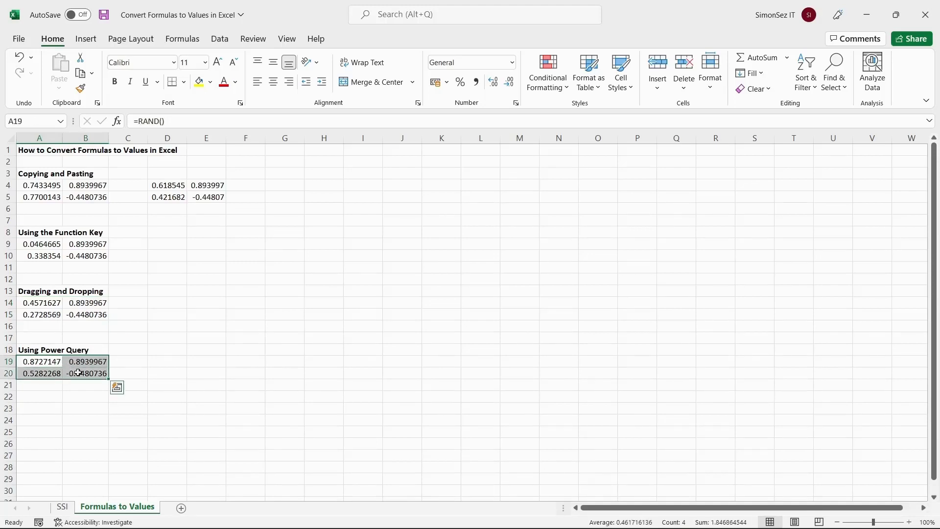
{"action": "left_click", "coordinate": [220, 40]}
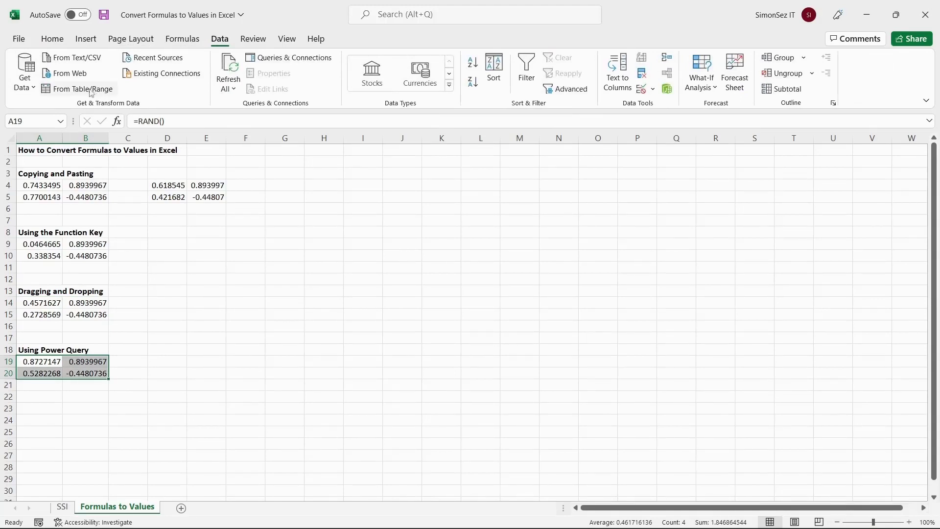
{"action": "left_click", "coordinate": [65, 90]}
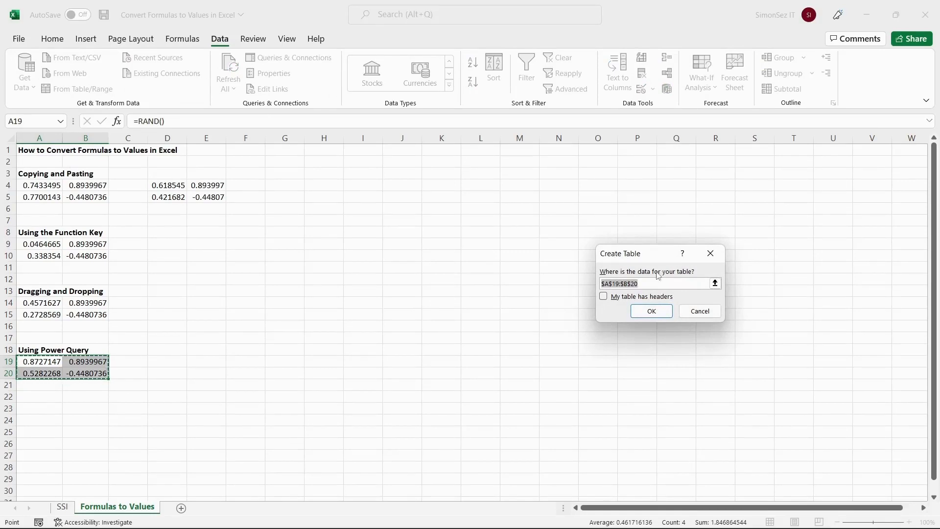
{"action": "left_click", "coordinate": [650, 310]}
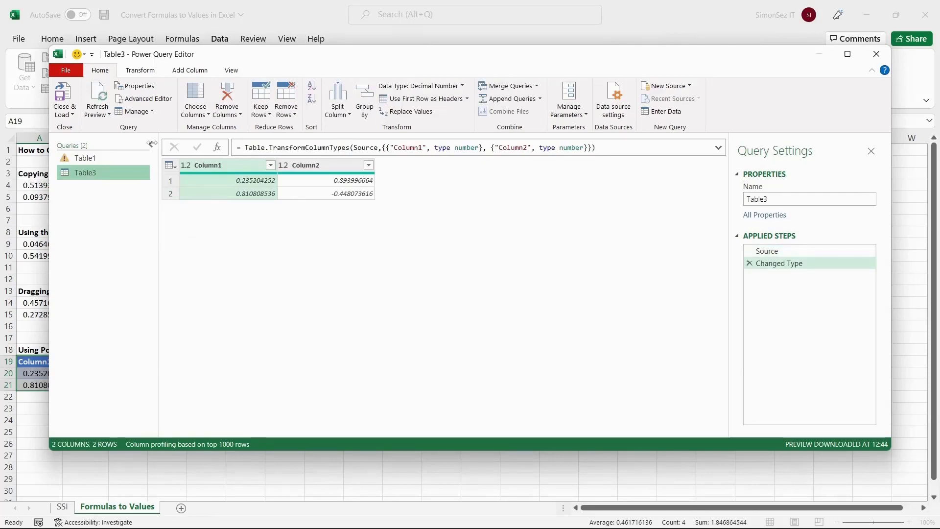
{"action": "left_click", "coordinate": [65, 99]}
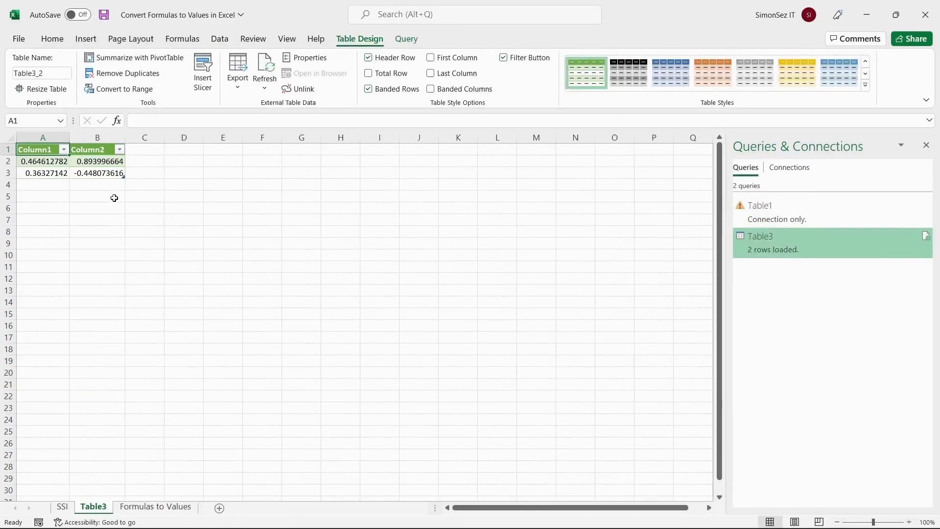
- Check the loaded values on Table3, then go to the SSI sheet
{"action": "left_click", "coordinate": [58, 161]}
{"action": "left_click", "coordinate": [88, 164]}
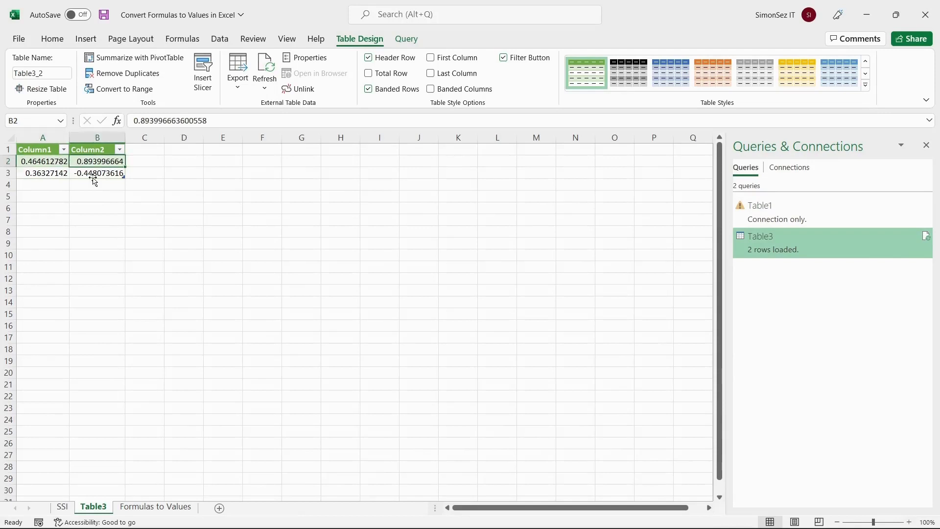
{"action": "left_click", "coordinate": [93, 175]}
{"action": "left_click", "coordinate": [52, 173]}
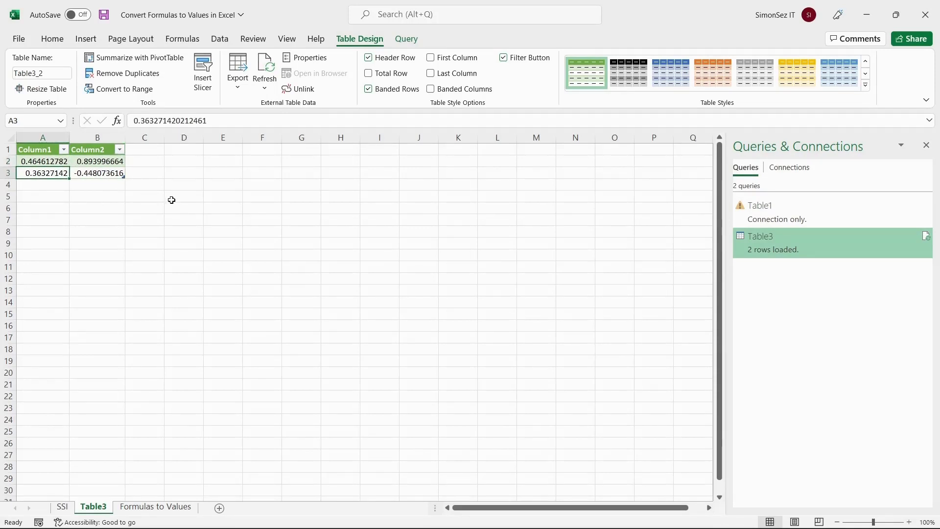
{"action": "left_click", "coordinate": [61, 507]}
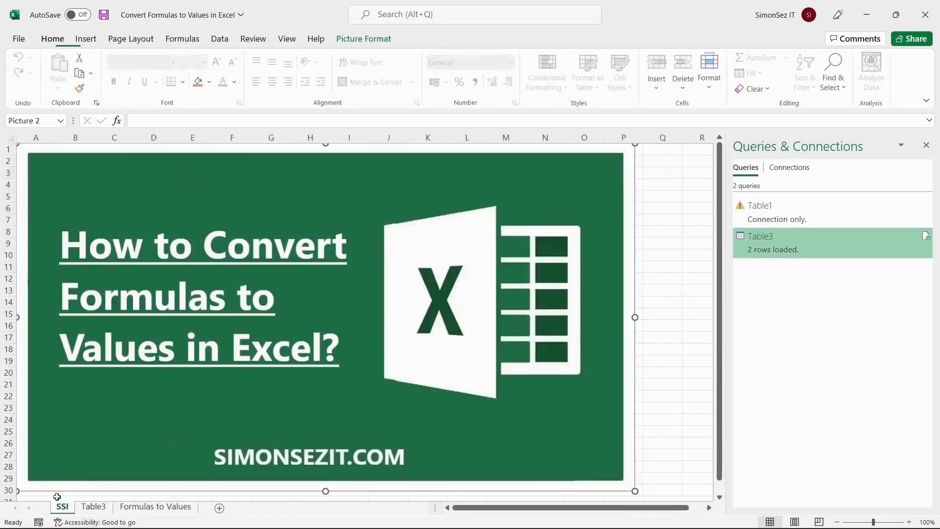
- Close the Queries & Connections pane
{"action": "left_click", "coordinate": [926, 145]}
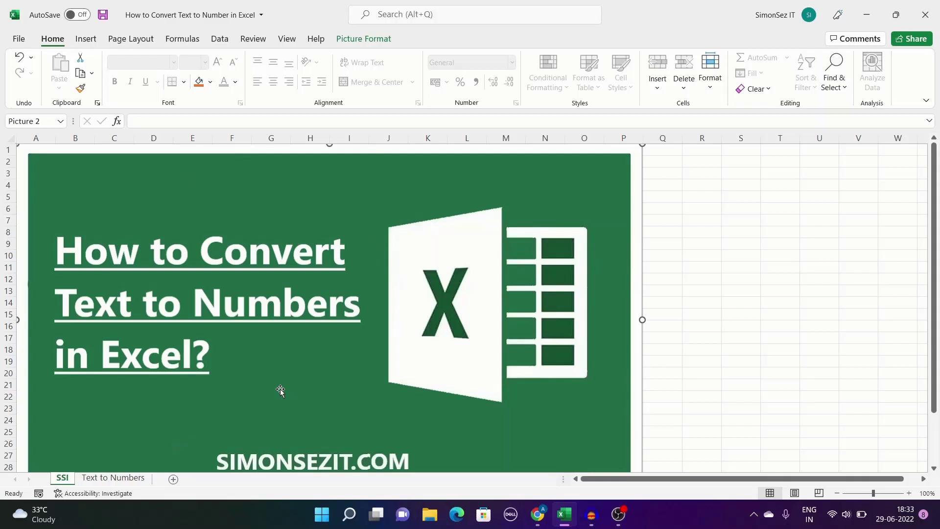
- On the Text to Numbers sheet, convert A4's text-stored 55 to a number with Convert to Number
{"action": "left_click", "coordinate": [128, 478]}
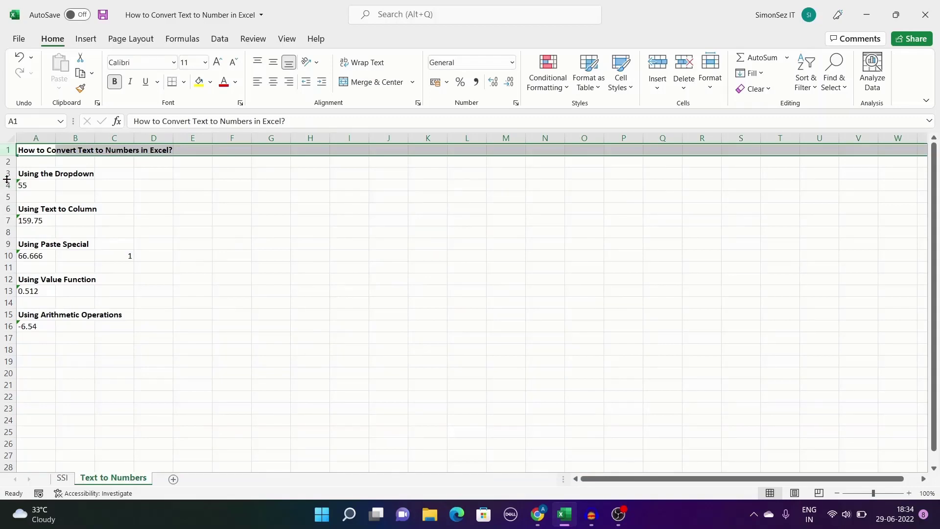
{"action": "left_click", "coordinate": [42, 186]}
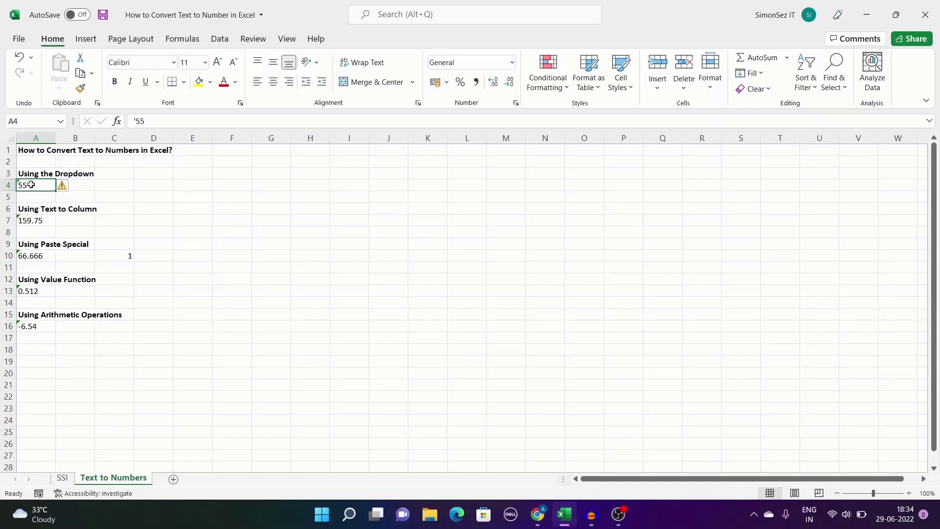
{"action": "mouse_move", "coordinate": [66, 190]}
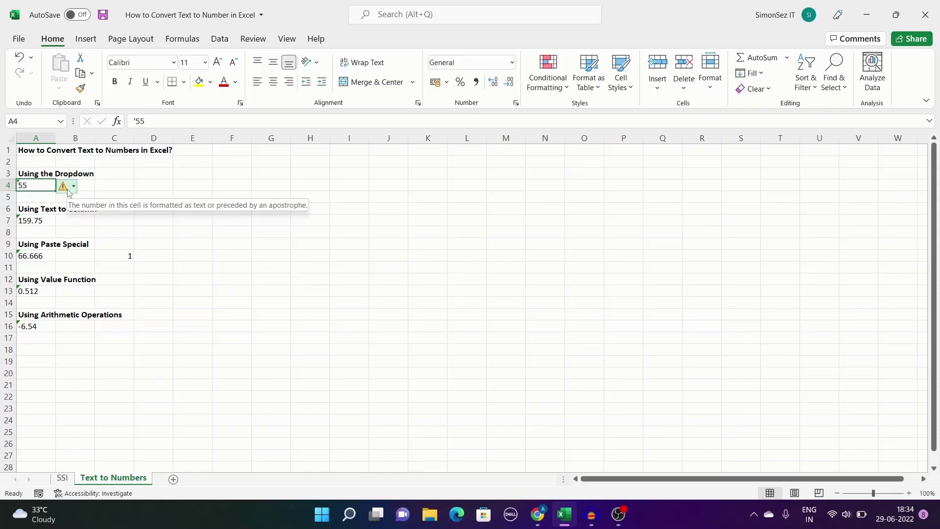
{"action": "left_click", "coordinate": [73, 186]}
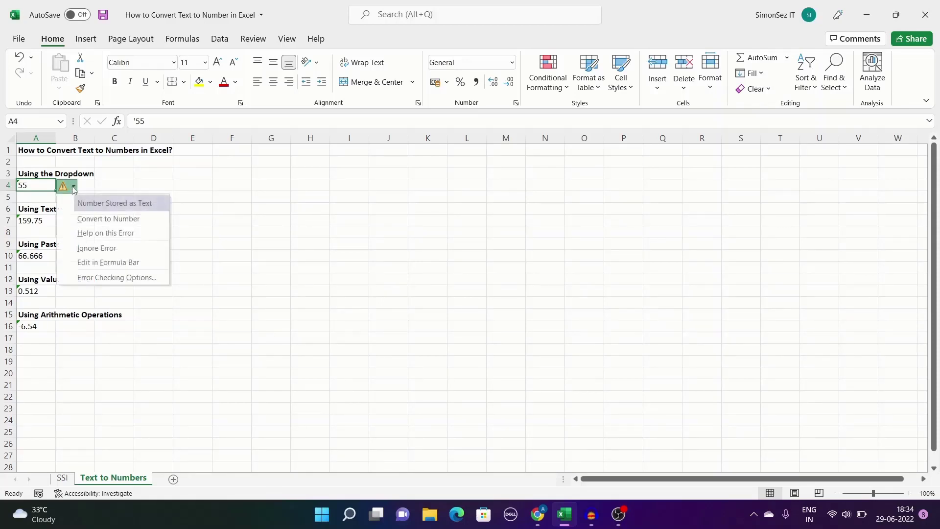
{"action": "left_click", "coordinate": [90, 219]}
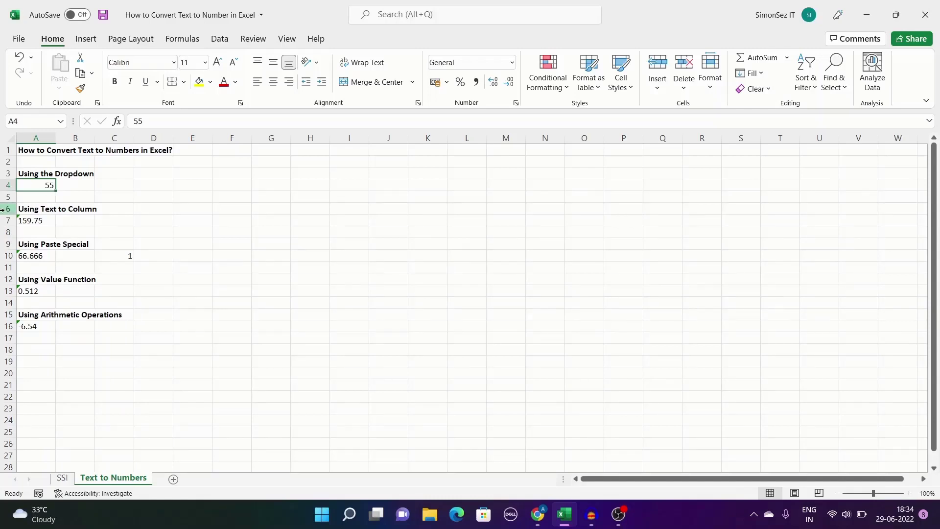
{"action": "left_click", "coordinate": [45, 220]}
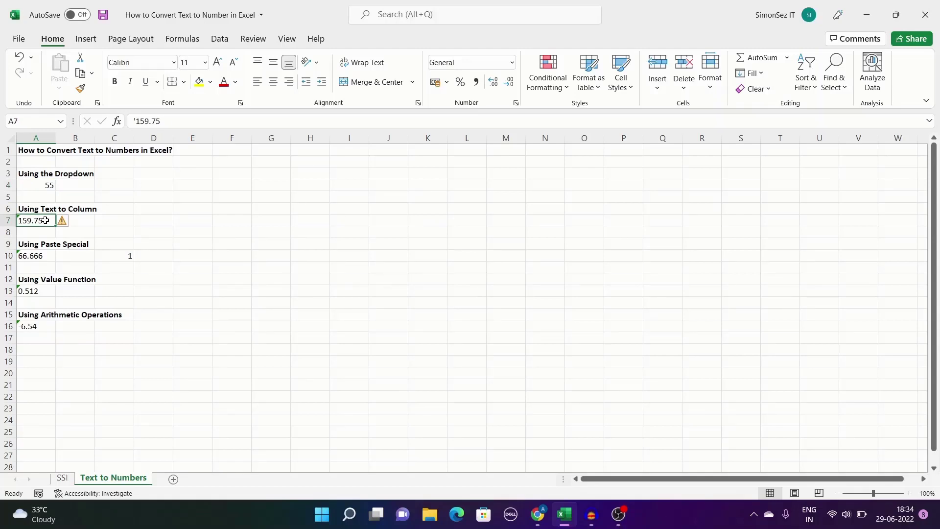
- Run Text to Columns on A7's text 159.75, finishing with default settings
{"action": "left_click", "coordinate": [220, 39]}
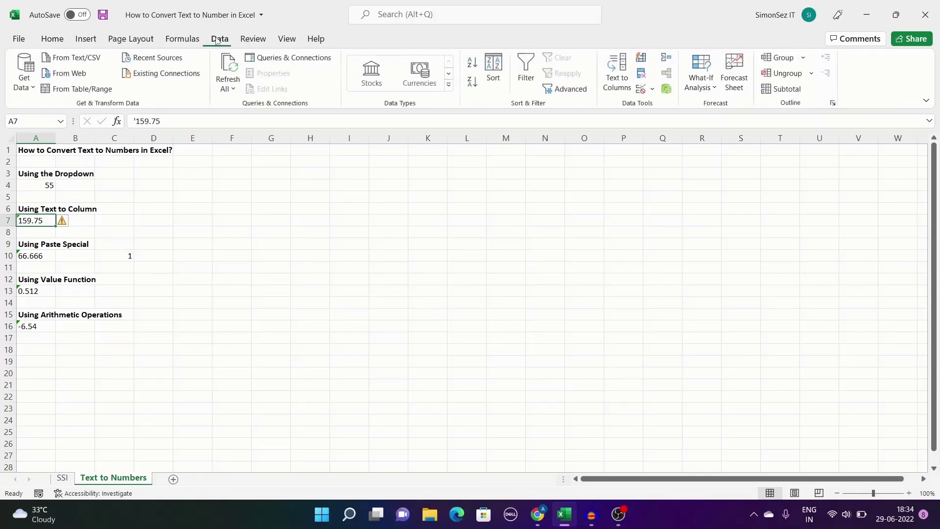
{"action": "left_click", "coordinate": [616, 81]}
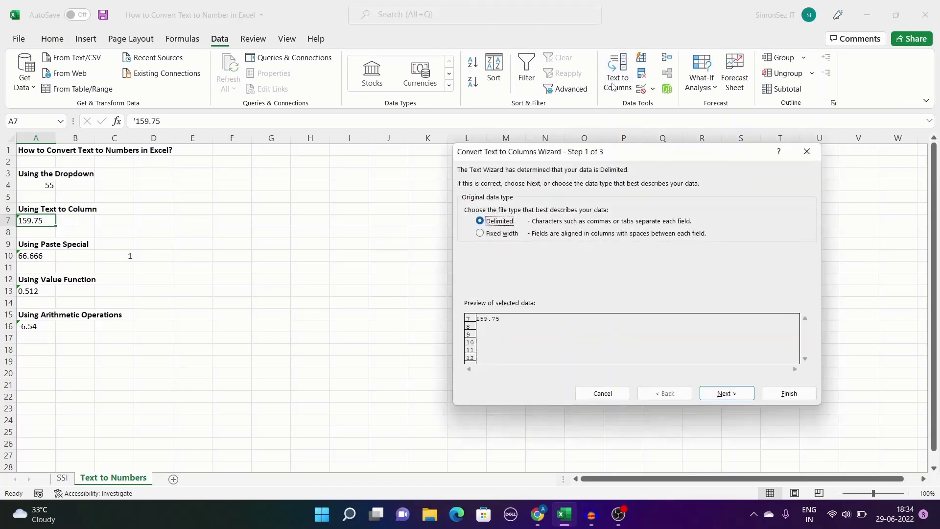
{"action": "left_click", "coordinate": [779, 393]}
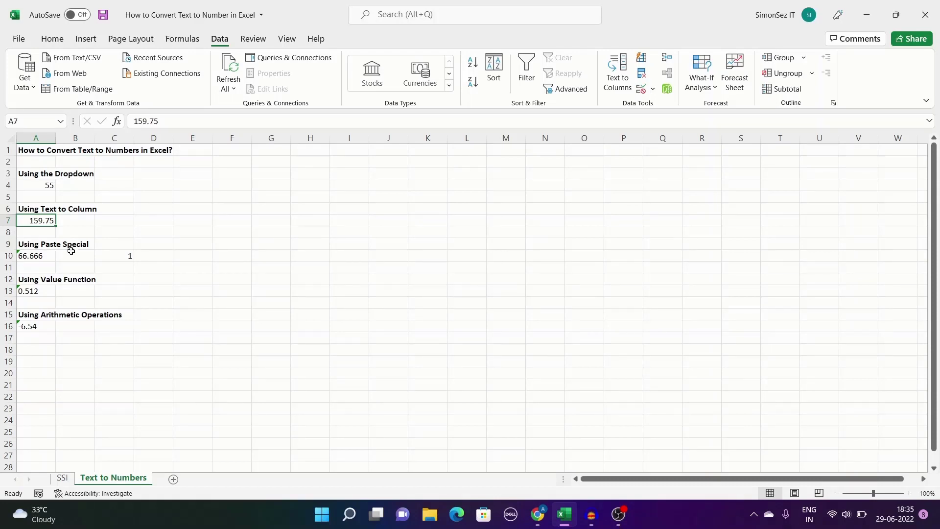
- Copy the 1 in C10 and Paste Special Multiply it onto A10's 66.666
{"action": "left_click", "coordinate": [118, 256]}
{"action": "right_click", "coordinate": [118, 256]}
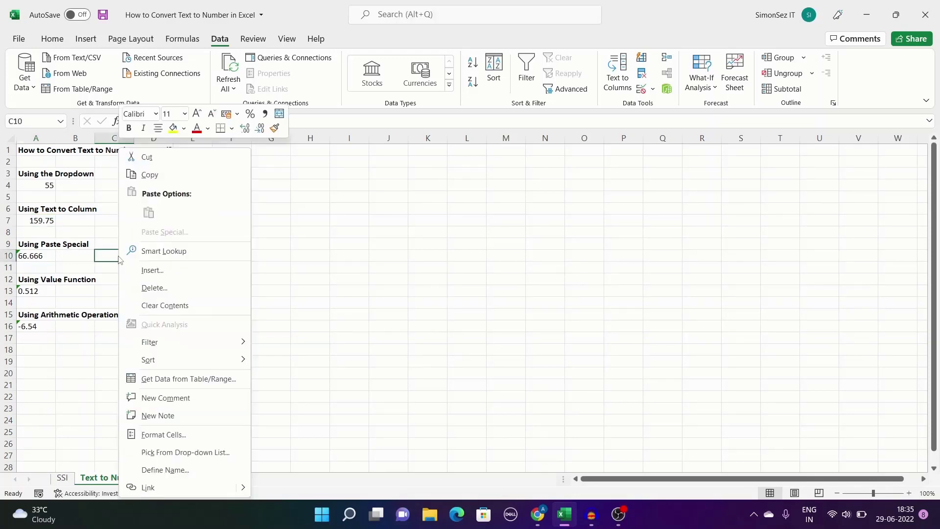
{"action": "left_click", "coordinate": [150, 179]}
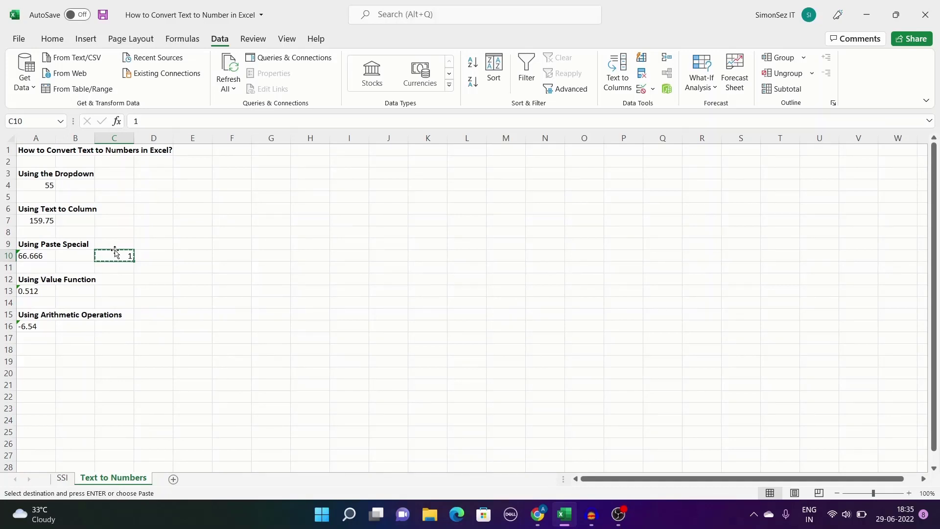
{"action": "right_click", "coordinate": [40, 256]}
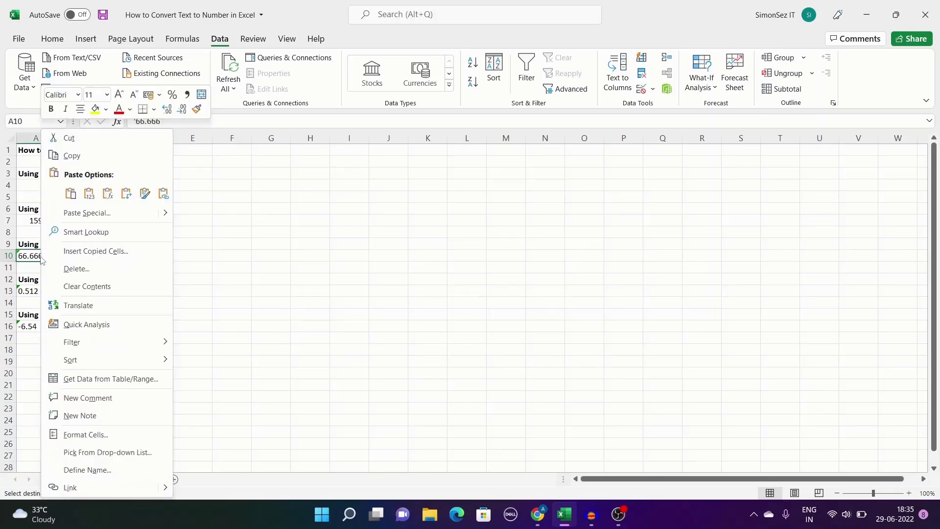
{"action": "left_click", "coordinate": [104, 215]}
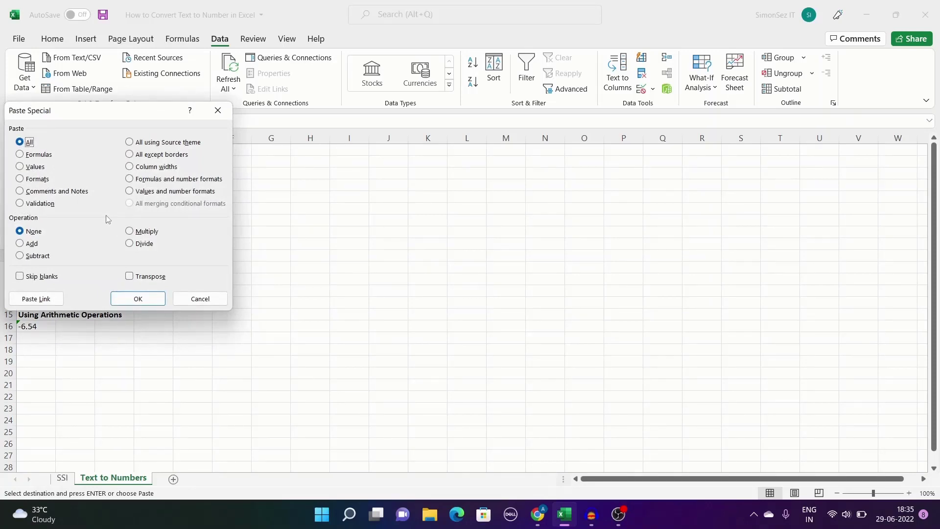
{"action": "left_click", "coordinate": [131, 231]}
{"action": "left_click", "coordinate": [134, 299]}
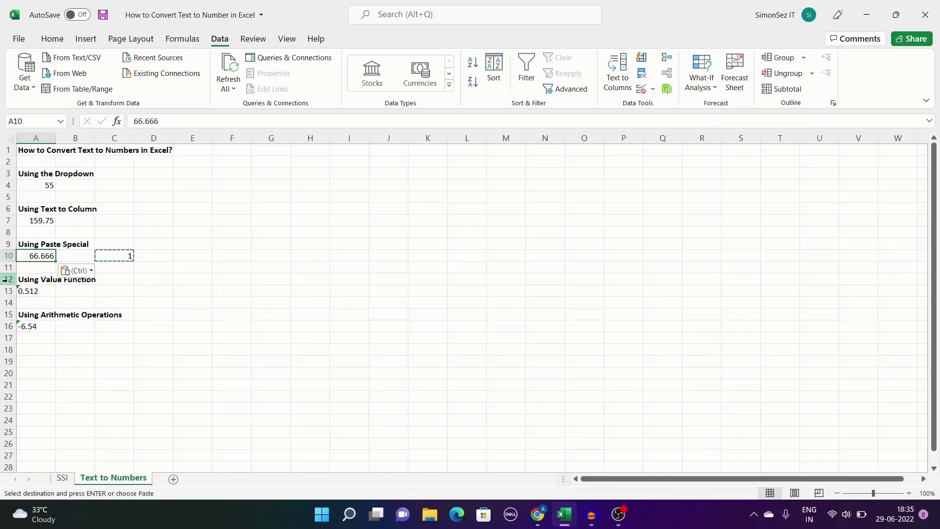
- Enter =VALUE(A13) in C13 so it returns 0.512 as a number
{"action": "double_click", "coordinate": [115, 291]}
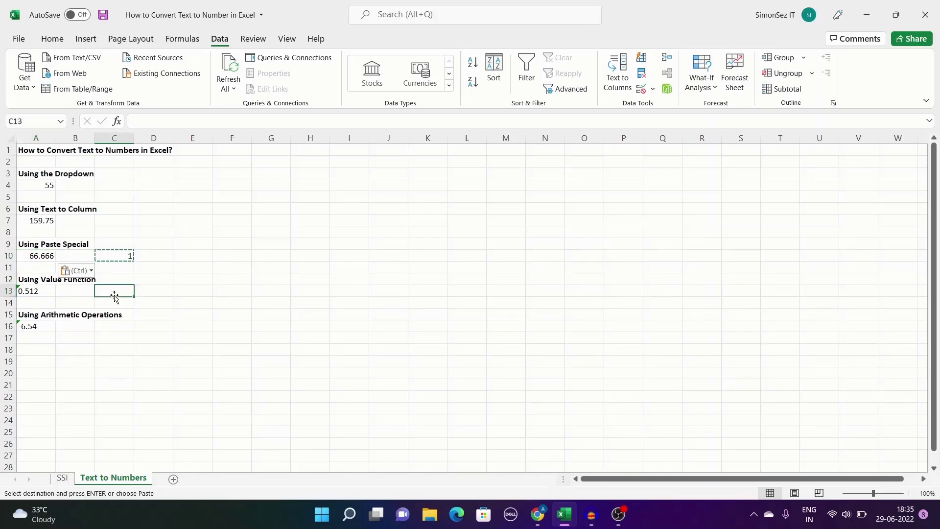
{"action": "type", "text": "=V"}
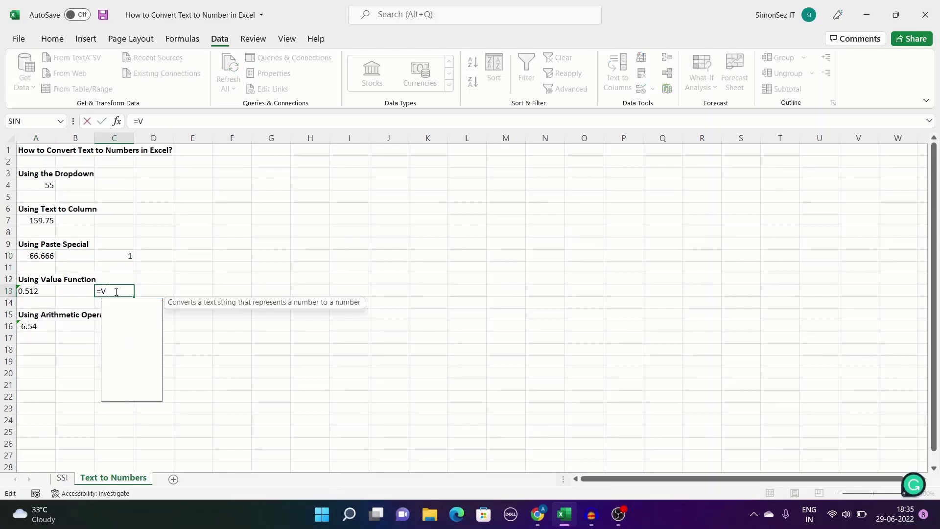
{"action": "type", "text": "ALUE("}
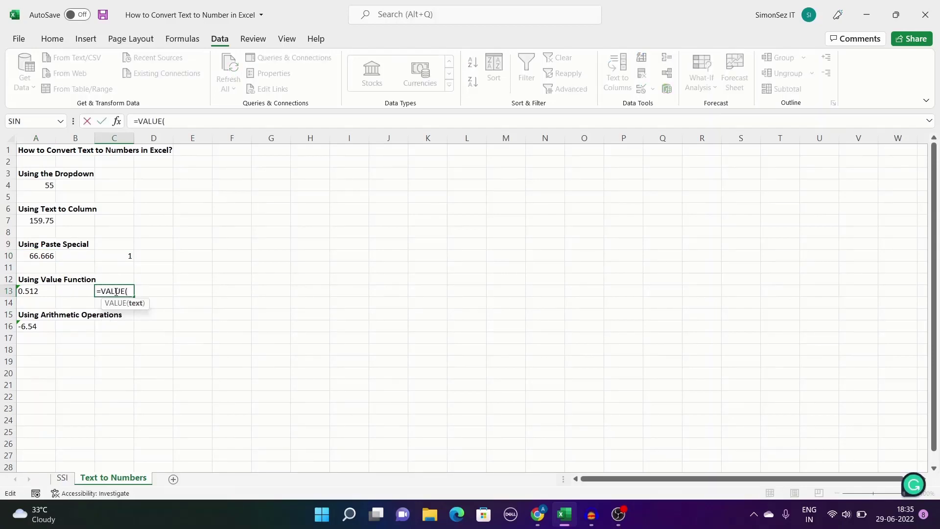
{"action": "type", "text": "A13"}
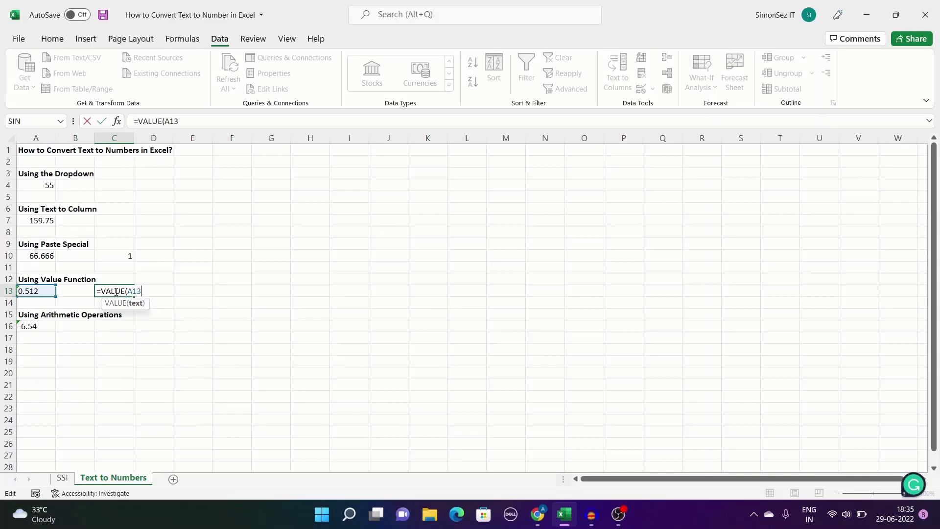
{"action": "type", "text": ")"}
{"action": "key", "text": "Return"}
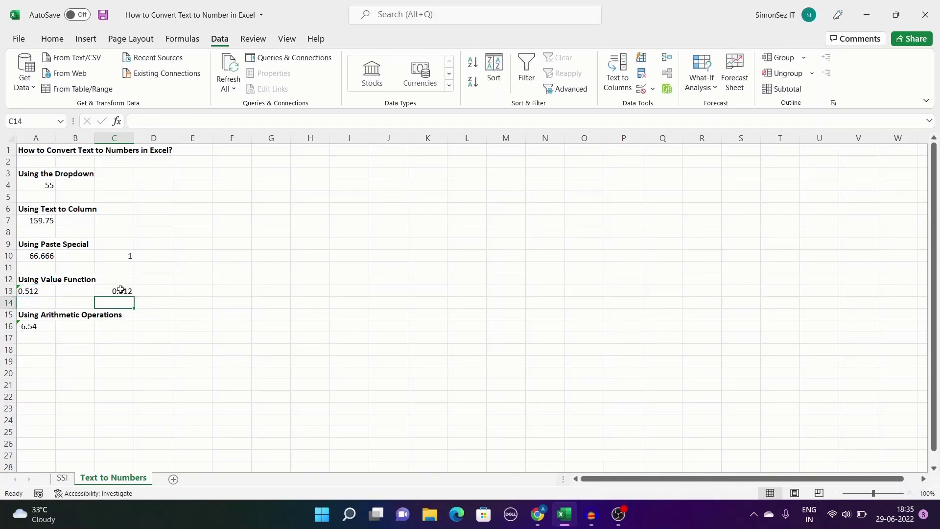
{"action": "left_click", "coordinate": [122, 290]}
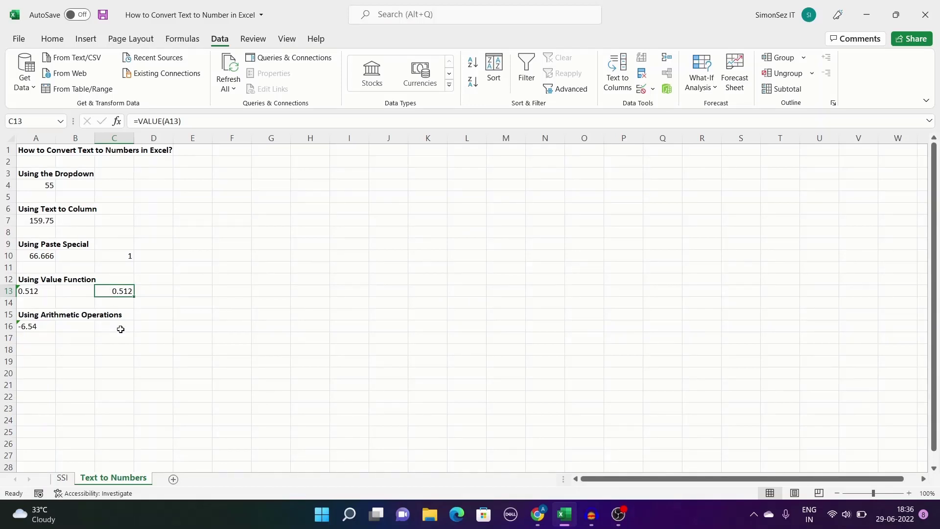
- Enter =A16*1 in C16 so it returns -6.54 as a number
{"action": "left_click", "coordinate": [121, 329]}
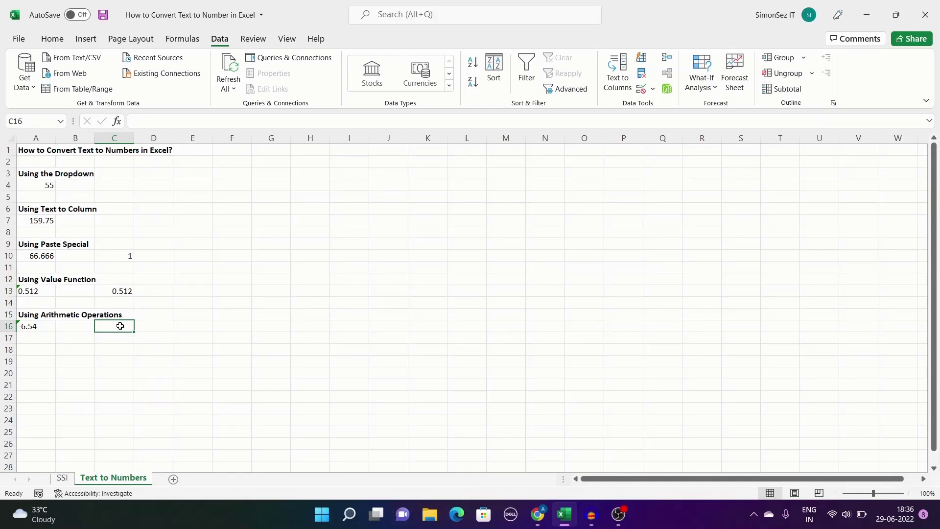
{"action": "double_click", "coordinate": [120, 325]}
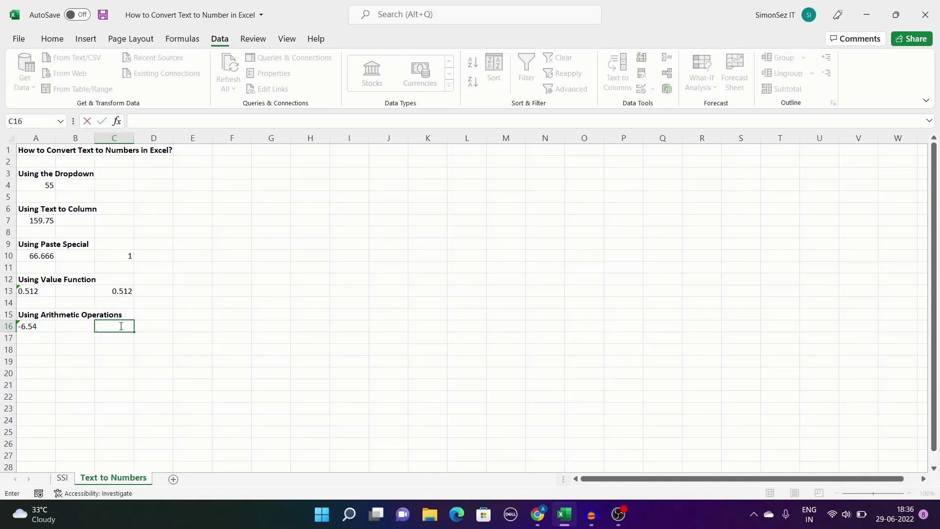
{"action": "type", "text": "=A"}
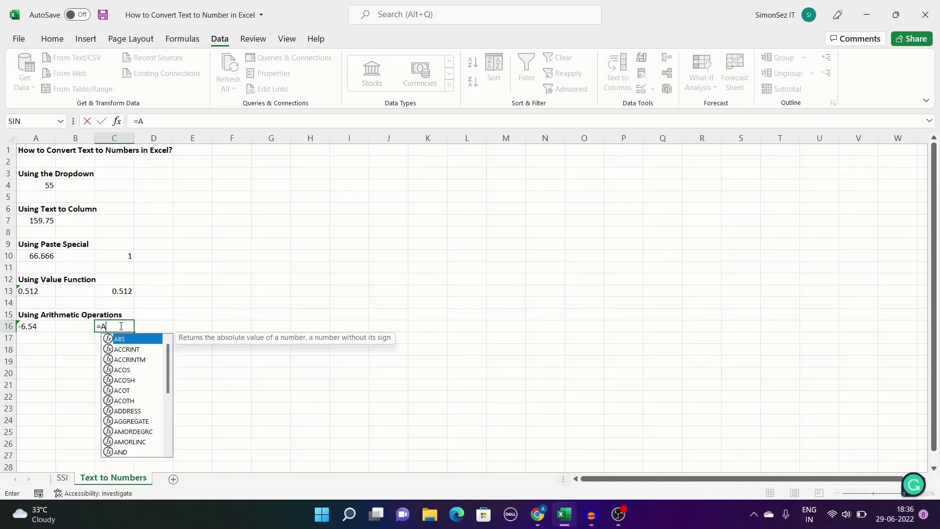
{"action": "type", "text": "16*"}
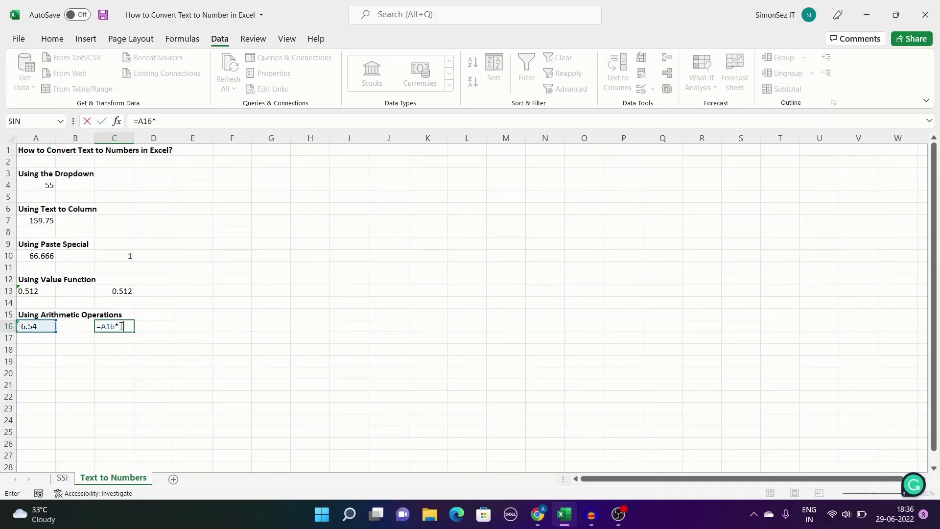
{"action": "type", "text": "1"}
{"action": "key", "text": "Return"}
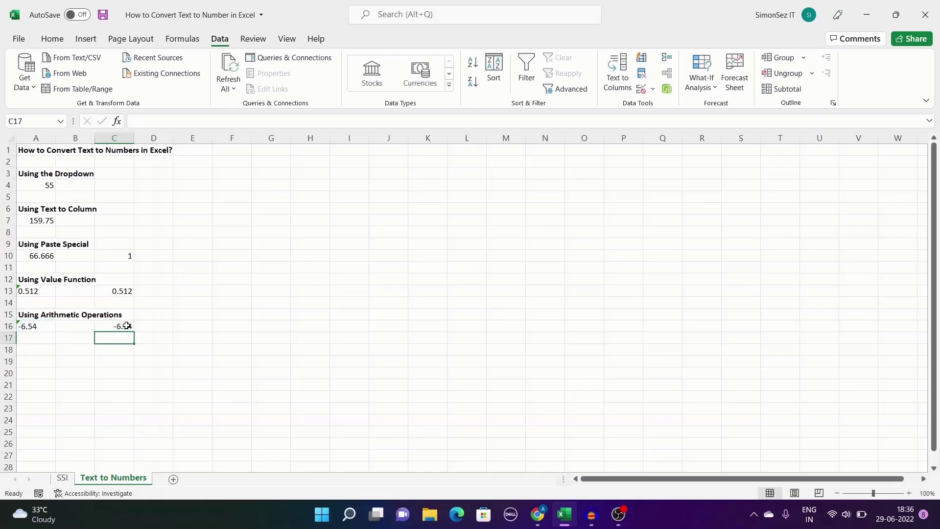
- Reselect C16 to review its formula
{"action": "left_click", "coordinate": [127, 325]}
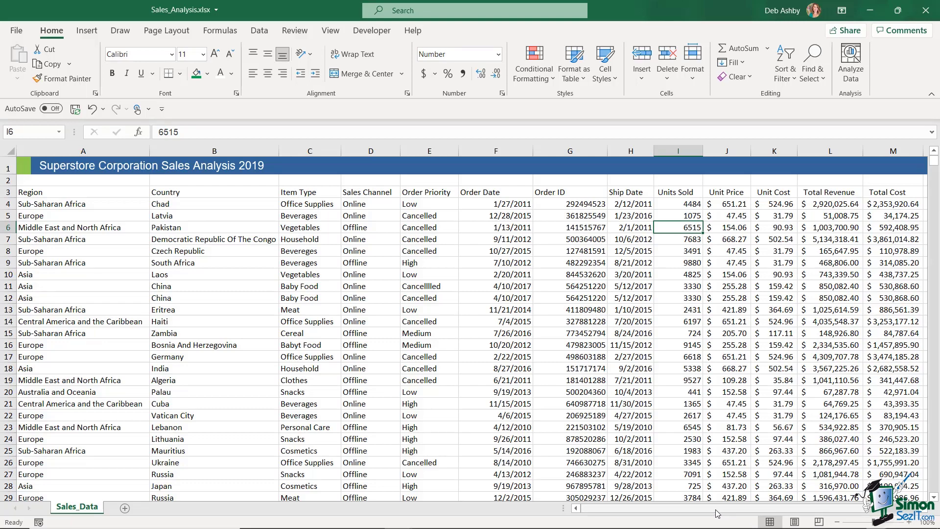
- Select the Text-formatted column P and enter 12345 beside the first order row
{"action": "left_click_drag", "start_coordinate": [717, 513], "coordinate": [791, 515]}
{"action": "left_click", "coordinate": [744, 265]}
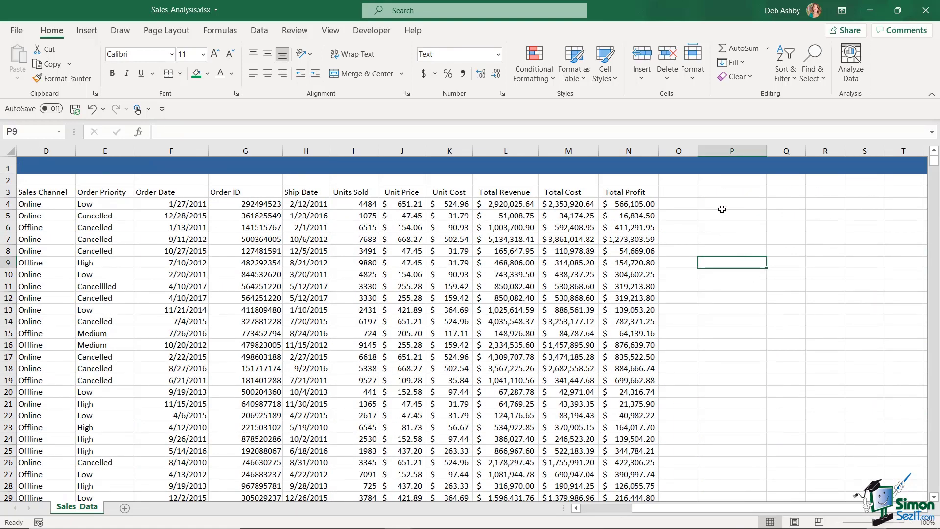
{"action": "left_click", "coordinate": [722, 205]}
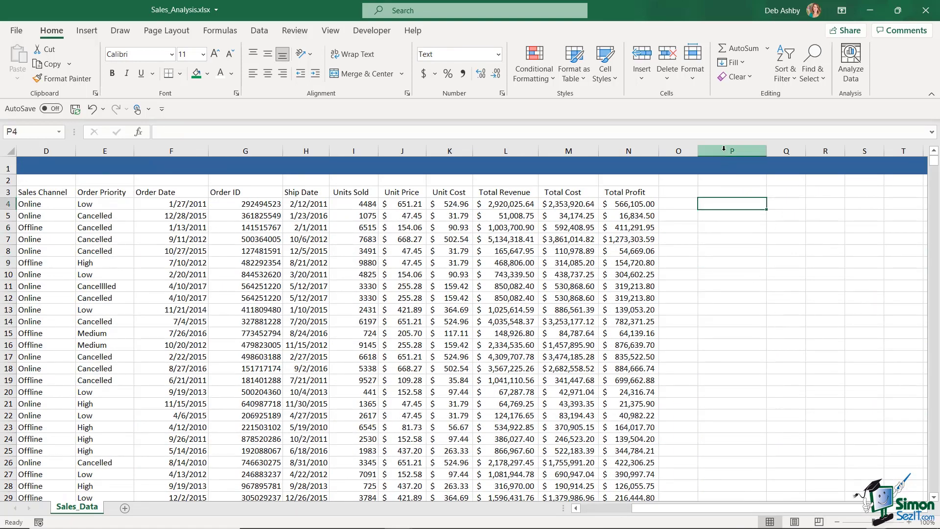
{"action": "left_click", "coordinate": [725, 149]}
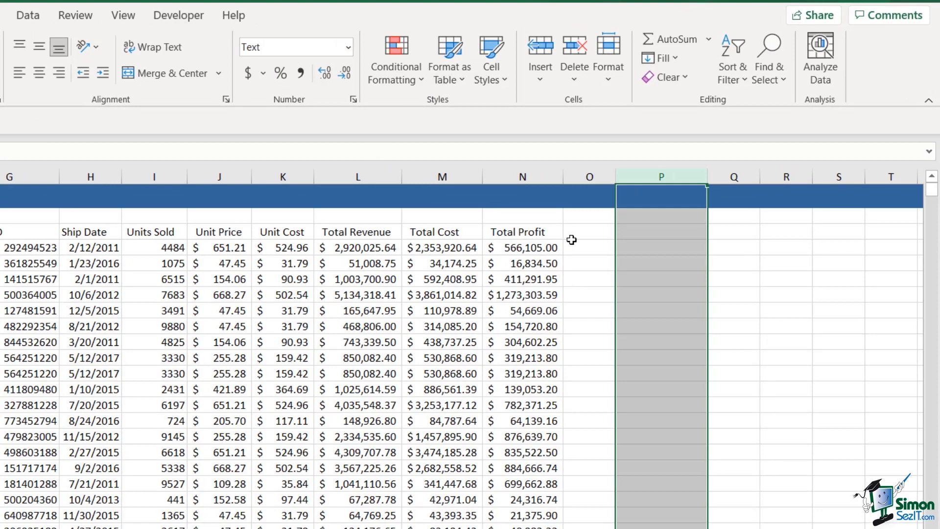
{"action": "left_click", "coordinate": [641, 251]}
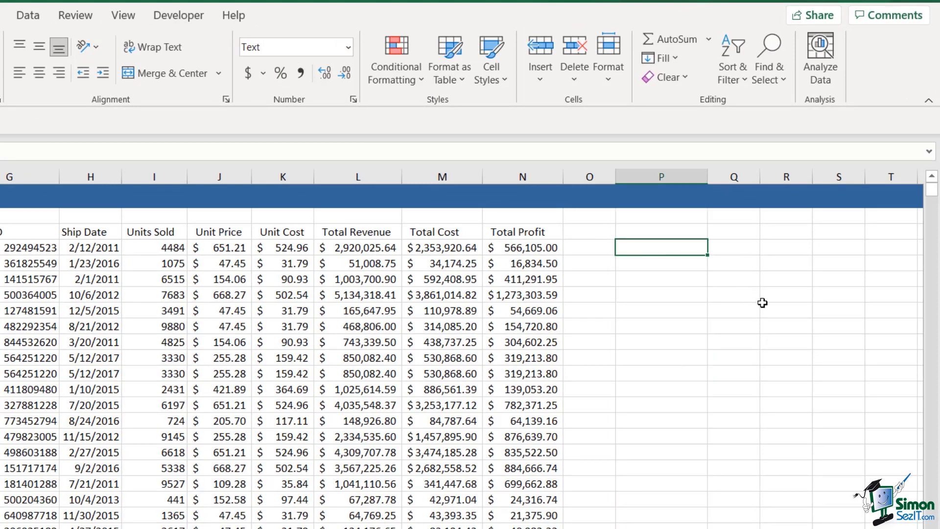
{"action": "type", "text": "12345"}
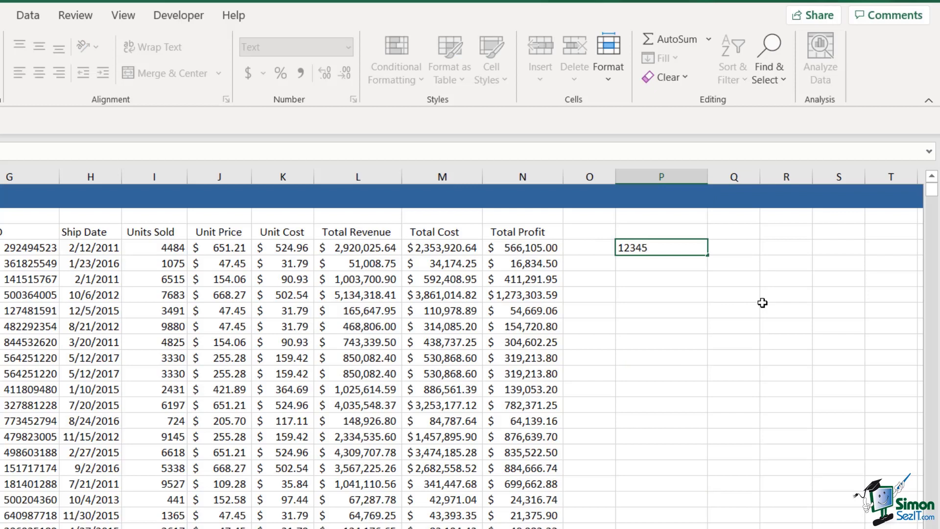
{"action": "key", "text": "Return"}
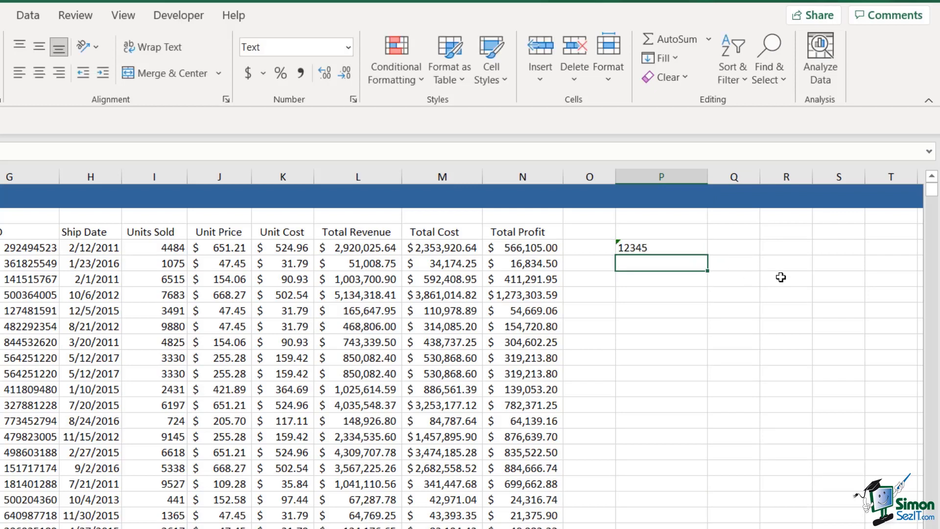
{"action": "left_click", "coordinate": [664, 251]}
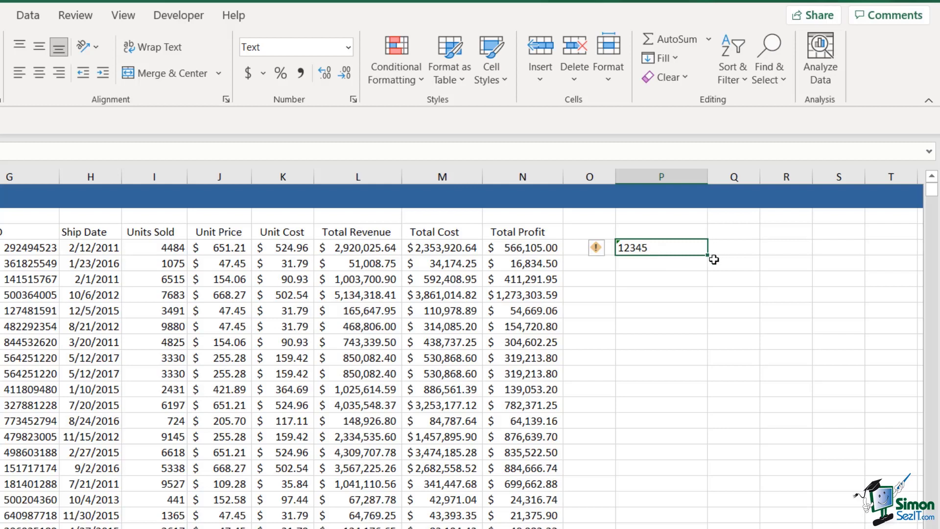
- Fill column P down to 12357, convert the text numbers to numbers, then undo the conversion
{"action": "left_click_drag", "start_coordinate": [709, 267], "coordinate": [708, 443]}
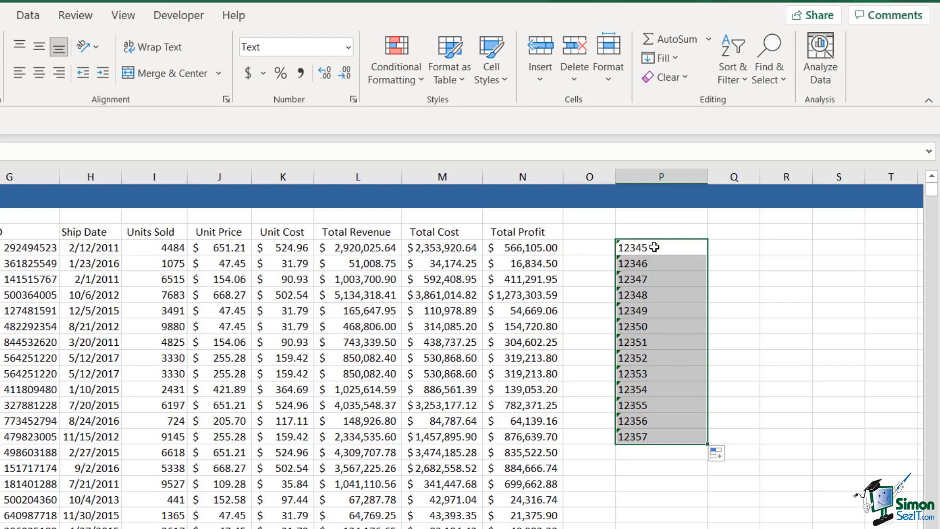
{"action": "left_click_drag", "start_coordinate": [654, 247], "coordinate": [665, 435]}
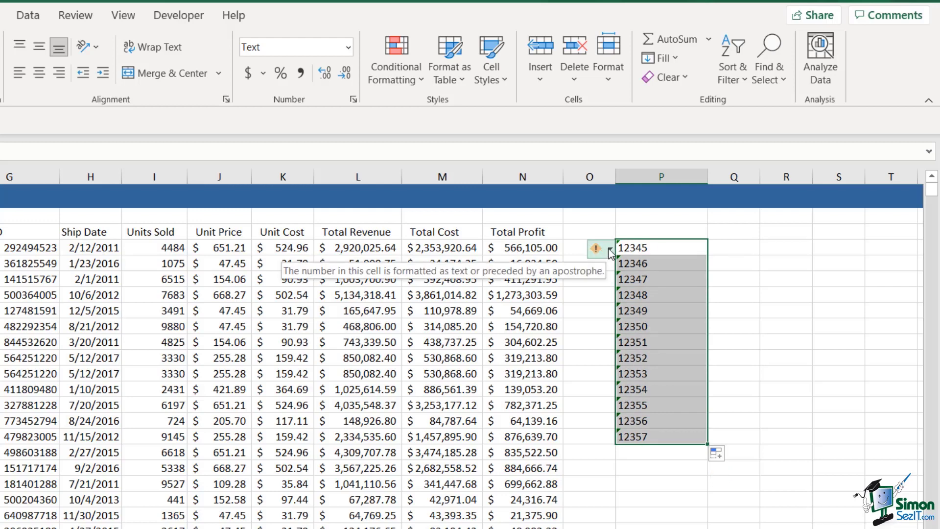
{"action": "left_click", "coordinate": [609, 252]}
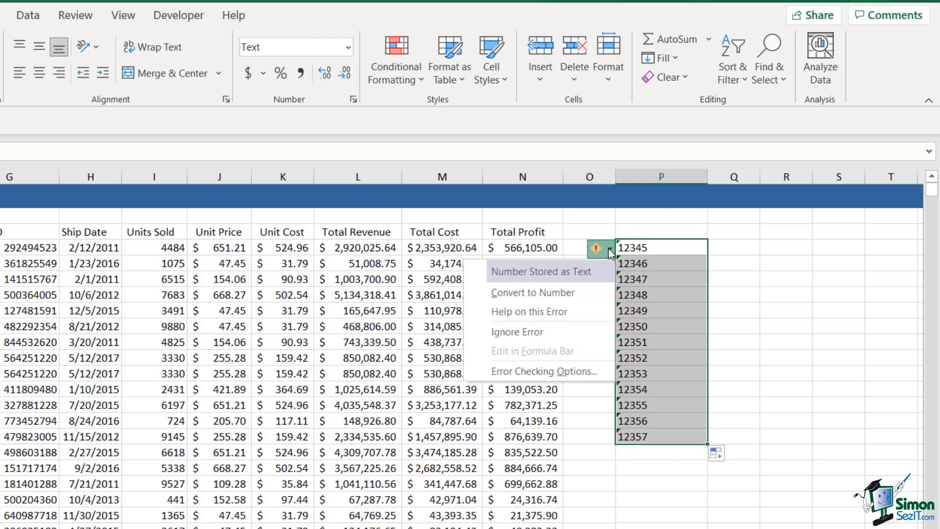
{"action": "left_click", "coordinate": [589, 294]}
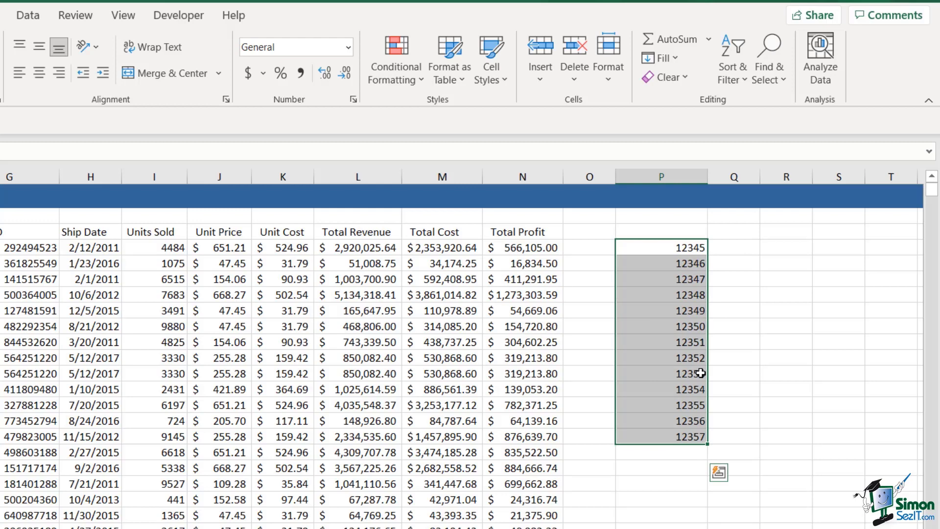
{"action": "key", "text": "ctrl+z"}
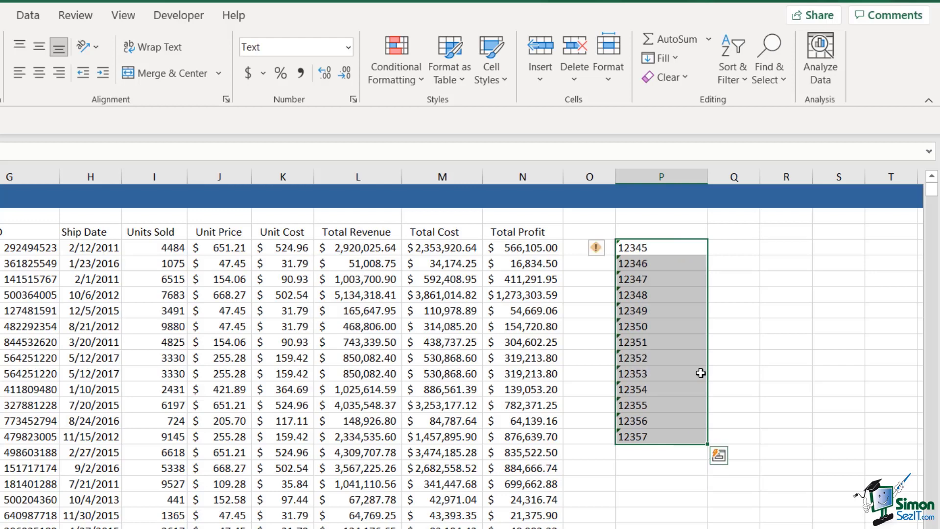
- Widen column Q and fill =VALUE(P4) down alongside the column P series
{"action": "left_click", "coordinate": [743, 249]}
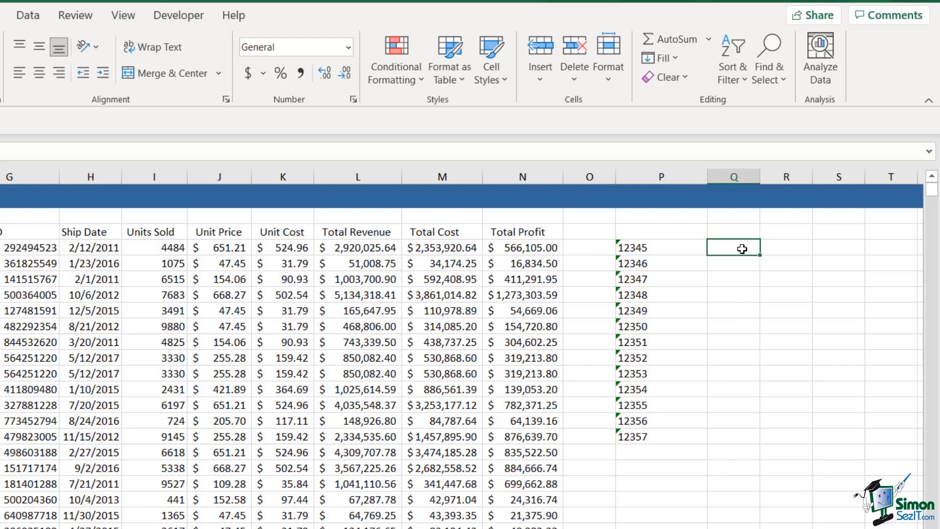
{"action": "left_click_drag", "start_coordinate": [760, 177], "coordinate": [819, 178]}
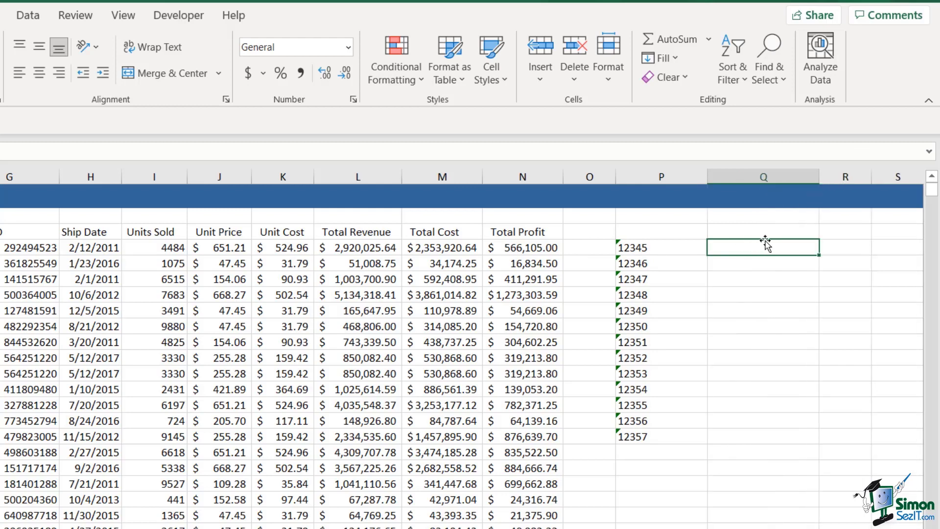
{"action": "type", "text": "=VALUE"}
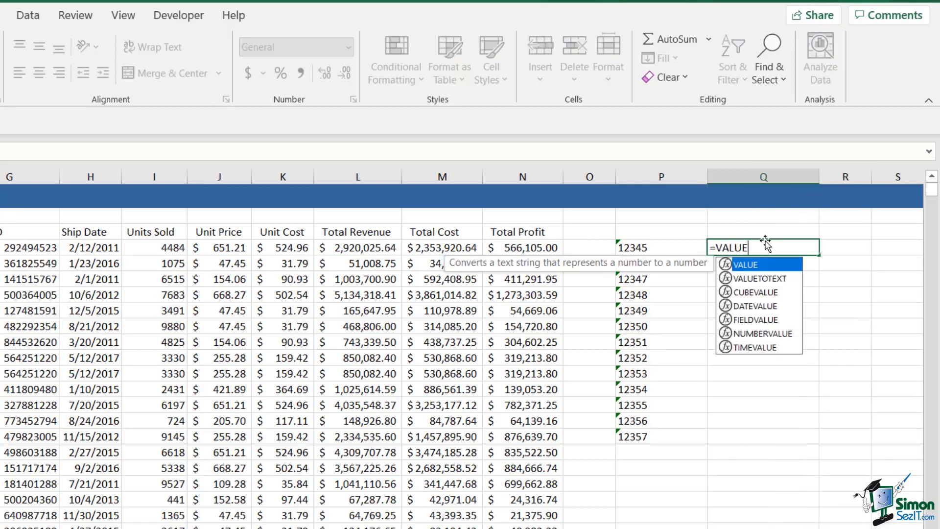
{"action": "type", "text": "("}
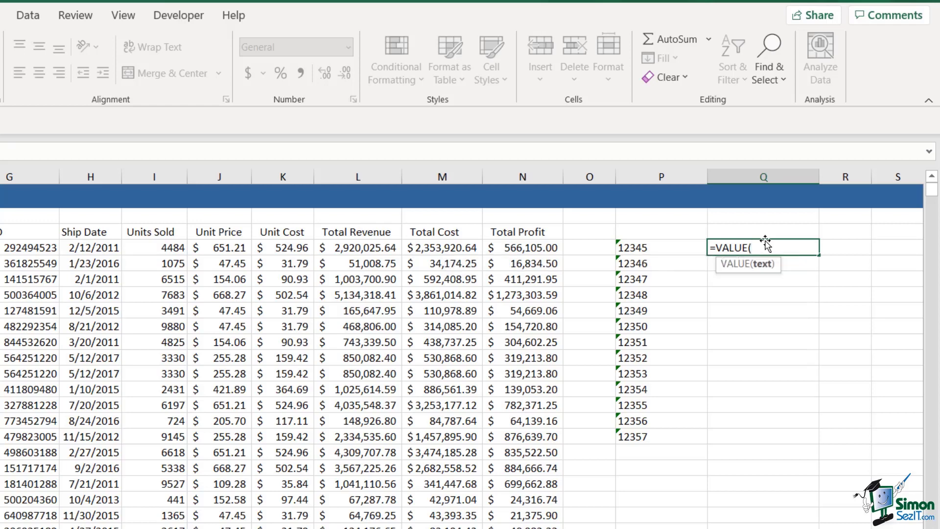
{"action": "left_click", "coordinate": [648, 249]}
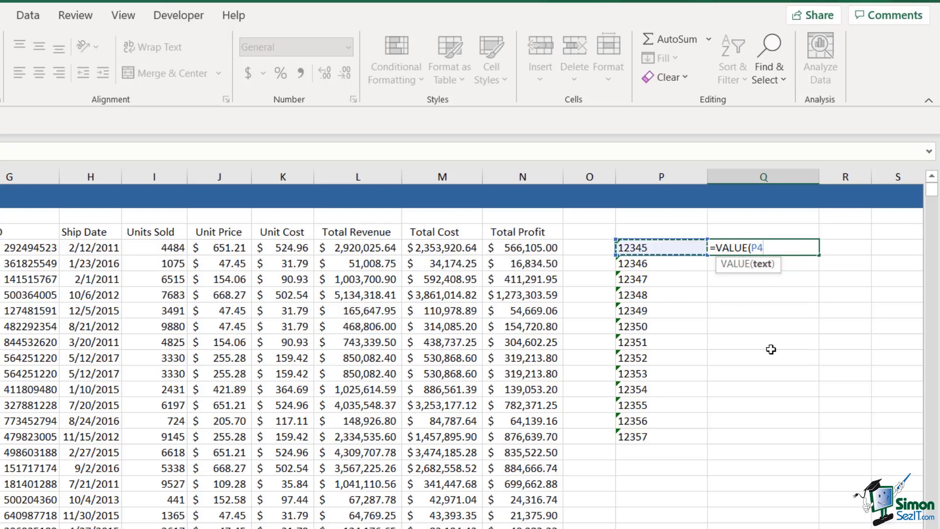
{"action": "type", "text": ")"}
{"action": "key", "text": "Return"}
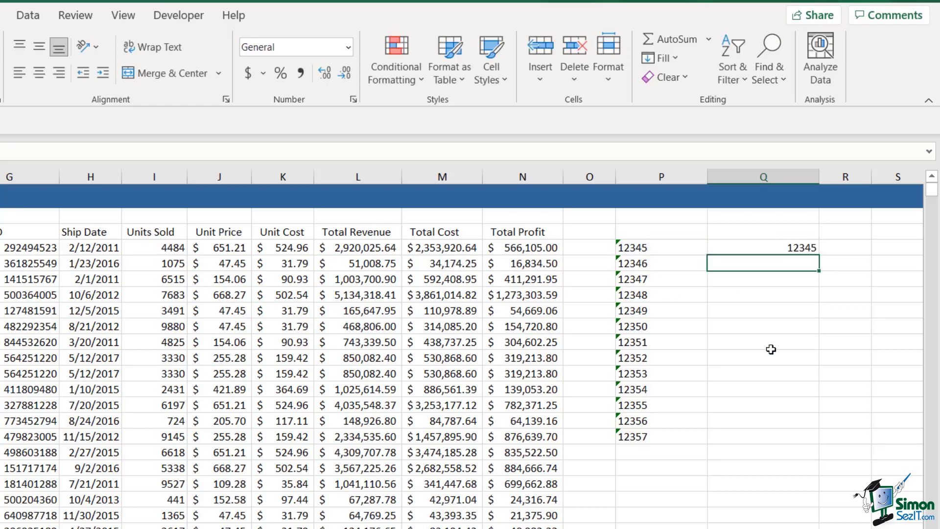
{"action": "left_click", "coordinate": [783, 248]}
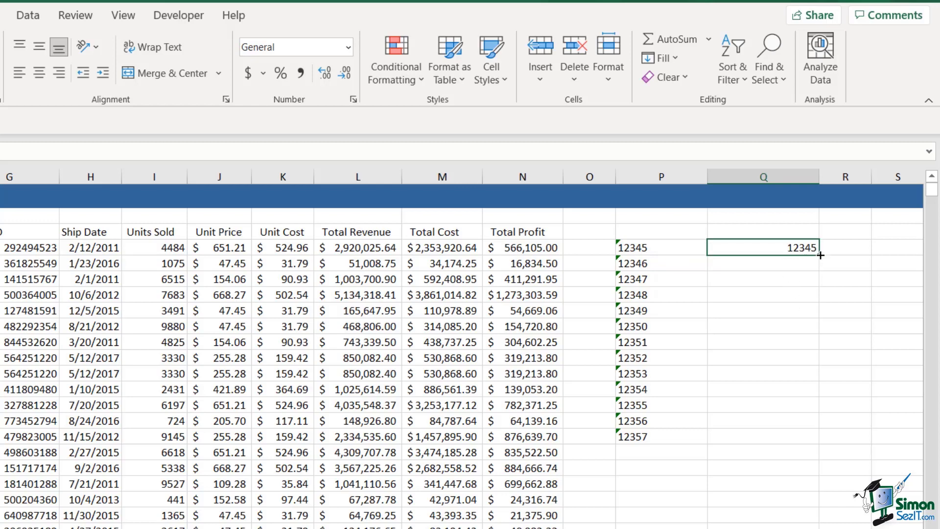
{"action": "double_click", "coordinate": [820, 255]}
{"action": "left_click", "coordinate": [869, 380]}
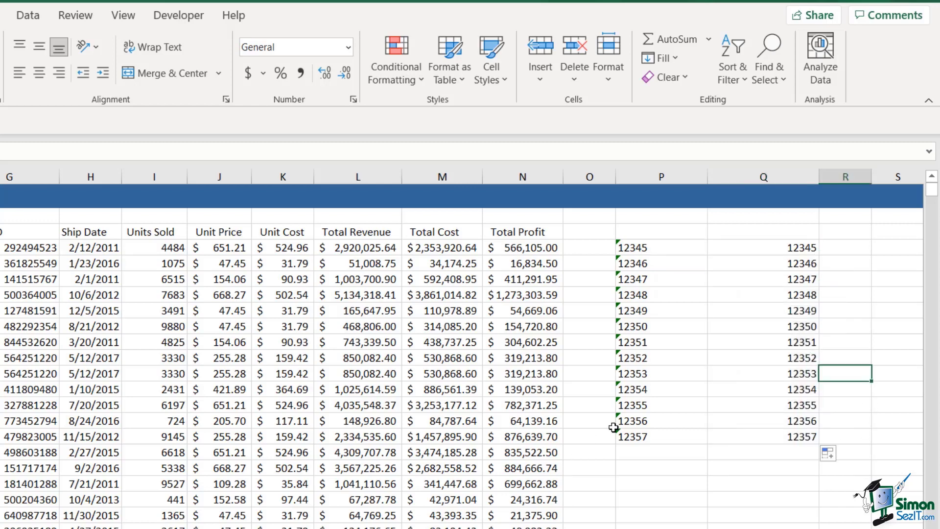
- Clear all values from columns P and Q
{"action": "left_click_drag", "start_coordinate": [637, 249], "coordinate": [764, 280]}
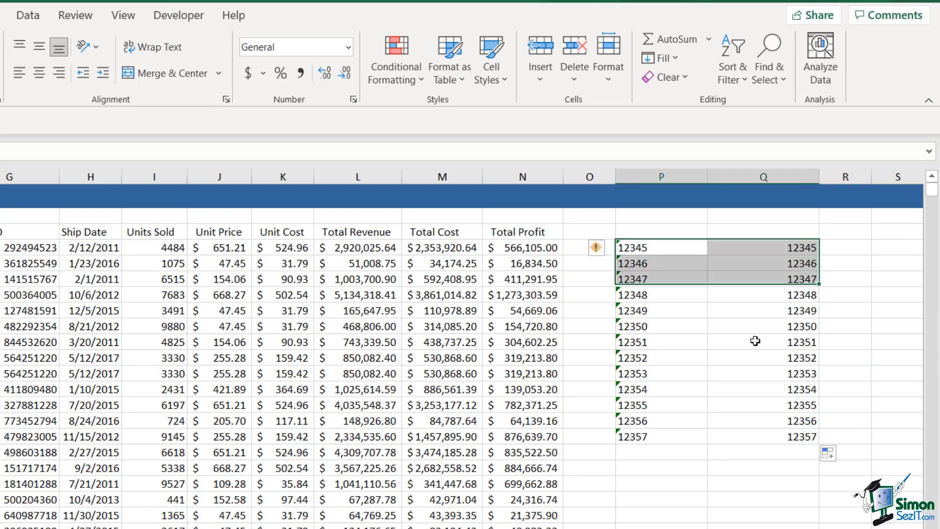
{"action": "left_click_drag", "start_coordinate": [755, 341], "coordinate": [759, 425]}
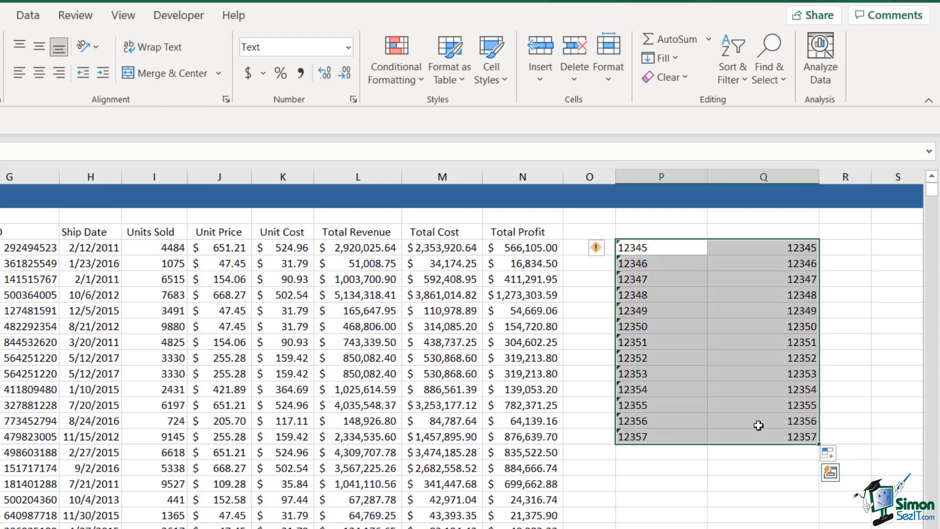
{"action": "key", "text": "Delete"}
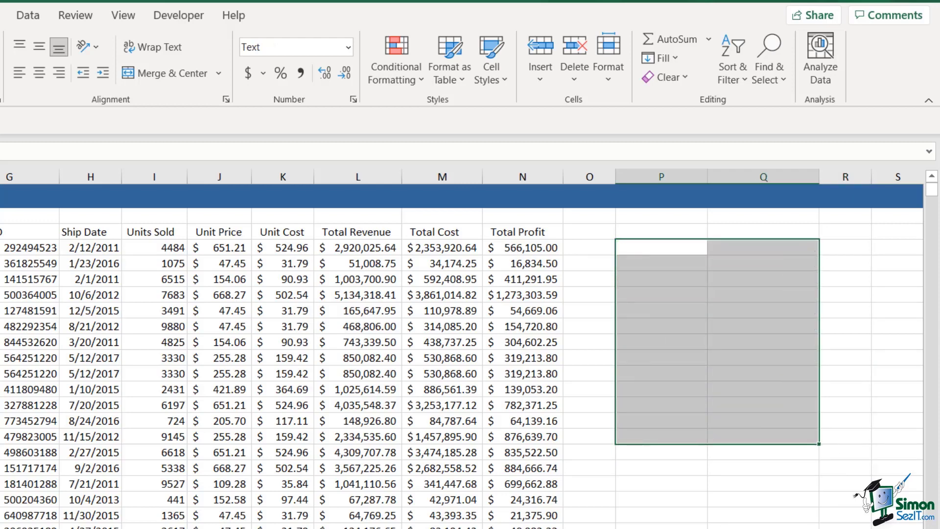
{"action": "left_click", "coordinate": [715, 519]}
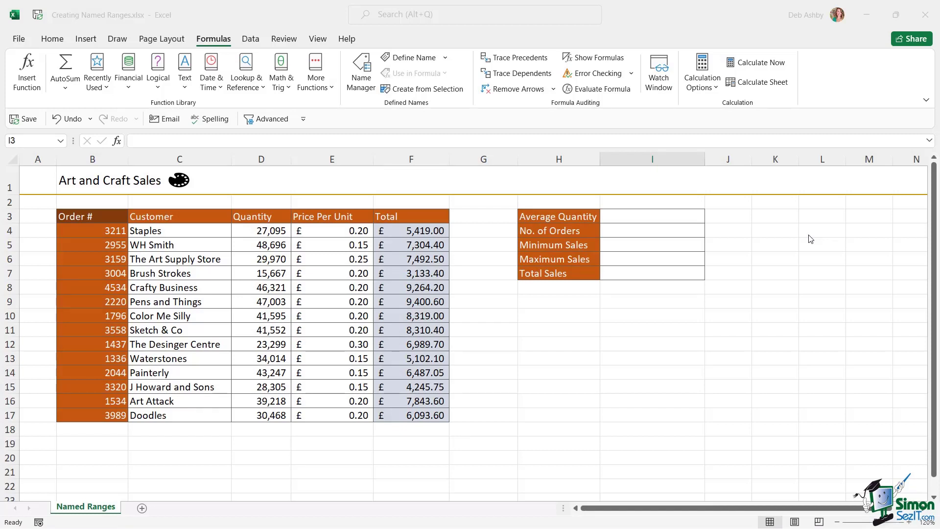
{"action": "left_click", "coordinate": [267, 220]}
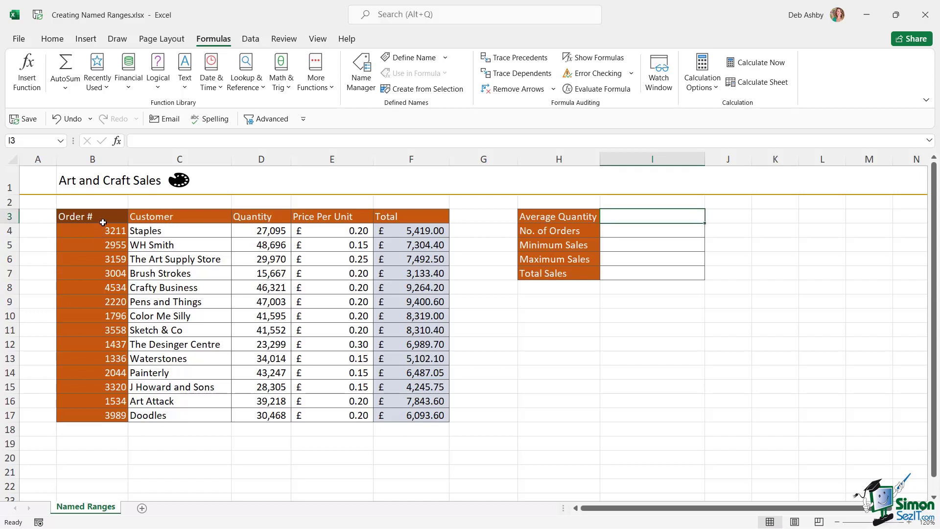
{"action": "left_click_drag", "start_coordinate": [100, 233], "coordinate": [88, 415]}
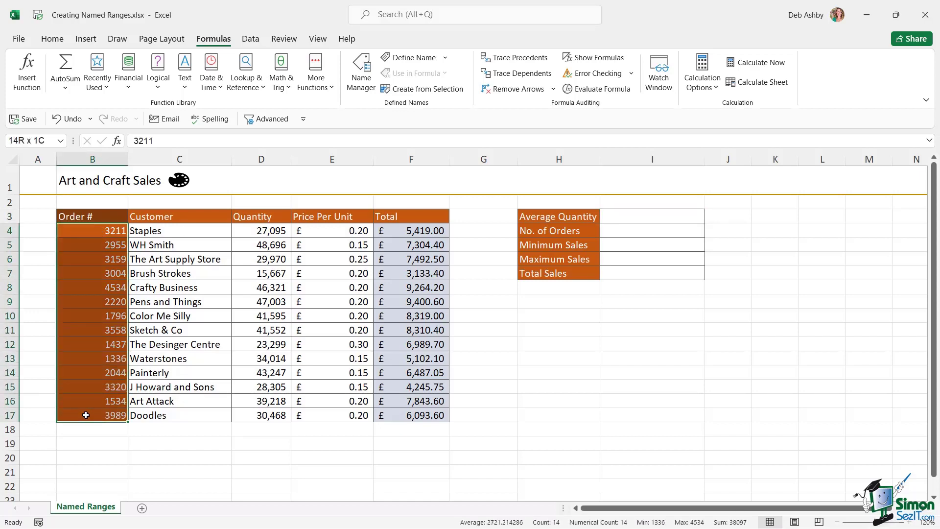
{"action": "left_click_drag", "start_coordinate": [176, 232], "coordinate": [177, 416]}
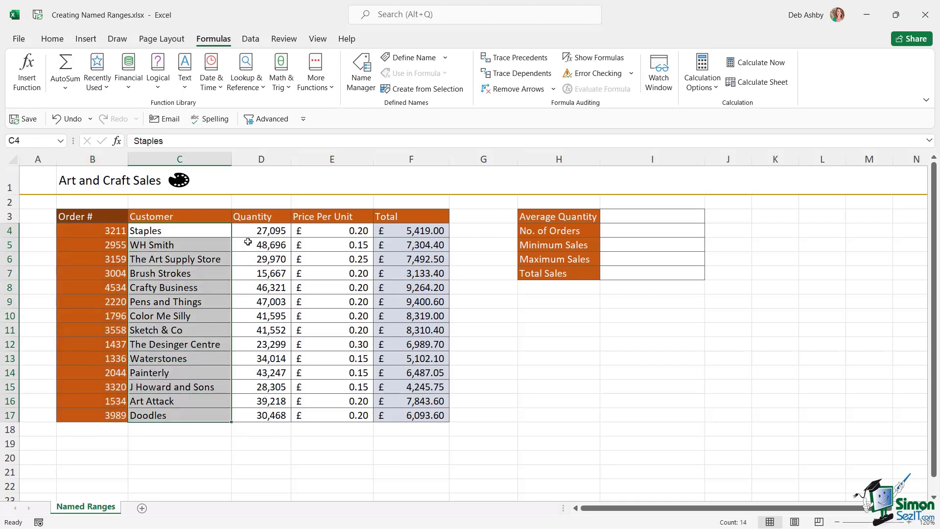
{"action": "left_click", "coordinate": [84, 232]}
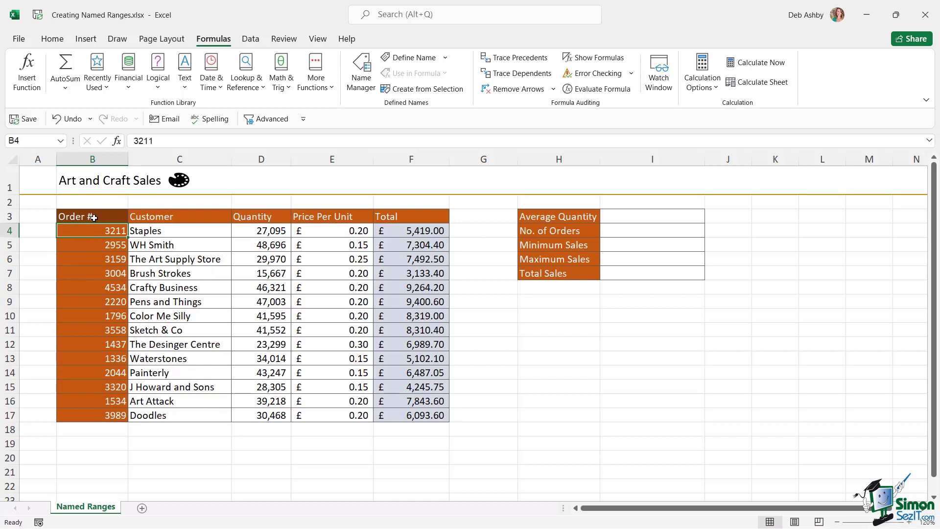
{"action": "left_click", "coordinate": [78, 216]}
{"action": "left_click", "coordinate": [166, 218]}
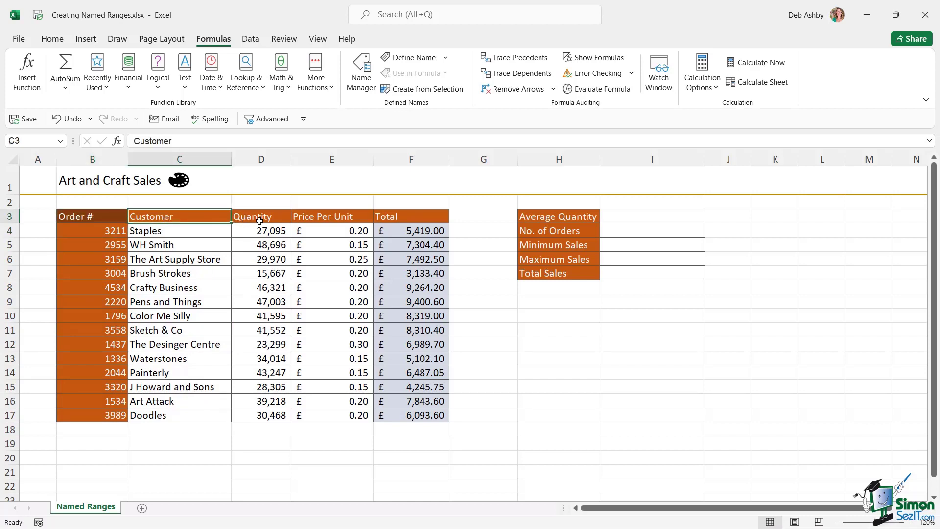
{"action": "left_click", "coordinate": [265, 217]}
{"action": "left_click", "coordinate": [340, 216]}
{"action": "left_click", "coordinate": [394, 219]}
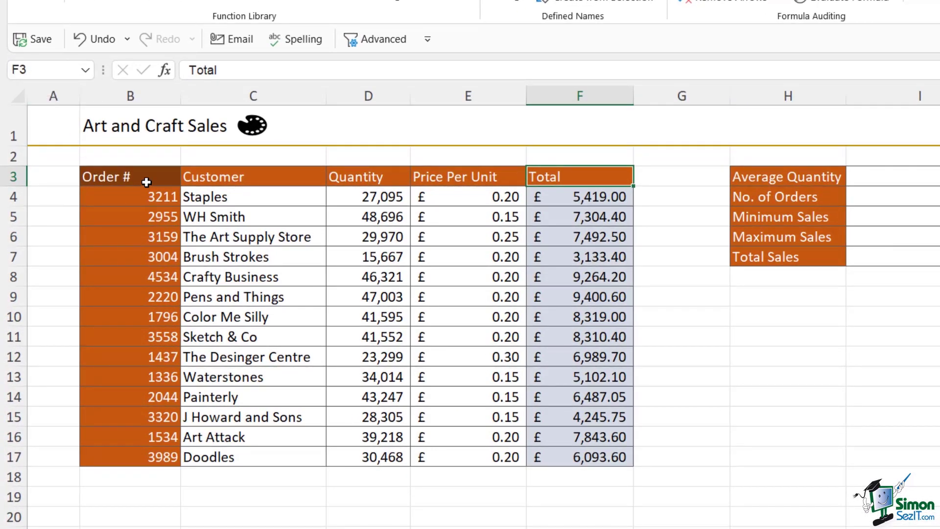
{"action": "left_click_drag", "start_coordinate": [142, 175], "coordinate": [146, 457]}
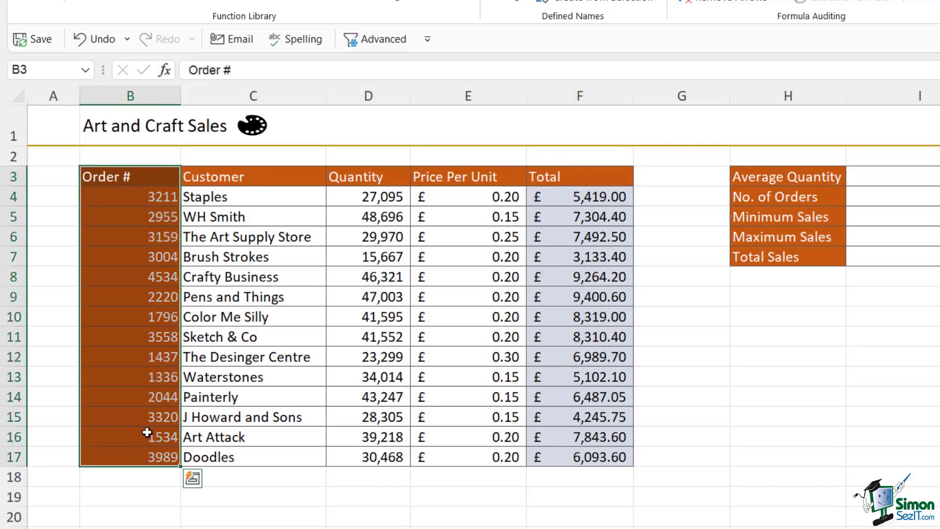
- Name the selected Order # column B3:B17 'Orders' in the Name Box
{"action": "left_click", "coordinate": [37, 70]}
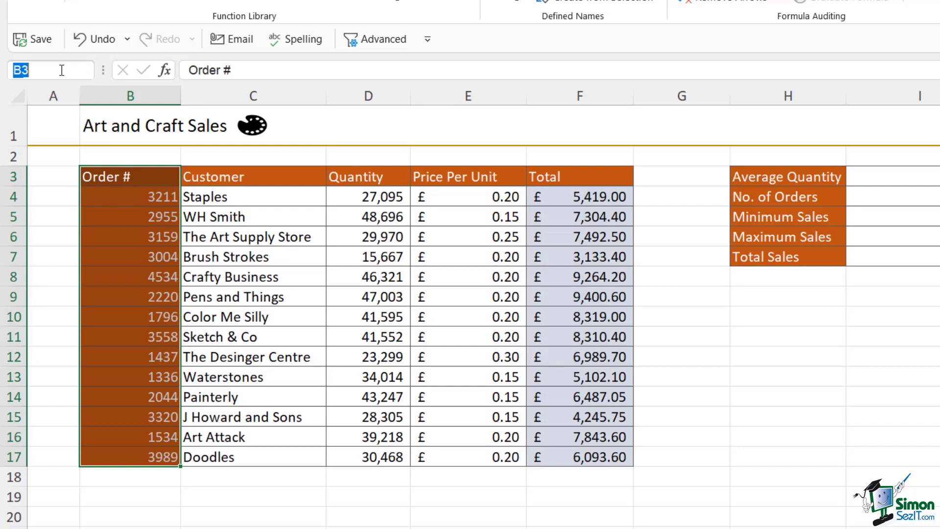
{"action": "type", "text": "Orders"}
{"action": "key", "text": "BackSpace"}
{"action": "type", "text": "Num"}
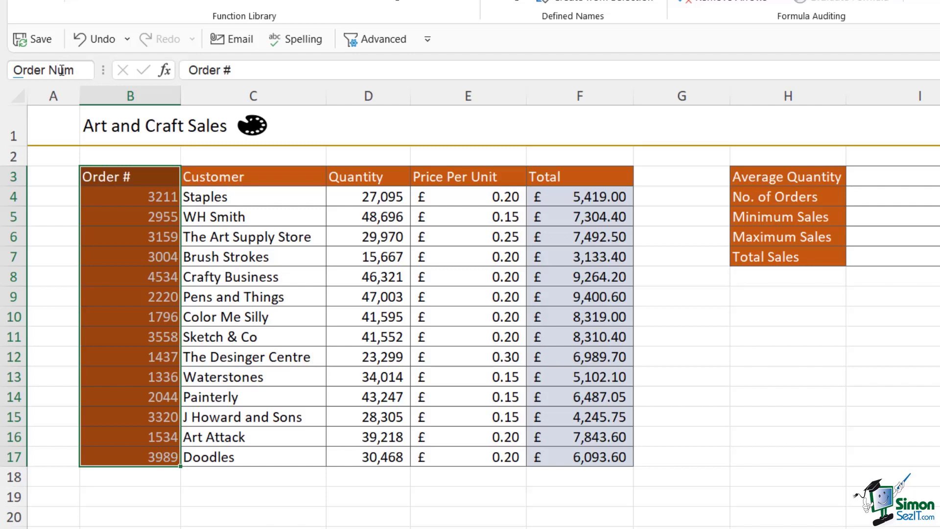
{"action": "key", "text": "BackSpace"}
{"action": "key", "text": "BackSpace"}
{"action": "key", "text": "BackSpace"}
{"action": "key", "text": "BackSpace"}
{"action": "type", "text": "Number"}
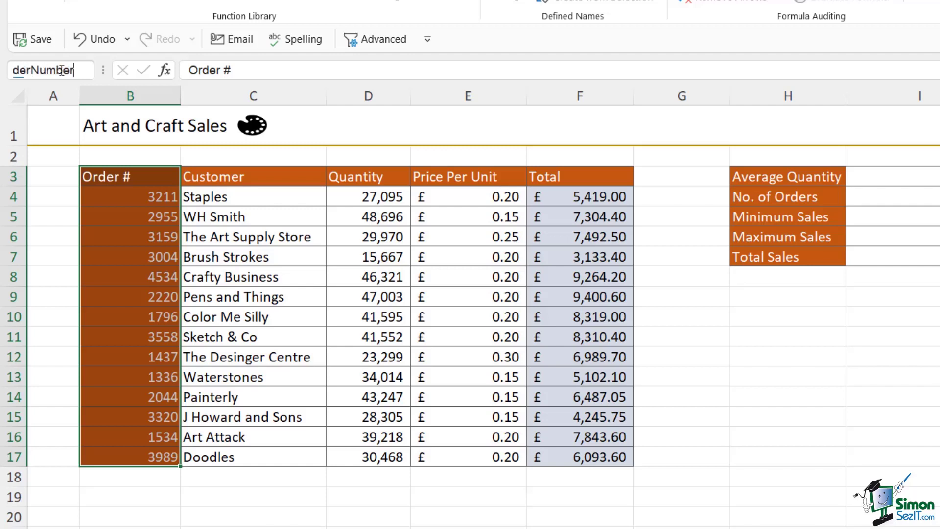
{"action": "key", "text": "BackSpace"}
{"action": "key", "text": "BackSpace"}
{"action": "key", "text": "BackSpace"}
{"action": "key", "text": "BackSpace"}
{"action": "key", "text": "BackSpace"}
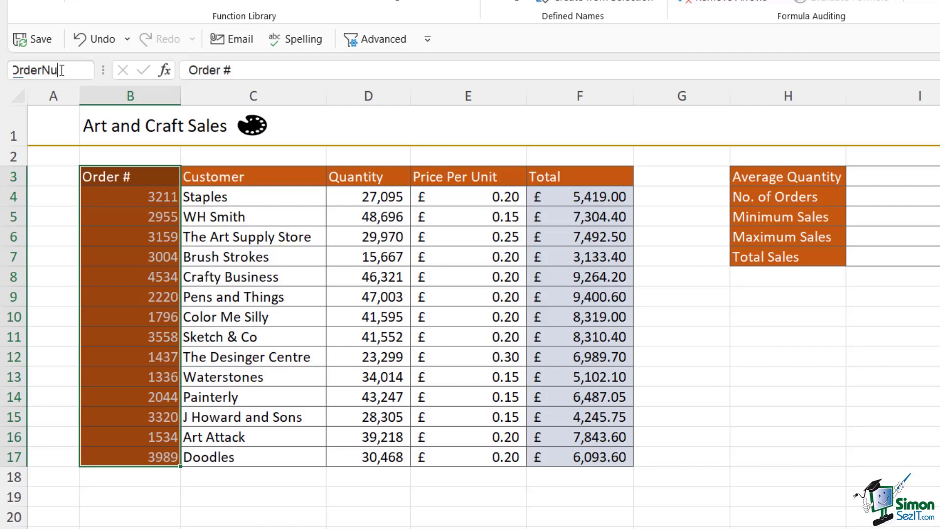
{"action": "key", "text": "BackSpace"}
{"action": "type", "text": "_Num"}
{"action": "key", "text": "BackSpace"}
{"action": "key", "text": "BackSpace"}
{"action": "key", "text": "BackSpace"}
{"action": "key", "text": "BackSpace"}
{"action": "type", "text": "s"}
{"action": "key", "text": "Return"}
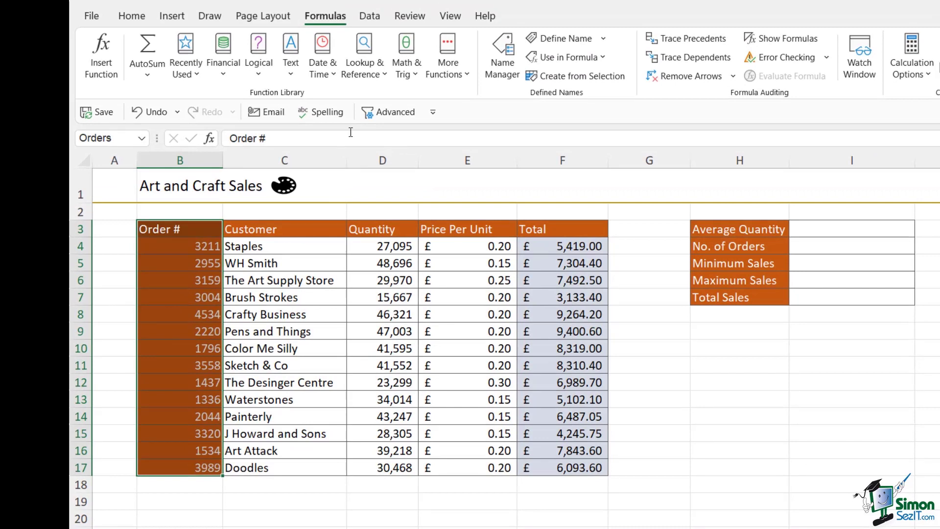
- Create the name Customer from the top row of C3:C17
{"action": "left_click_drag", "start_coordinate": [284, 230], "coordinate": [286, 470]}
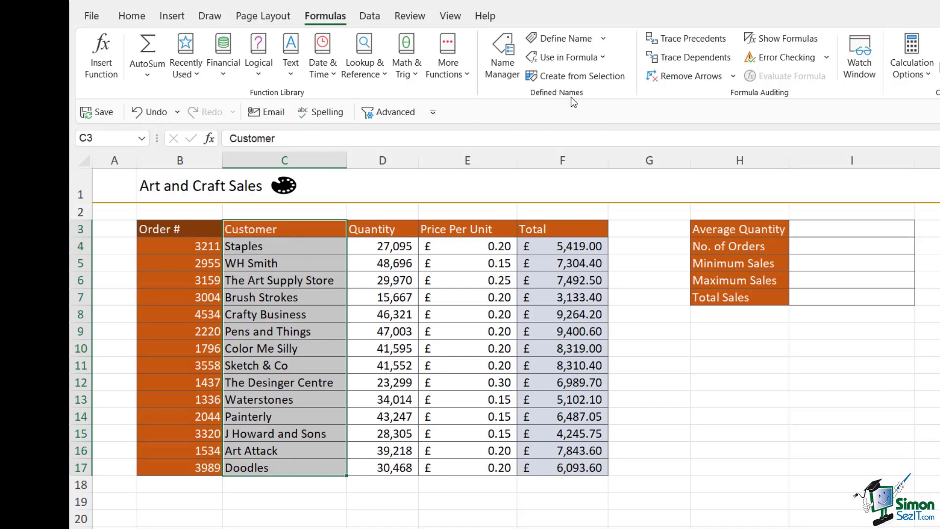
{"action": "left_click", "coordinate": [575, 77]}
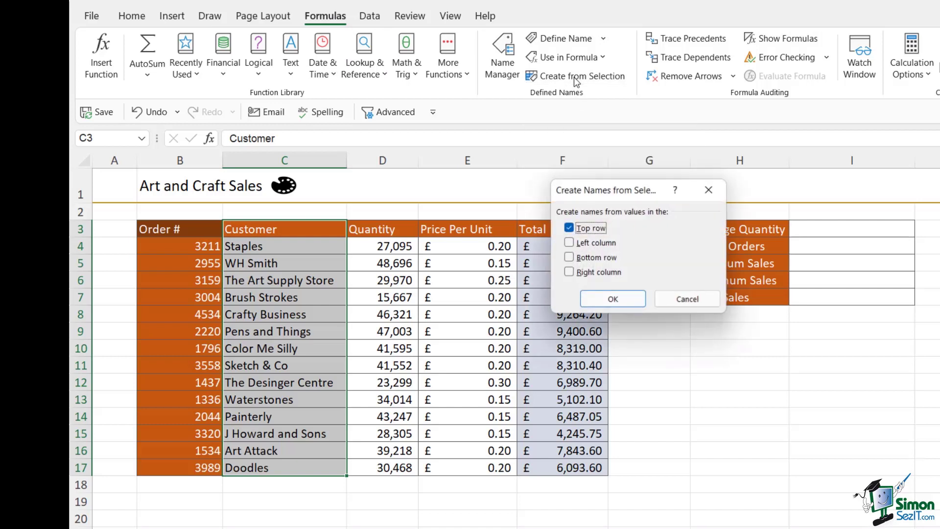
{"action": "left_click_drag", "start_coordinate": [613, 191], "coordinate": [535, 185]}
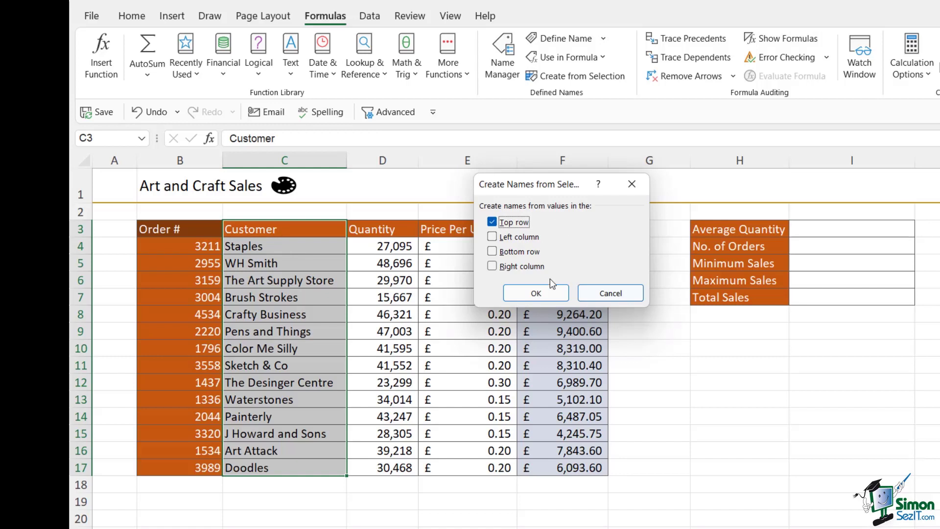
{"action": "left_click", "coordinate": [539, 292]}
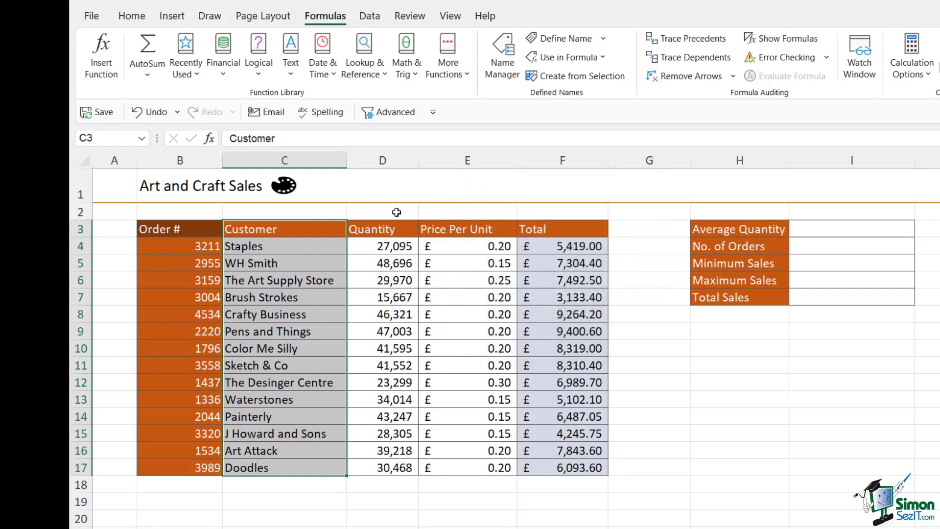
- Check the Name Box list to confirm Orders exists, then select cell D5
{"action": "left_click", "coordinate": [141, 138]}
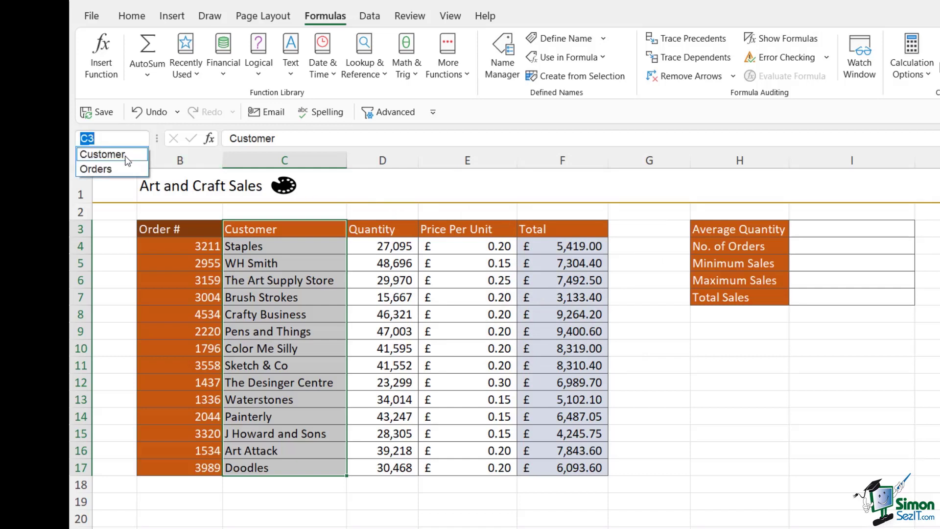
{"action": "left_click", "coordinate": [122, 168]}
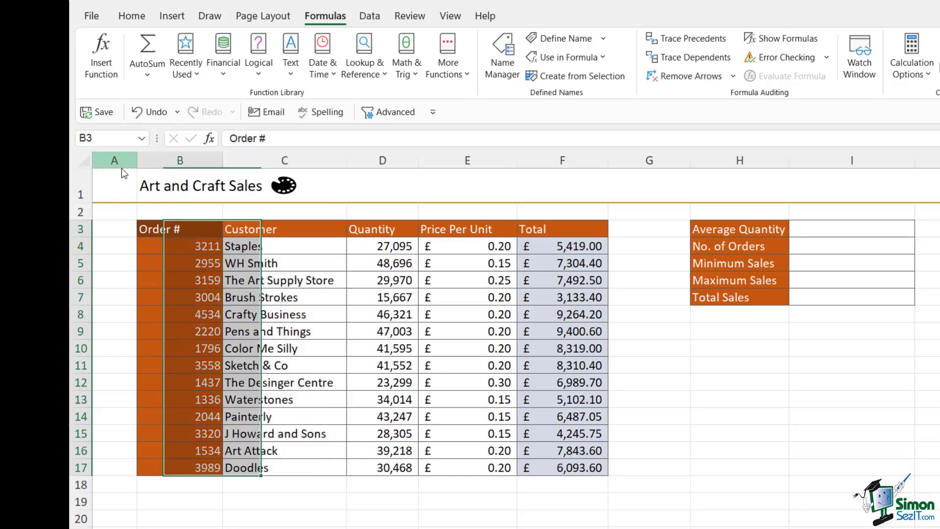
{"action": "left_click", "coordinate": [141, 139]}
{"action": "left_click", "coordinate": [93, 168]}
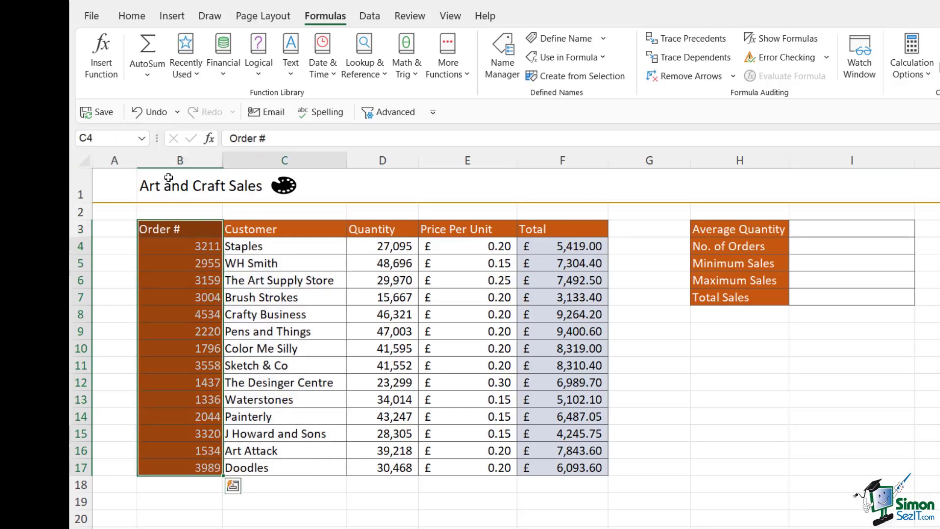
{"action": "left_click", "coordinate": [433, 298]}
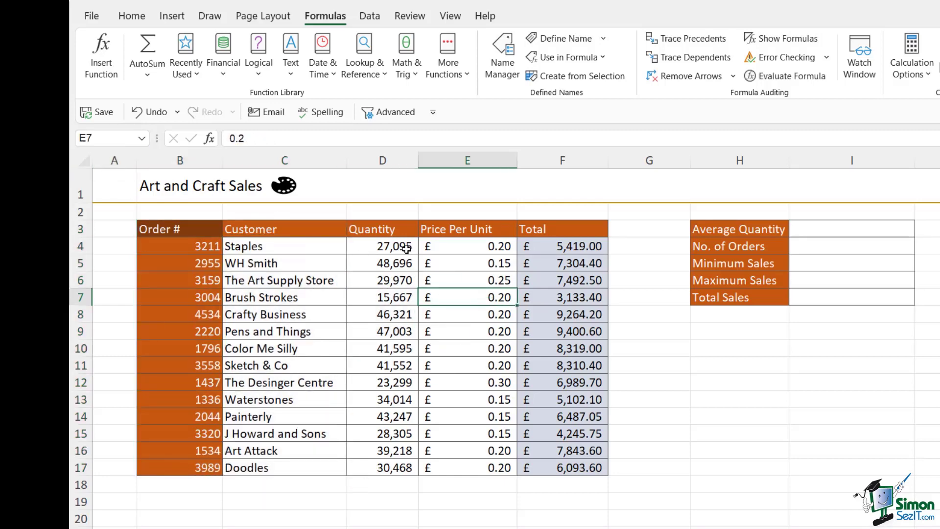
{"action": "left_click", "coordinate": [401, 269]}
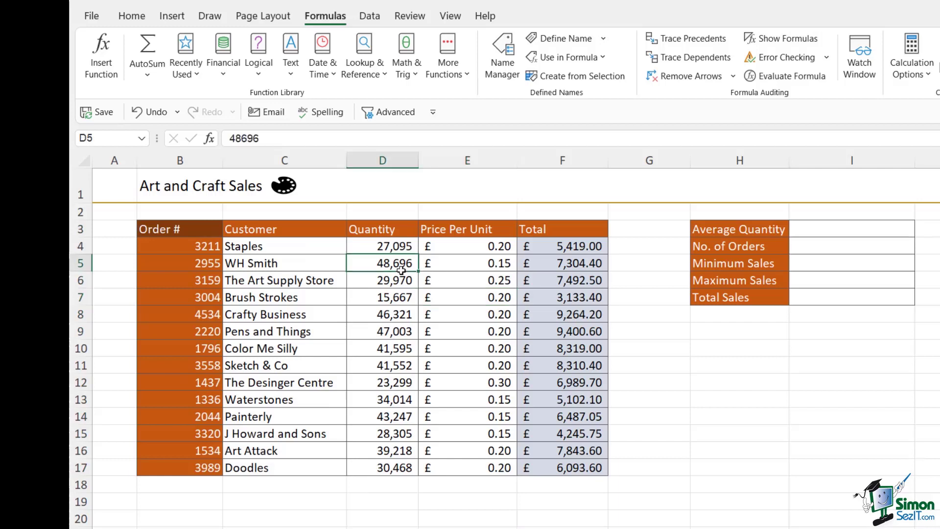
- Define the name Quantity referring to D4:D17 through Name Manager
{"action": "left_click", "coordinate": [502, 57]}
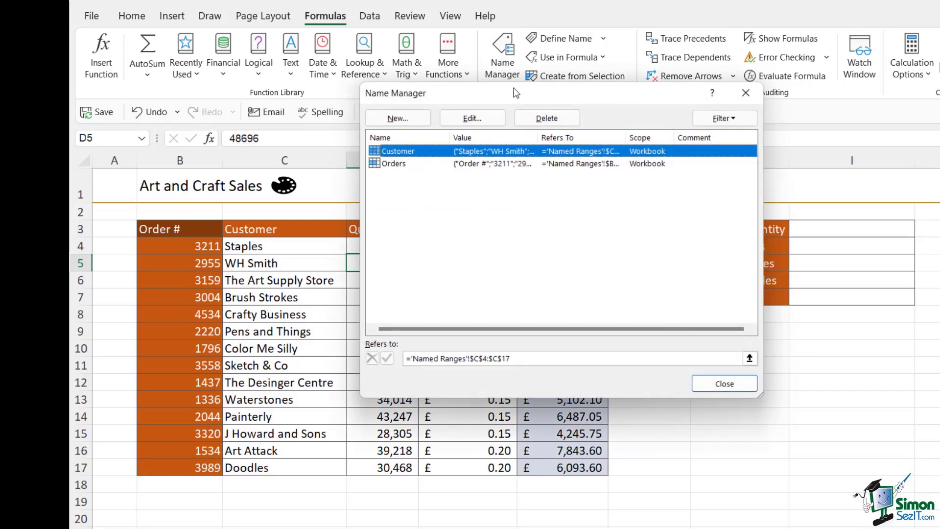
{"action": "left_click_drag", "start_coordinate": [513, 89], "coordinate": [623, 116]}
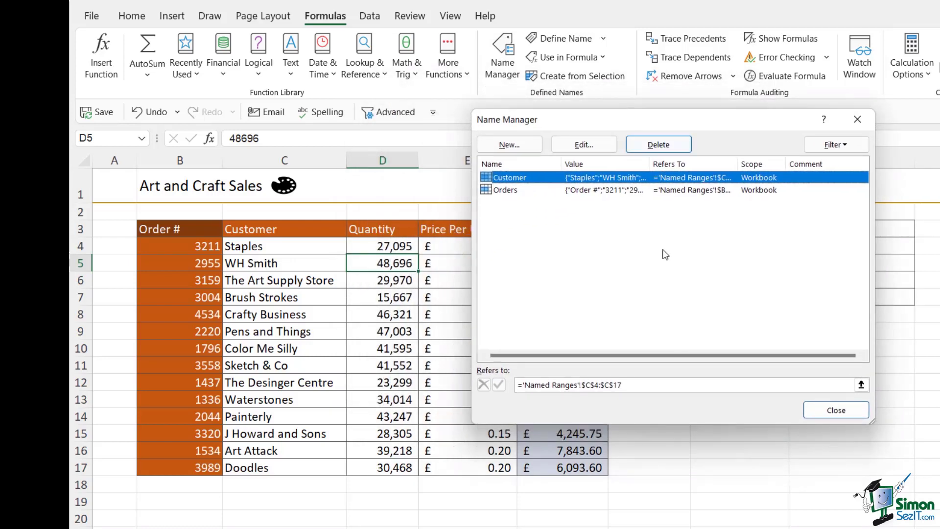
{"action": "left_click", "coordinate": [509, 145]}
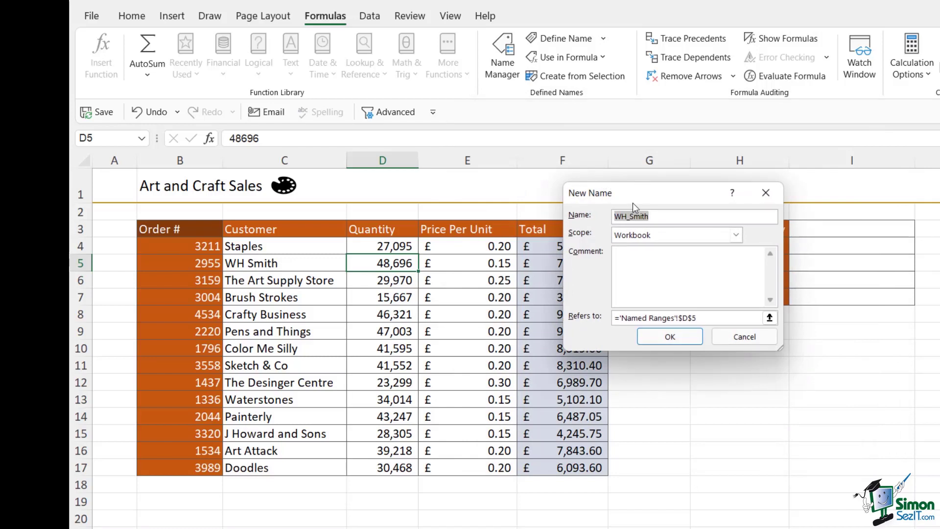
{"action": "left_click_drag", "start_coordinate": [630, 199], "coordinate": [631, 166]}
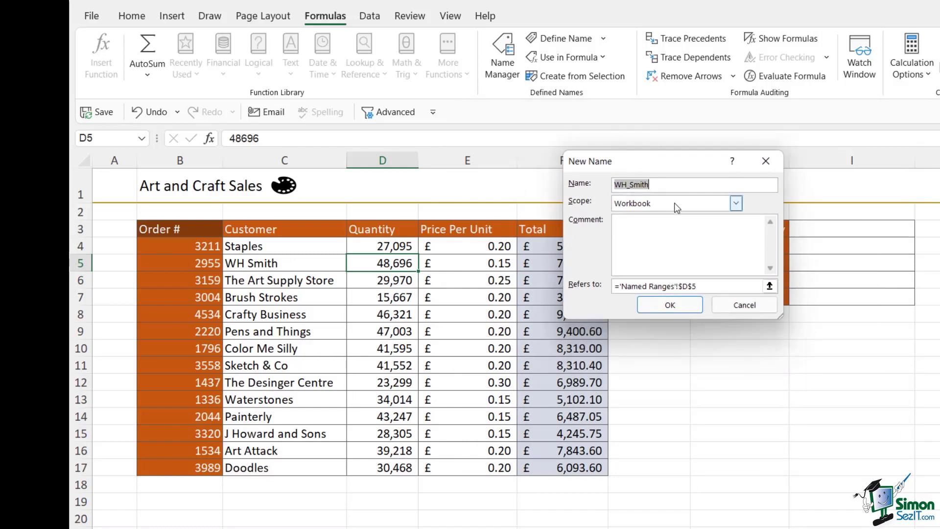
{"action": "type", "text": "Quantity"}
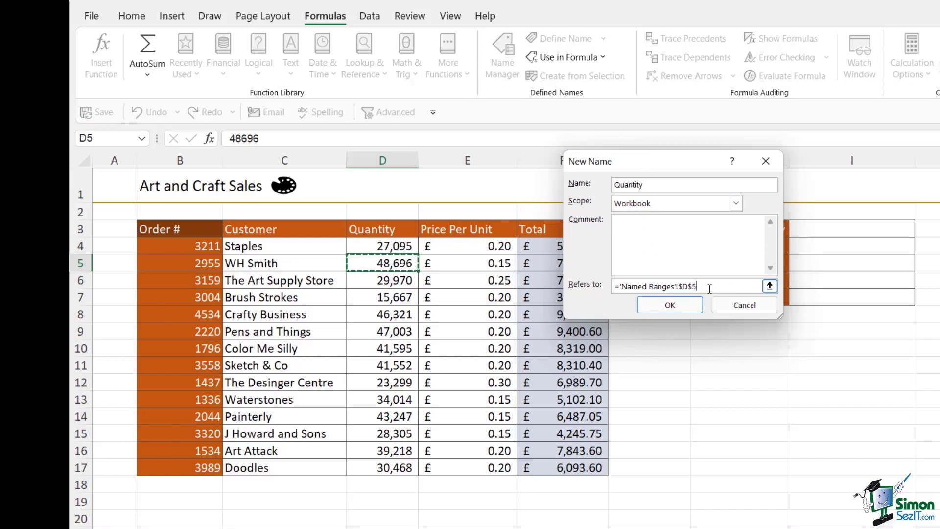
{"action": "left_click_drag", "start_coordinate": [703, 288], "coordinate": [608, 284]}
{"action": "key", "text": "Delete"}
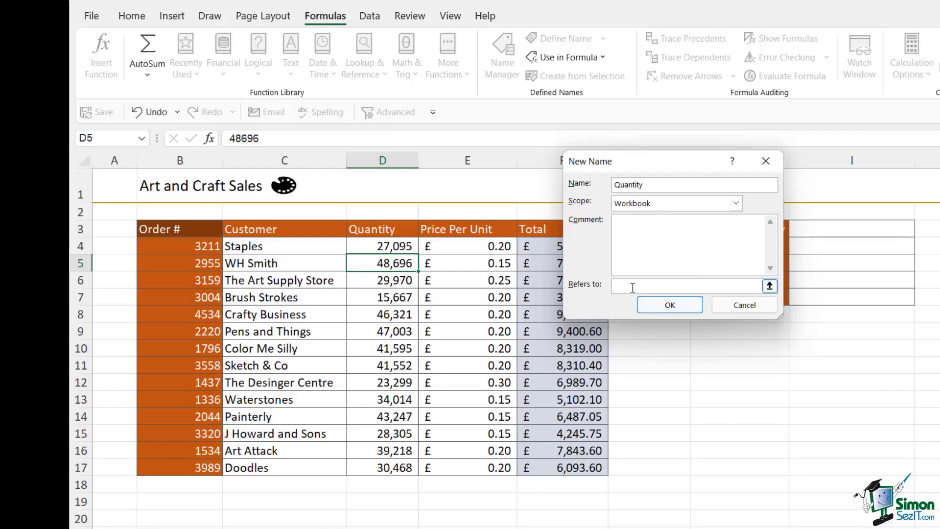
{"action": "left_click_drag", "start_coordinate": [394, 246], "coordinate": [393, 470]}
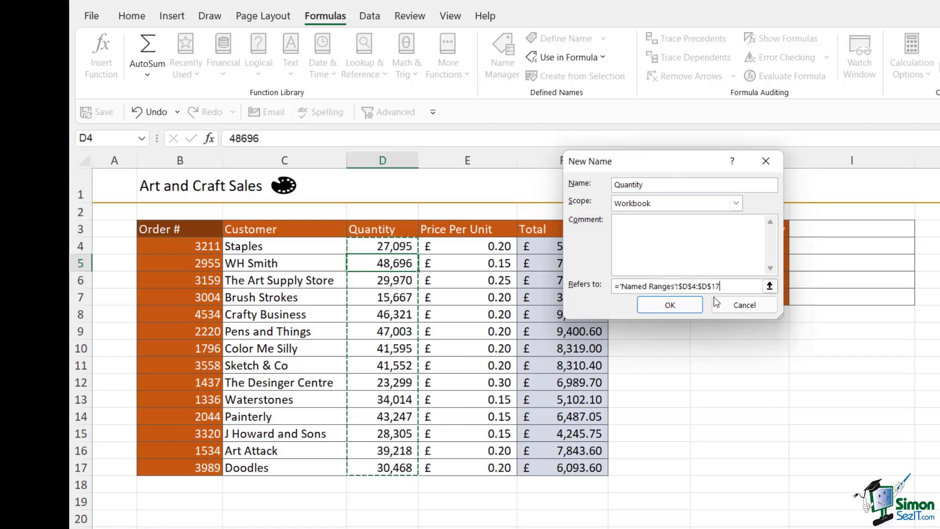
{"action": "left_click", "coordinate": [681, 304]}
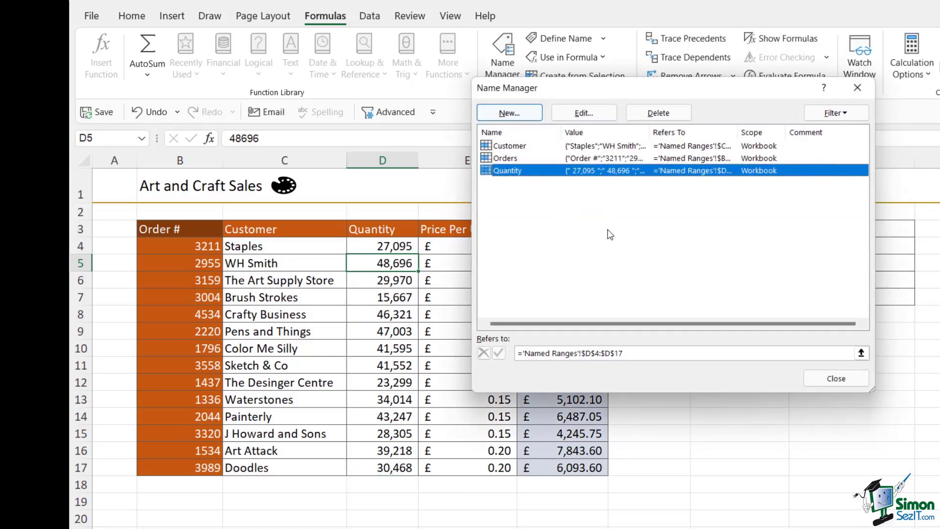
{"action": "left_click", "coordinate": [837, 378]}
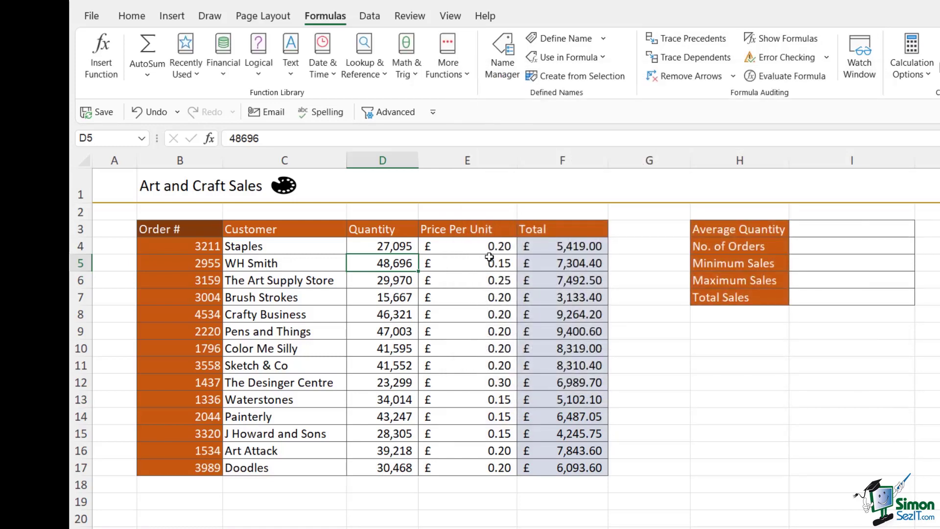
{"action": "left_click", "coordinate": [476, 245]}
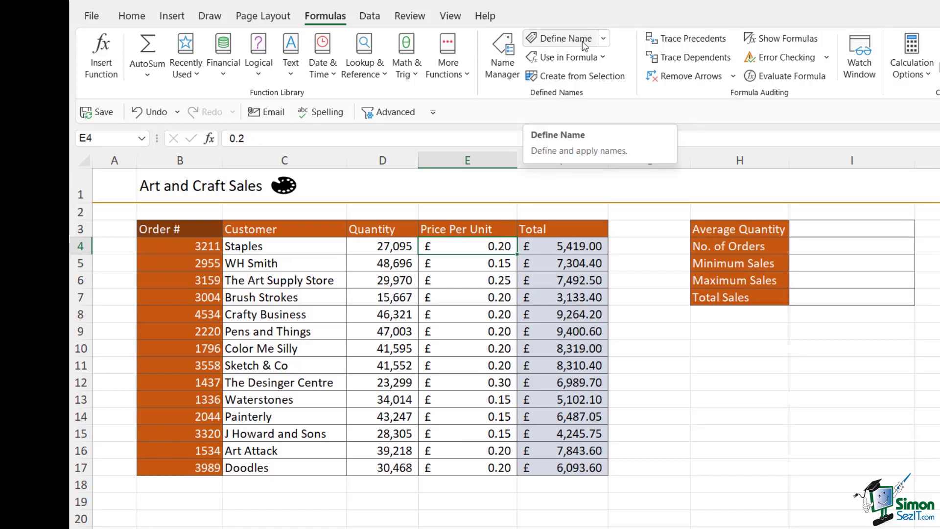
- Create the name Price_Per_Unit referring to E4:E17
{"action": "left_click", "coordinate": [582, 41]}
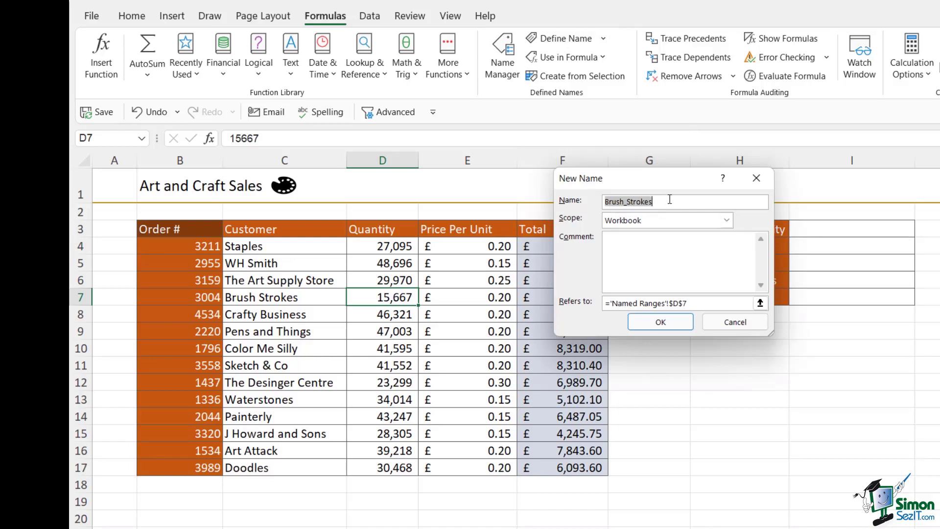
{"action": "type", "text": "Price"}
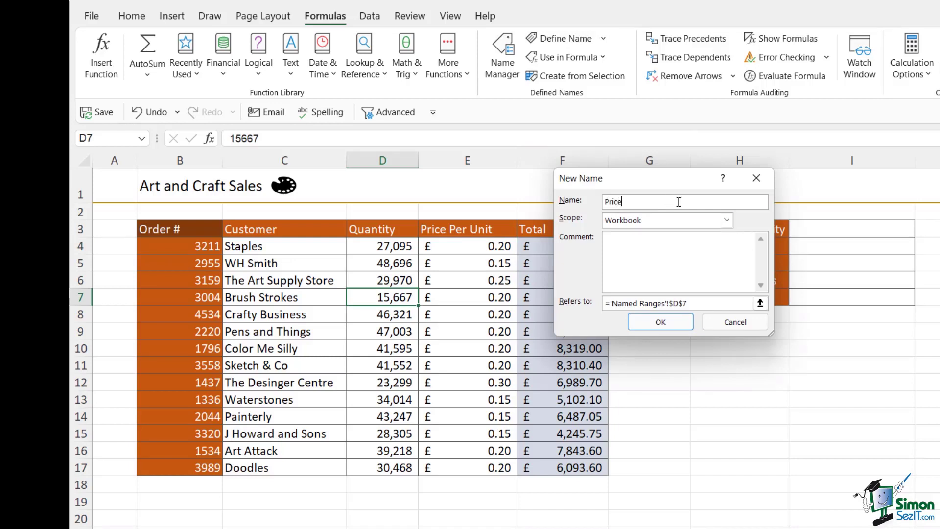
{"action": "type", "text": "_Per_Unit"}
{"action": "left_click_drag", "start_coordinate": [700, 303], "coordinate": [574, 286]}
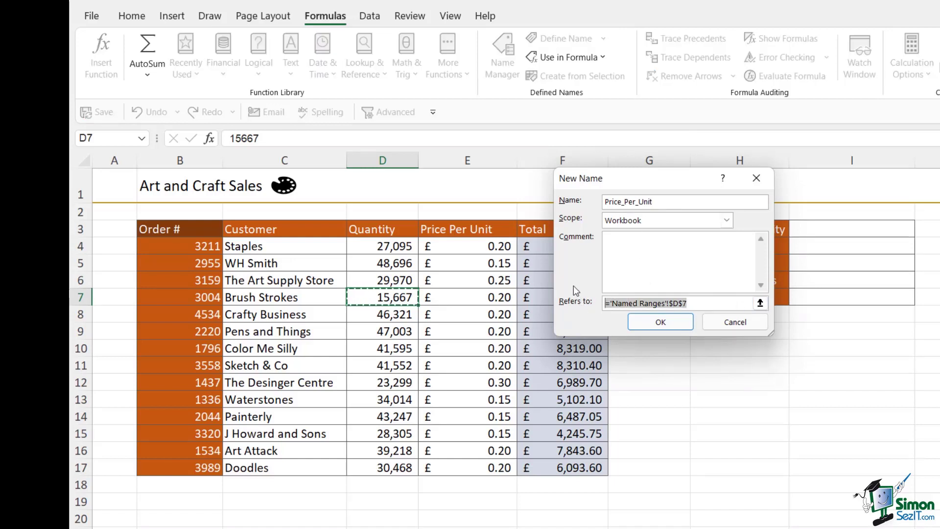
{"action": "key", "text": "BackSpace"}
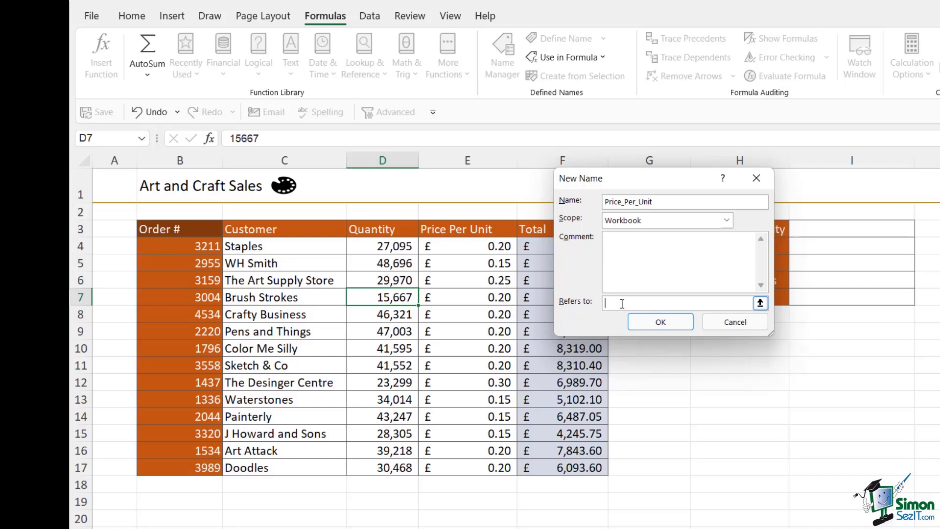
{"action": "left_click_drag", "start_coordinate": [469, 248], "coordinate": [478, 470]}
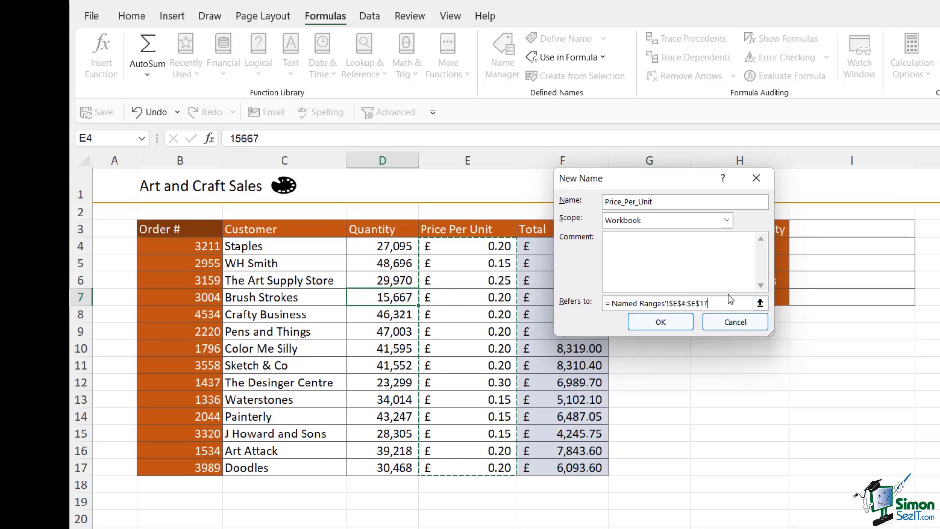
{"action": "left_click", "coordinate": [661, 323]}
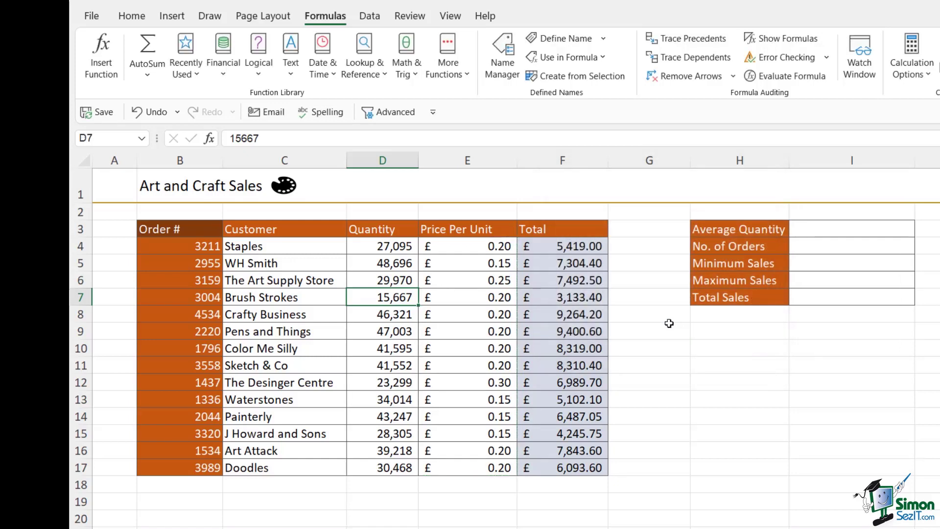
- Check the defined names, then create a Total name from F3:F17's top row
{"action": "left_click", "coordinate": [142, 138]}
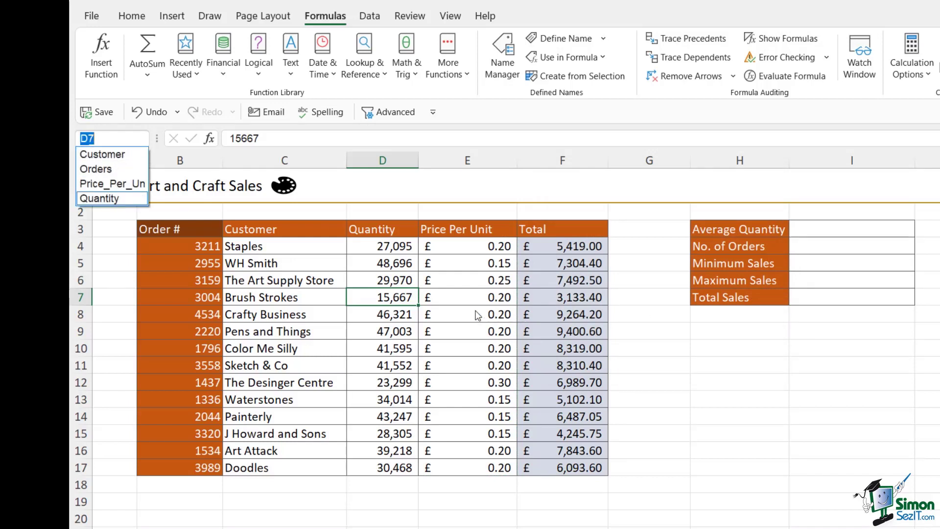
{"action": "left_click", "coordinate": [537, 245]}
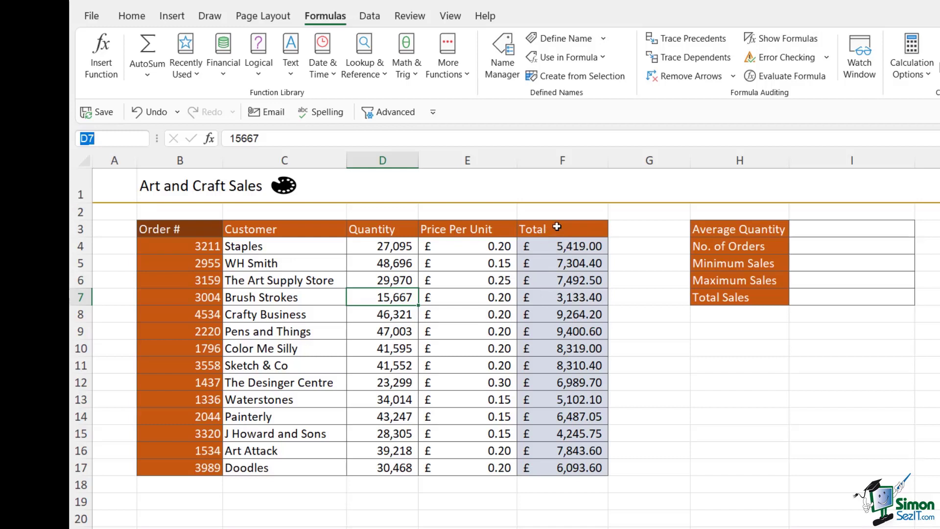
{"action": "left_click", "coordinate": [557, 229]}
{"action": "key", "text": "ctrl+shift+Down"}
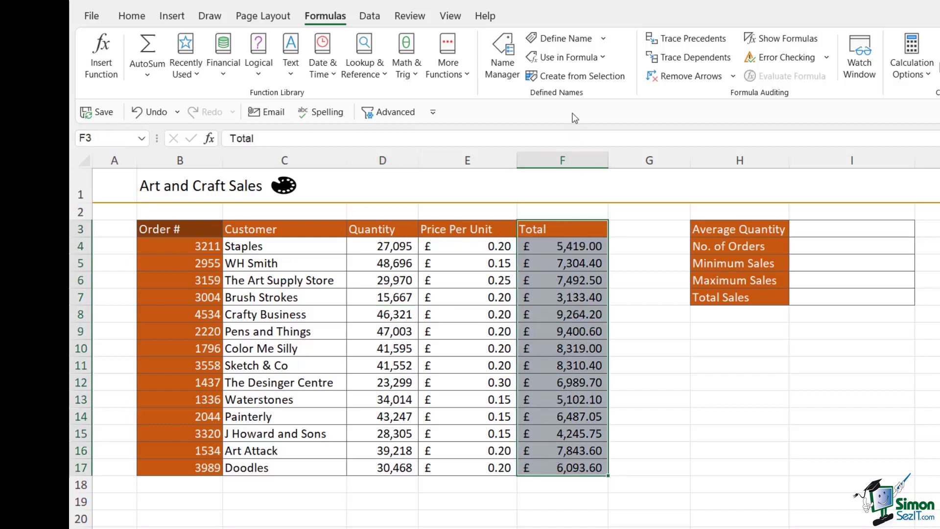
{"action": "left_click", "coordinate": [577, 77]}
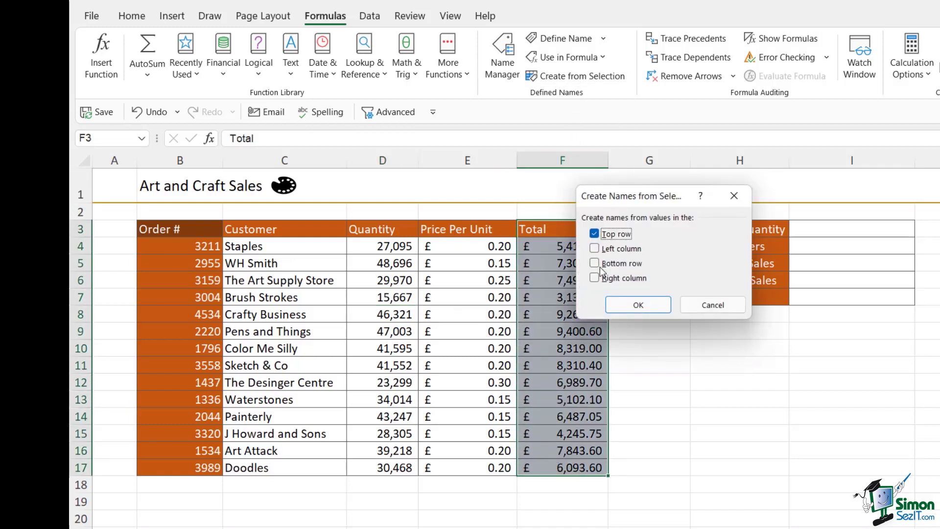
{"action": "left_click", "coordinate": [636, 306]}
{"action": "left_click", "coordinate": [657, 382]}
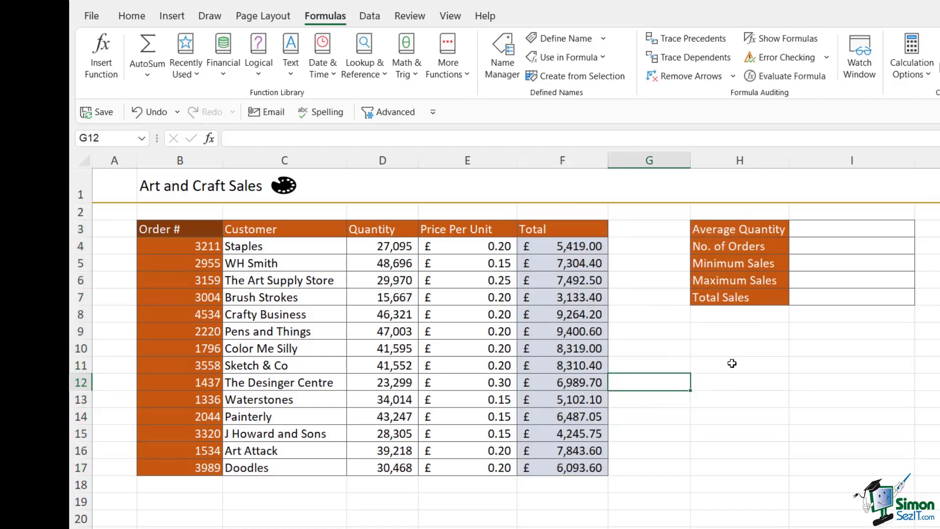
{"action": "left_click", "coordinate": [815, 385]}
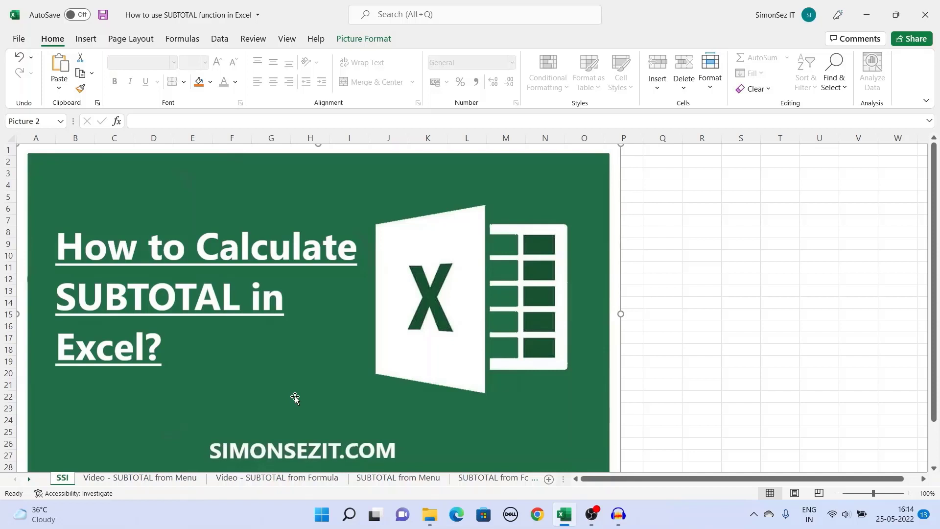
- On the Video - SUBTOTAL from Menu sheet, sort A3:C19 A to Z by Branch
{"action": "left_click", "coordinate": [169, 480]}
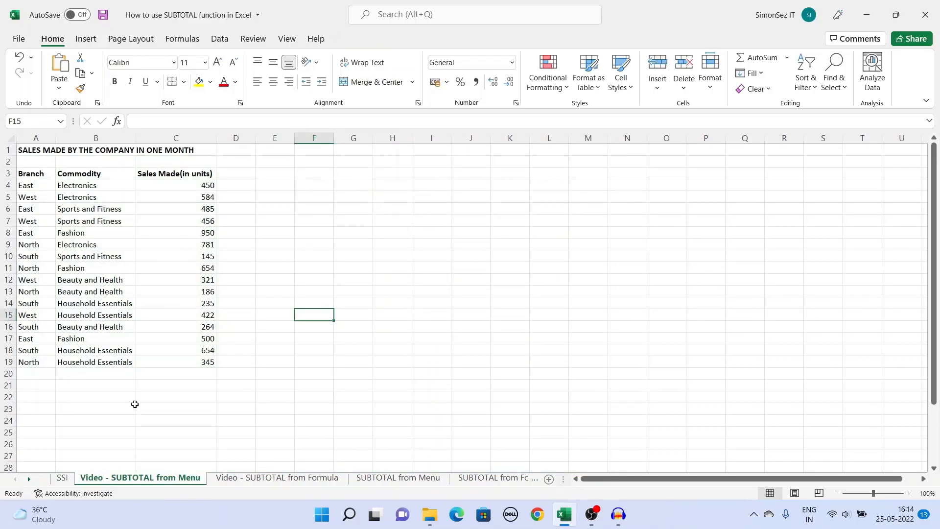
{"action": "left_click_drag", "start_coordinate": [21, 175], "coordinate": [172, 363]}
{"action": "right_click", "coordinate": [171, 282]}
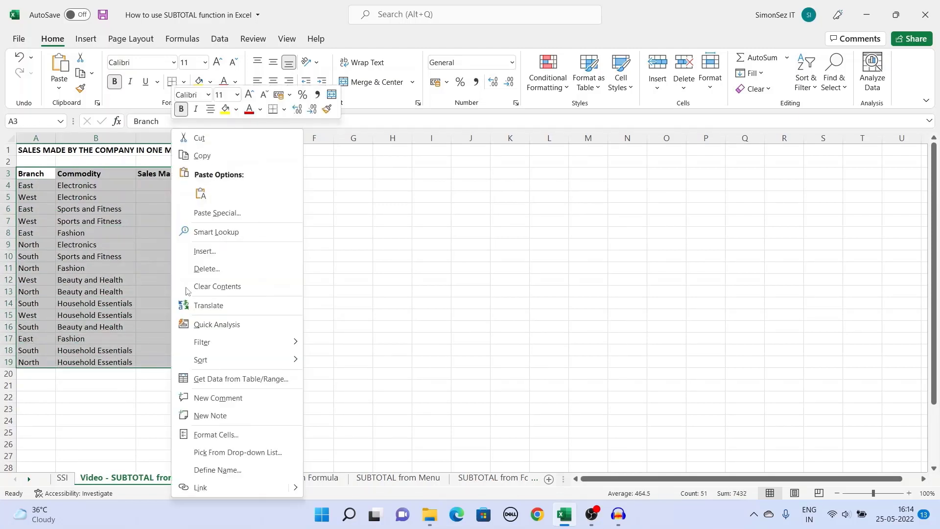
{"action": "mouse_move", "coordinate": [279, 365]}
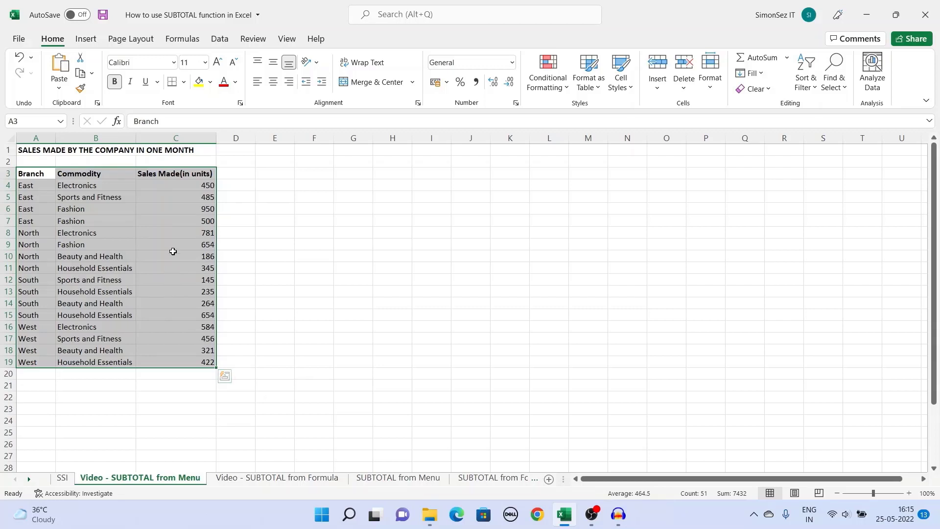
{"action": "left_click", "coordinate": [219, 39]}
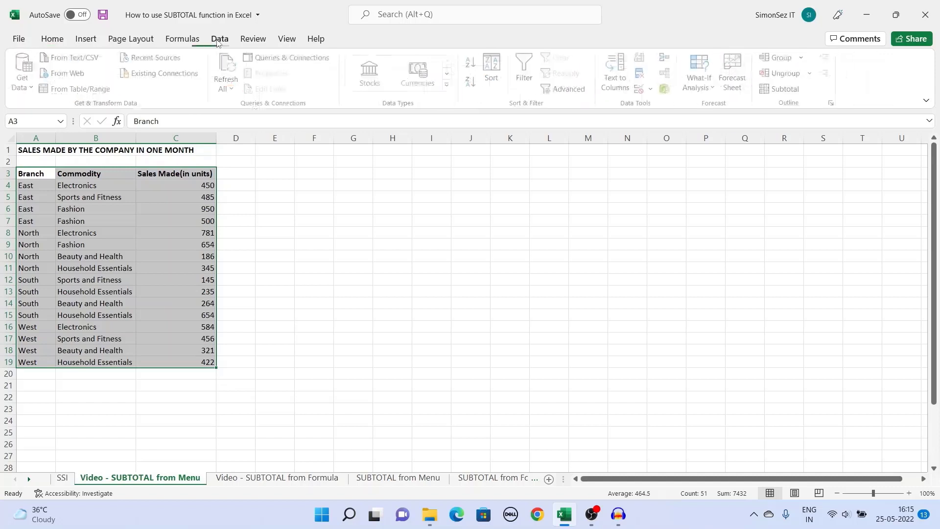
- Add Sum subtotals of Sales Made (in units) at each change in Branch
{"action": "left_click", "coordinate": [787, 91]}
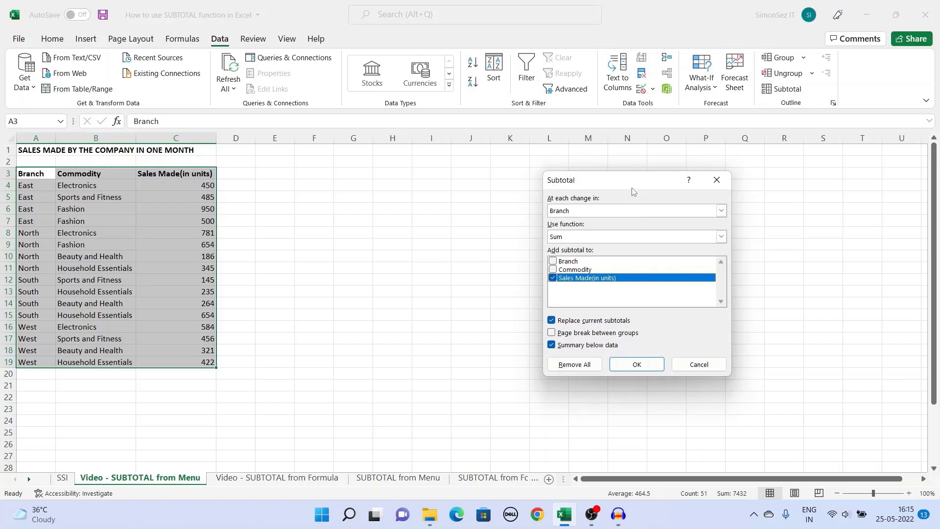
{"action": "left_click", "coordinate": [638, 216]}
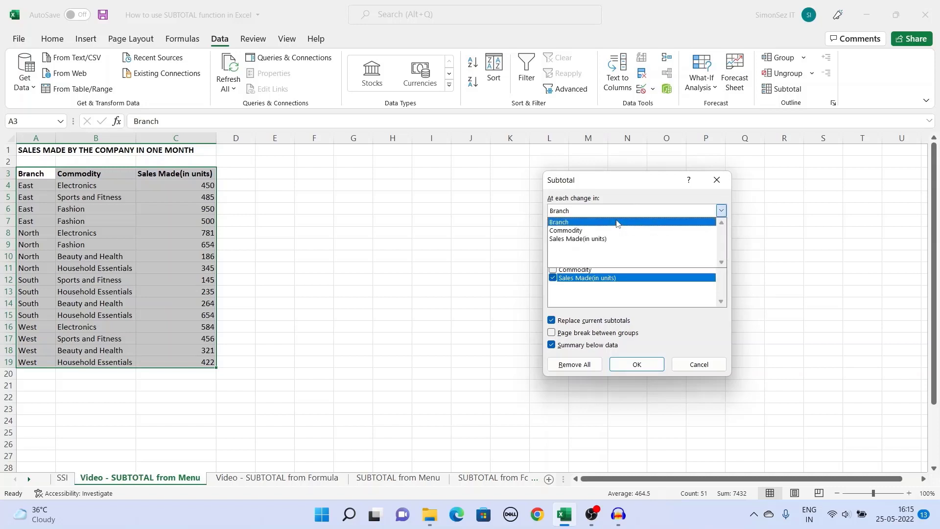
{"action": "left_click", "coordinate": [617, 223]}
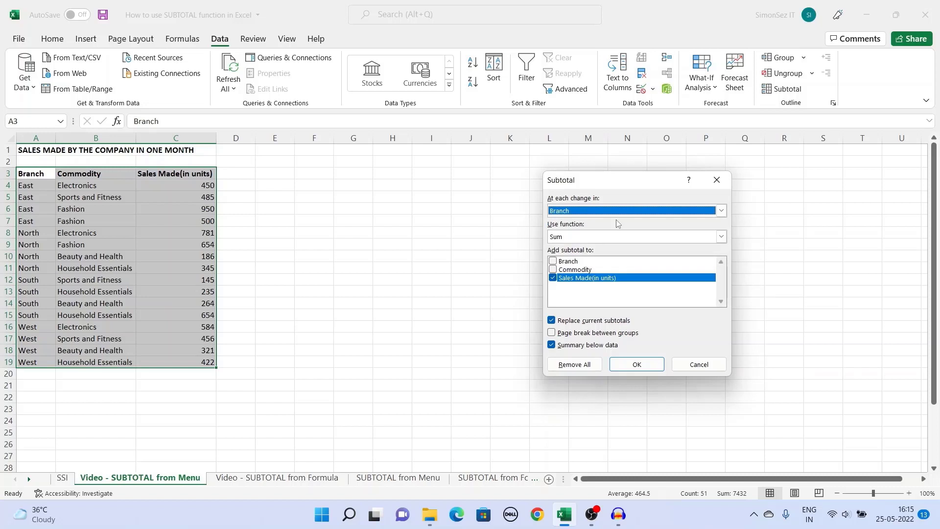
{"action": "left_click", "coordinate": [694, 239]}
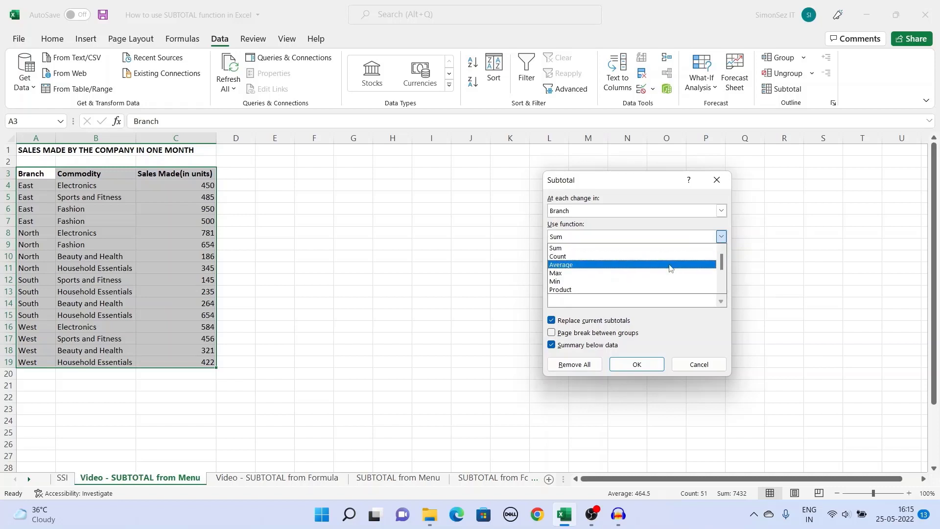
{"action": "scroll", "coordinate": [670, 270], "scroll_direction": "down", "scroll_amount": 1}
{"action": "scroll", "coordinate": [671, 271], "scroll_direction": "down", "scroll_amount": 1}
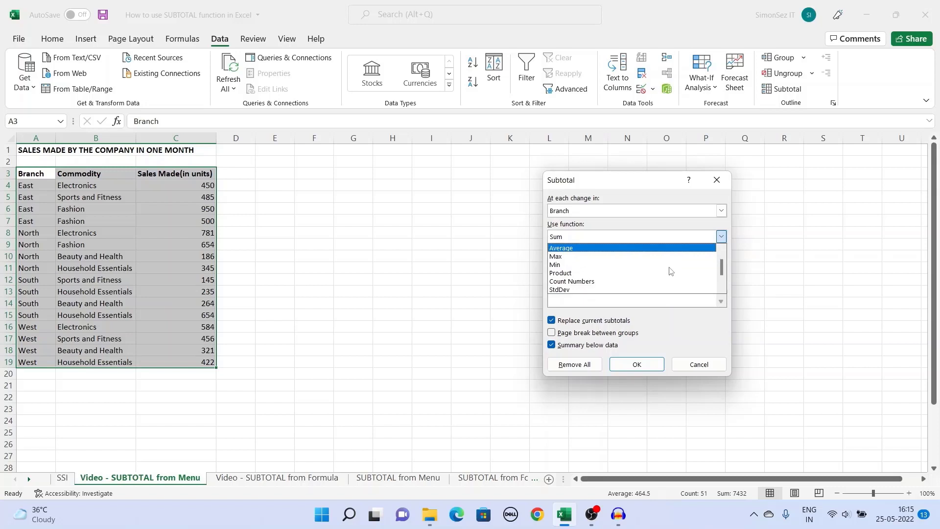
{"action": "scroll", "coordinate": [670, 269], "scroll_direction": "up", "scroll_amount": 2}
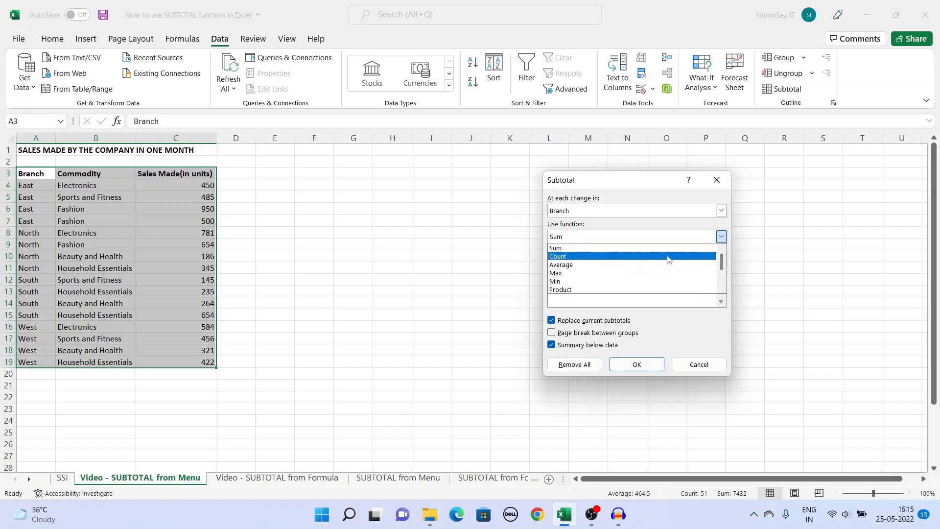
{"action": "left_click", "coordinate": [669, 252]}
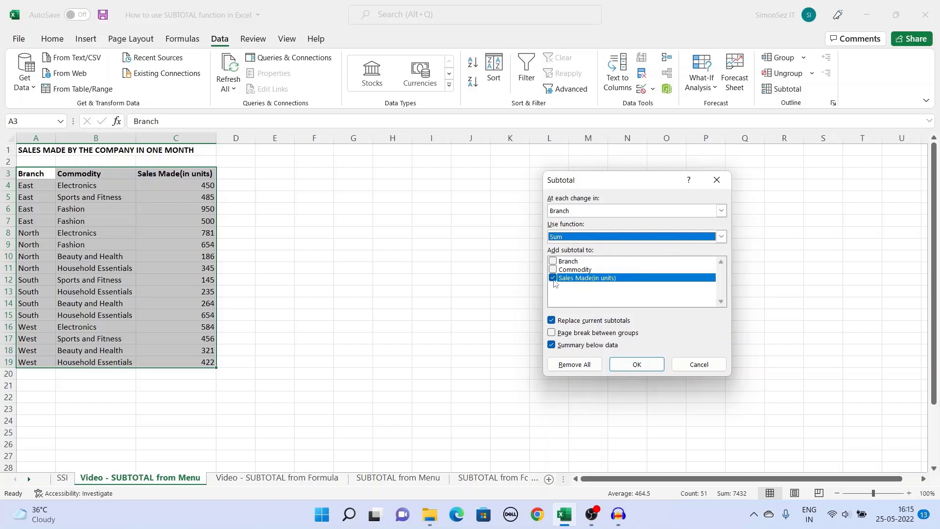
{"action": "left_click", "coordinate": [638, 365]}
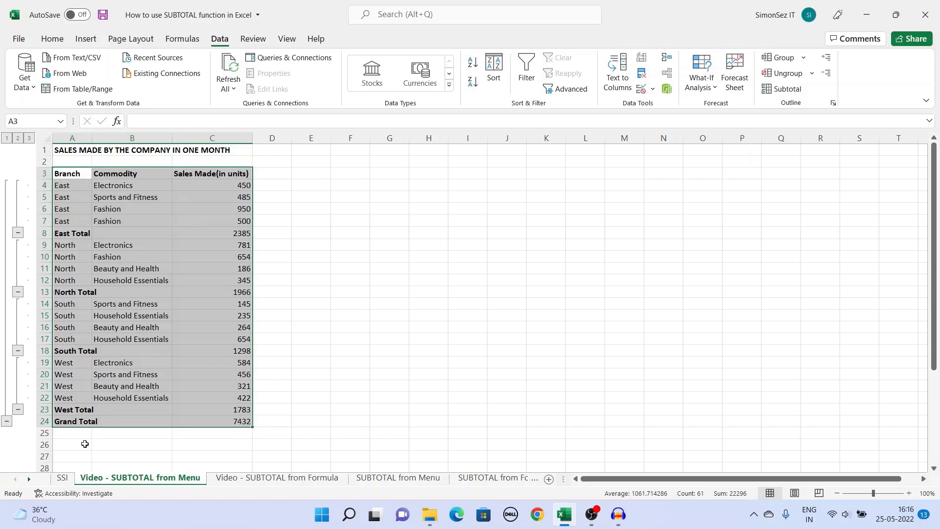
- View outline levels 2, 1 and 3, then open the Video - SUBTOTAL from Formula sheet
{"action": "left_click", "coordinate": [18, 138]}
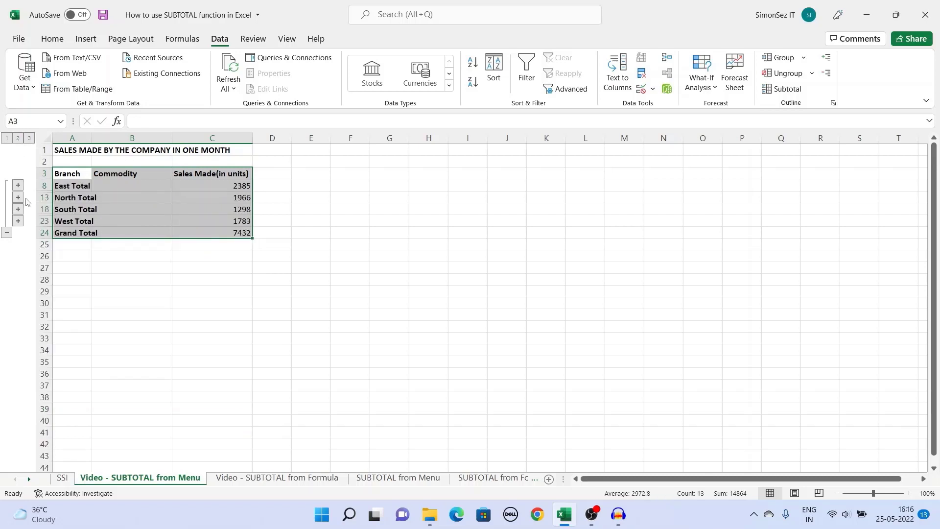
{"action": "left_click", "coordinate": [7, 138]}
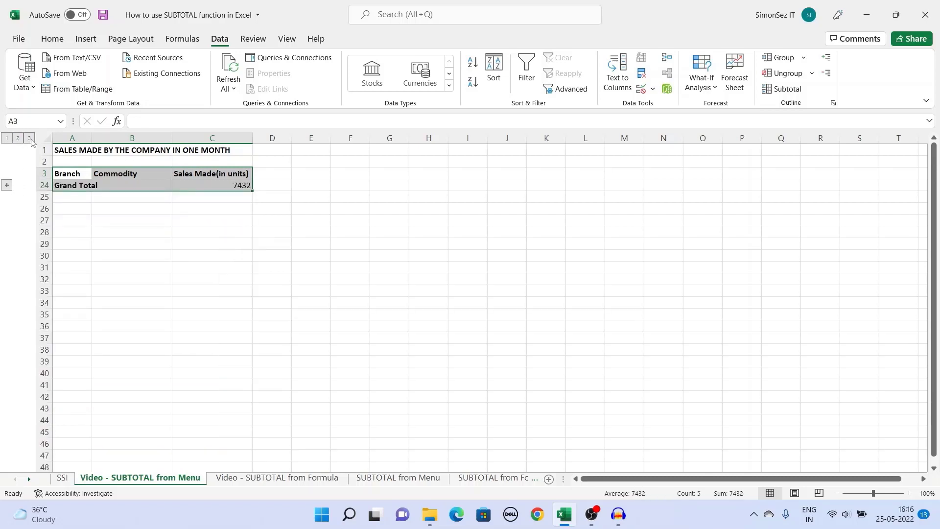
{"action": "left_click", "coordinate": [29, 139]}
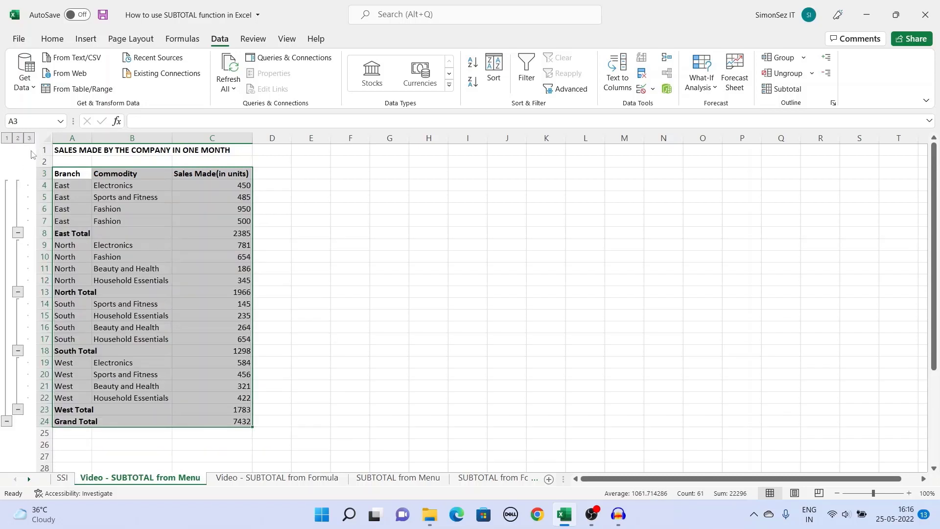
{"action": "left_click", "coordinate": [251, 479]}
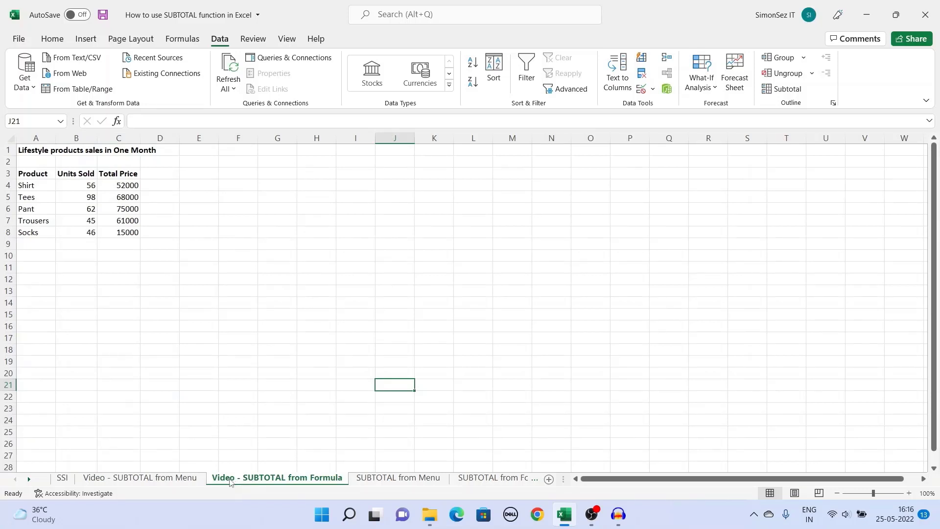
- Start a SUBTOTAL formula in C9 with function number 9 (SUM), then back the argument out
{"action": "left_click", "coordinate": [121, 245]}
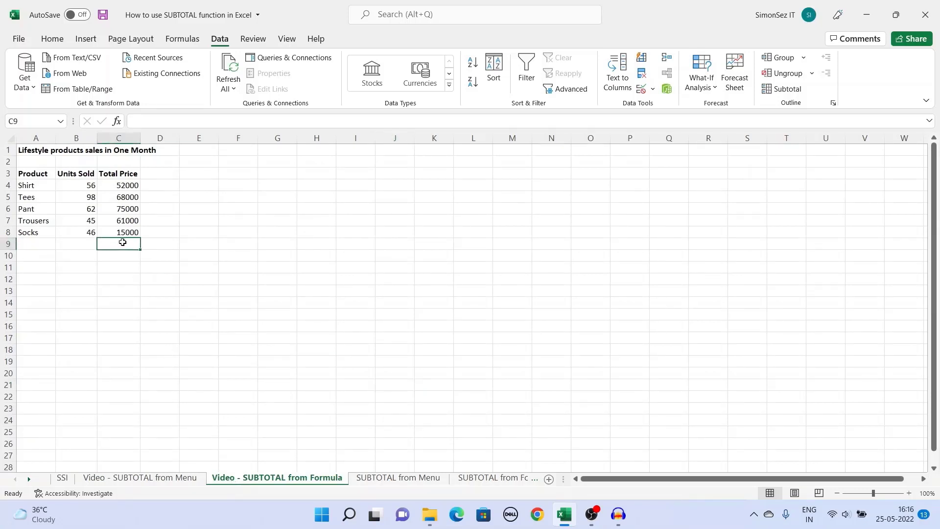
{"action": "type", "text": "=SUBTOTAL("}
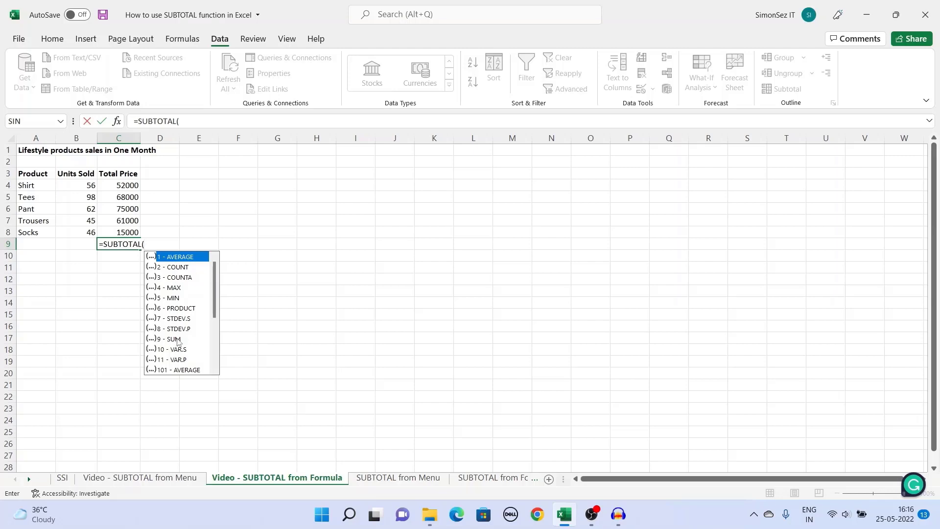
{"action": "left_click", "coordinate": [177, 339]}
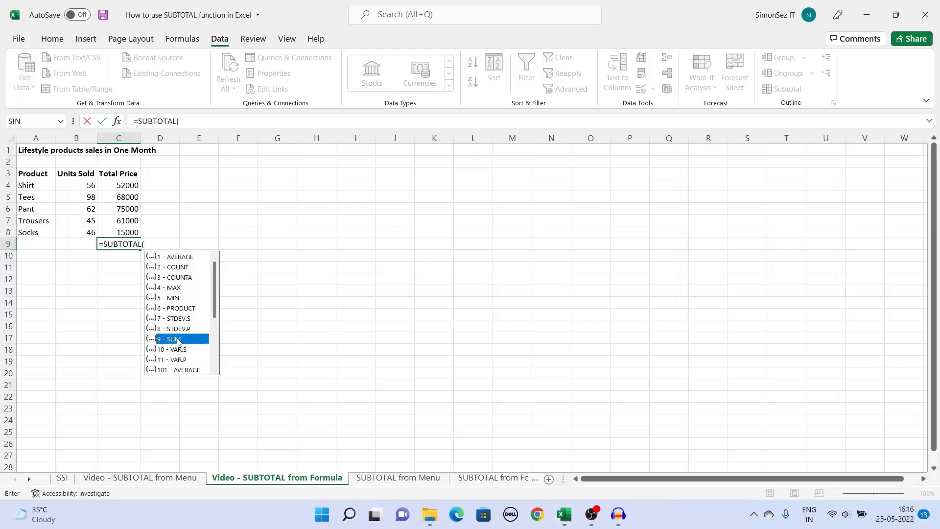
{"action": "double_click", "coordinate": [177, 339]}
{"action": "type", "text": ","}
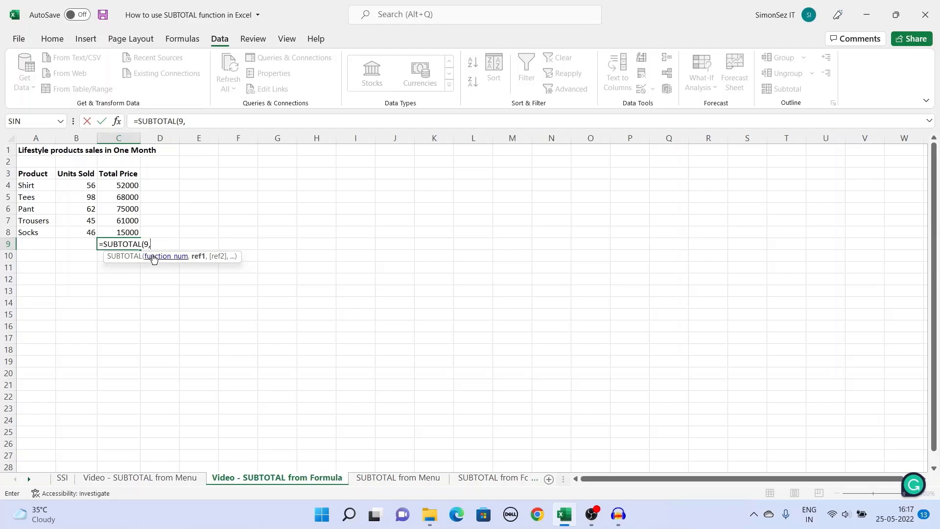
{"action": "key", "text": "BackSpace"}
{"action": "key", "text": "BackSpace"}
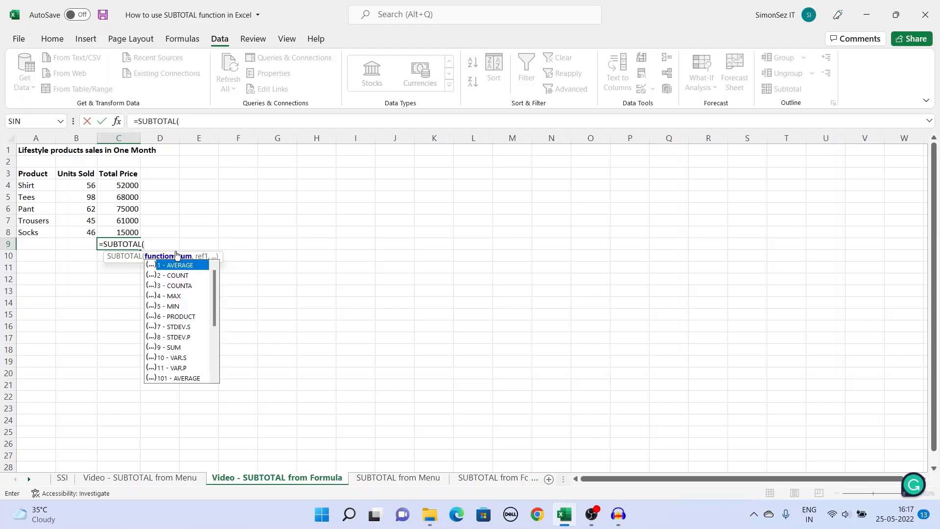
- Complete =SUBTOTAL(9,C4:C8) in C9 to sum Total Price to 271000
{"action": "scroll", "coordinate": [189, 312], "scroll_direction": "down", "scroll_amount": 4}
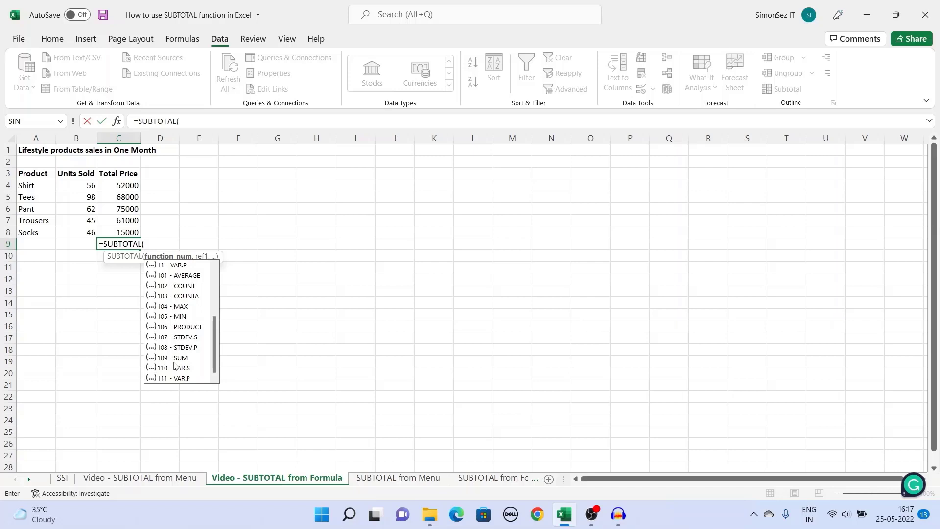
{"action": "scroll", "coordinate": [175, 366], "scroll_direction": "up", "scroll_amount": 4}
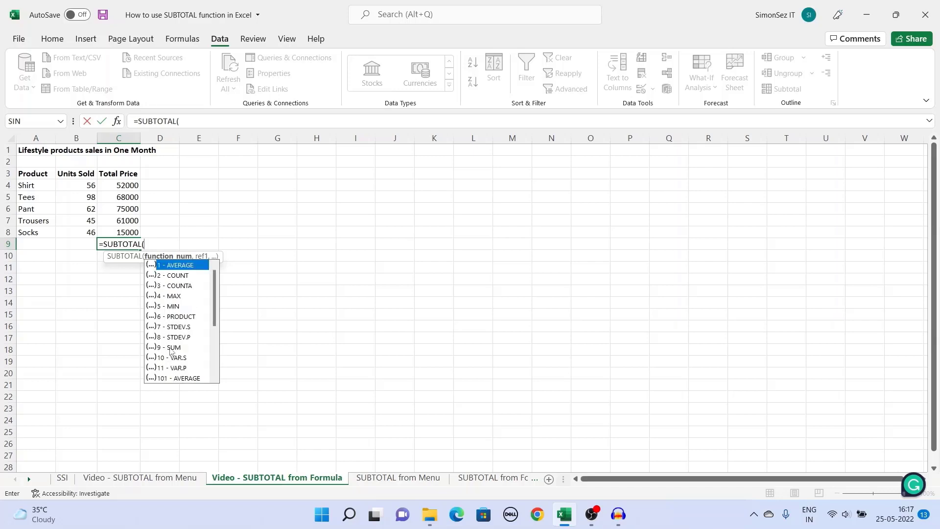
{"action": "scroll", "coordinate": [171, 351], "scroll_direction": "down", "scroll_amount": 3}
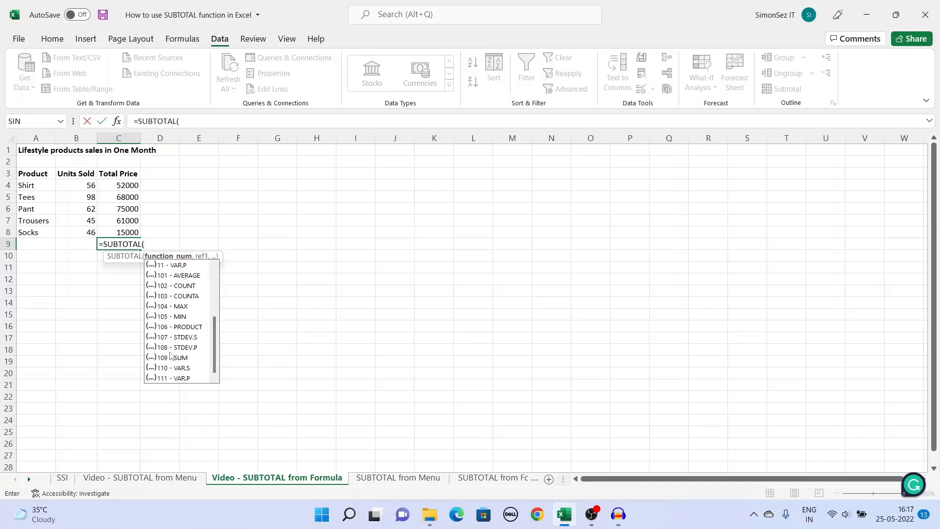
{"action": "scroll", "coordinate": [170, 353], "scroll_direction": "up", "scroll_amount": 3}
{"action": "left_click", "coordinate": [176, 348]}
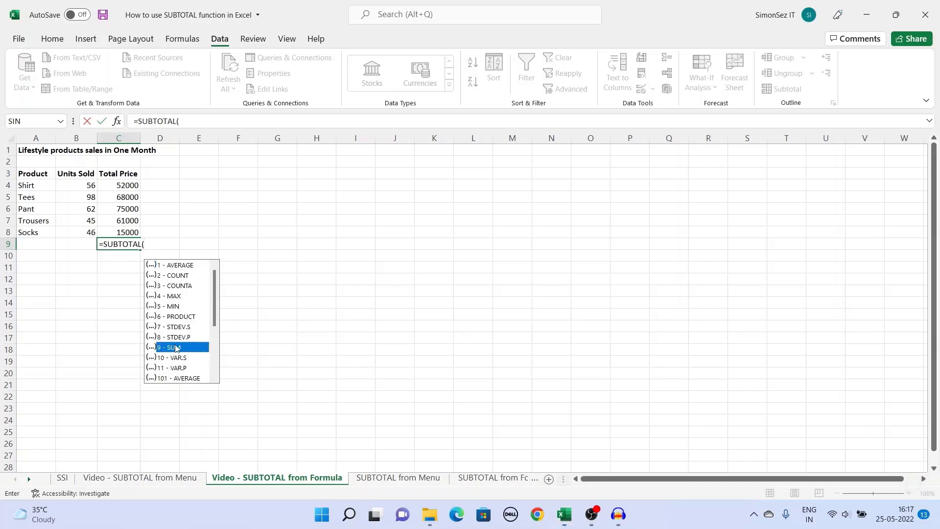
{"action": "double_click", "coordinate": [176, 347]}
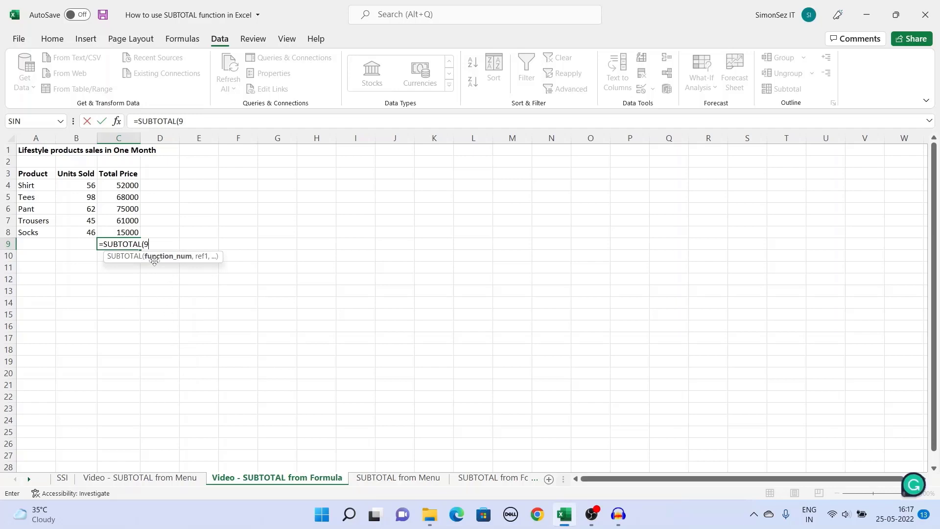
{"action": "type", "text": ","}
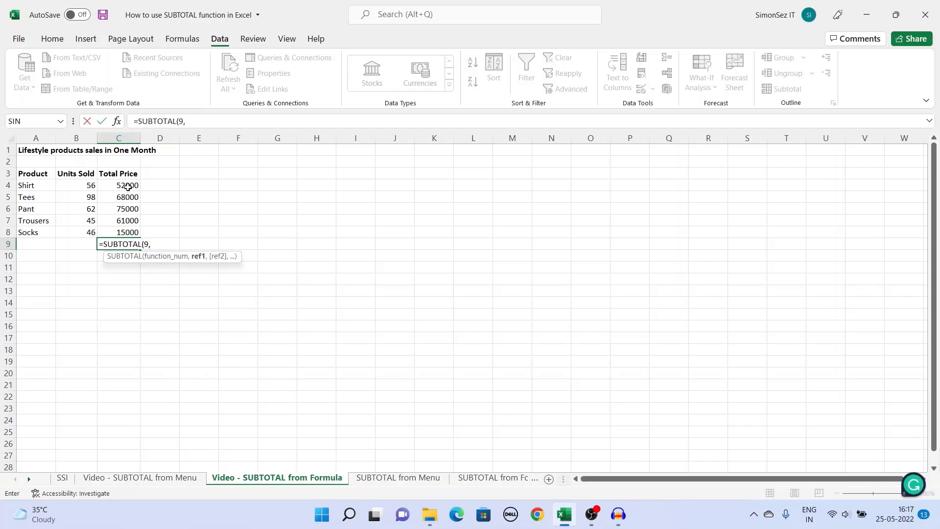
{"action": "left_click_drag", "start_coordinate": [120, 185], "coordinate": [120, 232]}
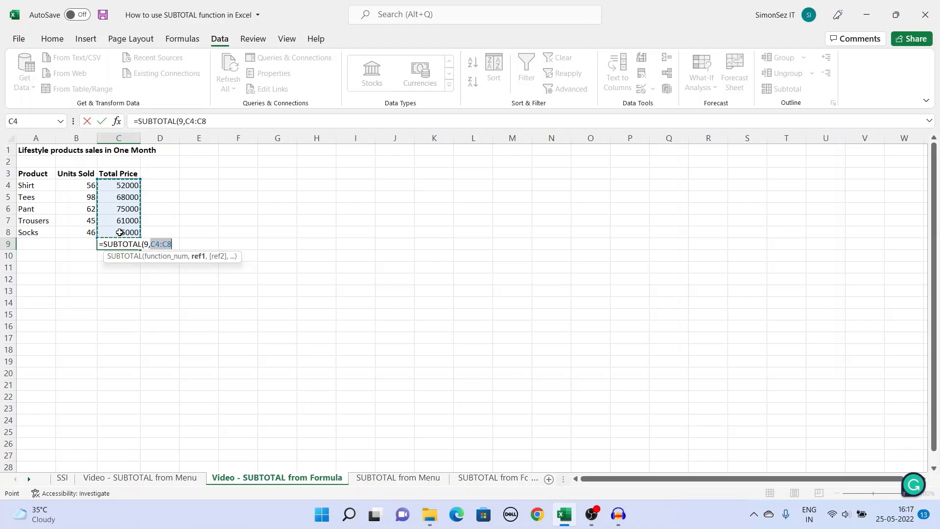
{"action": "type", "text": ")"}
{"action": "key", "text": "Return"}
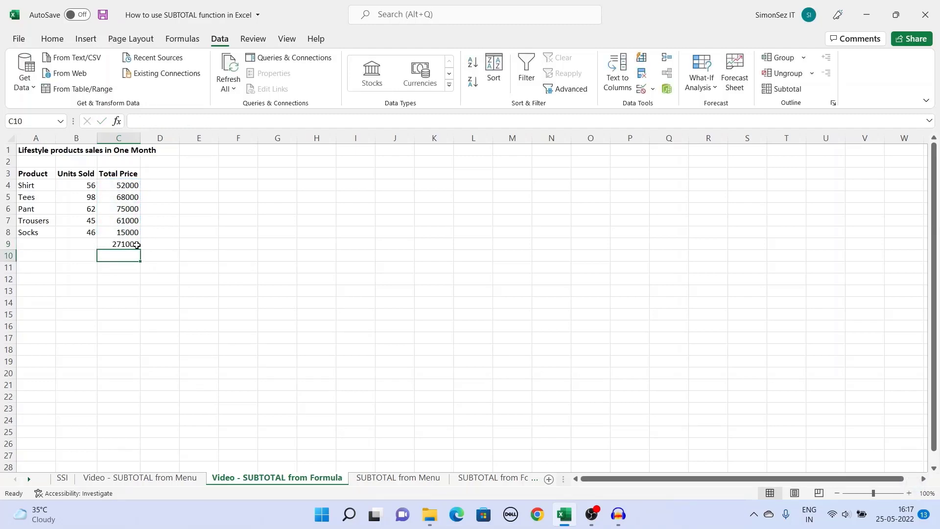
{"action": "left_click", "coordinate": [137, 245]}
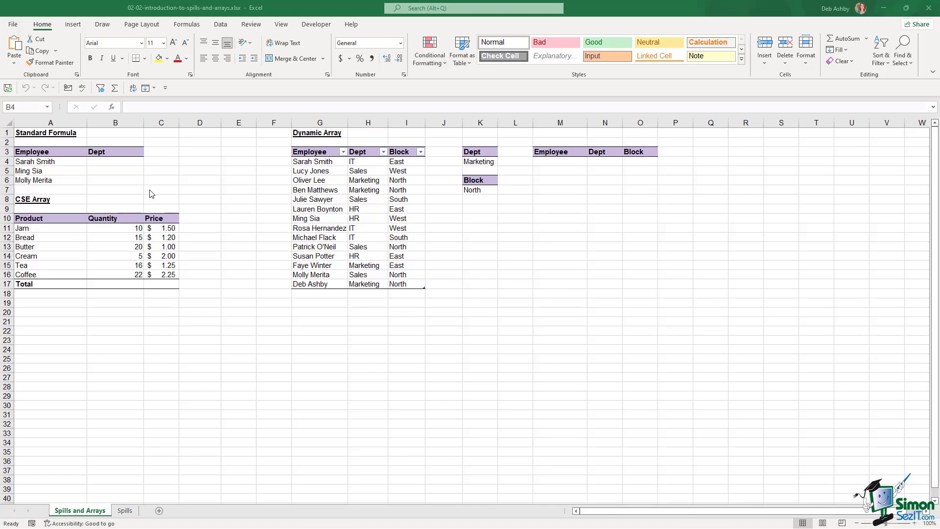
- Enter =VLOOKUP(A4,Employee_Location,2,0) in B4 to return the employee's department
{"action": "left_click", "coordinate": [113, 161]}
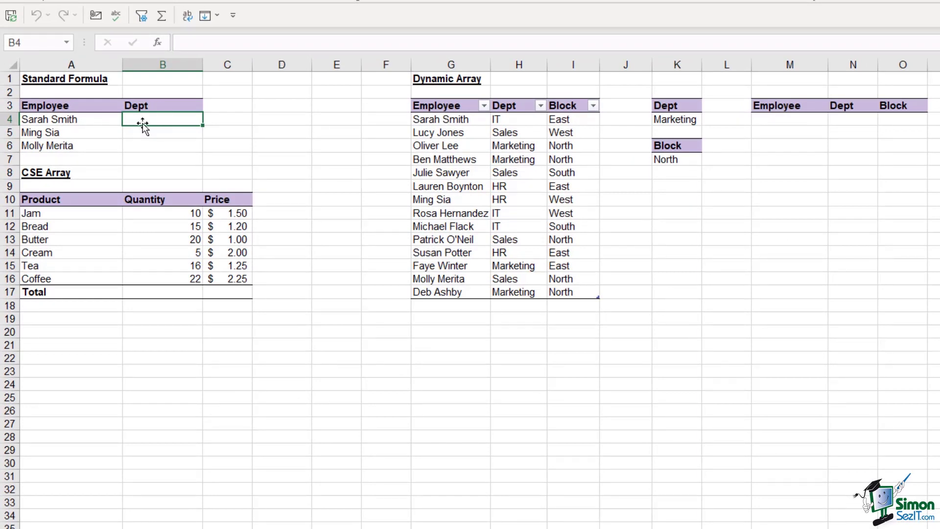
{"action": "left_click_drag", "start_coordinate": [429, 120], "coordinate": [576, 293]}
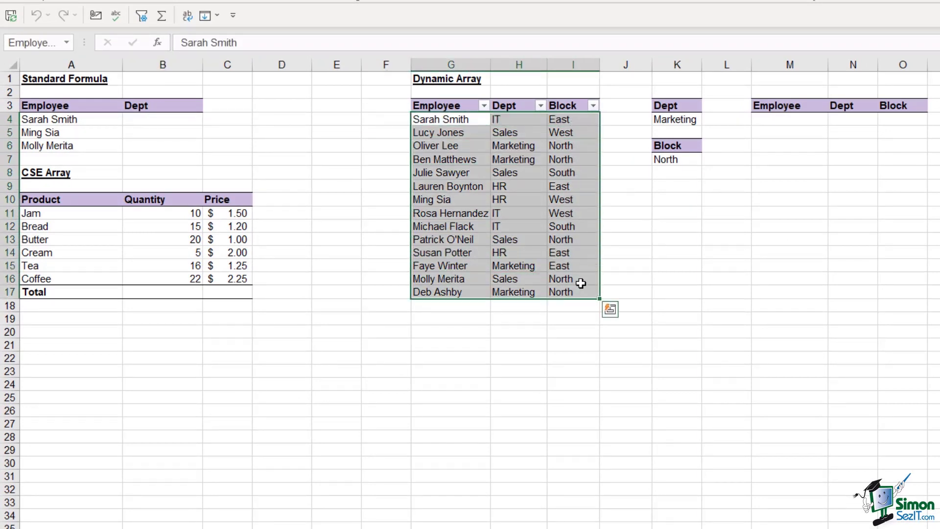
{"action": "left_click", "coordinate": [172, 125]}
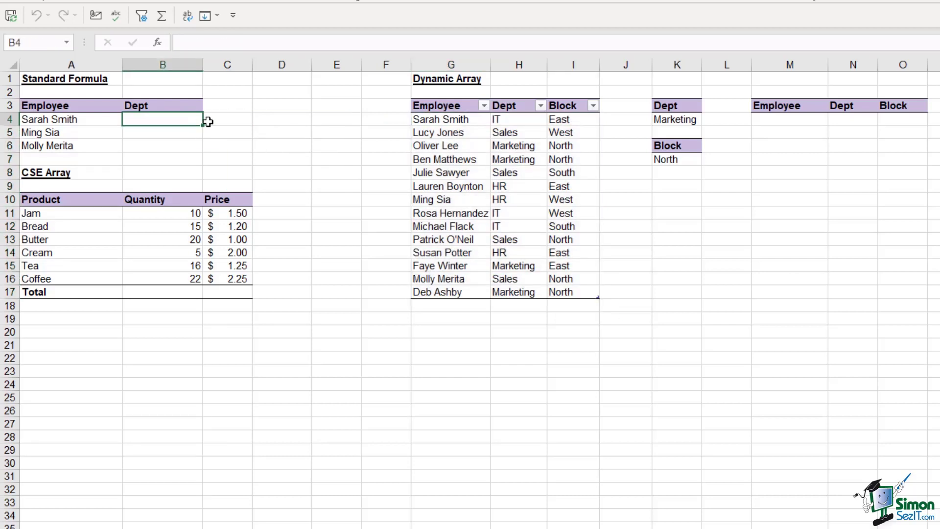
{"action": "type", "text": "="}
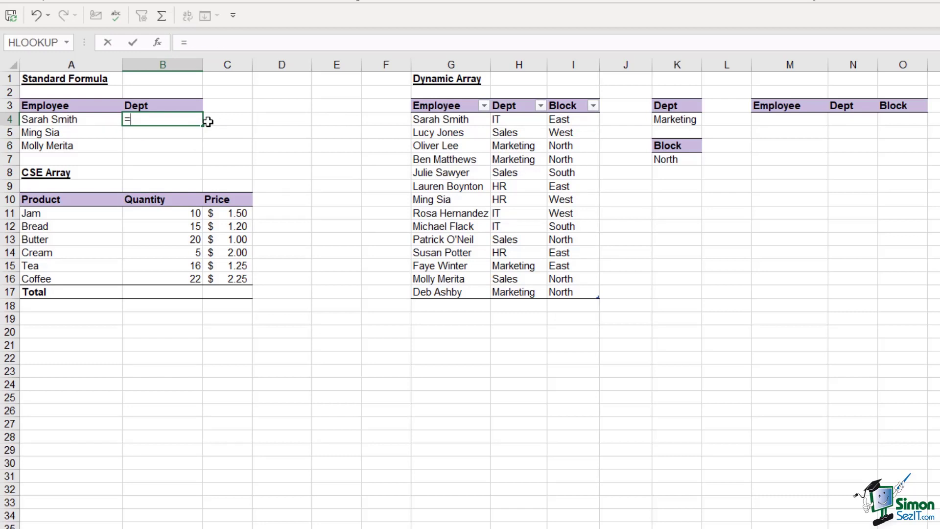
{"action": "type", "text": "VLOOKUP("}
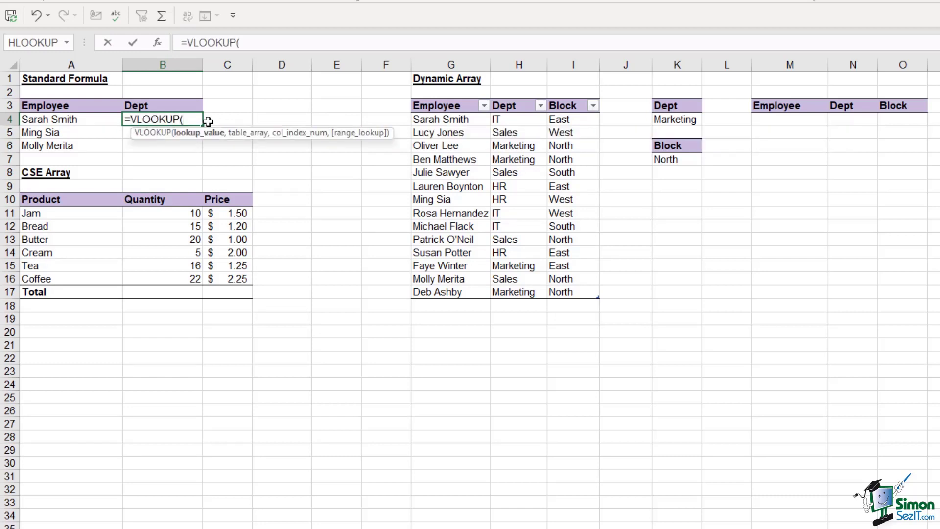
{"action": "left_click", "coordinate": [53, 122]}
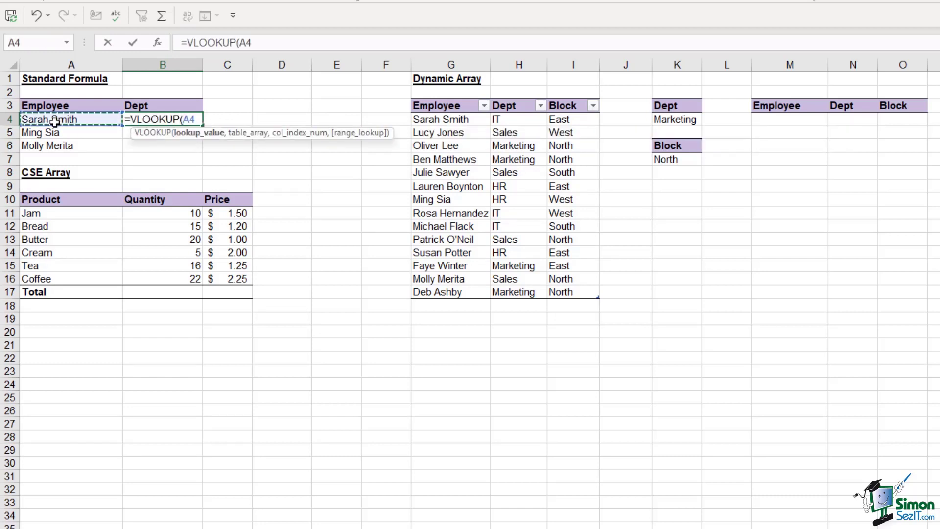
{"action": "type", "text": ","}
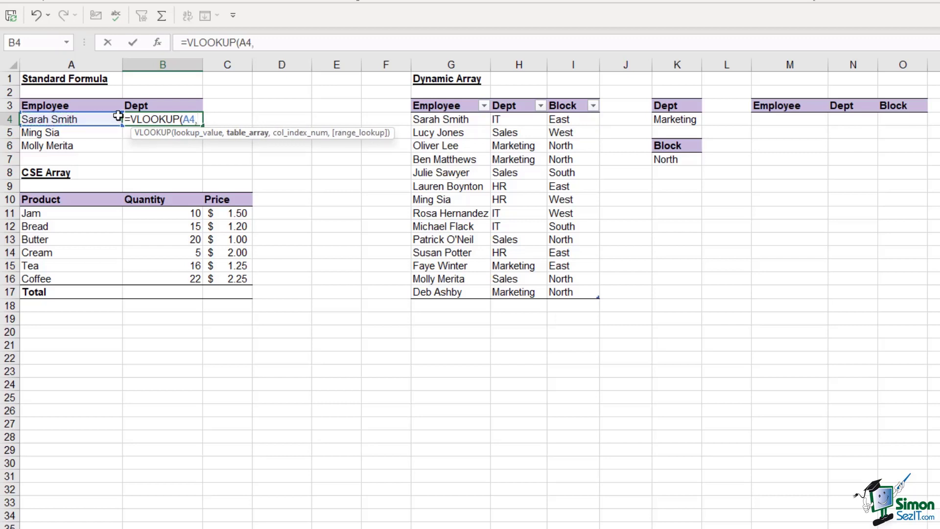
{"action": "left_click_drag", "start_coordinate": [426, 119], "coordinate": [573, 292]}
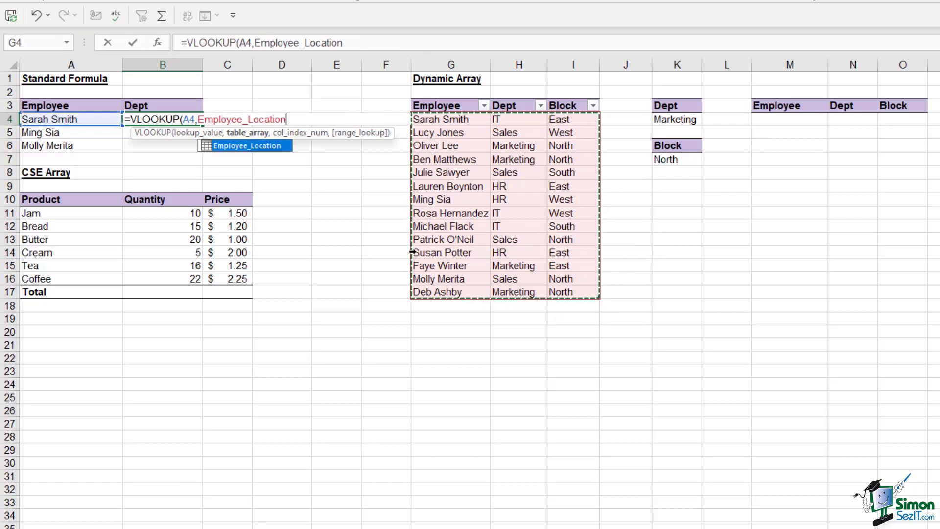
{"action": "type", "text": ","}
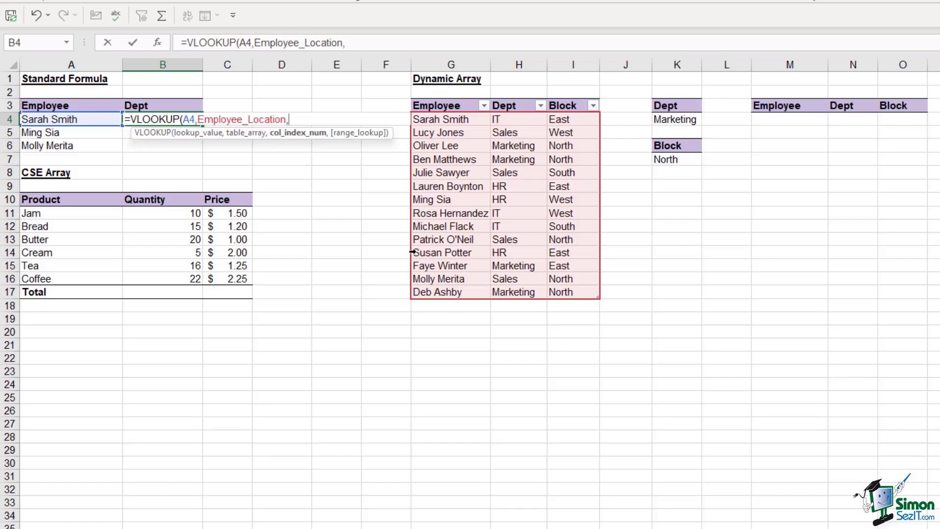
{"action": "type", "text": "2,"}
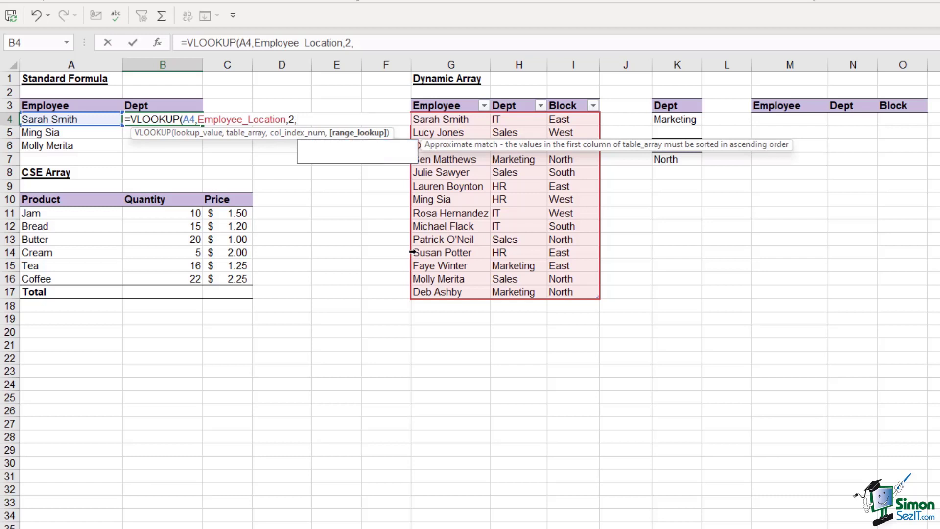
{"action": "type", "text": "0)"}
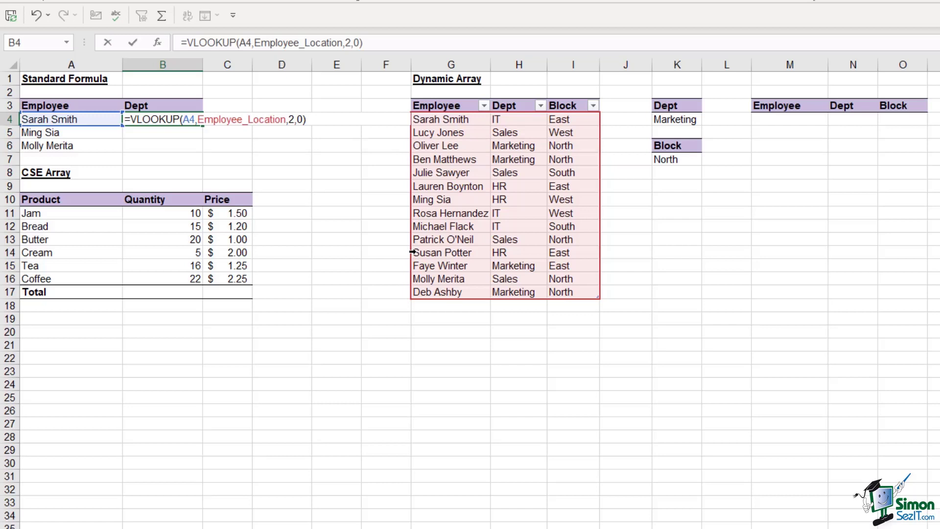
{"action": "key", "text": "Return"}
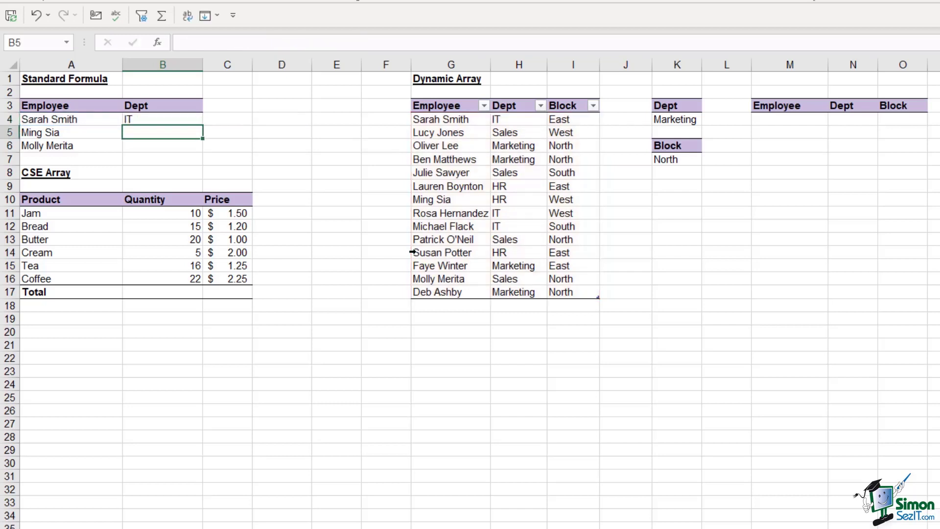
- Fill the B4 VLOOKUP formula down to B6, returning IT, HR and Sales
{"action": "left_click", "coordinate": [162, 119]}
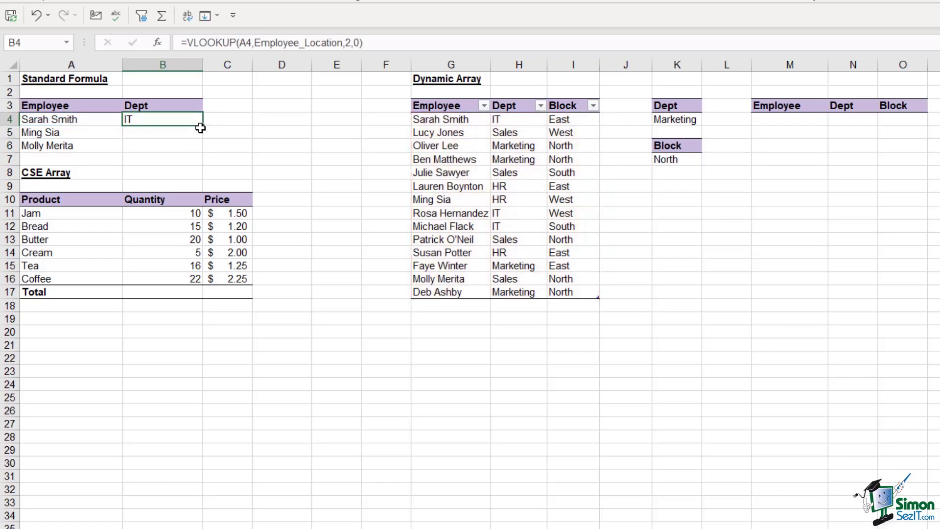
{"action": "left_click_drag", "start_coordinate": [202, 124], "coordinate": [206, 150]}
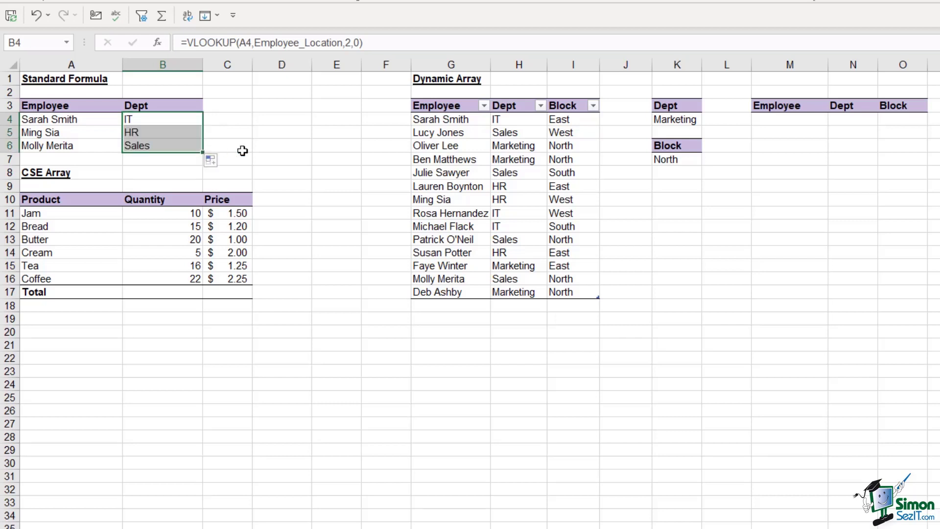
{"action": "left_click", "coordinate": [178, 120]}
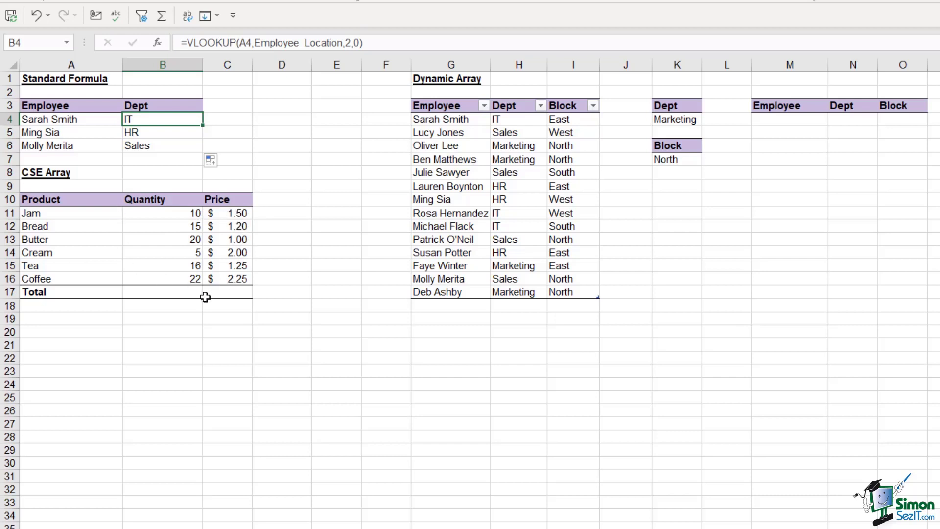
- Review the Jam, Bread and Butter quantities and prices in B11:C13 beside total cell C17
{"action": "left_click", "coordinate": [225, 293]}
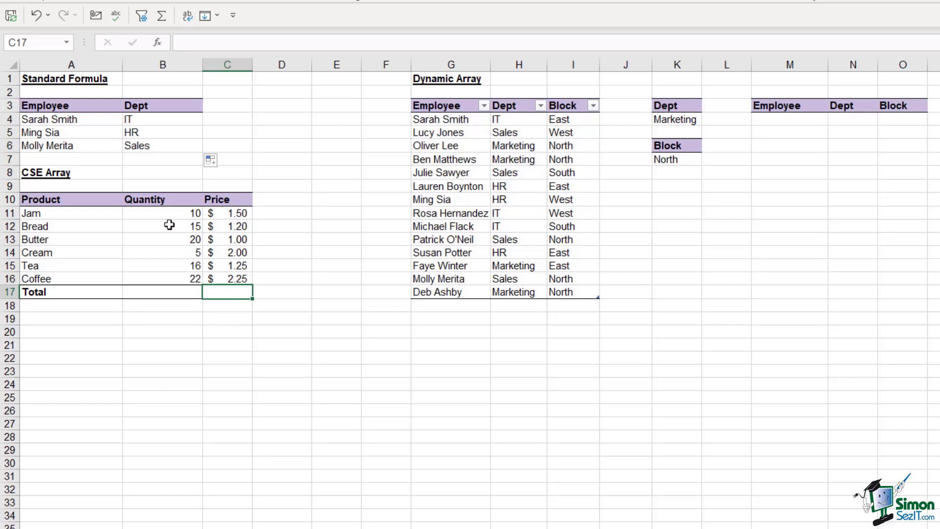
{"action": "left_click", "coordinate": [154, 213]}
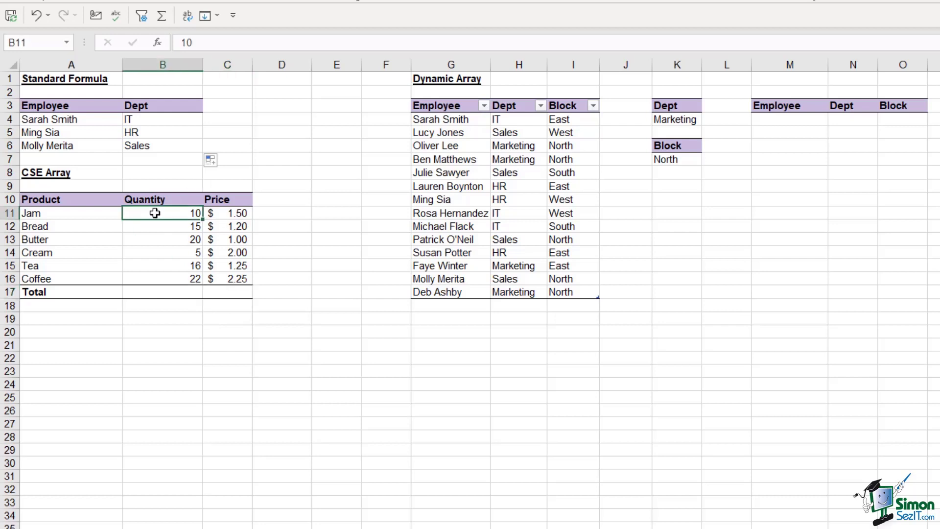
{"action": "left_click", "coordinate": [228, 213]}
{"action": "left_click", "coordinate": [177, 228]}
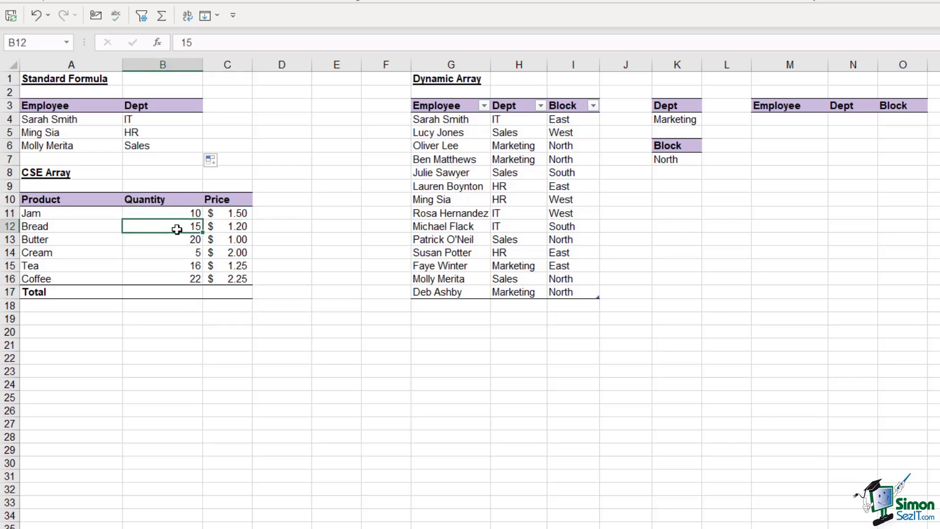
{"action": "left_click", "coordinate": [224, 226]}
{"action": "left_click", "coordinate": [190, 239]}
{"action": "left_click", "coordinate": [226, 239]}
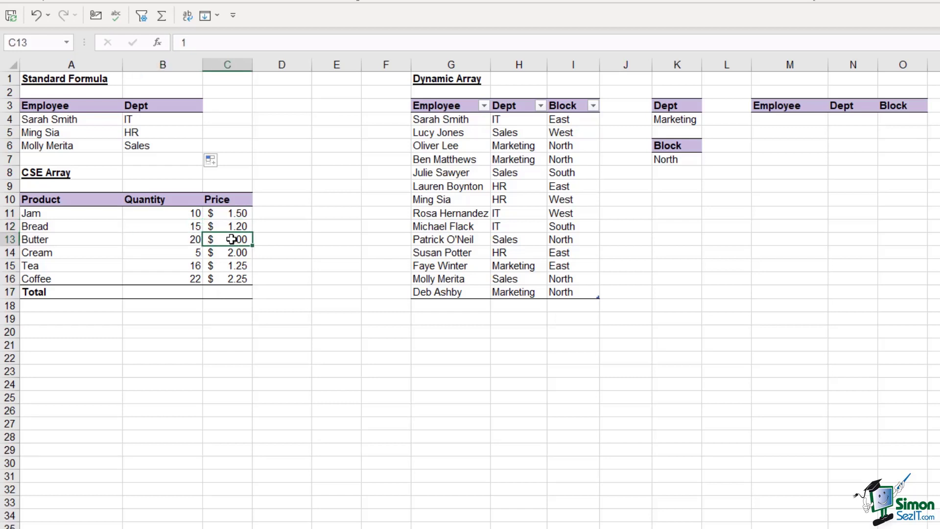
{"action": "left_click", "coordinate": [228, 293]}
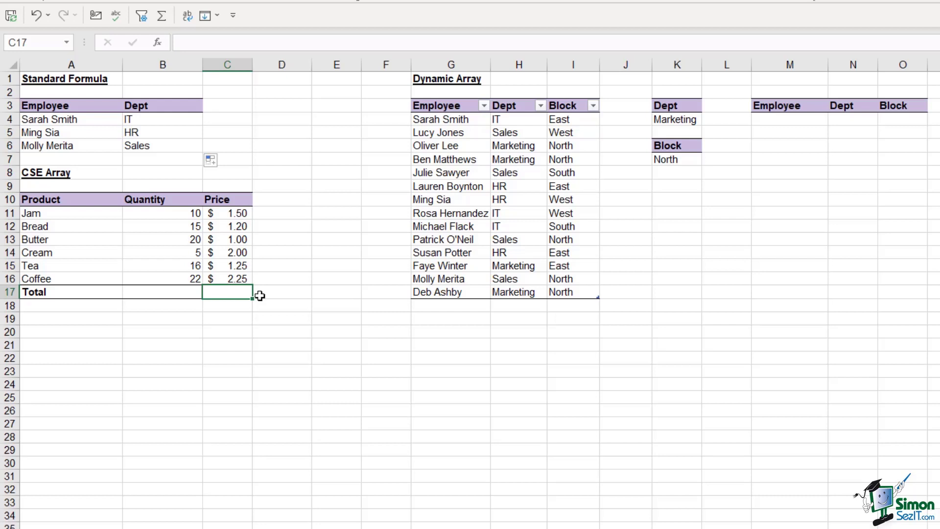
- Enter =SUM(B11:B16*C11:C16) in C17 as an array formula with Ctrl+Shift+Enter
{"action": "type", "text": "="}
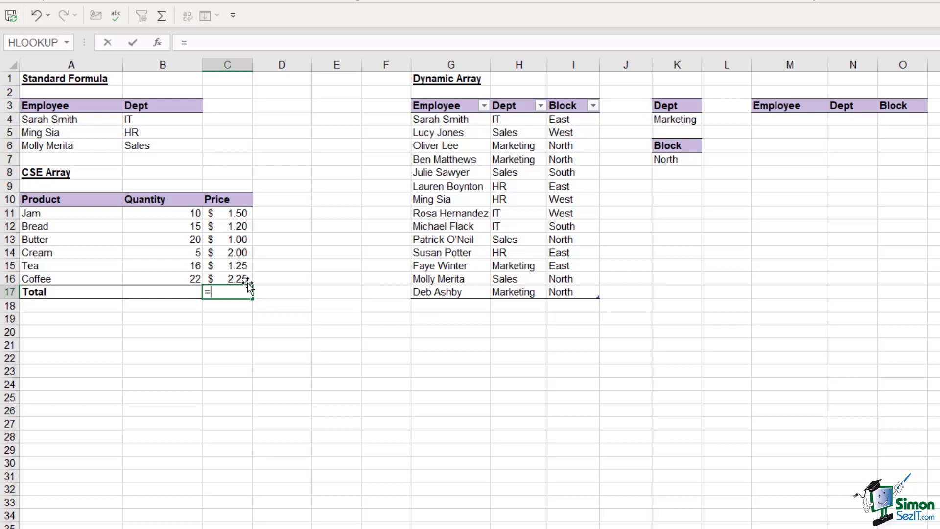
{"action": "type", "text": "SUM("}
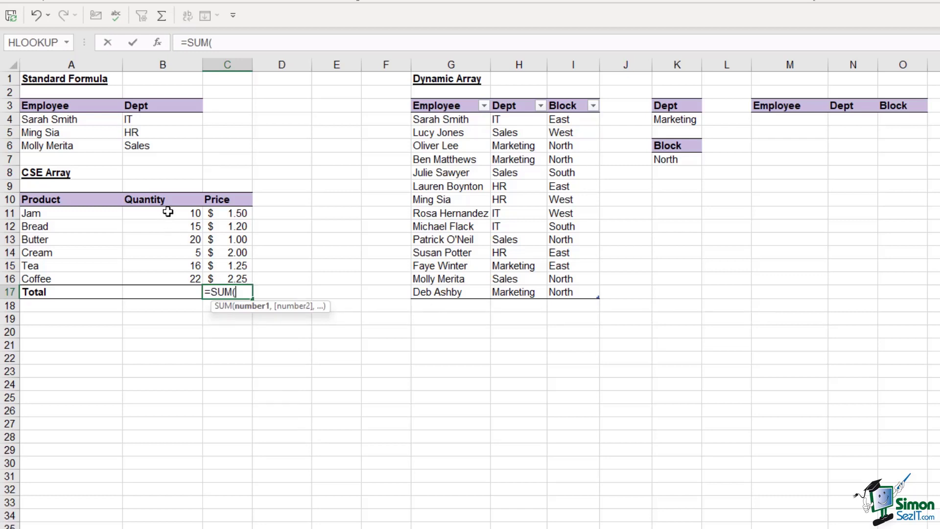
{"action": "left_click_drag", "start_coordinate": [167, 212], "coordinate": [174, 280]}
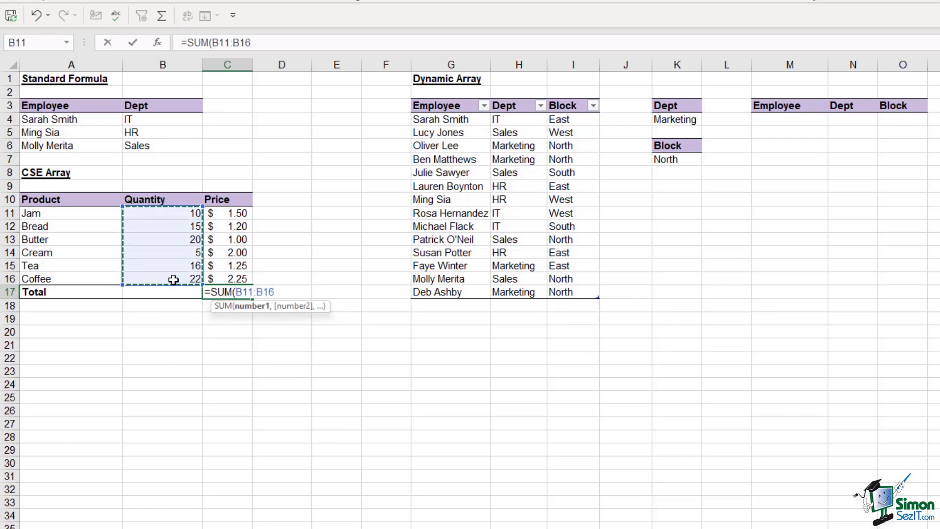
{"action": "type", "text": "*"}
{"action": "left_click_drag", "start_coordinate": [222, 213], "coordinate": [231, 273]}
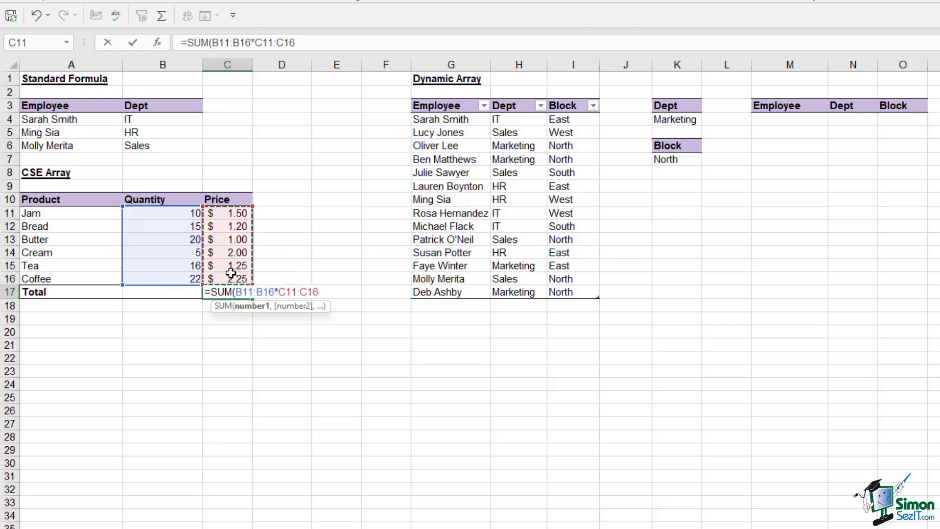
{"action": "type", "text": ")"}
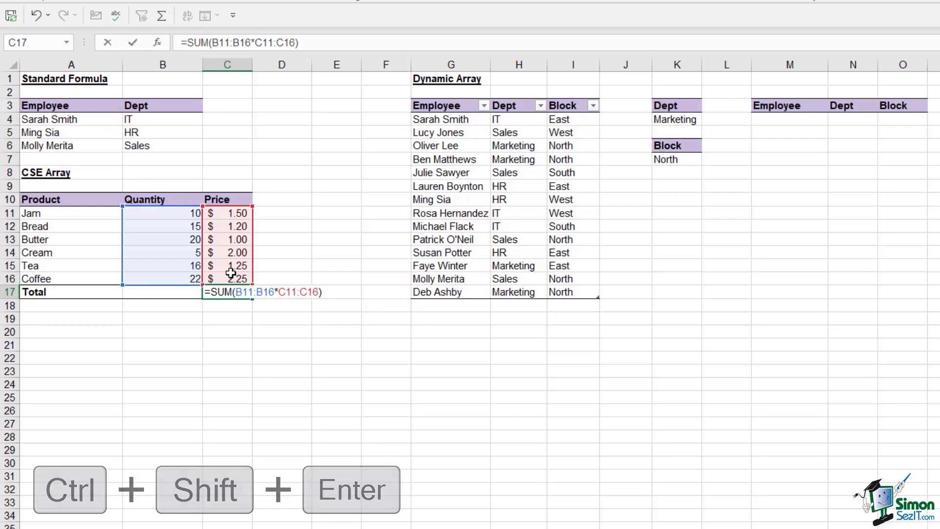
{"action": "key", "text": "ctrl+shift+Return"}
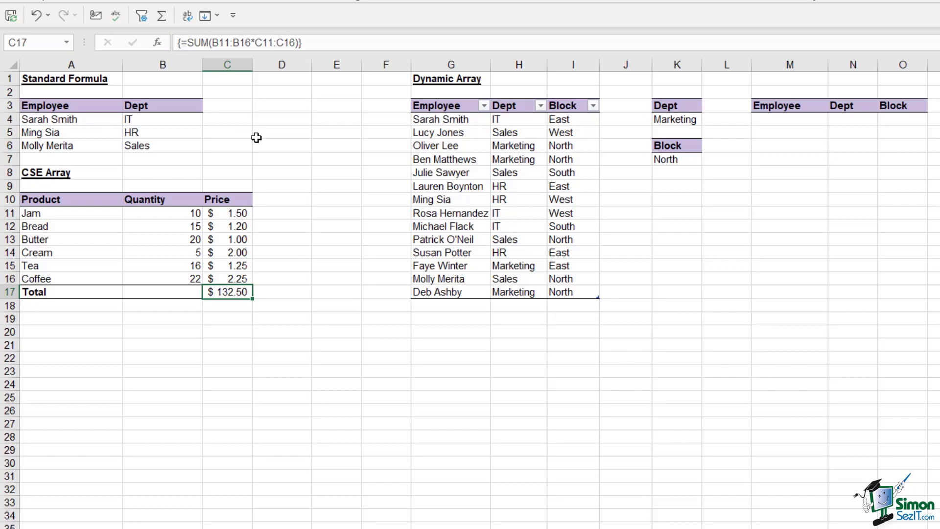
- Identify the Marketing department criterion in K4 and the output cell M4 under the Employee header
{"action": "left_click", "coordinate": [801, 120]}
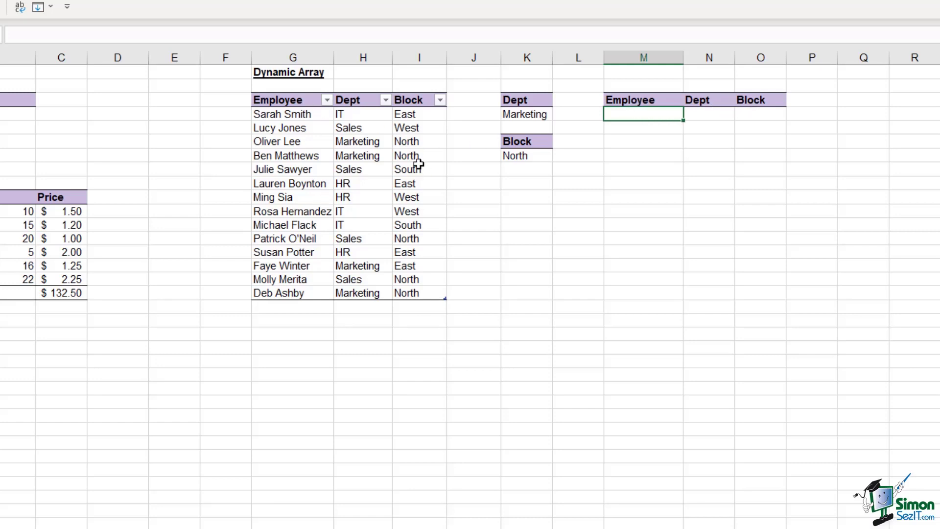
{"action": "left_click", "coordinate": [525, 114]}
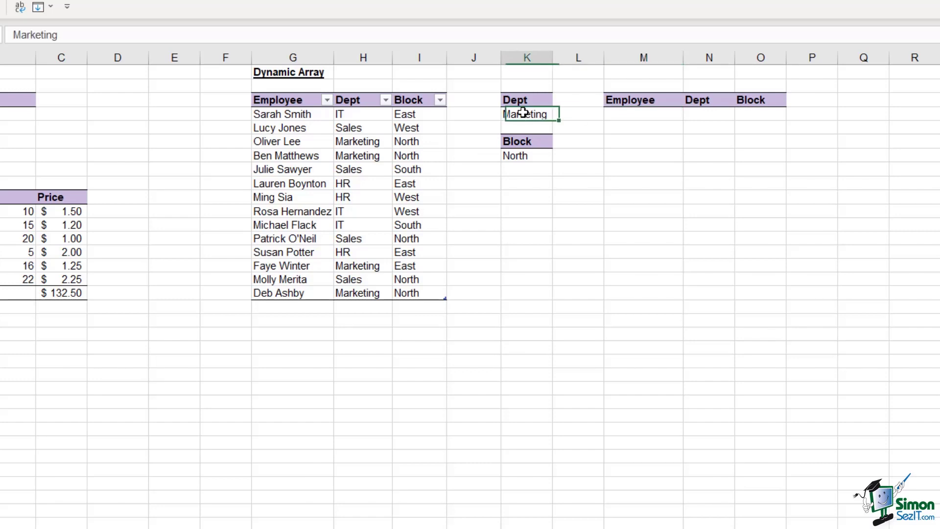
{"action": "left_click", "coordinate": [520, 155]}
{"action": "left_click", "coordinate": [523, 117]}
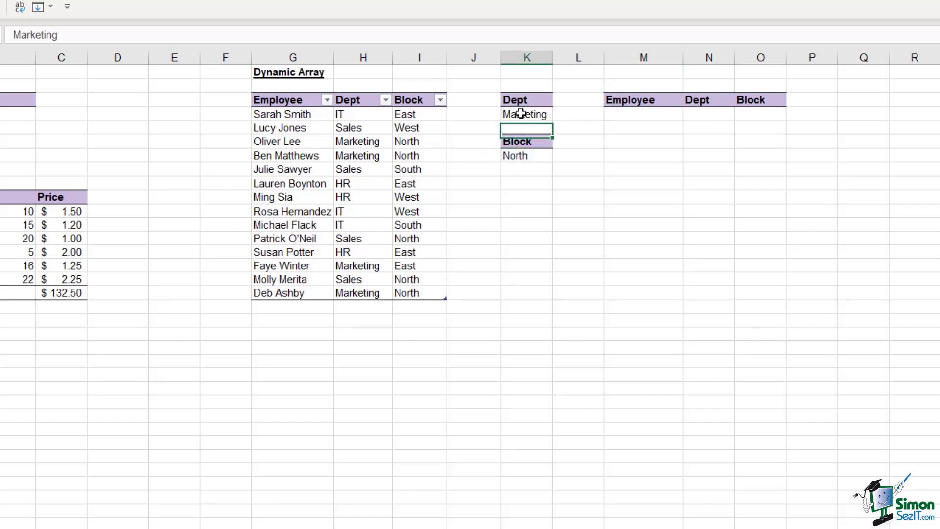
{"action": "left_click", "coordinate": [642, 119]}
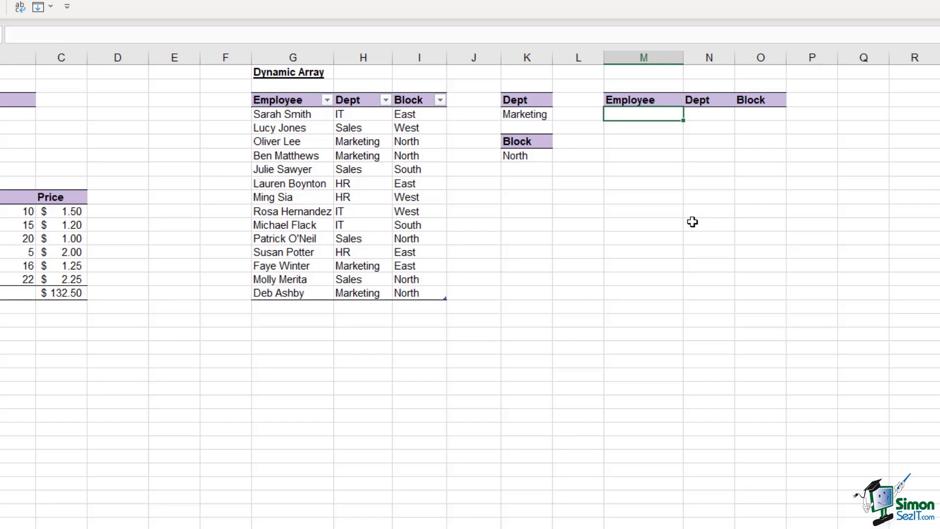
- Enter =FILTER(Employee_Location,Employee_Location[Dept]=K4) in M4, spilling the four Marketing employees
{"action": "type", "text": "=FILTER("}
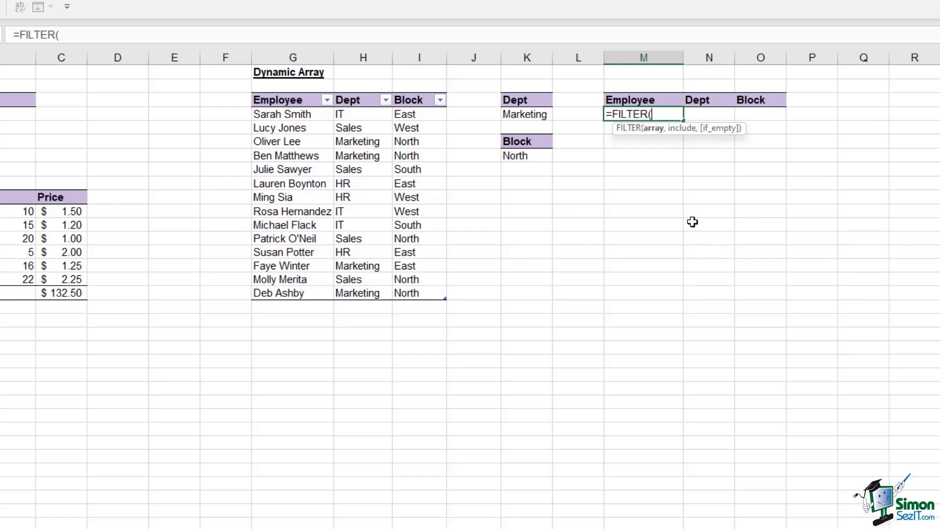
{"action": "left_click", "coordinate": [271, 115]}
{"action": "left_click_drag", "start_coordinate": [271, 115], "coordinate": [419, 295]}
{"action": "type", "text": ","}
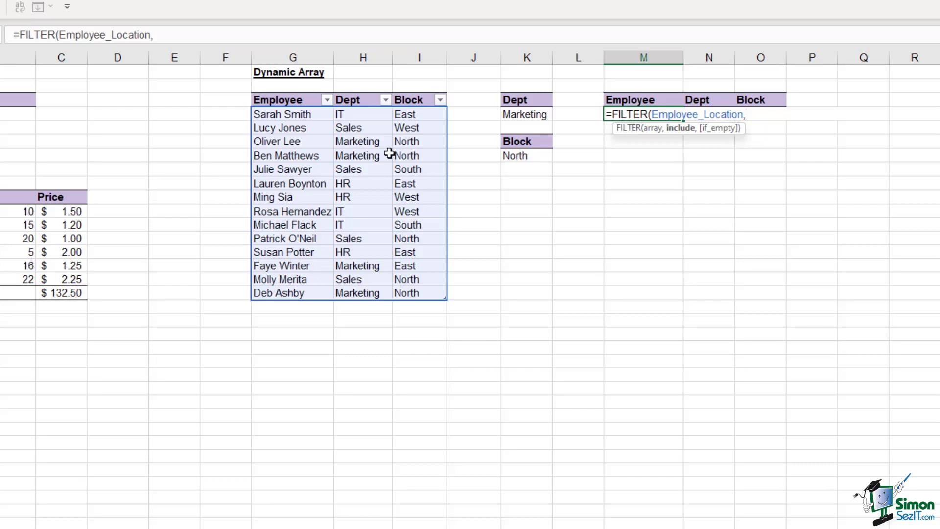
{"action": "left_click_drag", "start_coordinate": [360, 116], "coordinate": [367, 290]}
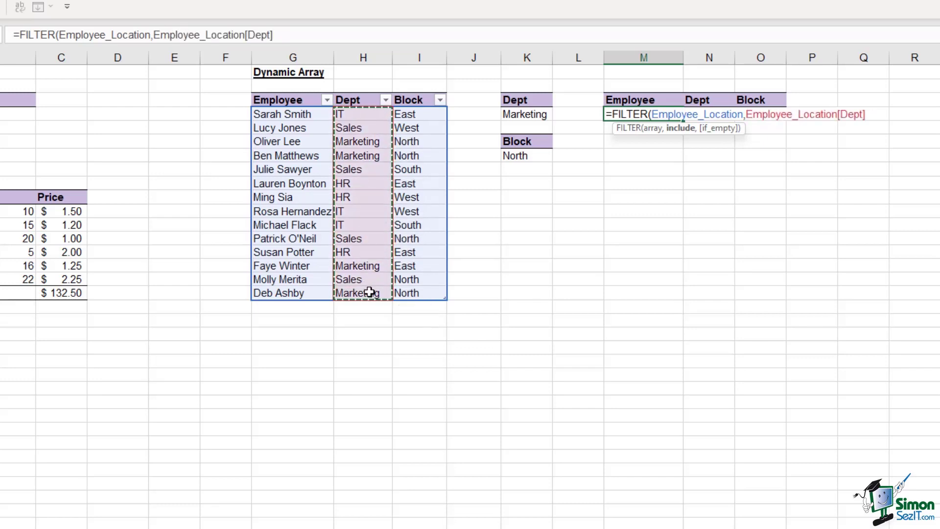
{"action": "type", "text": "="}
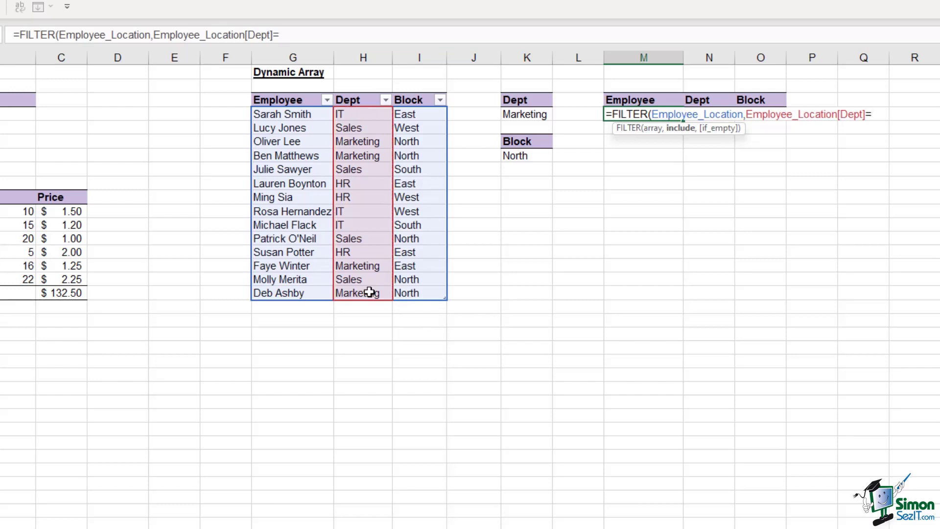
{"action": "left_click", "coordinate": [532, 114]}
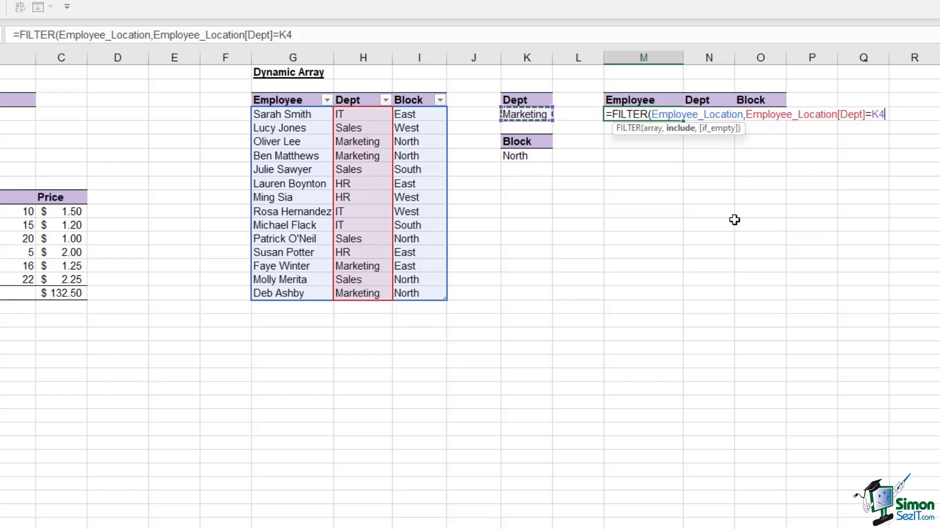
{"action": "type", "text": ")"}
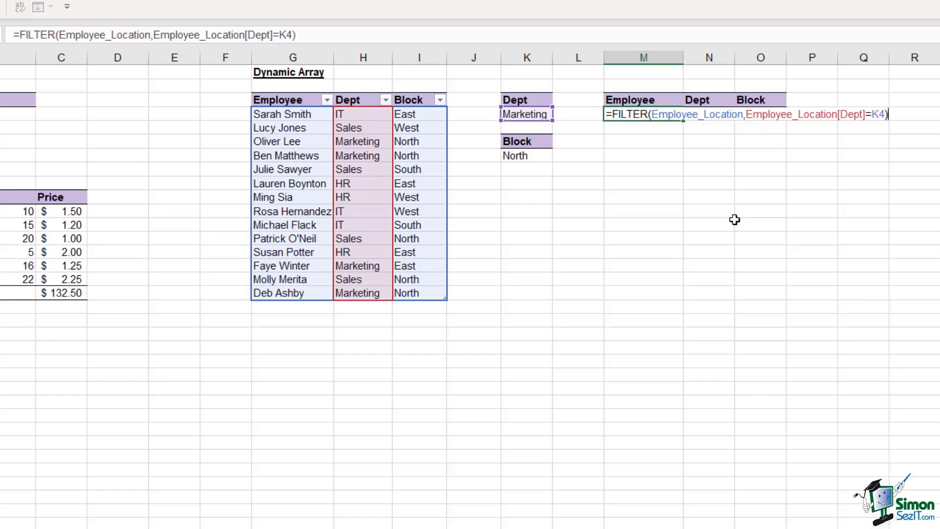
{"action": "key", "text": "Return"}
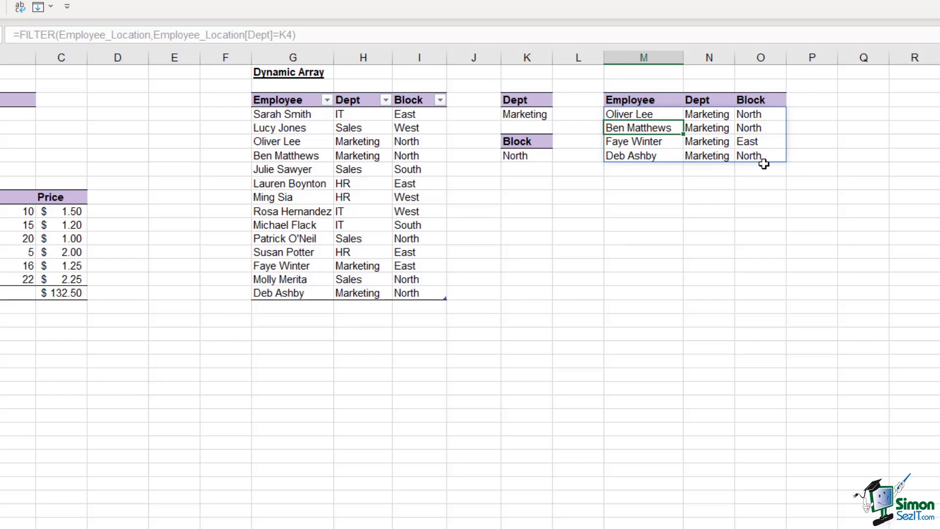
- Change the K4 department criterion to Sales and check the updated FILTER results in M4
{"action": "left_click", "coordinate": [529, 116]}
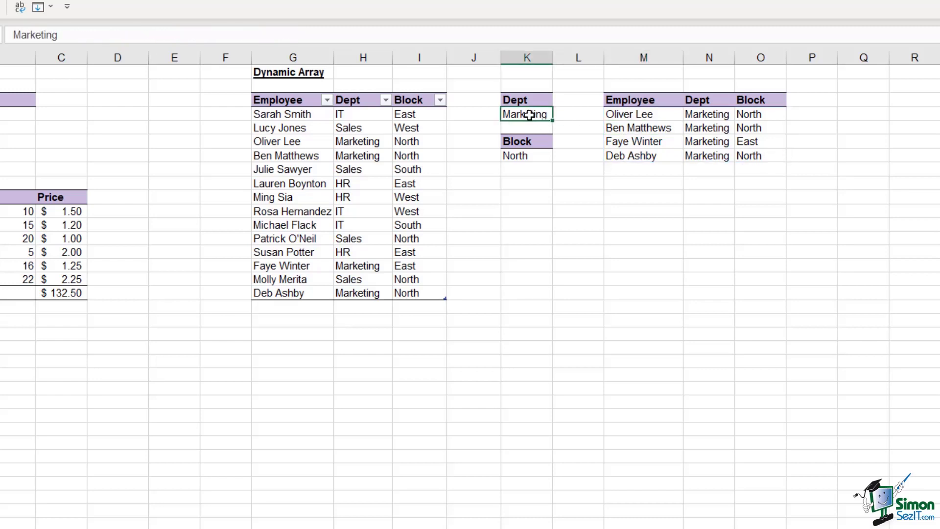
{"action": "type", "text": "Sa"}
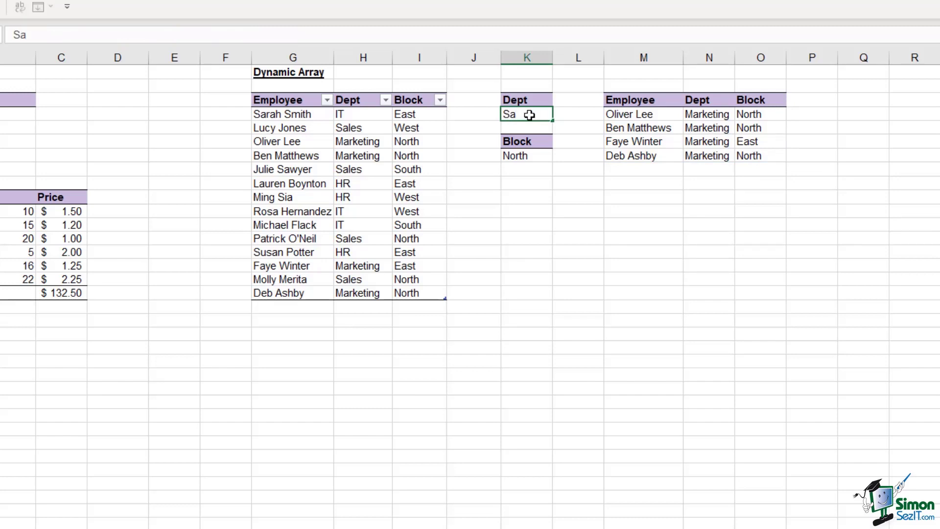
{"action": "type", "text": "les"}
{"action": "key", "text": "Return"}
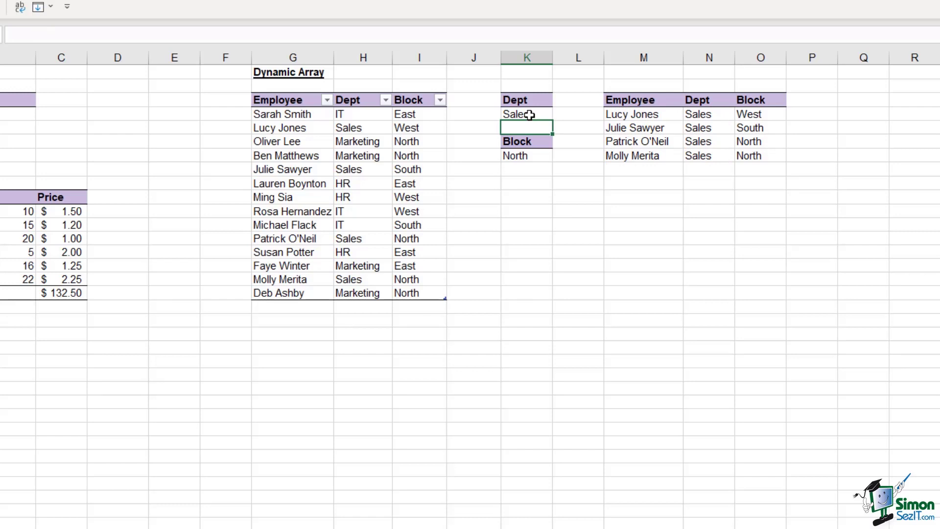
{"action": "left_click", "coordinate": [637, 114]}
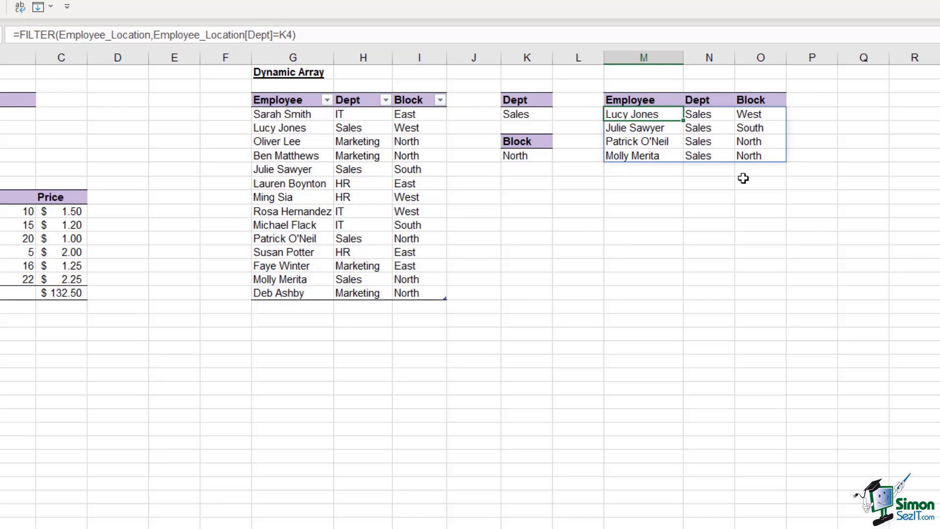
{"action": "left_click", "coordinate": [273, 238]}
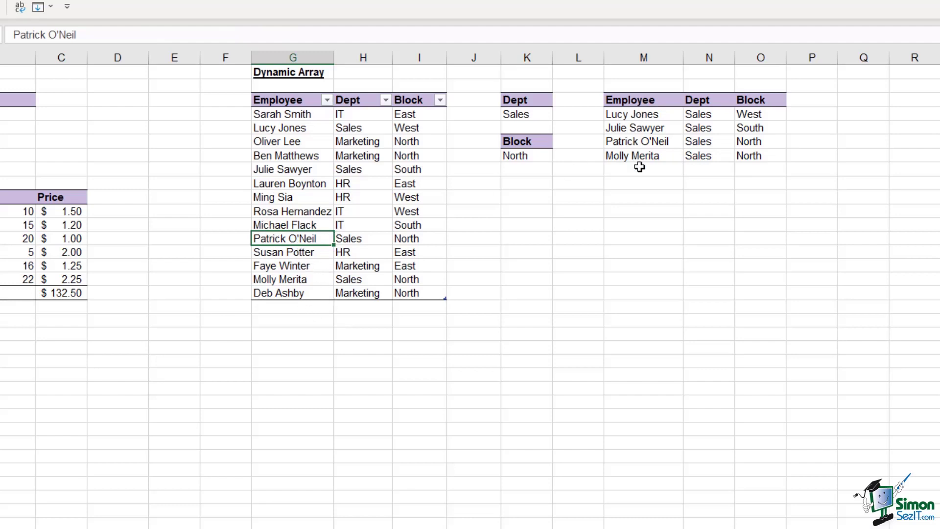
{"action": "left_click", "coordinate": [293, 309]}
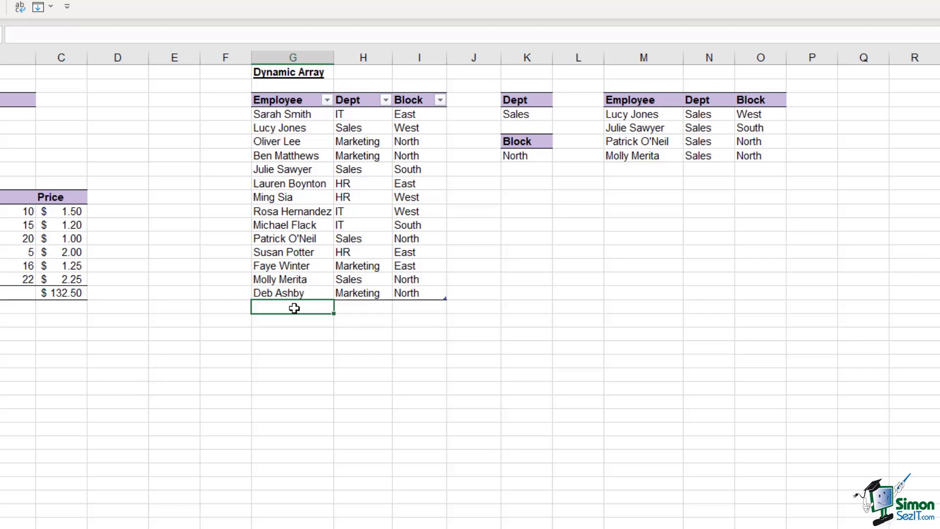
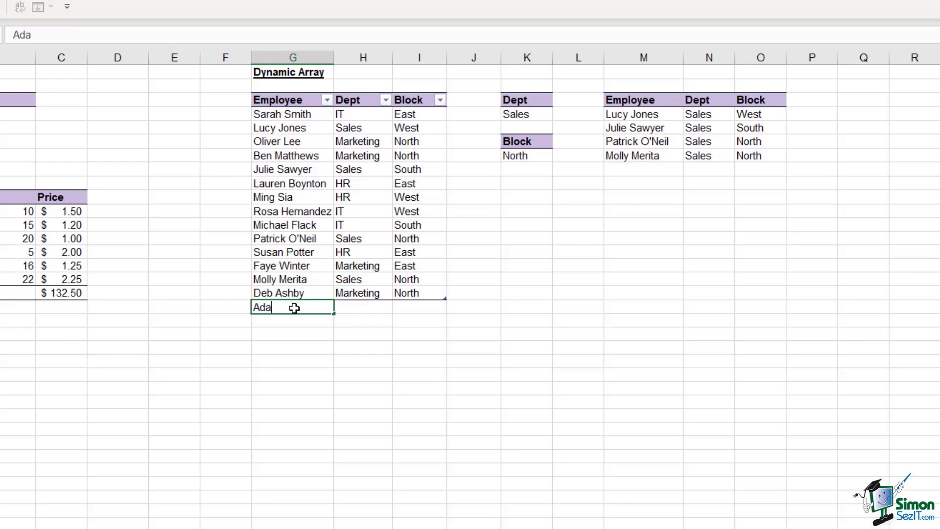
{"action": "key", "text": "Tab"}
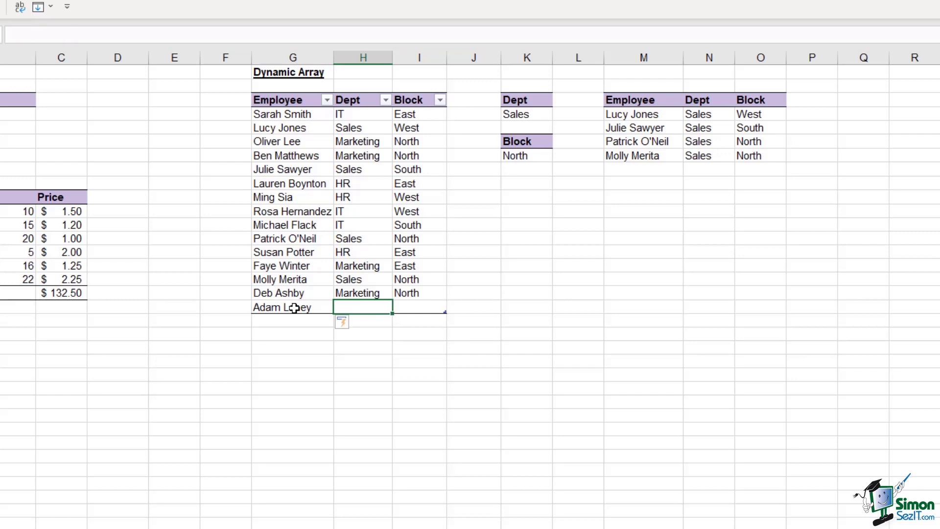
{"action": "type", "text": "Sa"}
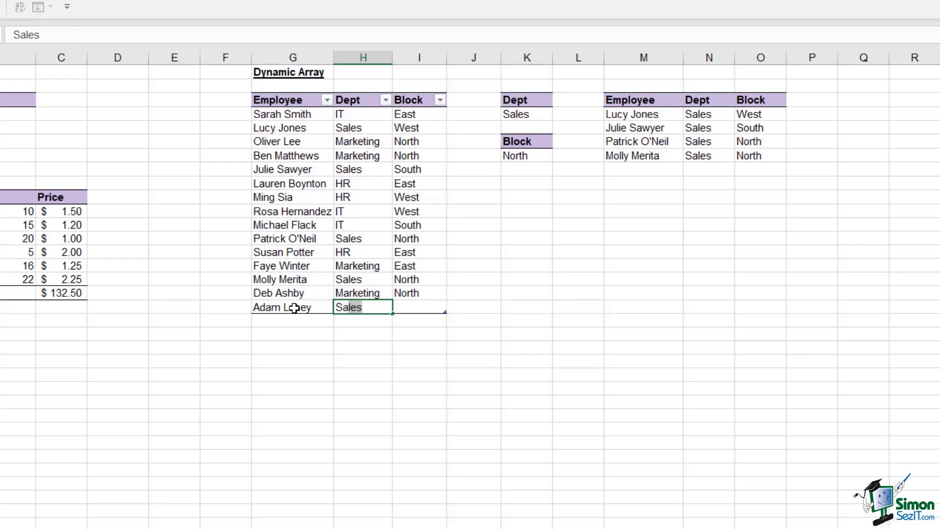
{"action": "type", "text": "les"}
{"action": "key", "text": "Tab"}
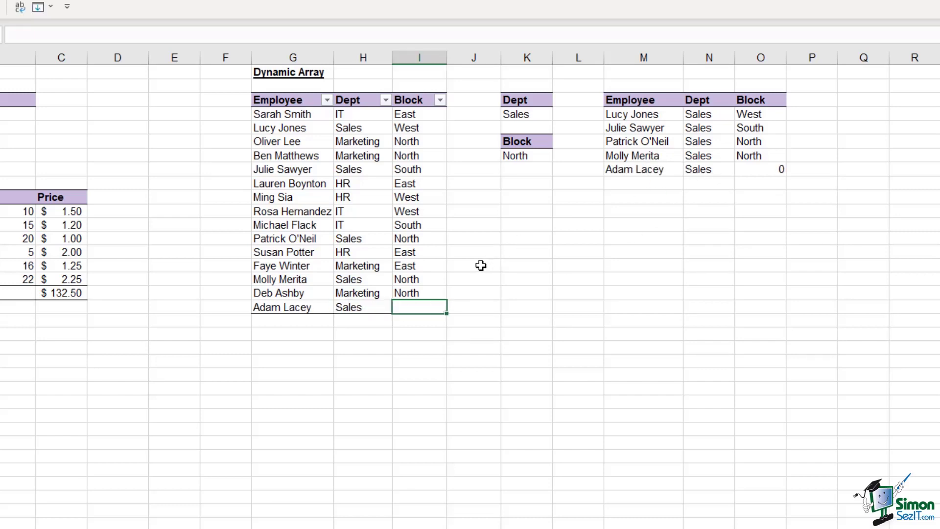
{"action": "type", "text": "East"}
{"action": "key", "text": "Return"}
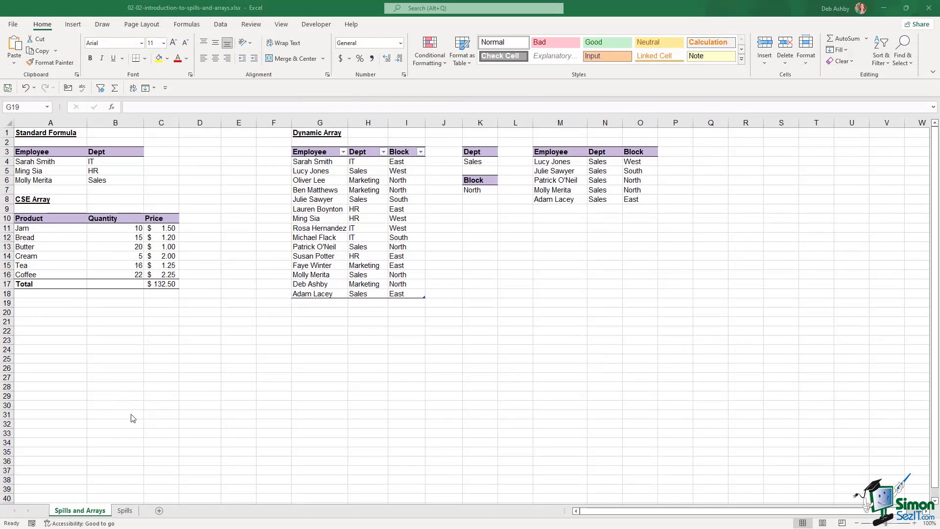
- Go to the Spills sheet and highlight the first- and last-name columns of the A5:B16 list
{"action": "left_click", "coordinate": [125, 512]}
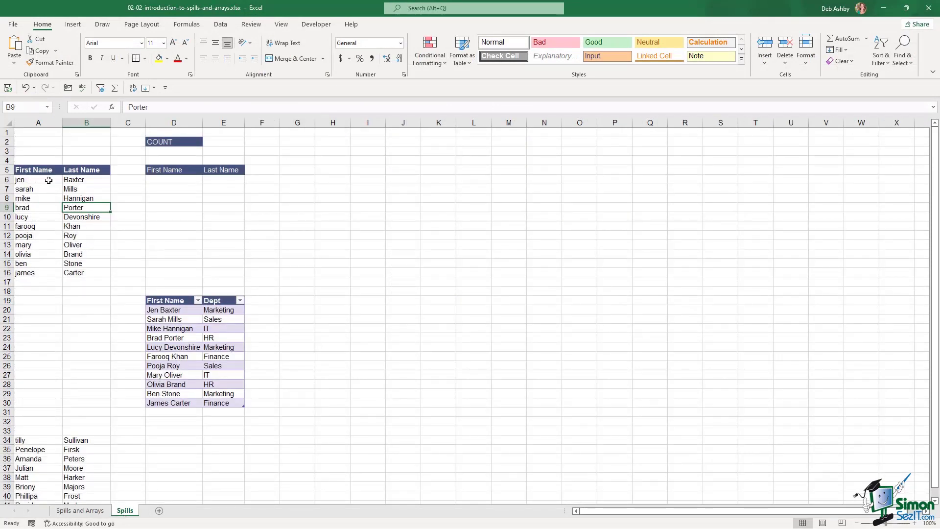
{"action": "left_click", "coordinate": [30, 172]}
{"action": "left_click_drag", "start_coordinate": [31, 171], "coordinate": [82, 268]}
{"action": "left_click", "coordinate": [35, 200]}
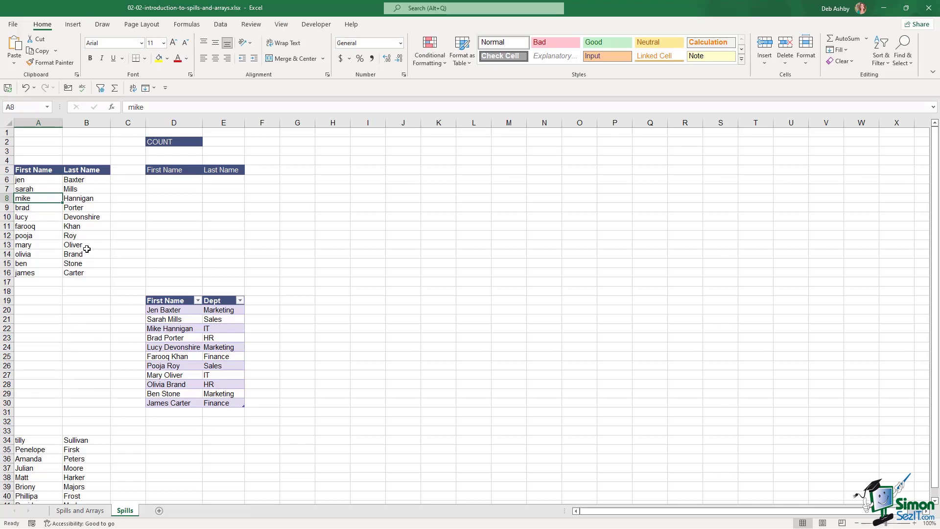
{"action": "left_click_drag", "start_coordinate": [46, 181], "coordinate": [39, 273]}
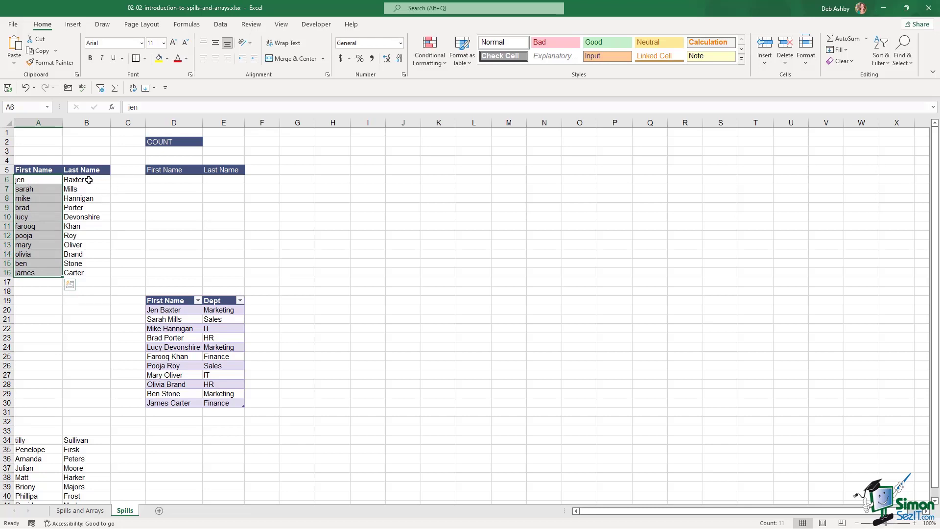
{"action": "left_click_drag", "start_coordinate": [89, 180], "coordinate": [88, 273]}
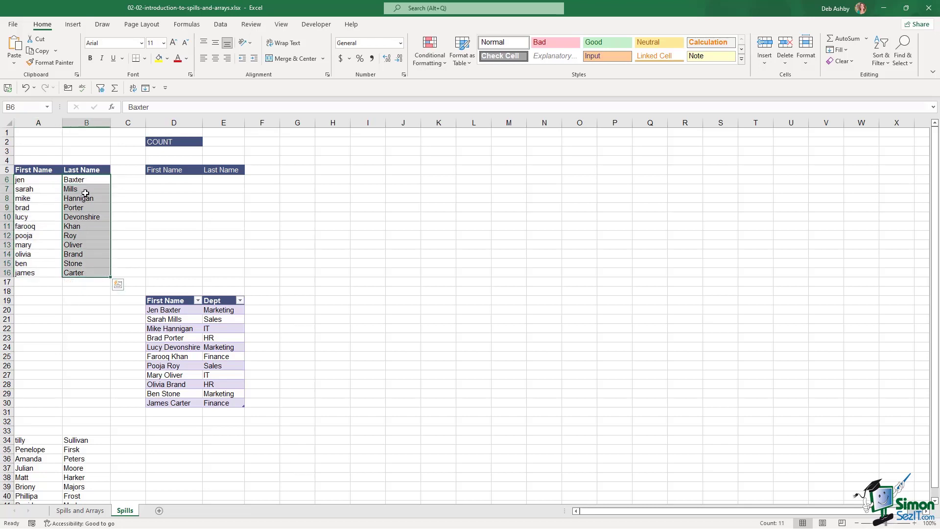
{"action": "left_click_drag", "start_coordinate": [35, 180], "coordinate": [37, 271]}
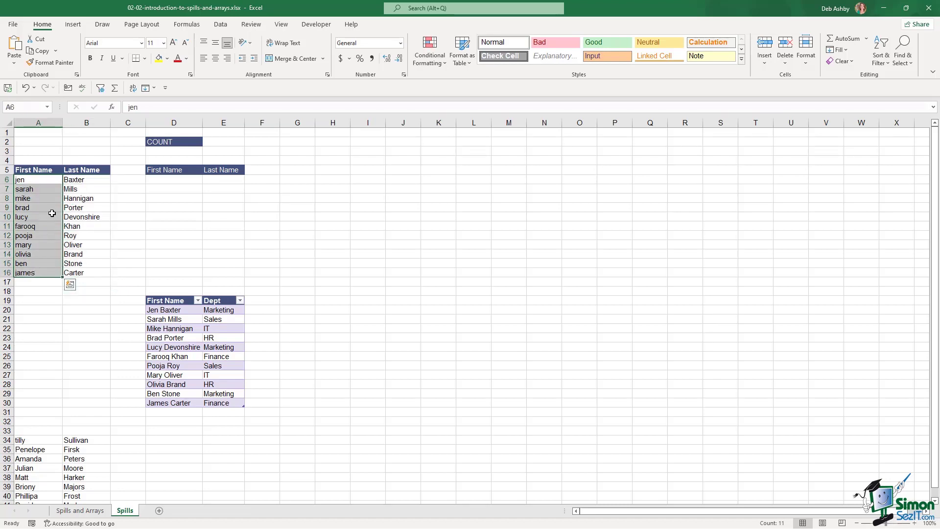
{"action": "left_click", "coordinate": [83, 181]}
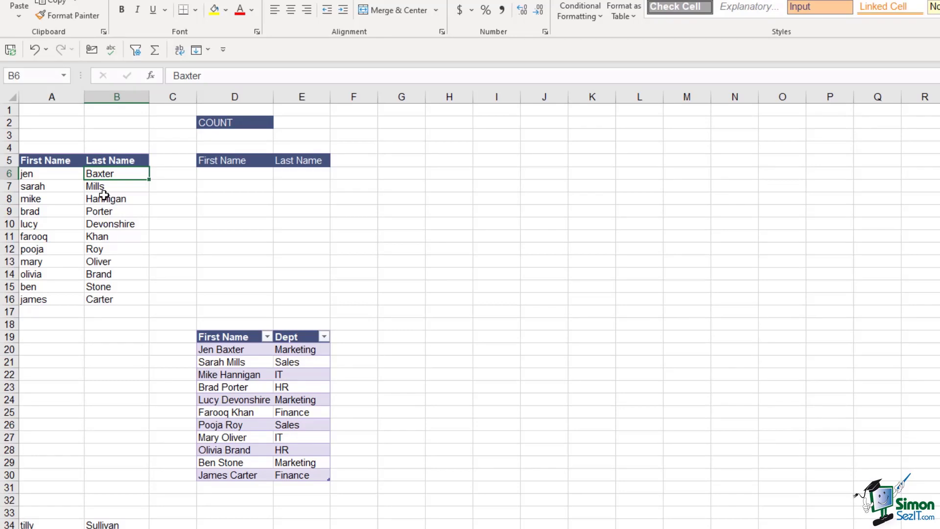
- Convert the A5:B16 name list into a table with headers and a purple banded style
{"action": "left_click", "coordinate": [103, 206]}
{"action": "key", "text": "ctrl+t"}
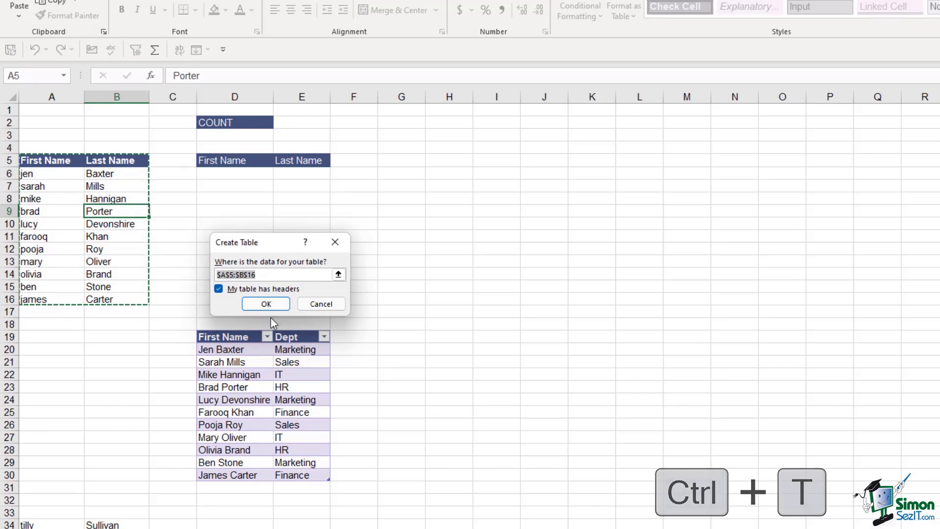
{"action": "left_click", "coordinate": [265, 304]}
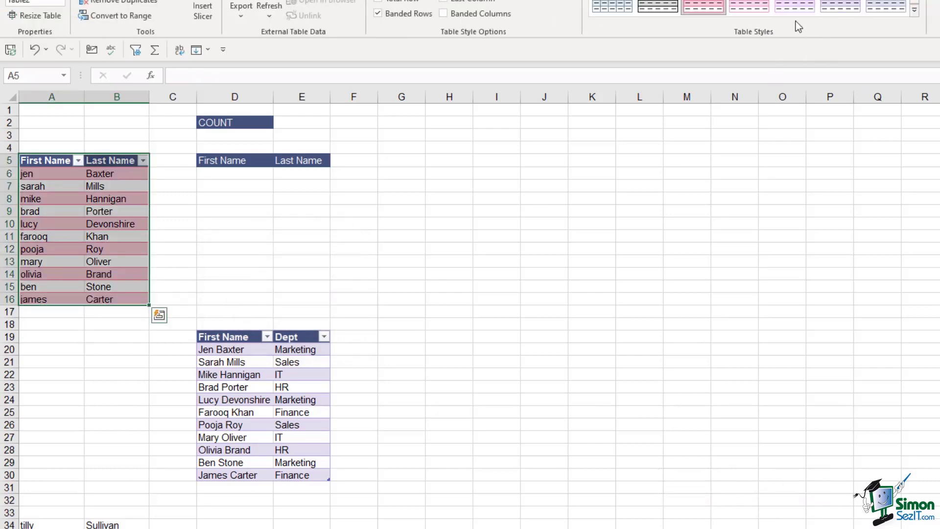
{"action": "left_click", "coordinate": [837, 4]}
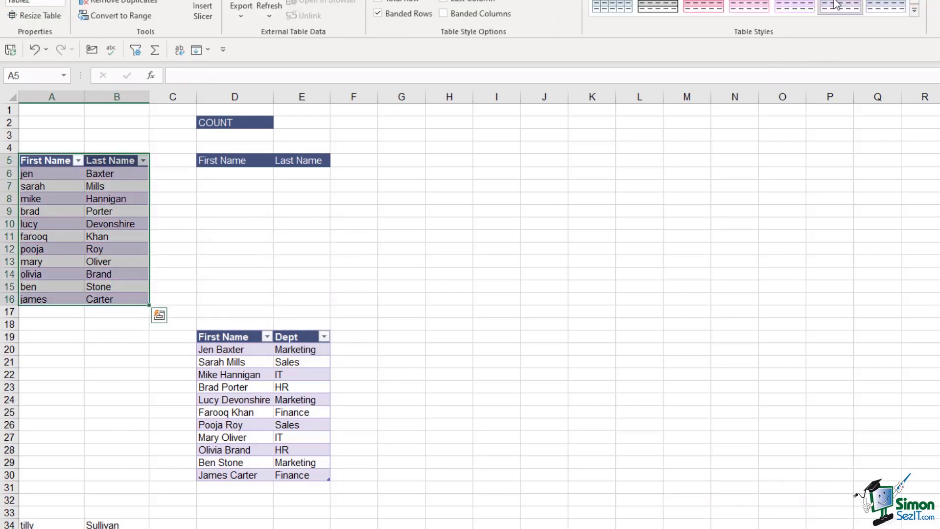
{"action": "left_click", "coordinate": [115, 233]}
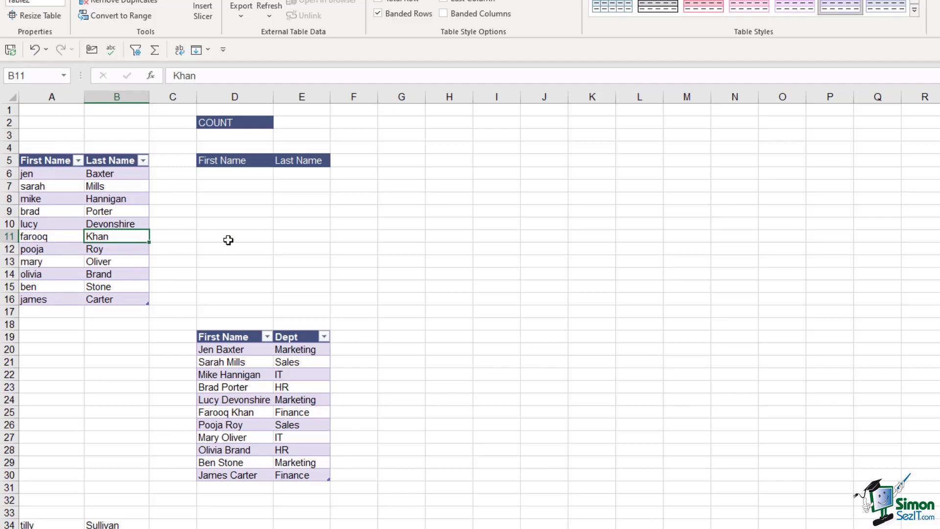
{"action": "left_click", "coordinate": [229, 175]}
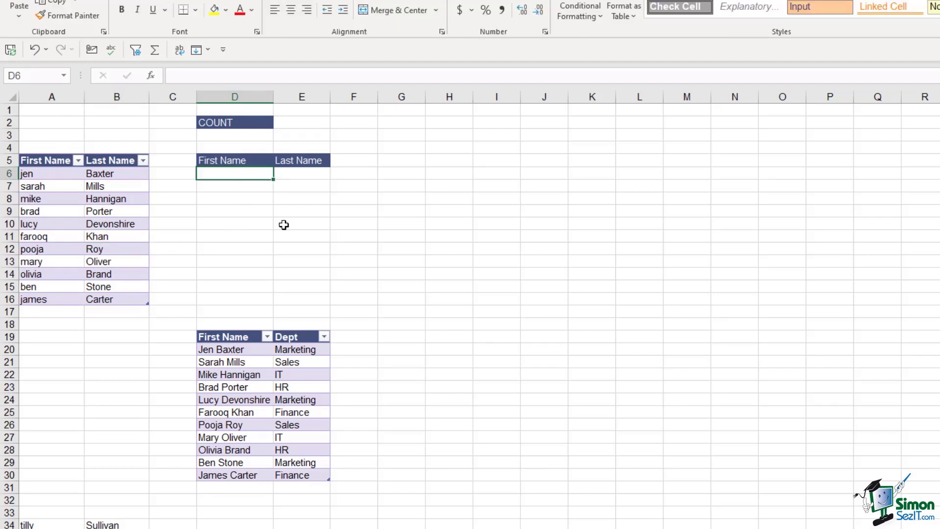
- Enter =SORTBY(PROPER(Table2),Table2[Last Name],1) in D6 to spill proper-case names sorted by last name
{"action": "type", "text": "=sort"}
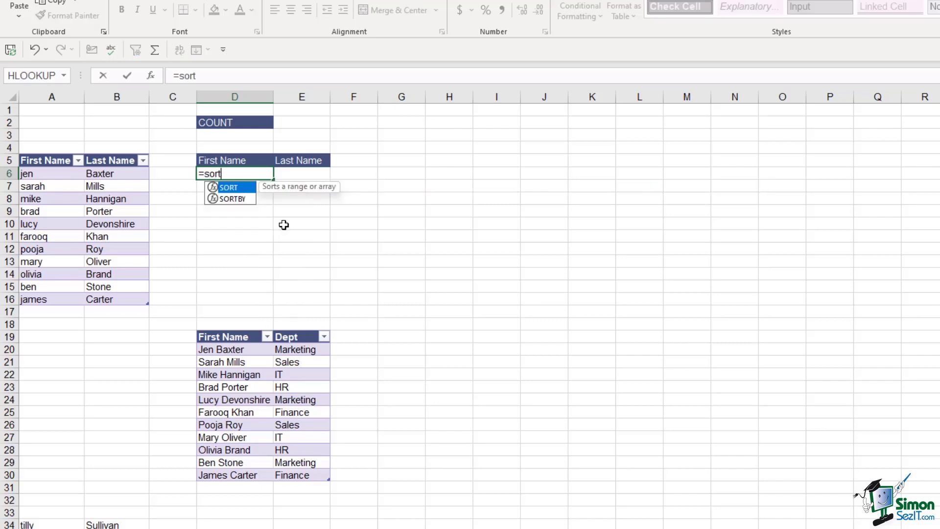
{"action": "type", "text": "by"}
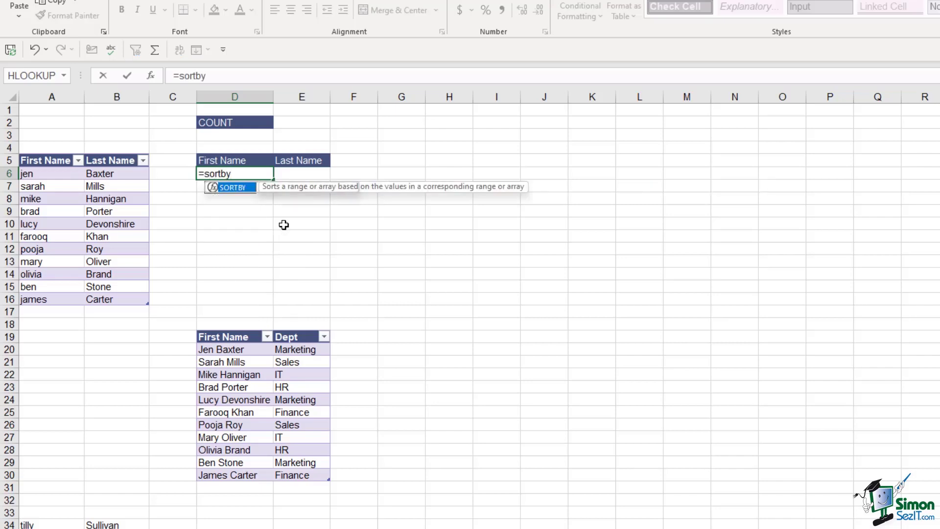
{"action": "key", "text": "Tab"}
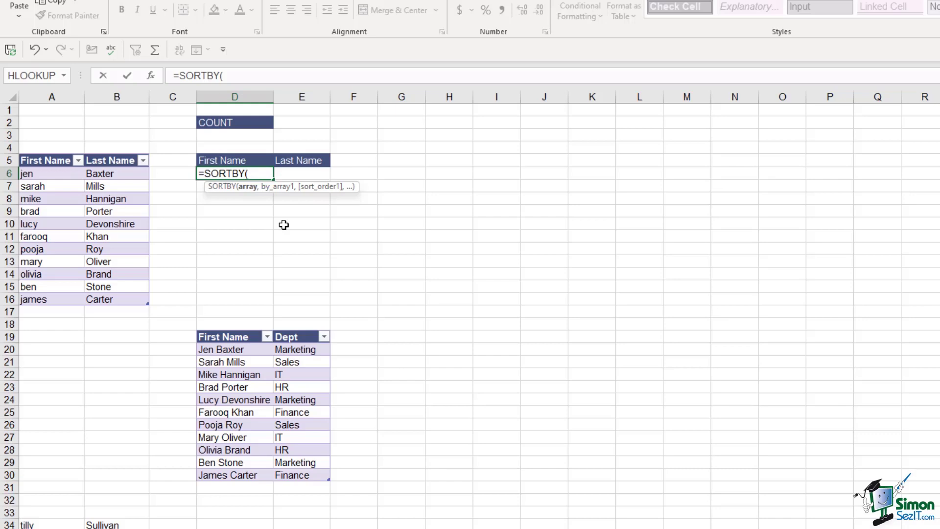
{"action": "type", "text": "prope"}
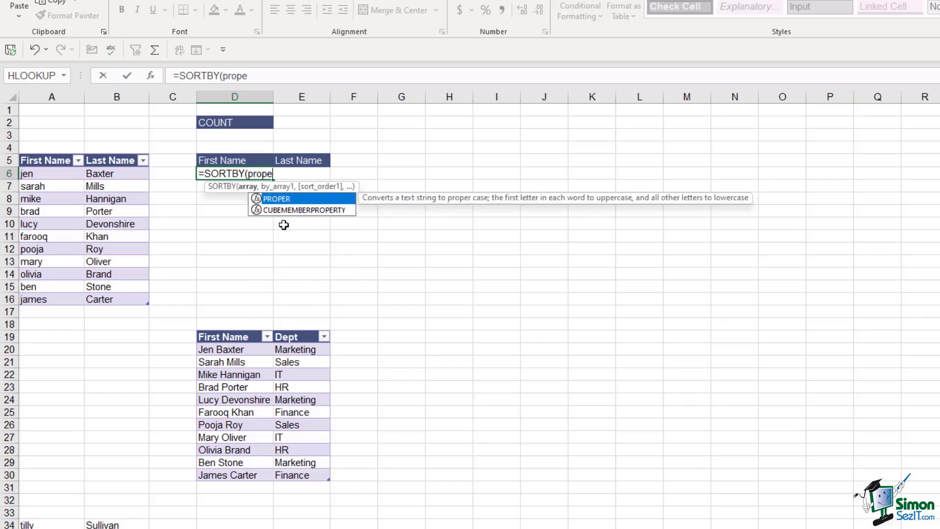
{"action": "type", "text": "r"}
{"action": "key", "text": "Tab"}
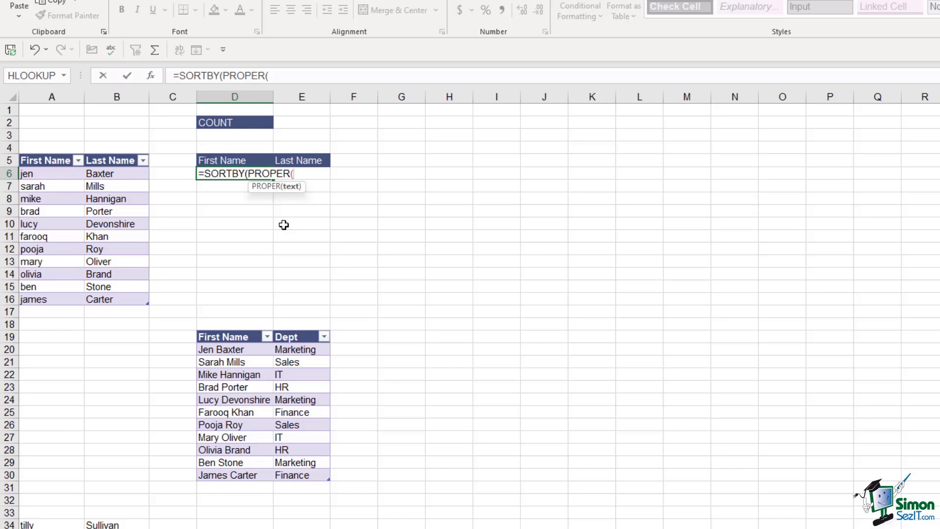
{"action": "left_click_drag", "start_coordinate": [43, 174], "coordinate": [109, 298]}
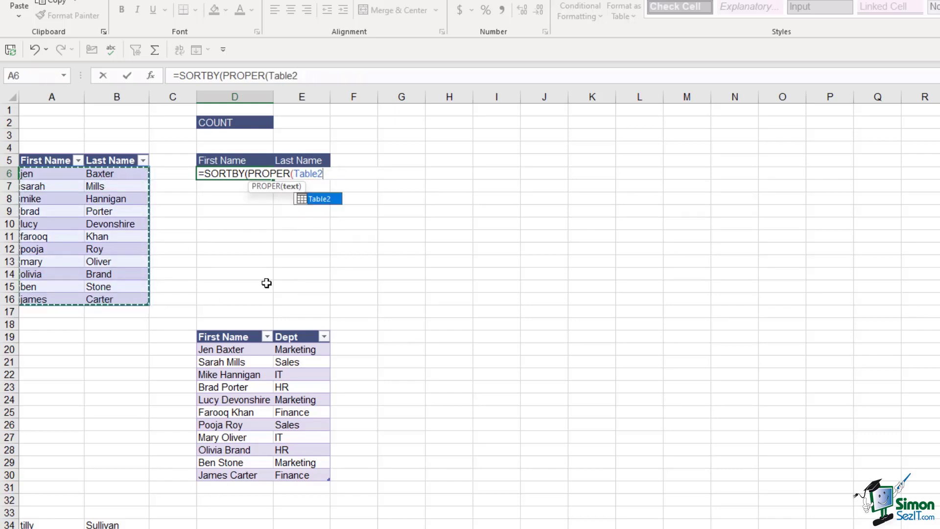
{"action": "type", "text": ")"}
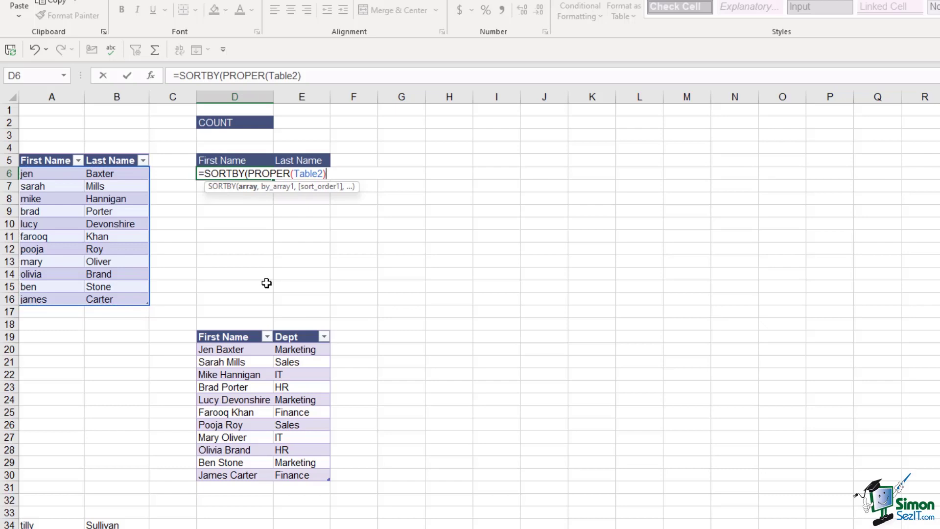
{"action": "type", "text": ","}
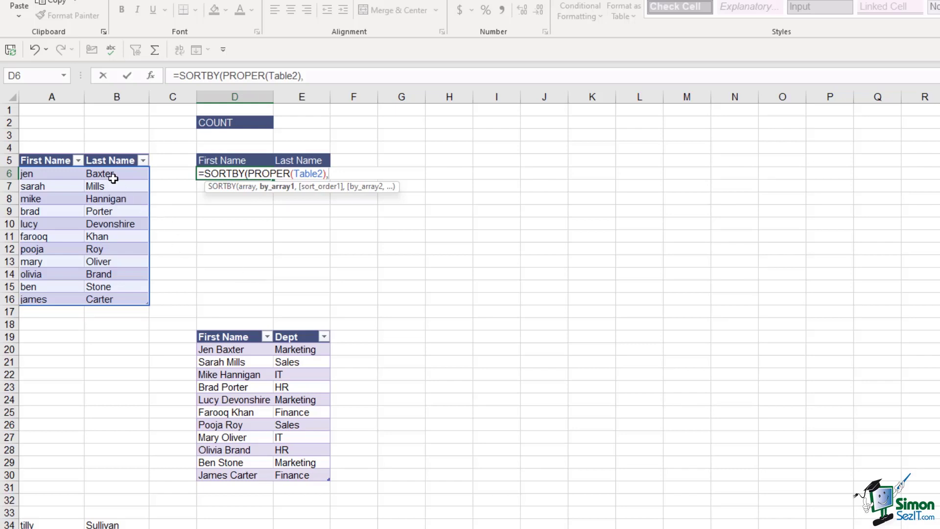
{"action": "left_click_drag", "start_coordinate": [113, 176], "coordinate": [114, 299]}
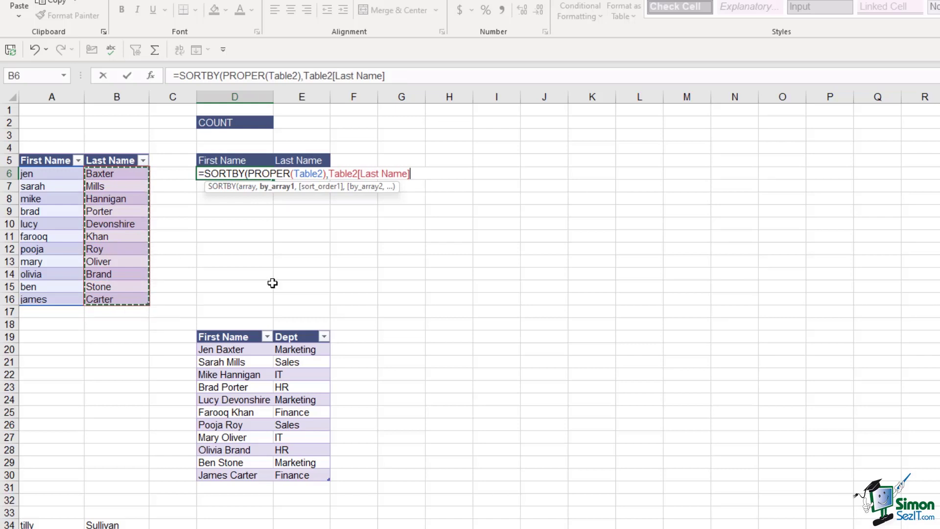
{"action": "type", "text": ","}
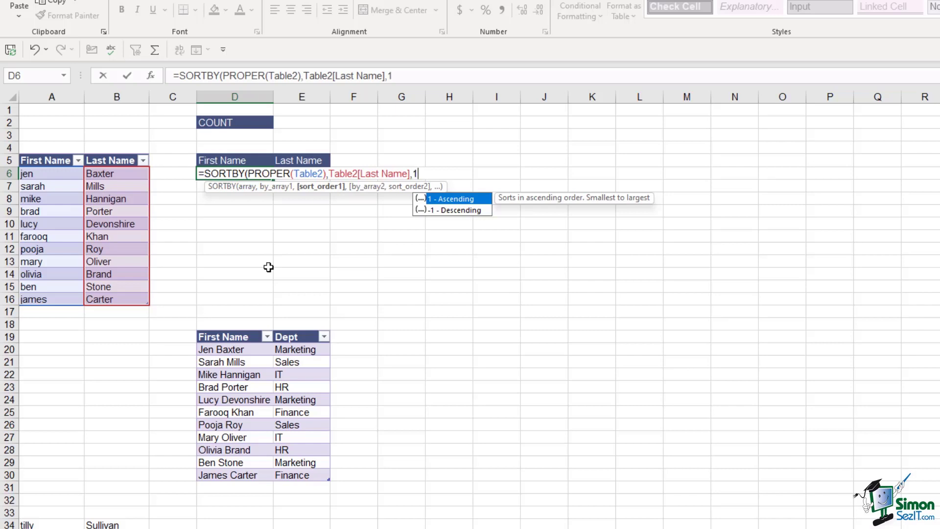
{"action": "type", "text": "1)"}
{"action": "key", "text": "Return"}
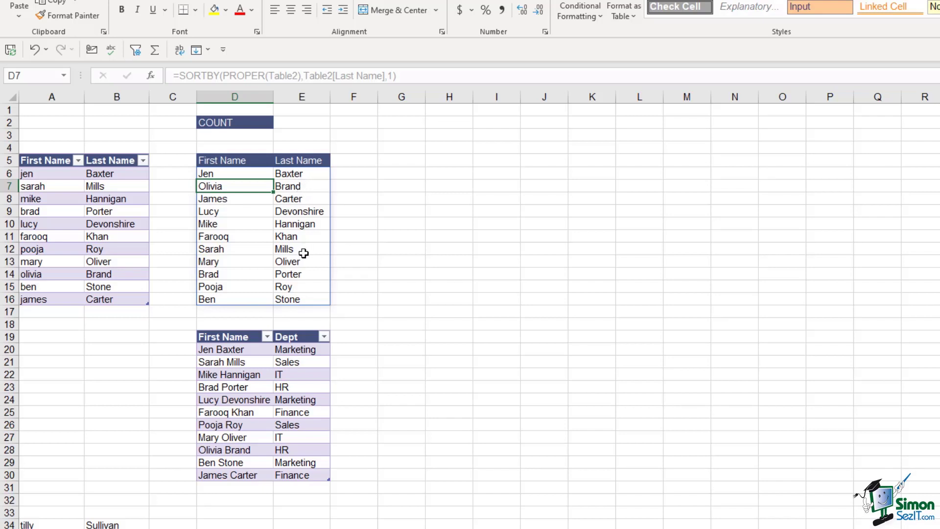
{"action": "left_click", "coordinate": [245, 246]}
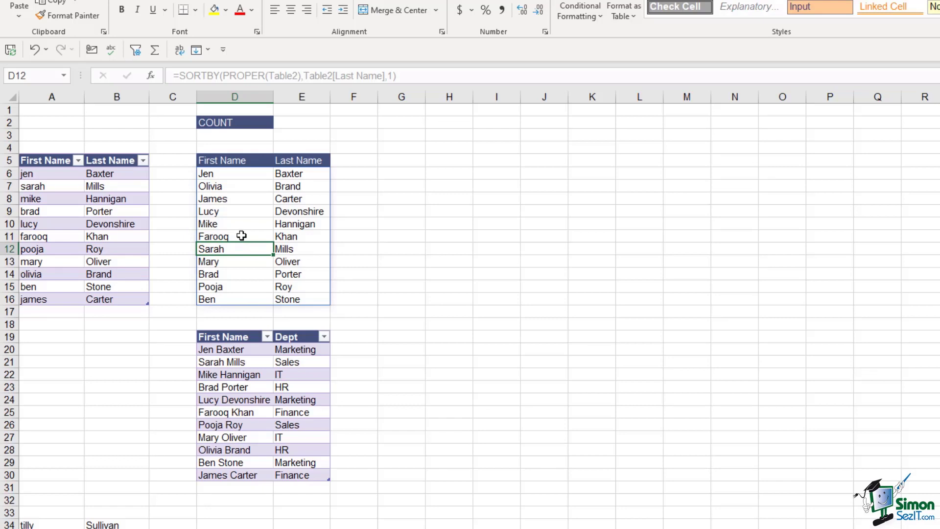
{"action": "left_click", "coordinate": [242, 235]}
{"action": "left_click", "coordinate": [289, 250]}
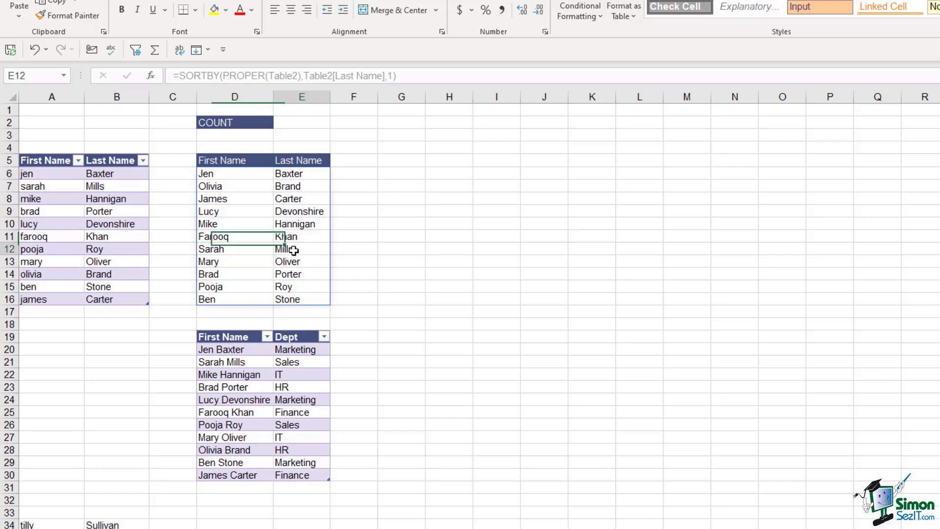
{"action": "left_click", "coordinate": [294, 239]}
{"action": "left_click", "coordinate": [248, 237]}
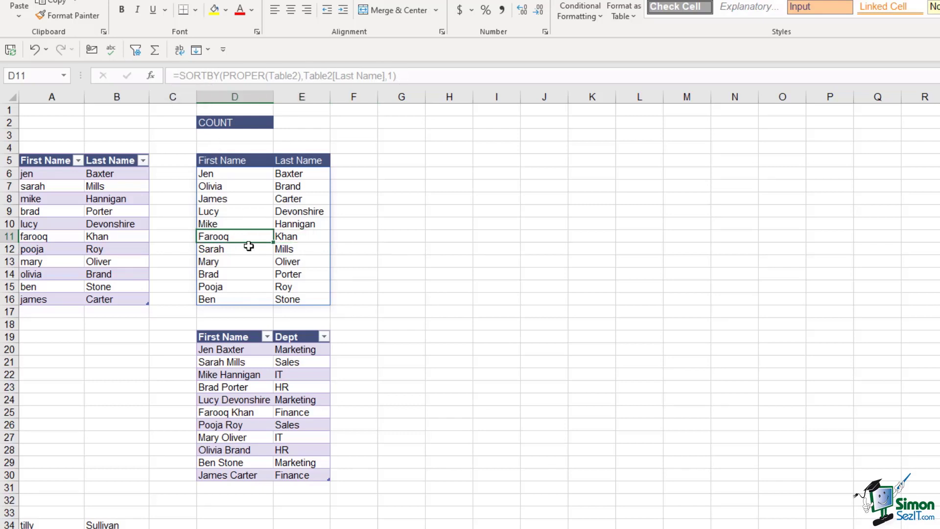
{"action": "left_click", "coordinate": [228, 174]}
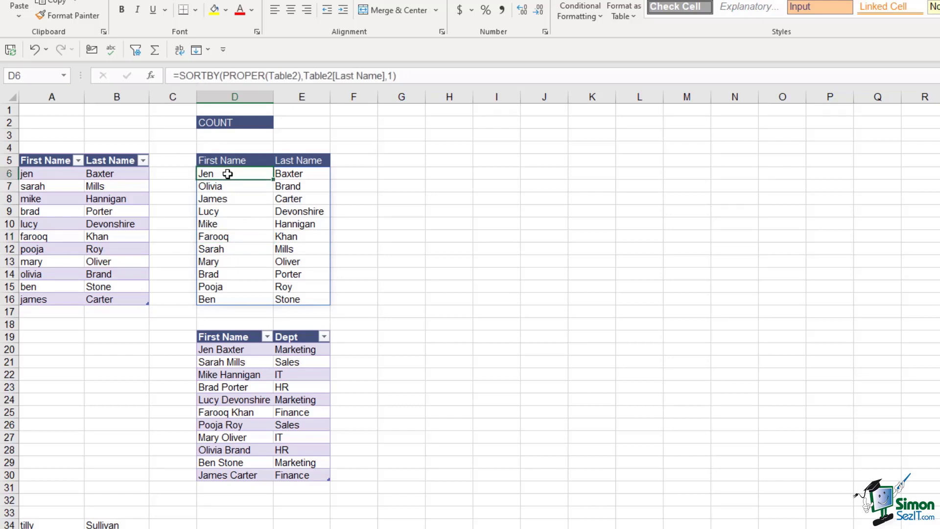
{"action": "double_click", "coordinate": [228, 174]}
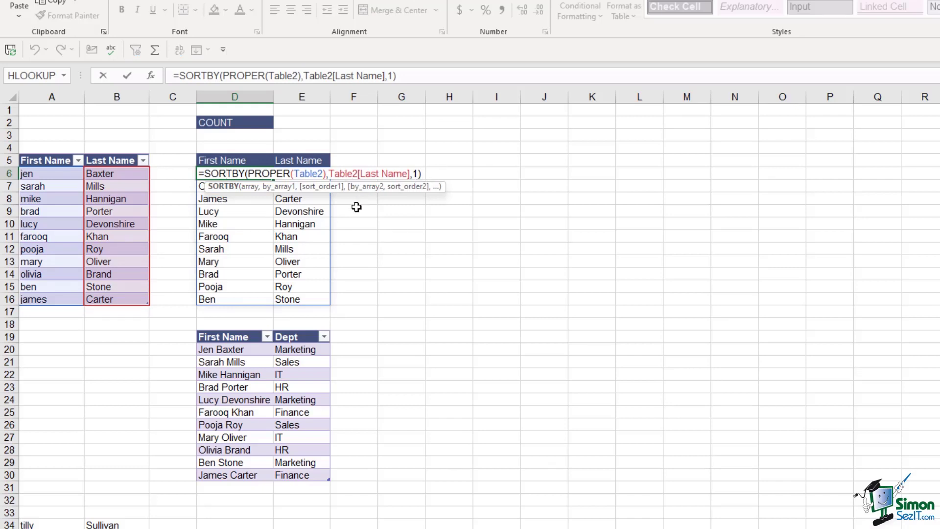
{"action": "key", "text": "Escape"}
{"action": "left_click", "coordinate": [392, 223]}
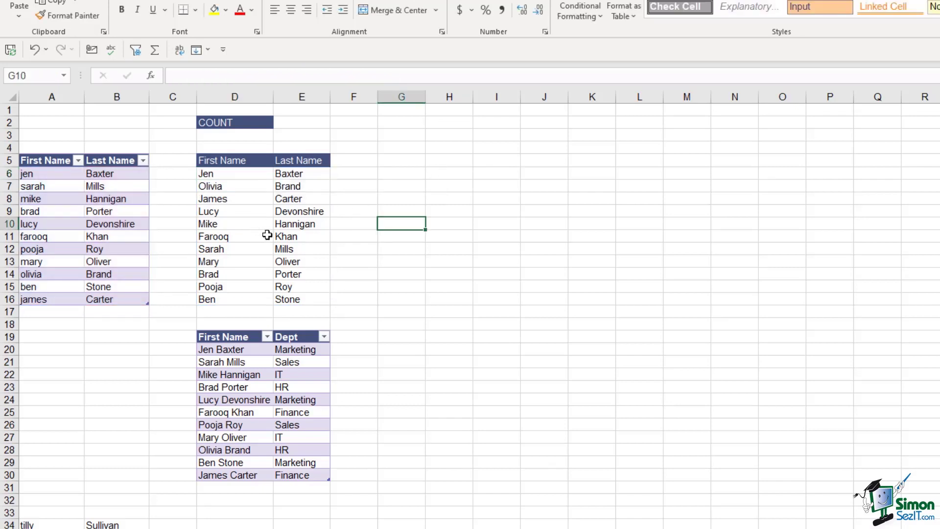
- Enter =COUNTA(D6#) in E2 to count the spilled name list
{"action": "left_click", "coordinate": [294, 123]}
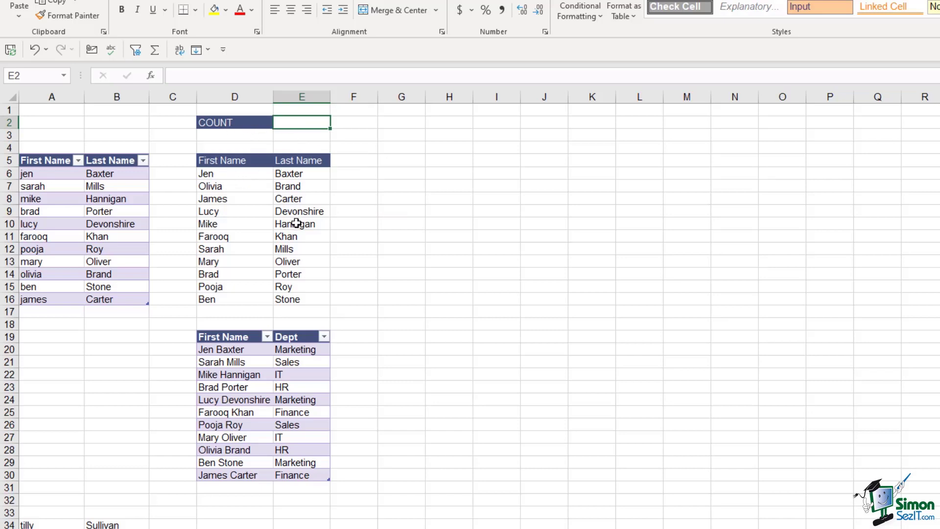
{"action": "type", "text": "=counta"}
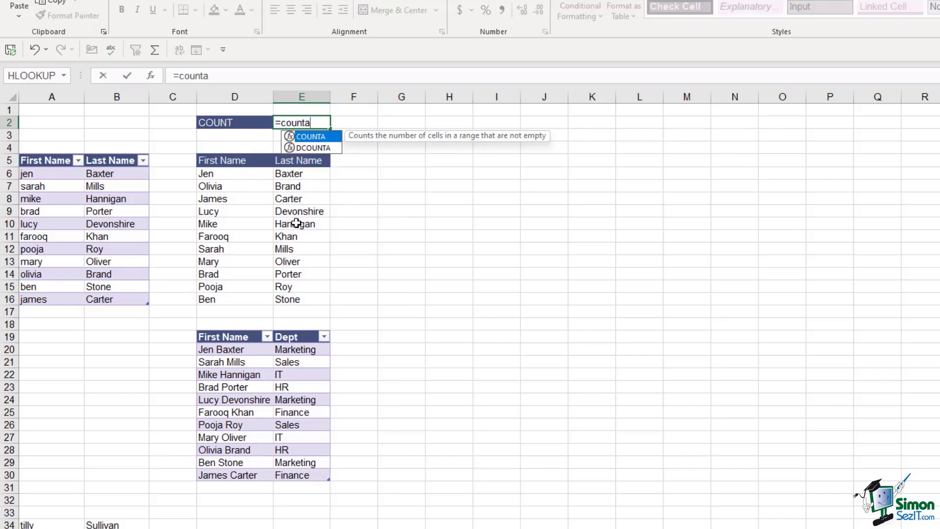
{"action": "key", "text": "Tab"}
{"action": "left_click_drag", "start_coordinate": [211, 175], "coordinate": [305, 298]}
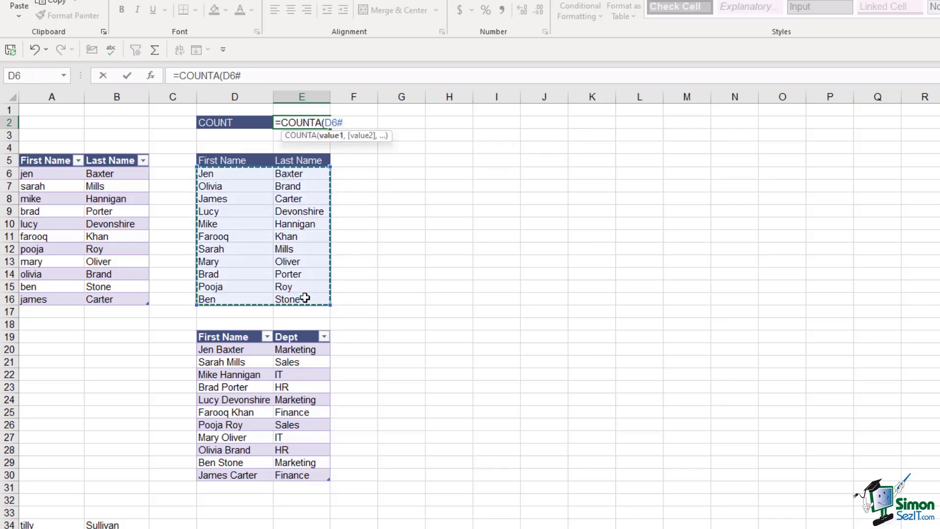
{"action": "type", "text": ")"}
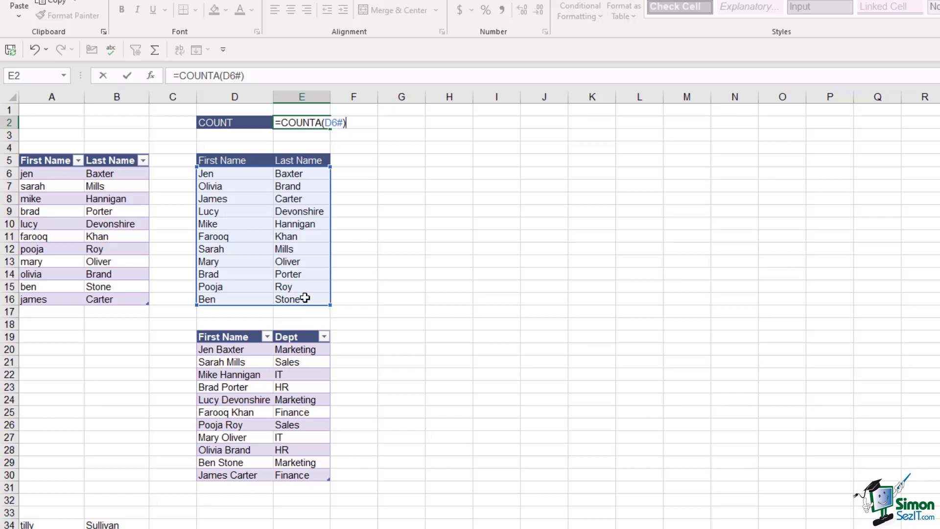
{"action": "key", "text": "Return"}
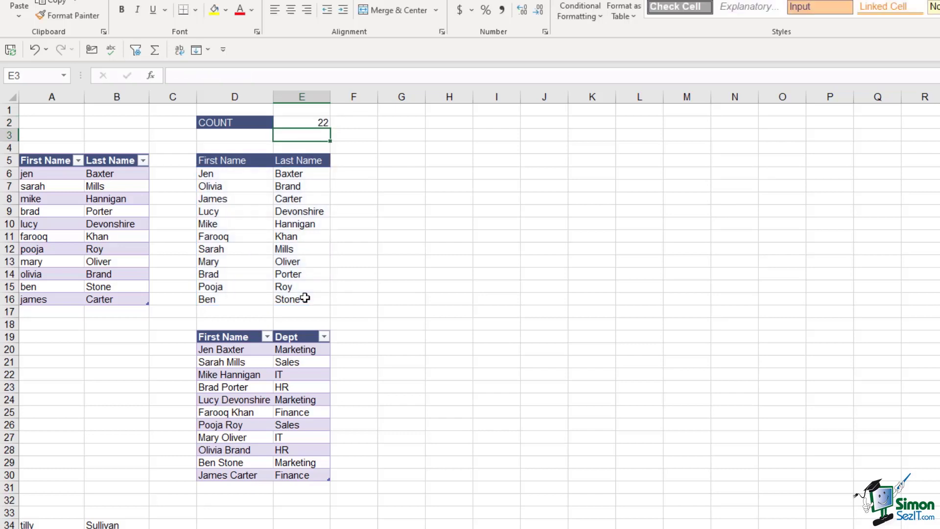
- Check several first- and last-name cells in the spilled list
{"action": "left_click", "coordinate": [221, 174]}
{"action": "left_click", "coordinate": [295, 172]}
{"action": "left_click", "coordinate": [237, 185]}
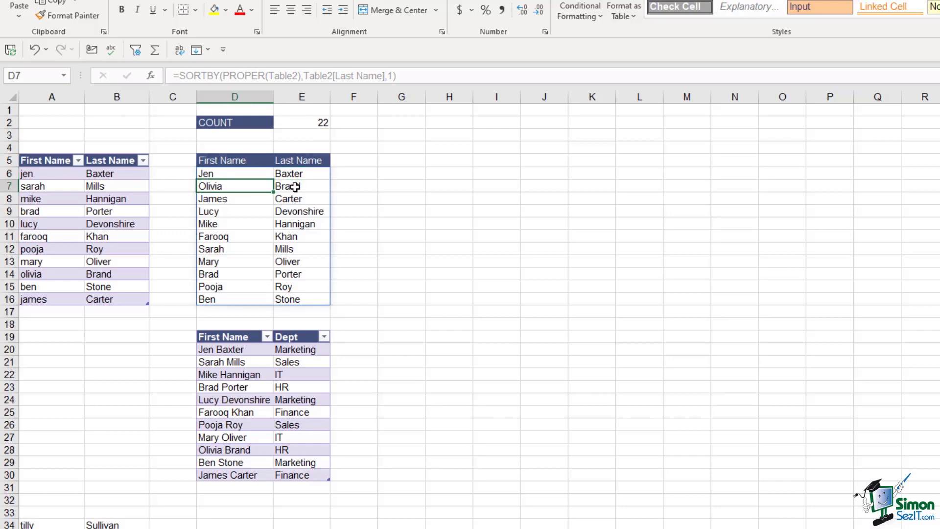
{"action": "left_click", "coordinate": [294, 186]}
{"action": "left_click", "coordinate": [226, 200]}
{"action": "left_click", "coordinate": [307, 202]}
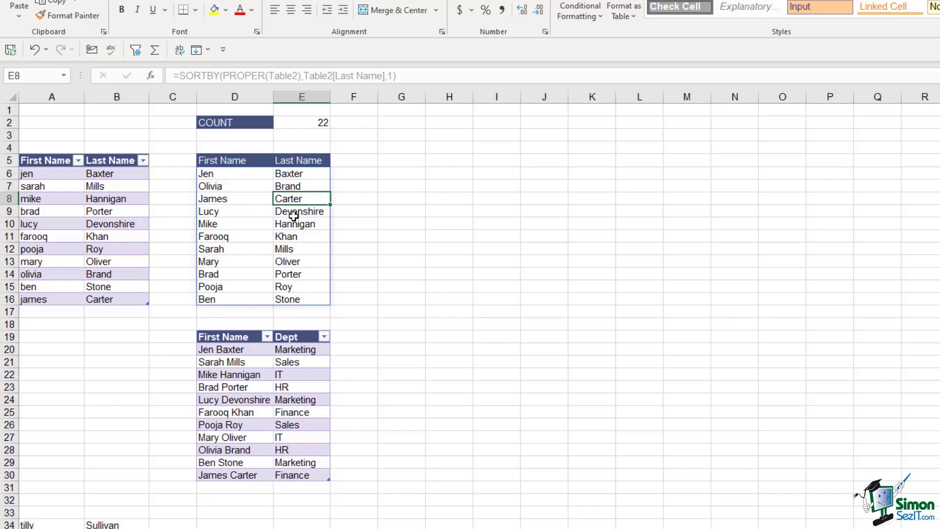
- Change E2 to =COUNTA(D6#)/2 so it reports 11 names
{"action": "left_click", "coordinate": [323, 124]}
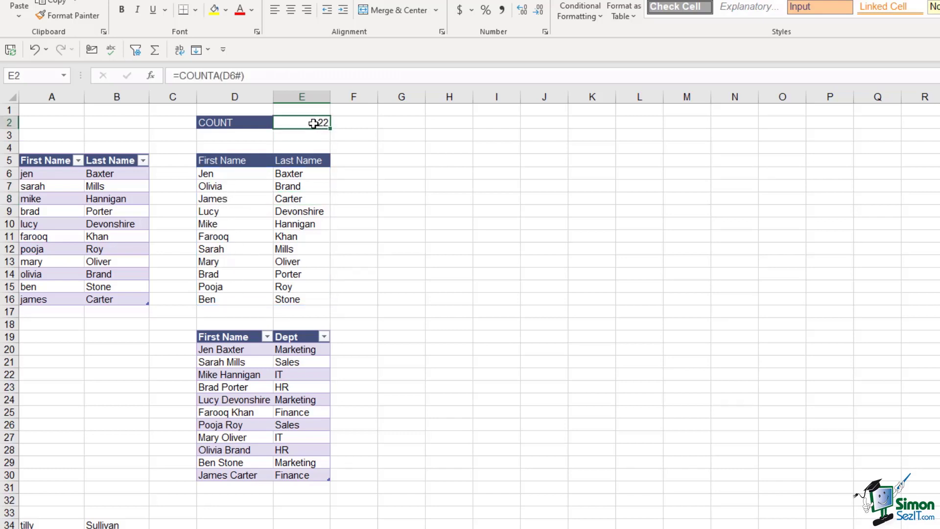
{"action": "left_click", "coordinate": [257, 75]}
{"action": "type", "text": "/2"}
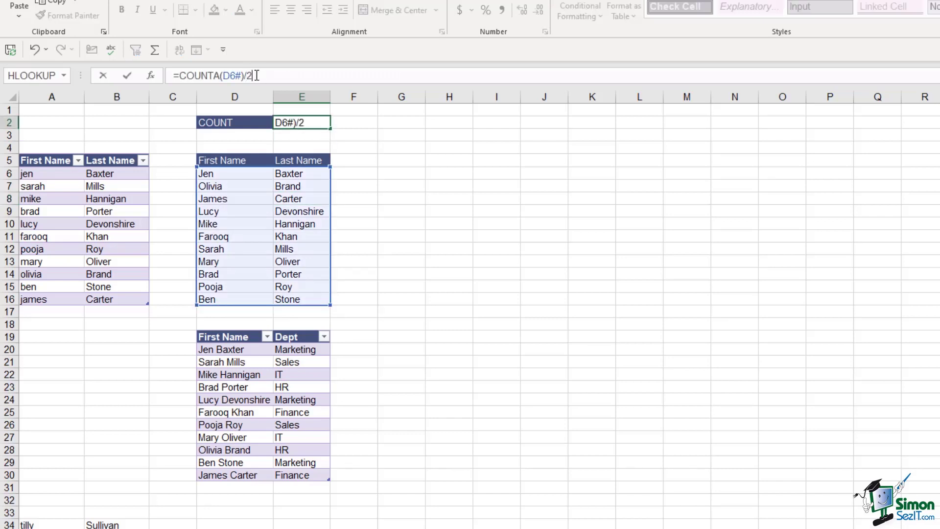
{"action": "key", "text": "Return"}
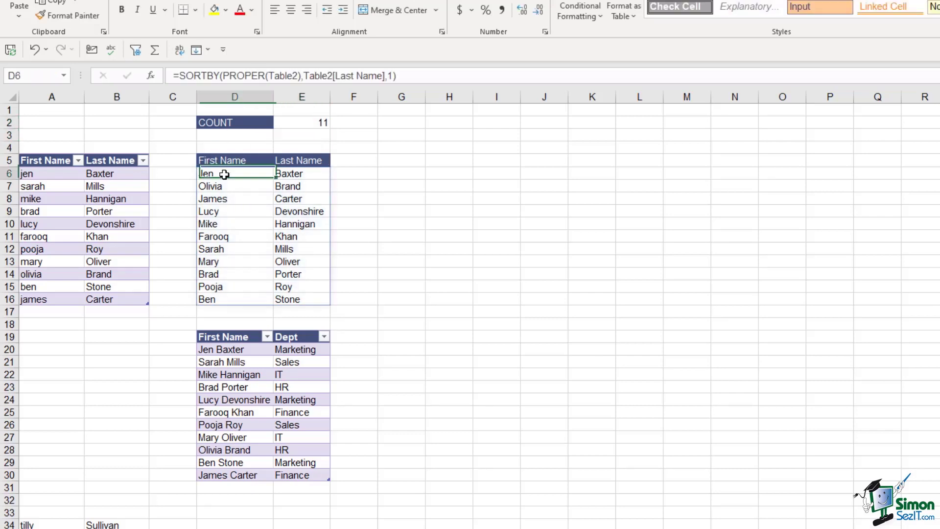
{"action": "left_click_drag", "start_coordinate": [221, 175], "coordinate": [220, 298]}
- Move the eight extra names directly below the name table, extending it to row 24 and causing #SPILL! in D6
{"action": "left_click", "coordinate": [302, 227]}
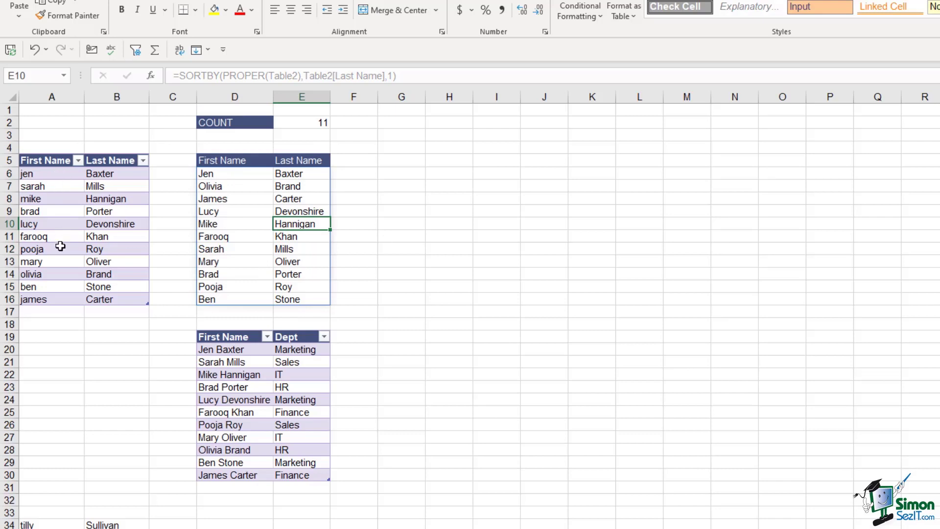
{"action": "left_click", "coordinate": [73, 212]}
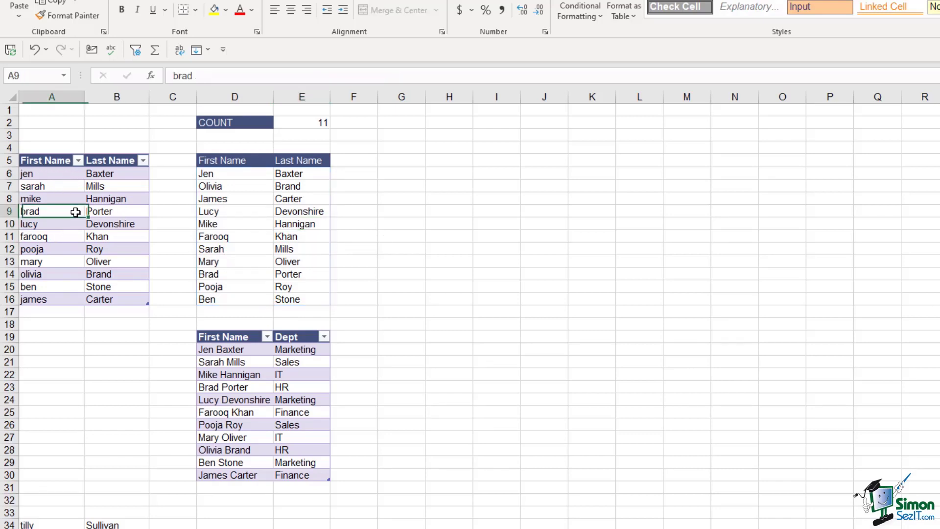
{"action": "scroll", "coordinate": [106, 308], "scroll_direction": "down", "scroll_amount": 2}
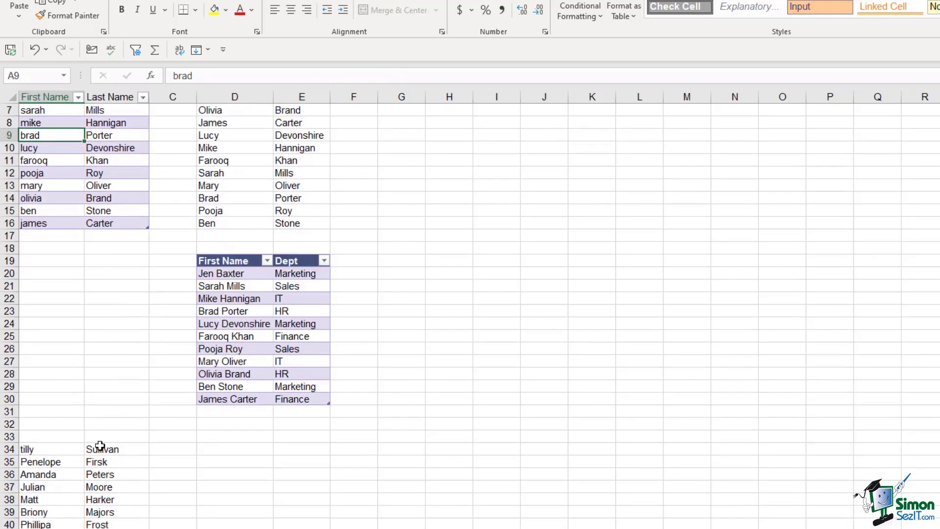
{"action": "left_click_drag", "start_coordinate": [41, 448], "coordinate": [116, 524]}
{"action": "left_click_drag", "start_coordinate": [115, 442], "coordinate": [128, 265]}
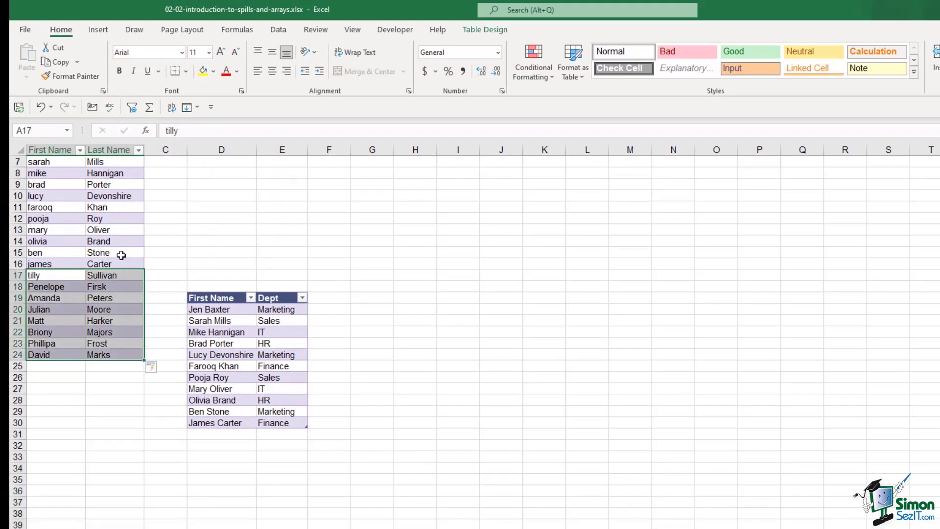
{"action": "scroll", "coordinate": [114, 233], "scroll_direction": "up", "scroll_amount": 2}
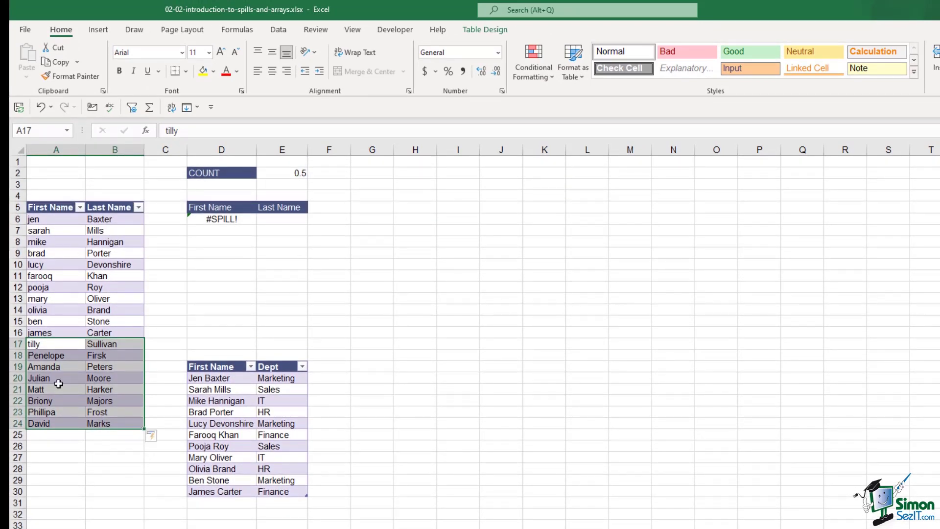
{"action": "left_click", "coordinate": [92, 321]}
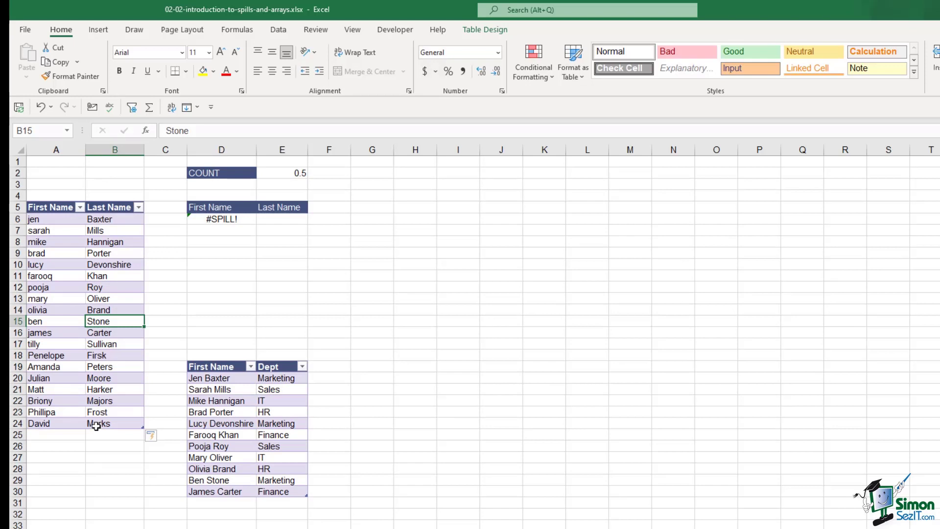
{"action": "left_click", "coordinate": [249, 222]}
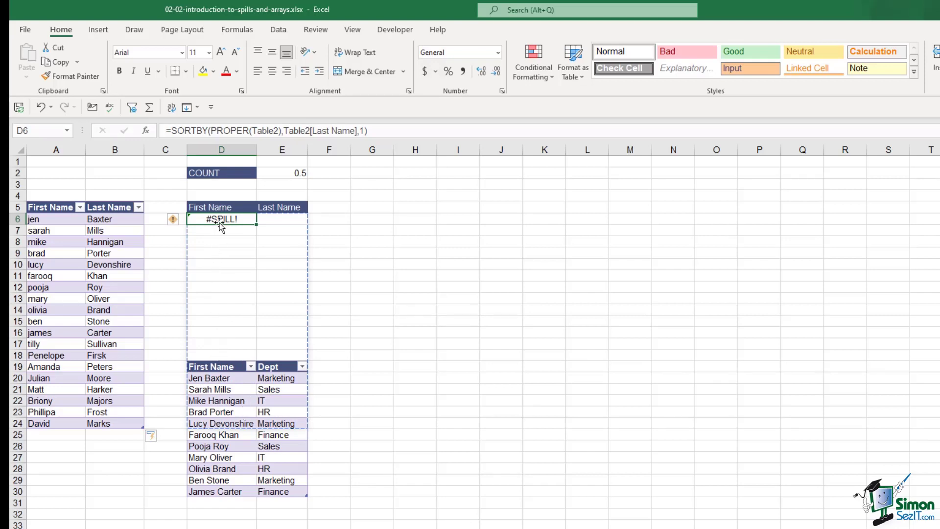
- Move the First Name/Dept table to H5:I16 so all 19 names spill and E2 counts 19
{"action": "left_click", "coordinate": [208, 367]}
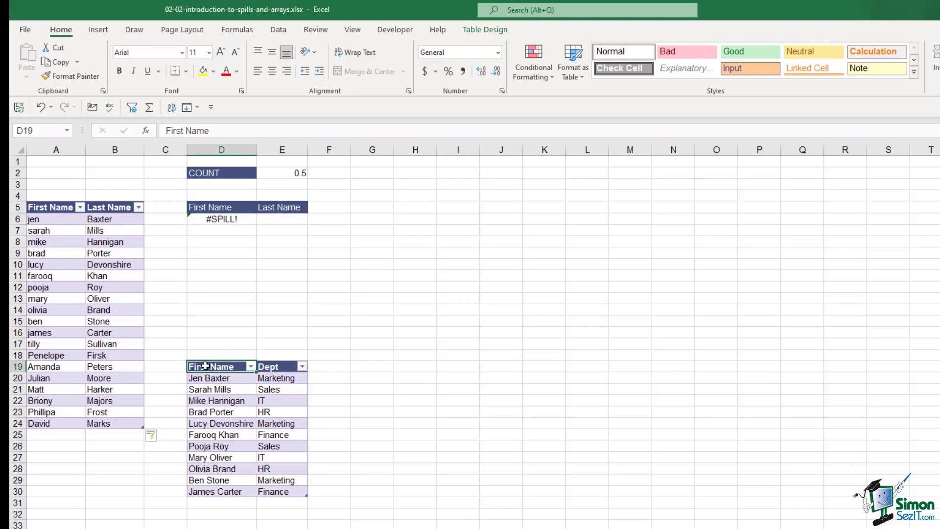
{"action": "left_click_drag", "start_coordinate": [205, 367], "coordinate": [286, 487]}
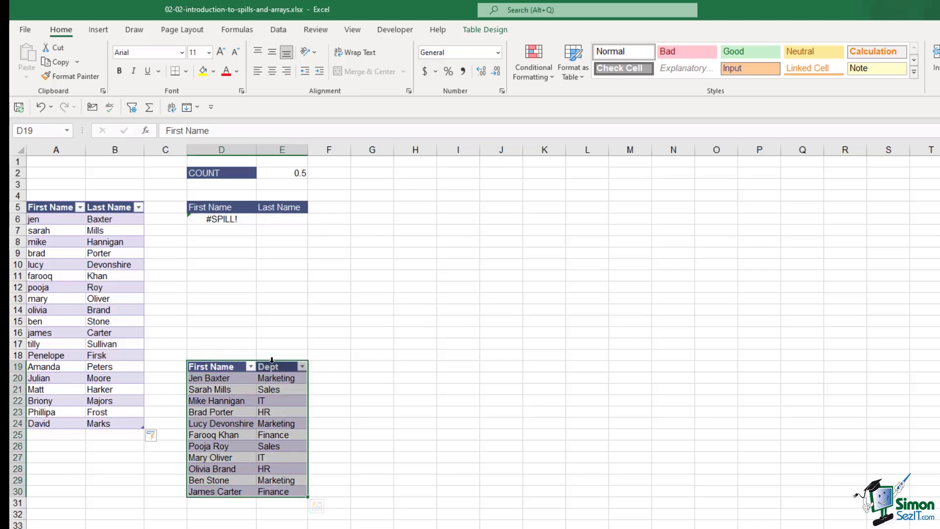
{"action": "left_click_drag", "start_coordinate": [267, 363], "coordinate": [473, 203]}
{"action": "left_click", "coordinate": [329, 389]}
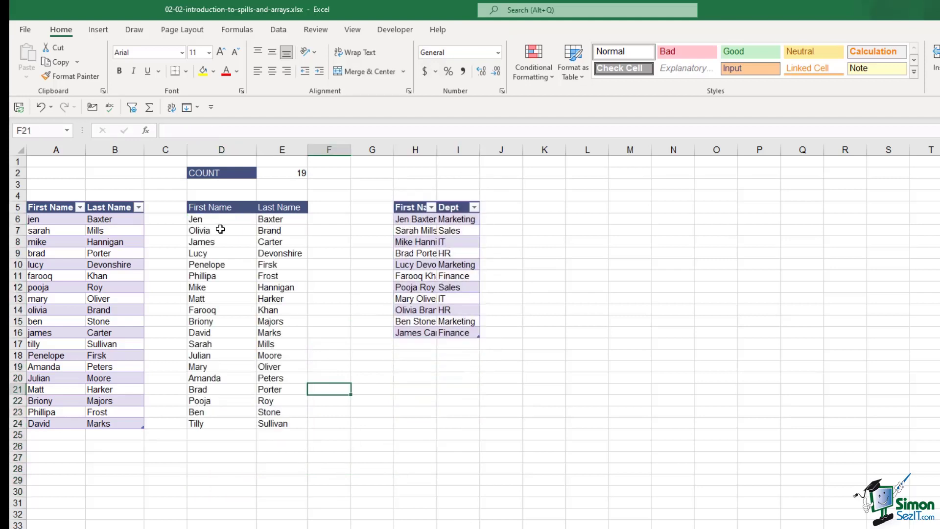
{"action": "left_click_drag", "start_coordinate": [221, 221], "coordinate": [273, 232]}
{"action": "left_click", "coordinate": [270, 321]}
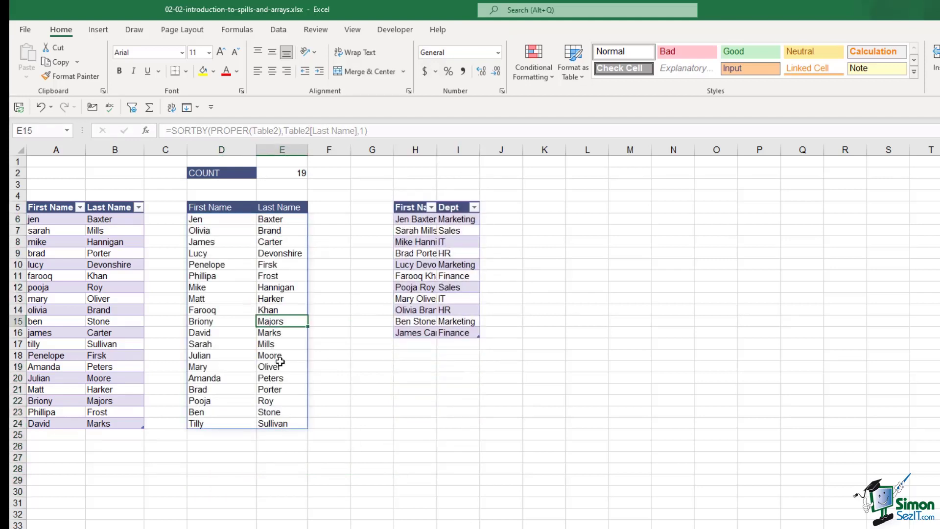
{"action": "left_click", "coordinate": [291, 170]}
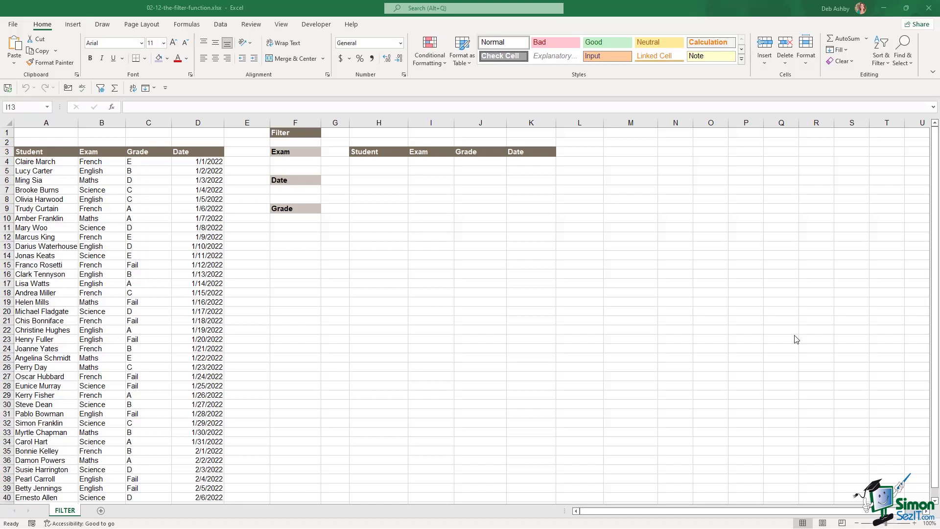
{"action": "left_click", "coordinate": [47, 165]}
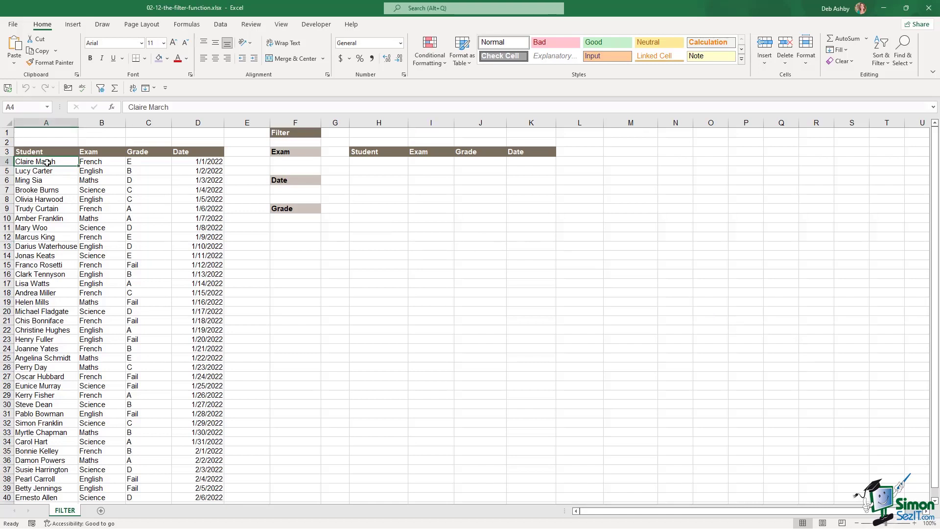
{"action": "left_click", "coordinate": [96, 165]}
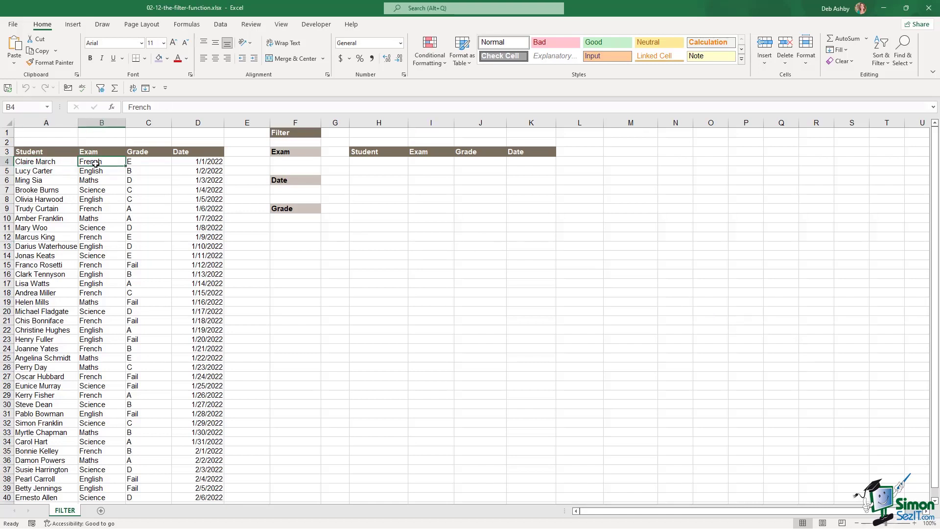
{"action": "left_click", "coordinate": [142, 164]}
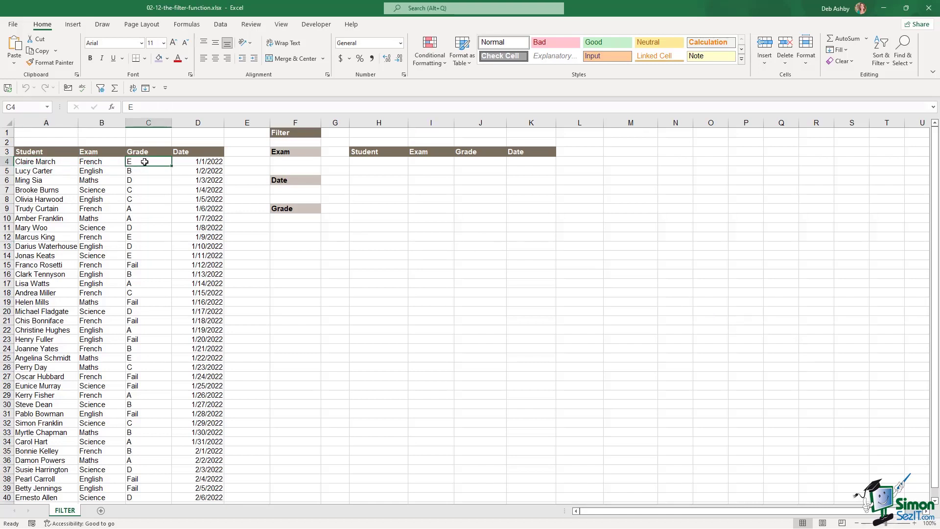
{"action": "left_click", "coordinate": [185, 163]}
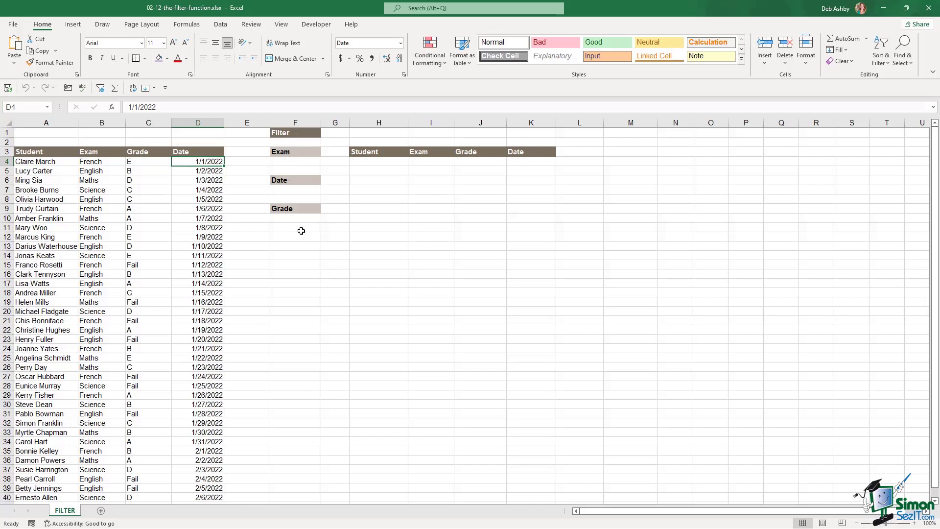
{"action": "left_click", "coordinate": [373, 161]}
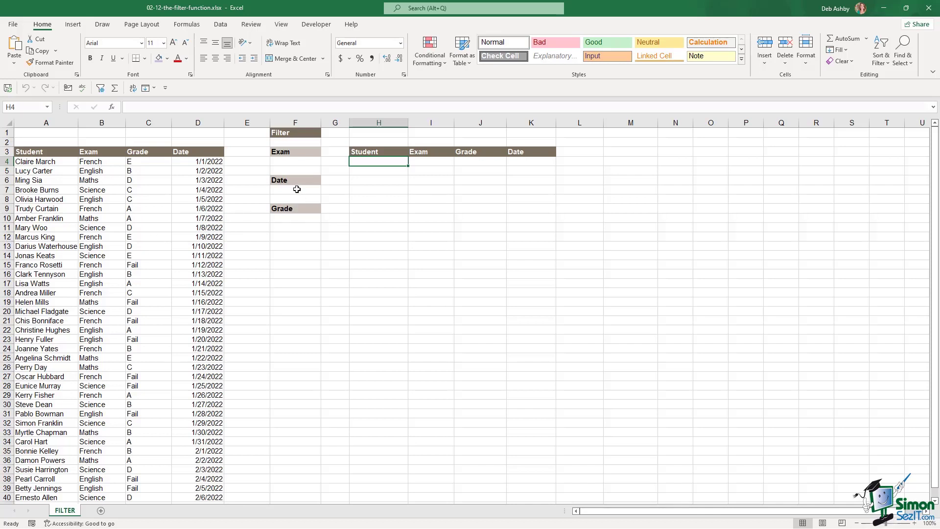
{"action": "left_click", "coordinate": [292, 191]}
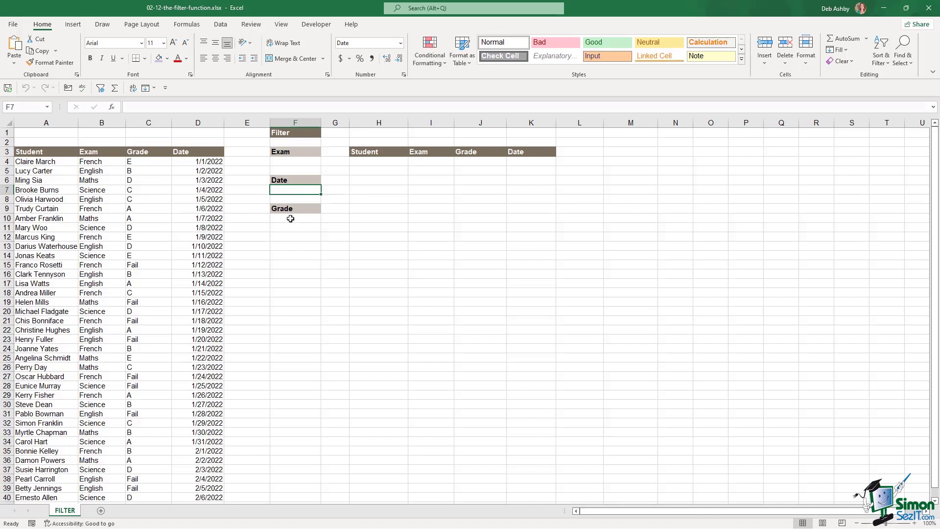
{"action": "key", "text": "Down"}
{"action": "key", "text": "Down"}
{"action": "key", "text": "Down"}
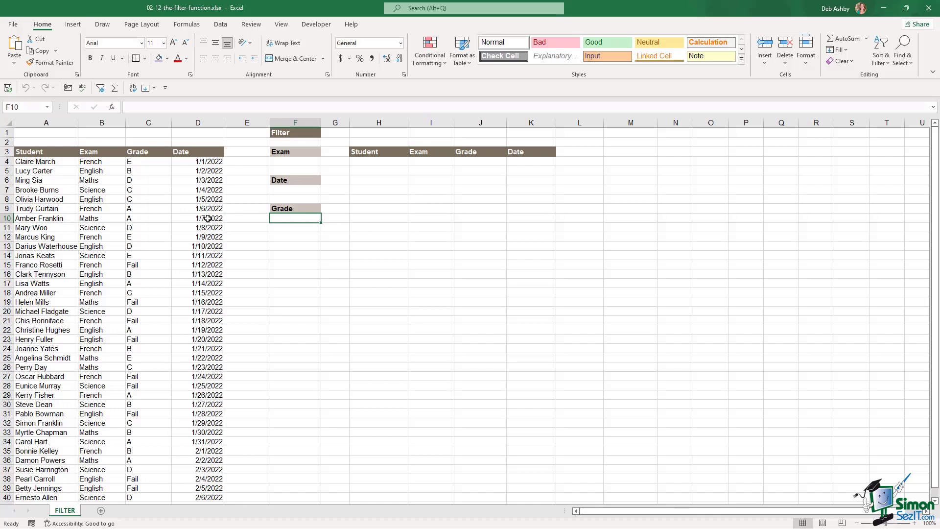
{"action": "left_click", "coordinate": [102, 230]}
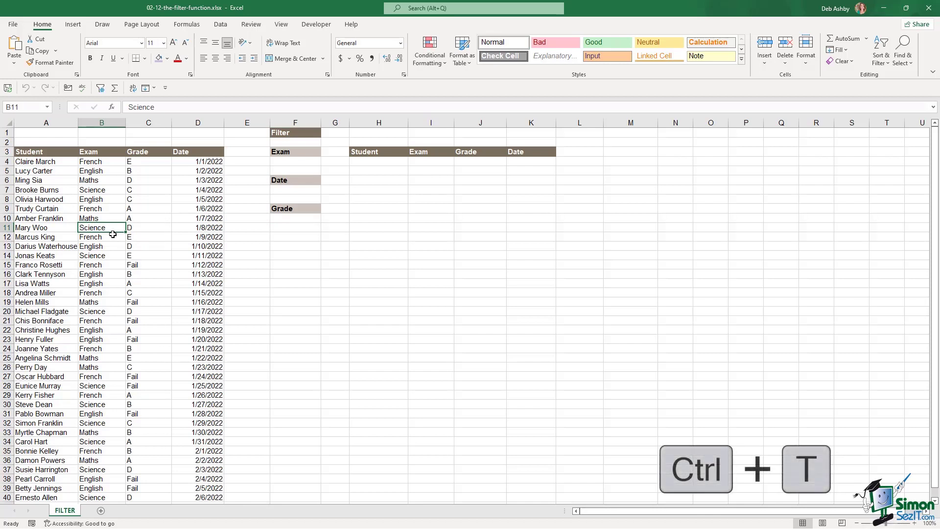
- Convert the exam results list into a table with headers and the None table style
{"action": "key", "text": "ctrl+t"}
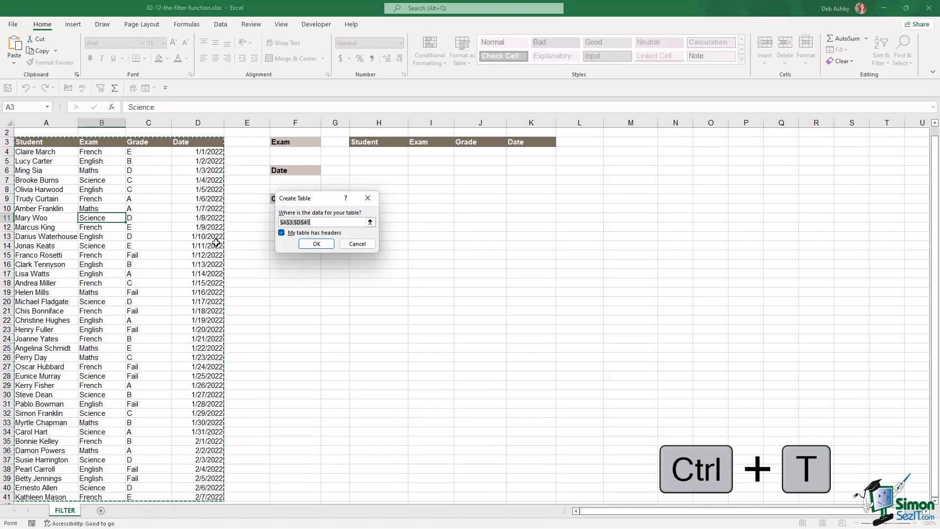
{"action": "left_click", "coordinate": [317, 244]}
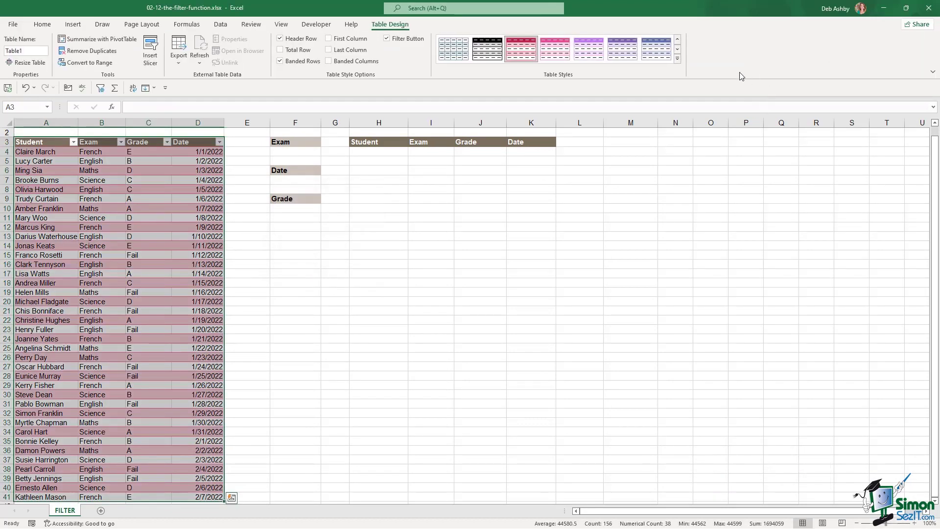
{"action": "left_click", "coordinate": [678, 59]}
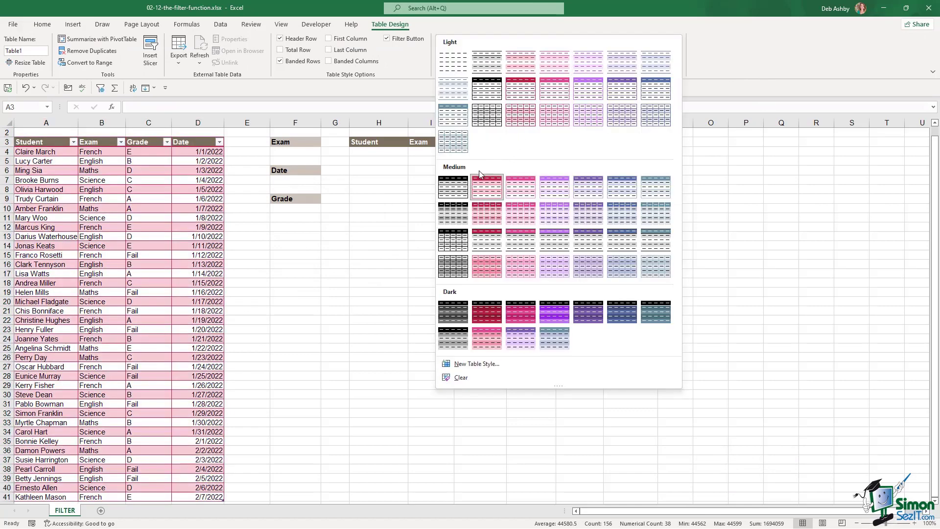
{"action": "left_click", "coordinate": [459, 67]}
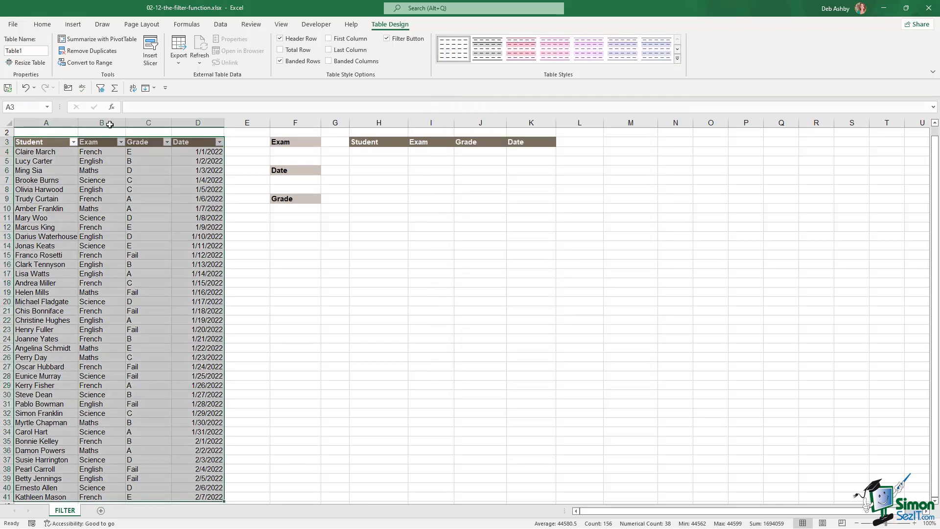
- Name the table Exam_Results
{"action": "left_click", "coordinate": [25, 50]}
{"action": "type", "text": "xExam_Results"}
{"action": "key", "text": "Return"}
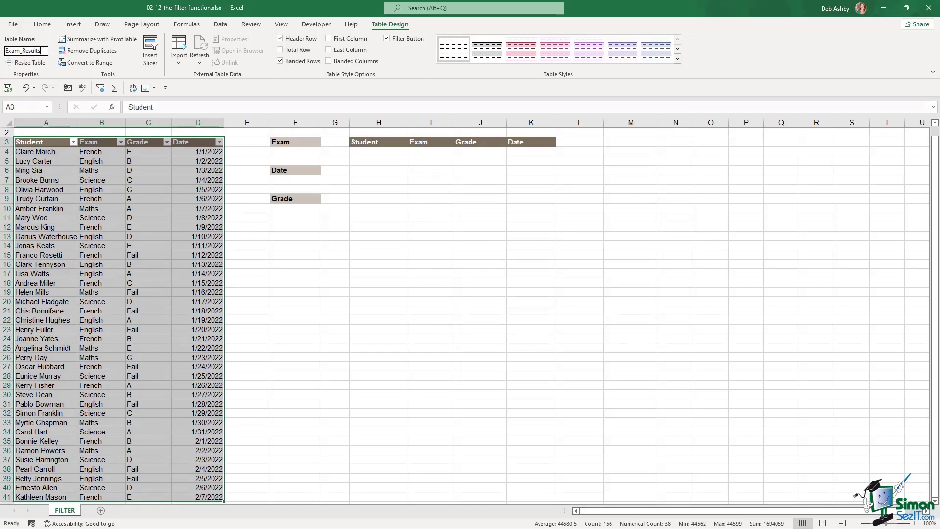
{"action": "left_click", "coordinate": [100, 189]}
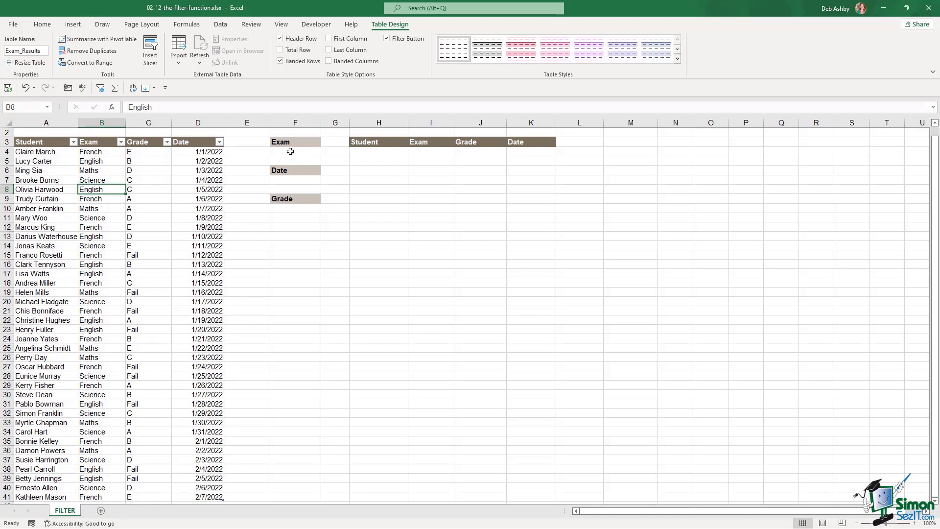
{"action": "left_click", "coordinate": [291, 152]}
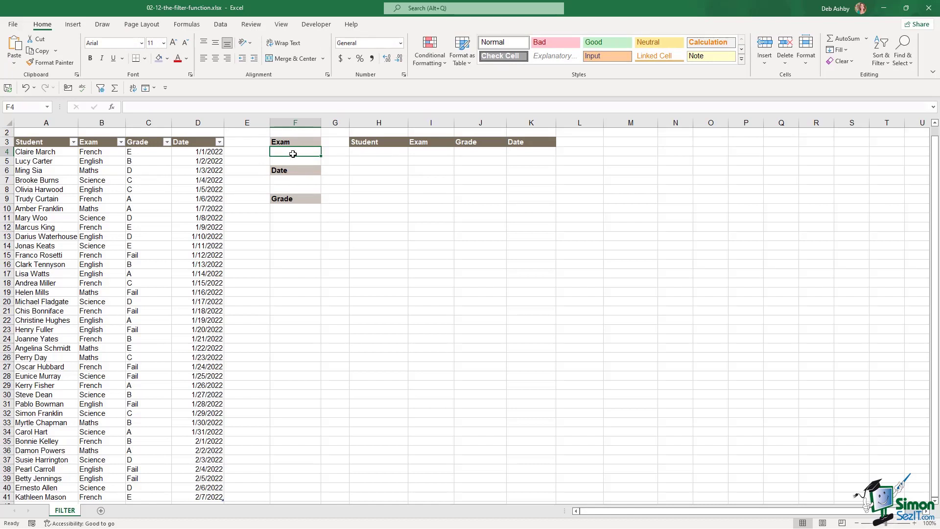
- Enter =UNIQUE(Exam_Results[Exam]) in N4 to list the distinct exams
{"action": "left_click", "coordinate": [101, 153]}
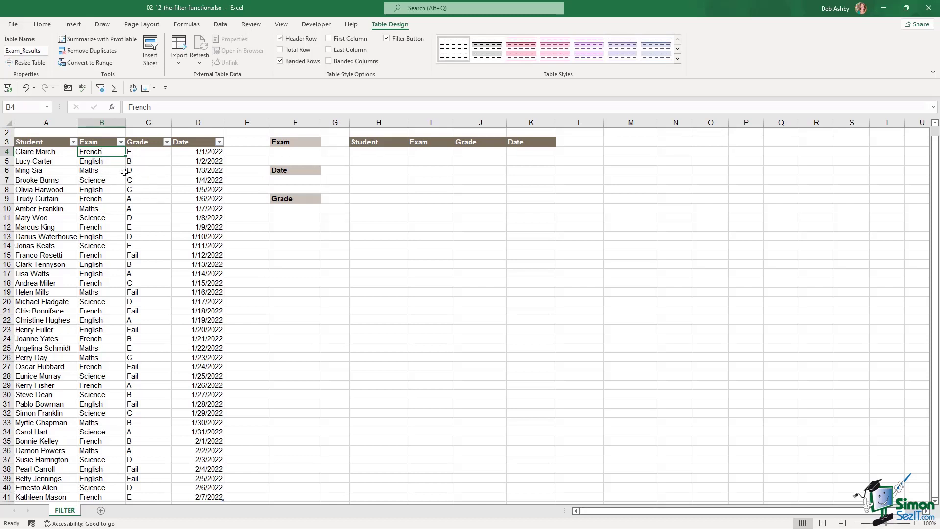
{"action": "left_click", "coordinate": [291, 153]}
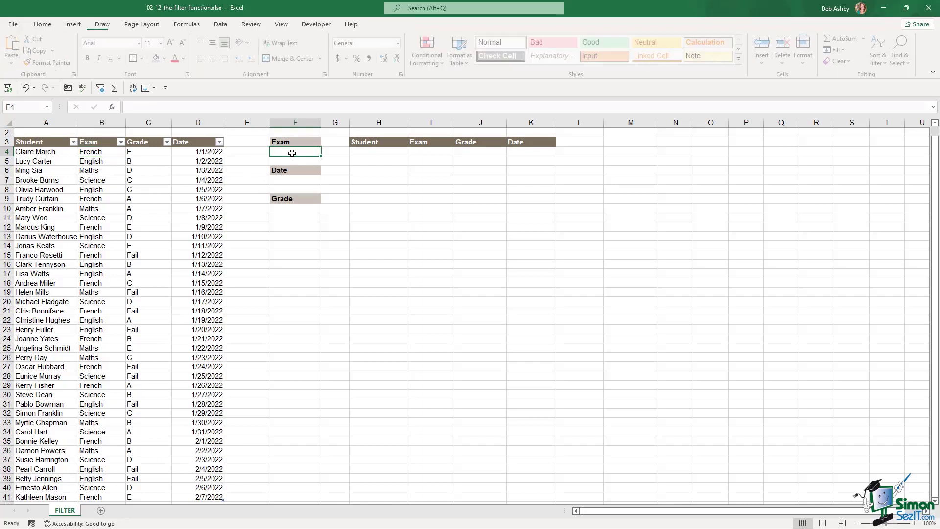
{"action": "left_click", "coordinate": [670, 151]}
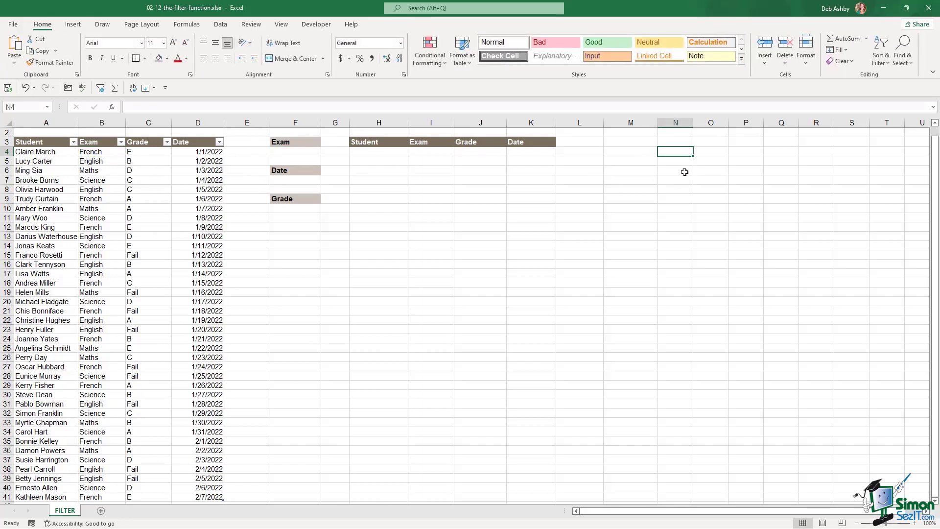
{"action": "type", "text": "=unique"}
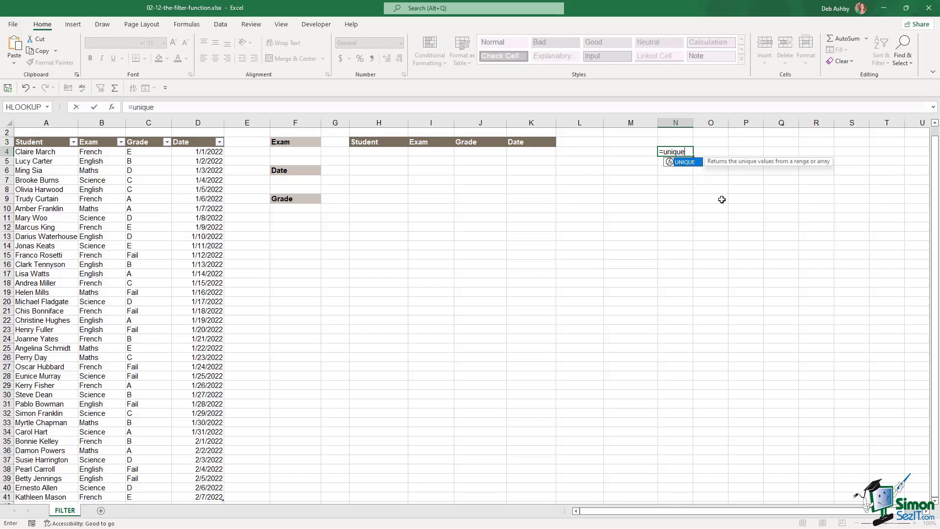
{"action": "key", "text": "Tab"}
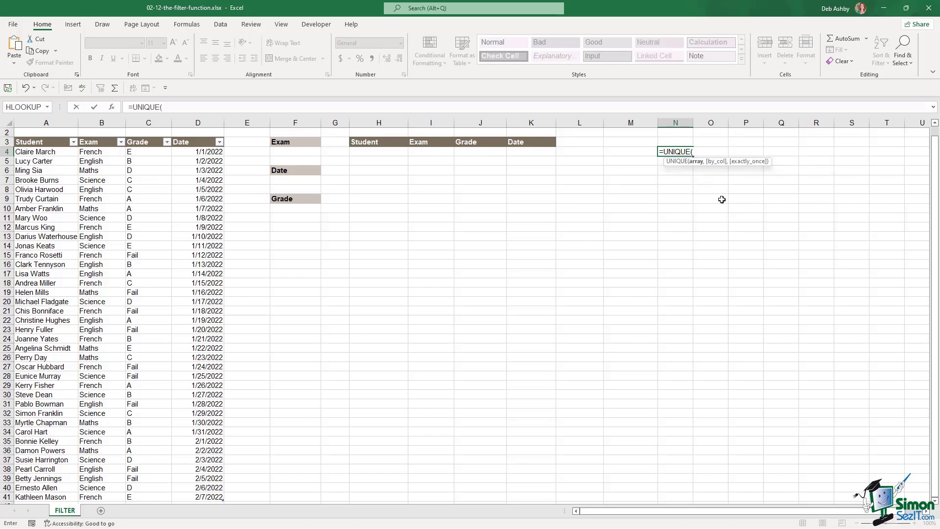
{"action": "left_click", "coordinate": [108, 152]}
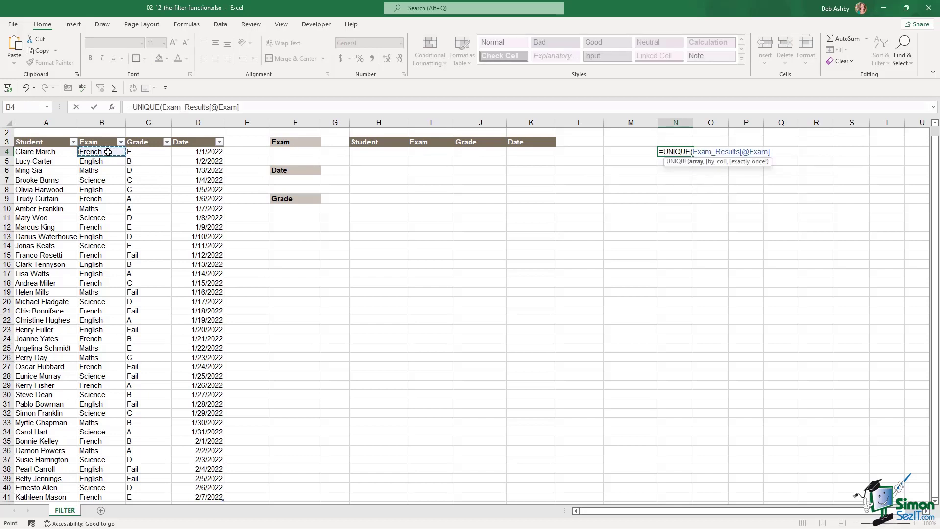
{"action": "key", "text": "ctrl+shift+Down"}
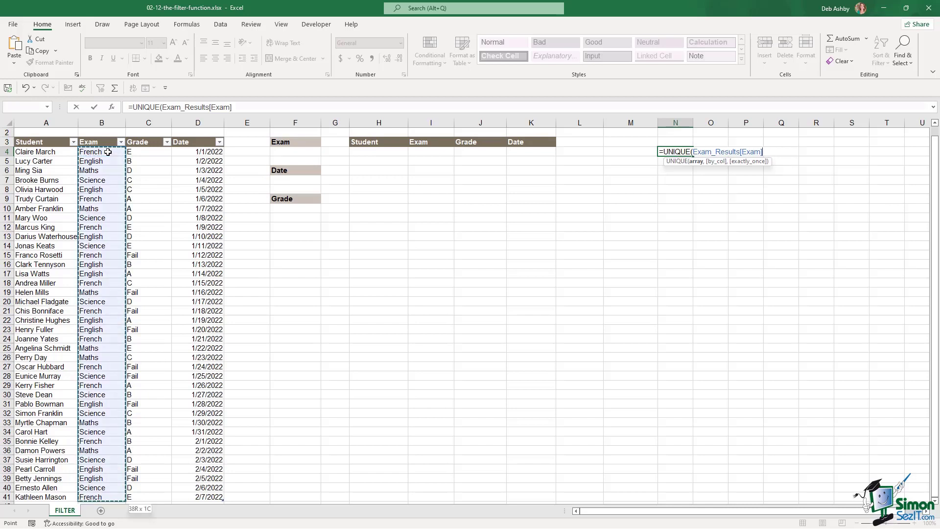
{"action": "type", "text": ")"}
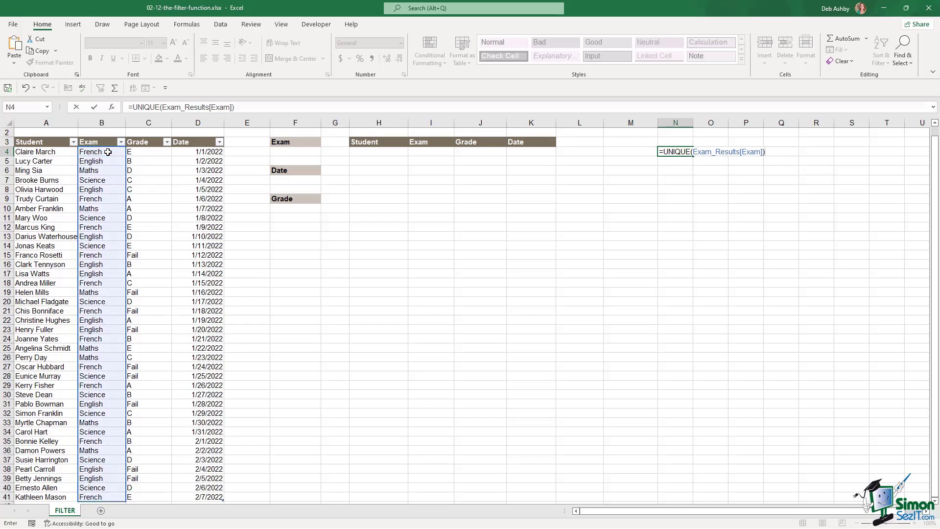
{"action": "key", "text": "Return"}
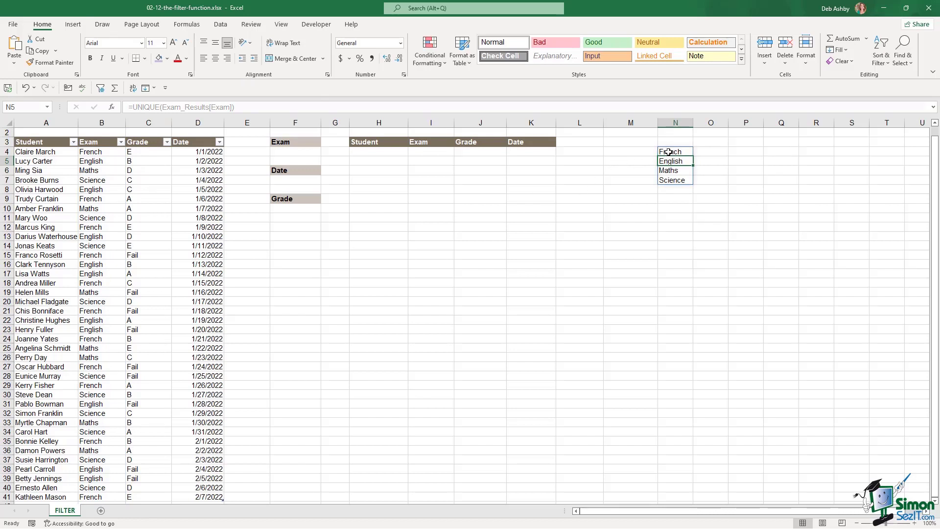
- Convert the spilled exam list in N4:N7 to fixed values with Paste Values
{"action": "left_click_drag", "start_coordinate": [669, 152], "coordinate": [669, 181]}
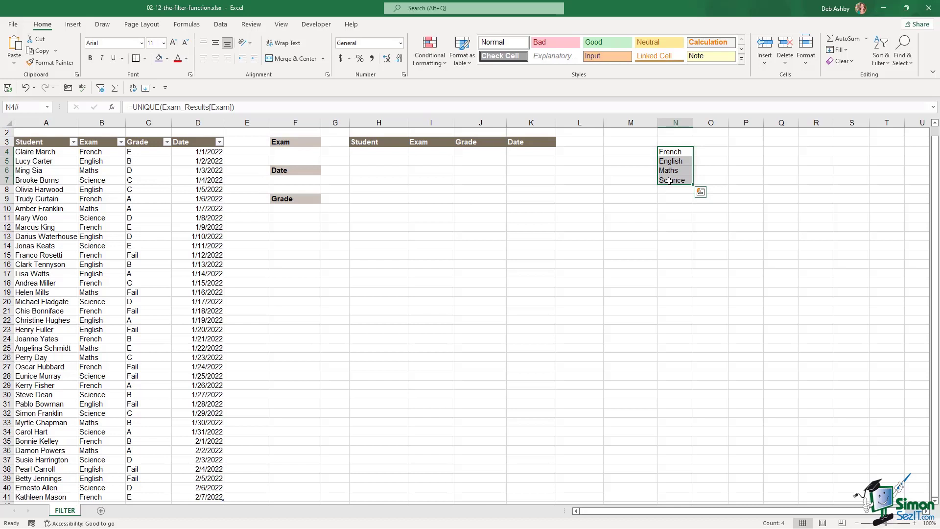
{"action": "key", "text": "ctrl+c"}
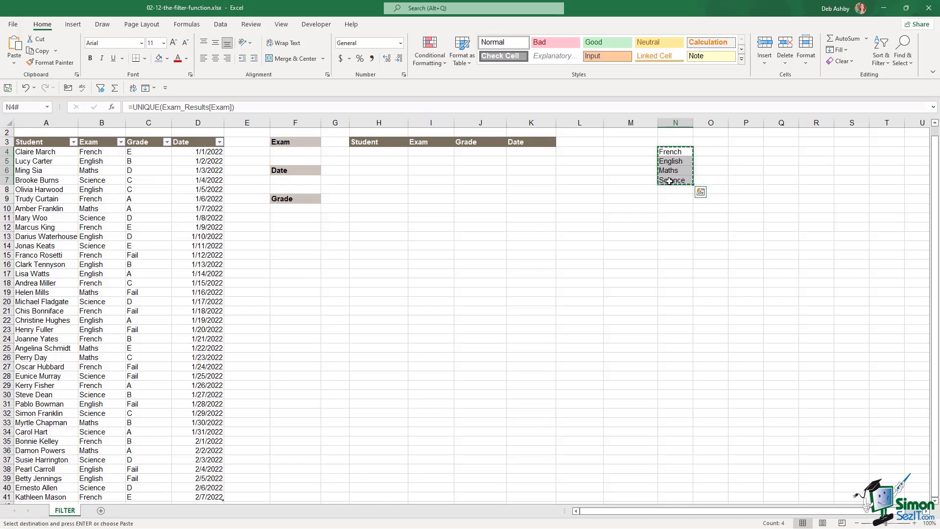
{"action": "left_click", "coordinate": [13, 62]}
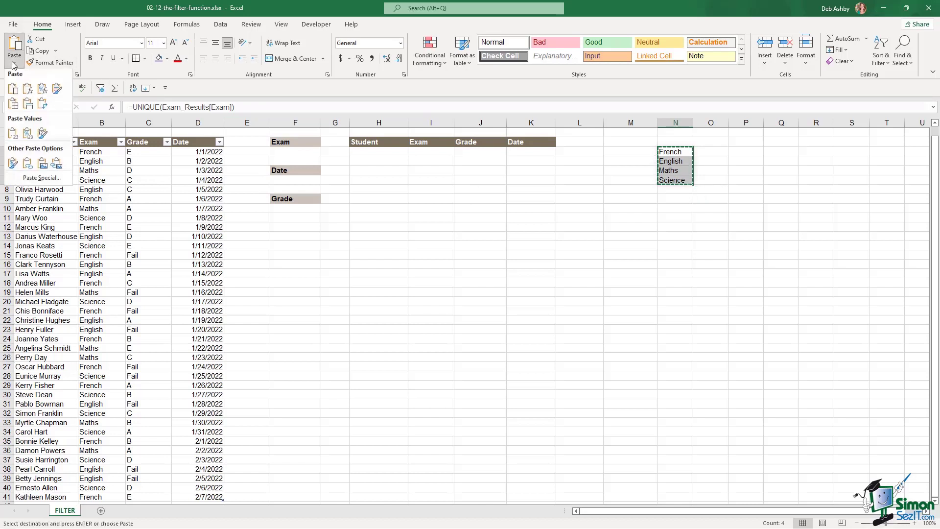
{"action": "left_click", "coordinate": [13, 137]}
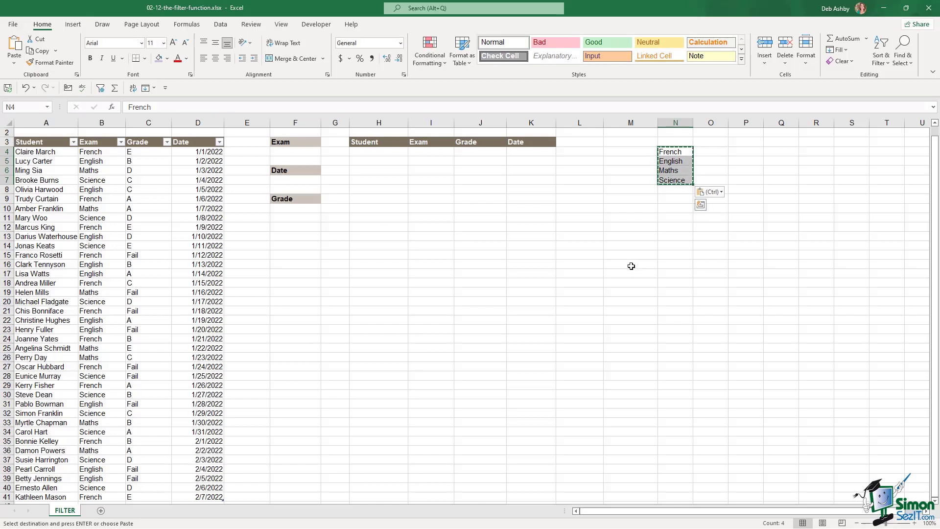
{"action": "key", "text": "Escape"}
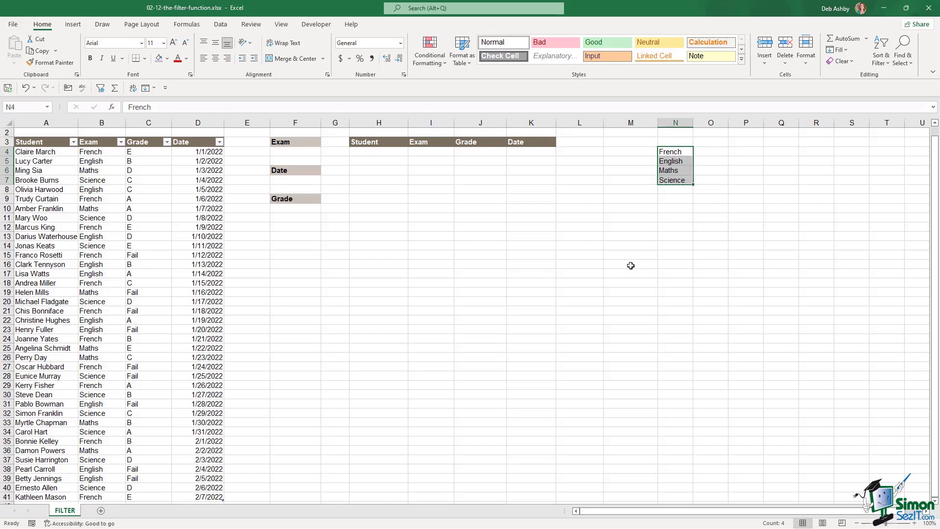
{"action": "left_click", "coordinate": [672, 153]}
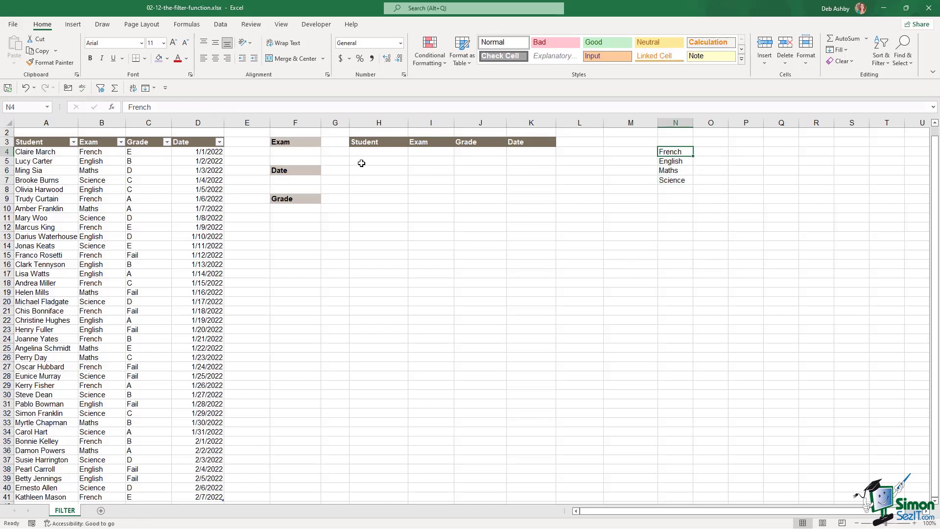
- Add list data validation to F4 with source =$N$4:$N$7
{"action": "left_click", "coordinate": [293, 152]}
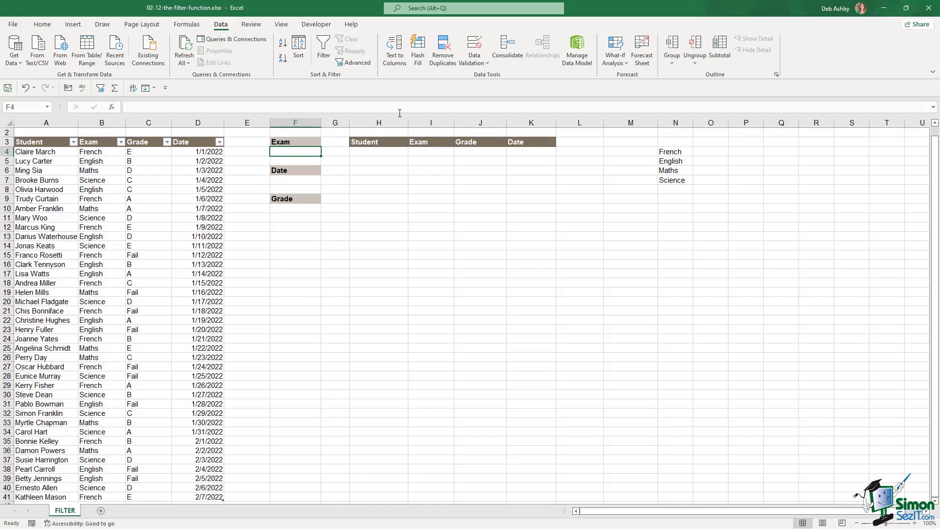
{"action": "left_click", "coordinate": [485, 64]}
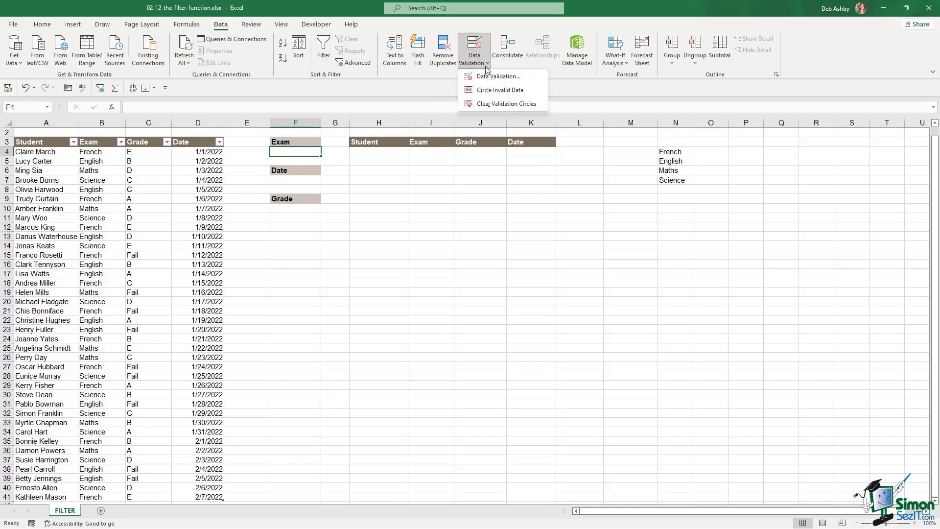
{"action": "left_click", "coordinate": [483, 76]}
{"action": "left_click", "coordinate": [449, 211]}
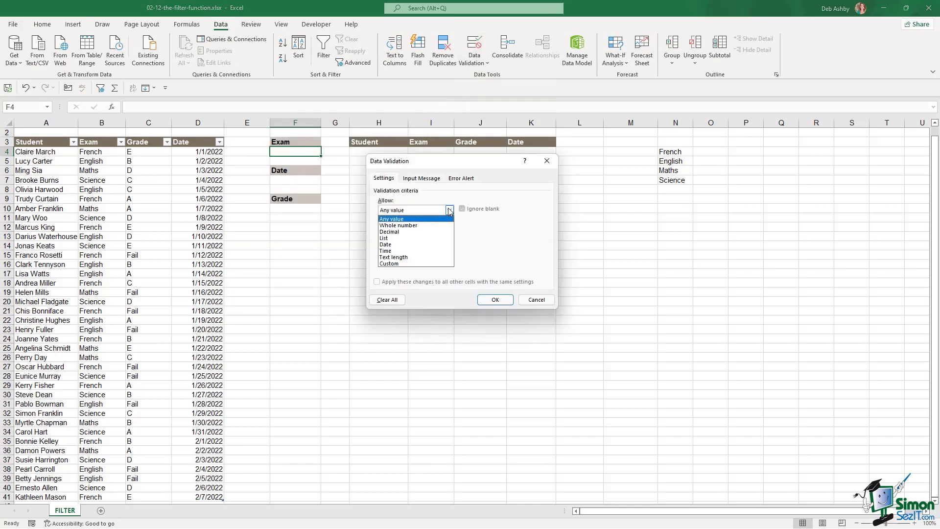
{"action": "left_click", "coordinate": [406, 239]}
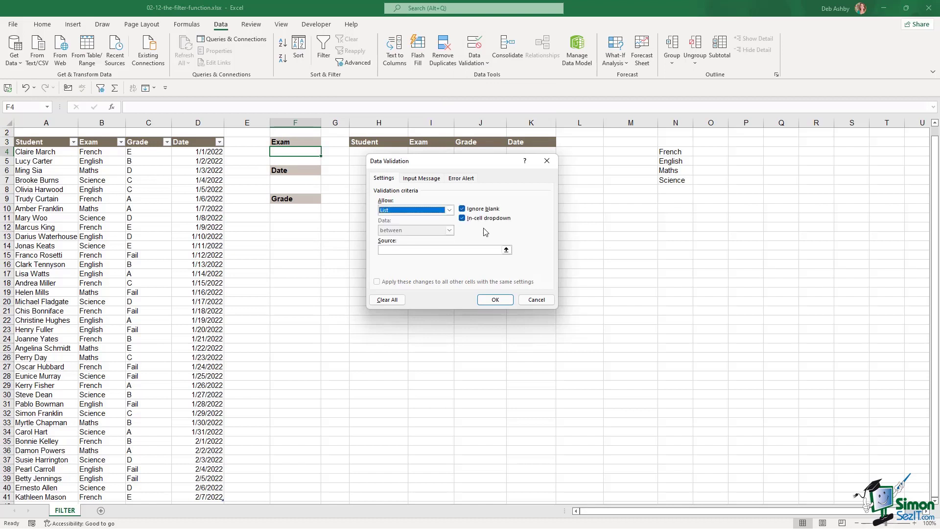
{"action": "left_click", "coordinate": [393, 250]}
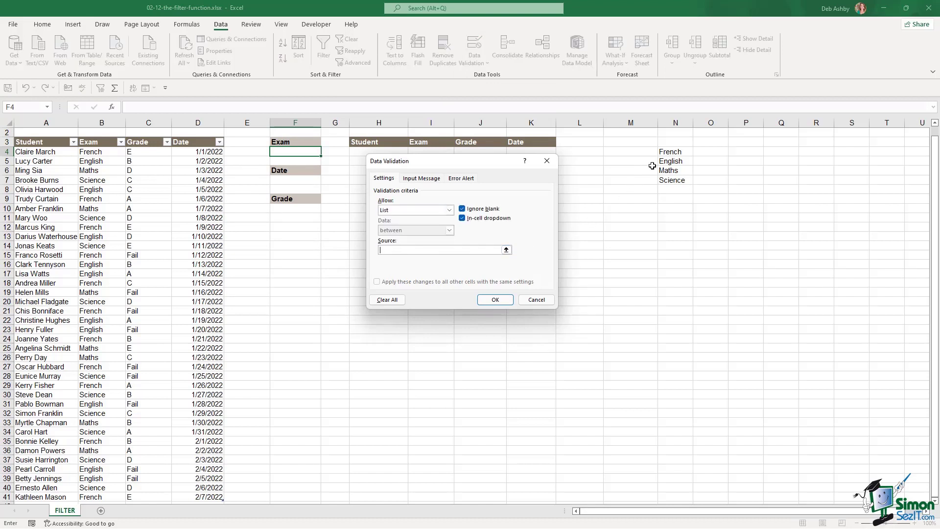
{"action": "left_click_drag", "start_coordinate": [672, 153], "coordinate": [672, 180]}
{"action": "left_click", "coordinate": [496, 300]}
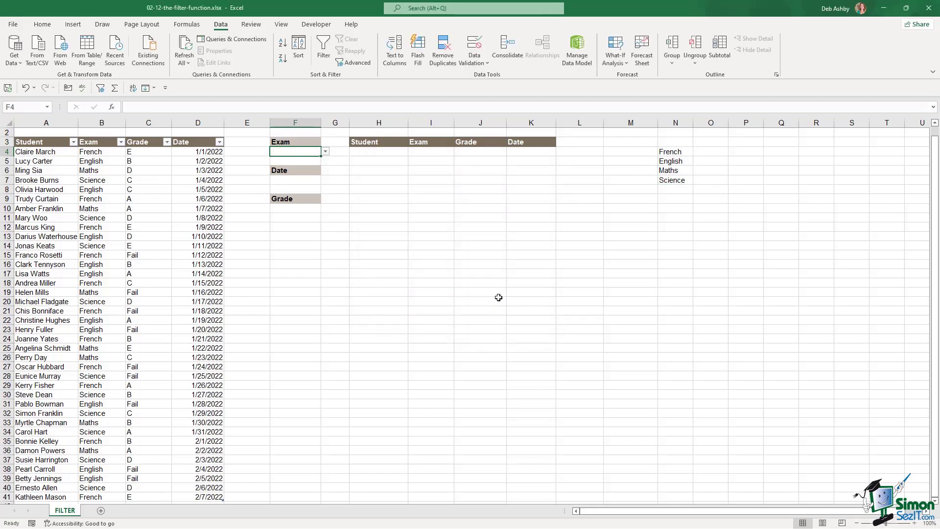
- Set the Exam criterion in F4 to Maths using its new dropdown
{"action": "left_click", "coordinate": [326, 152]}
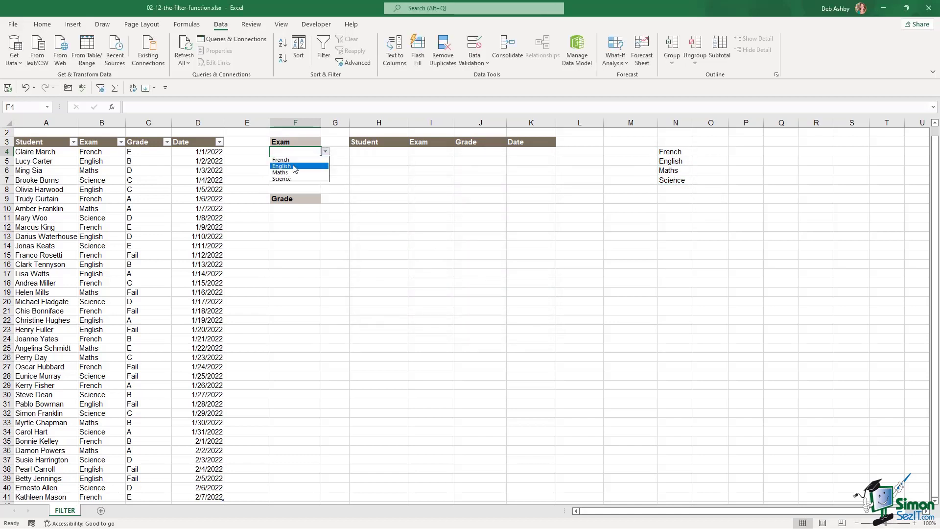
{"action": "left_click", "coordinate": [294, 166]}
{"action": "left_click", "coordinate": [326, 152]}
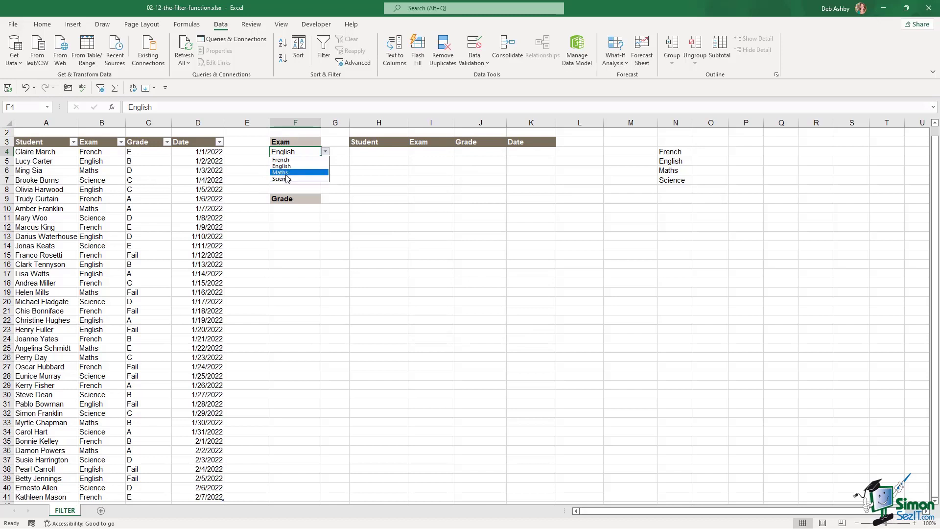
{"action": "left_click", "coordinate": [294, 172]}
{"action": "left_click", "coordinate": [325, 152]}
{"action": "left_click", "coordinate": [299, 173]}
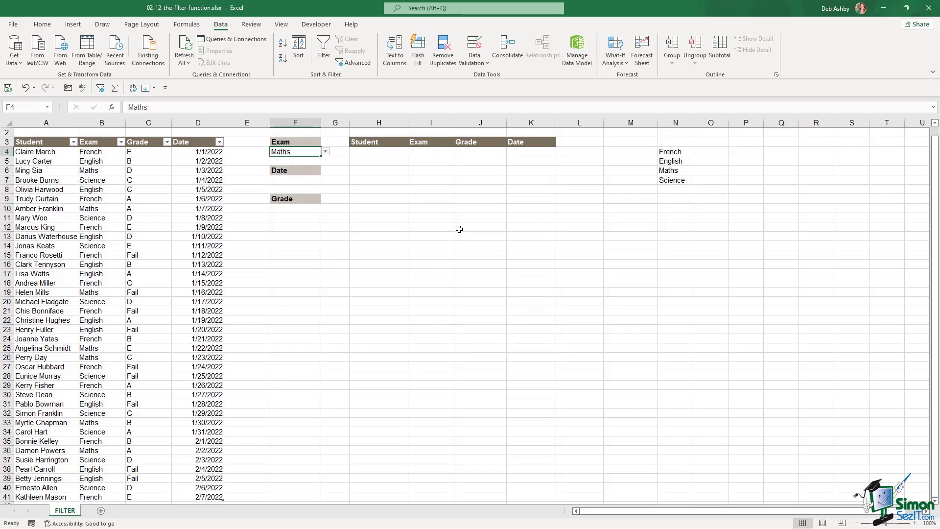
{"action": "left_click", "coordinate": [295, 181]}
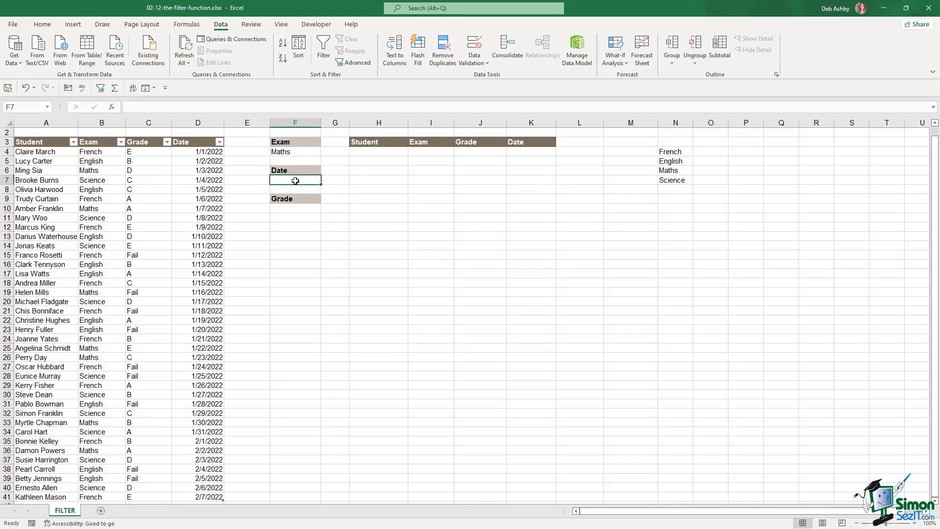
- Test the date dropdown in F7 and the grade dropdown in F10 without changing them
{"action": "left_click", "coordinate": [301, 210]}
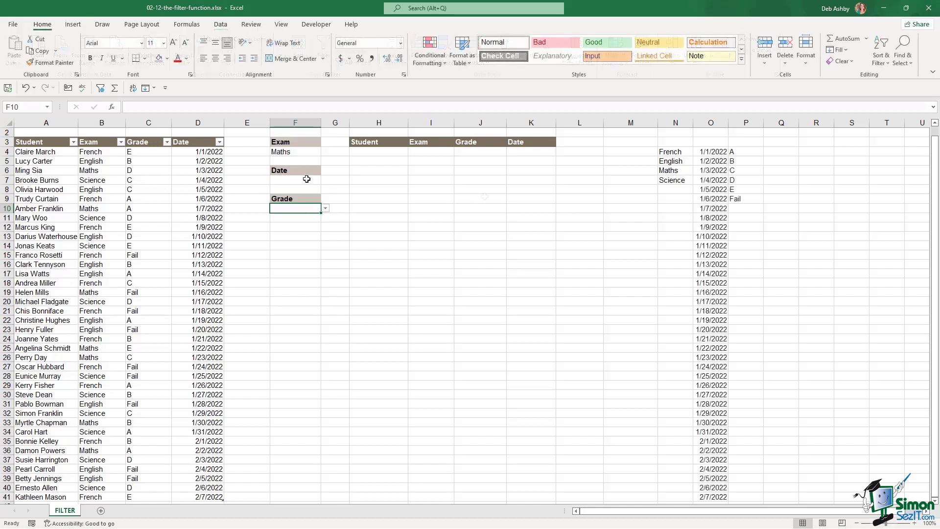
{"action": "left_click", "coordinate": [306, 179]}
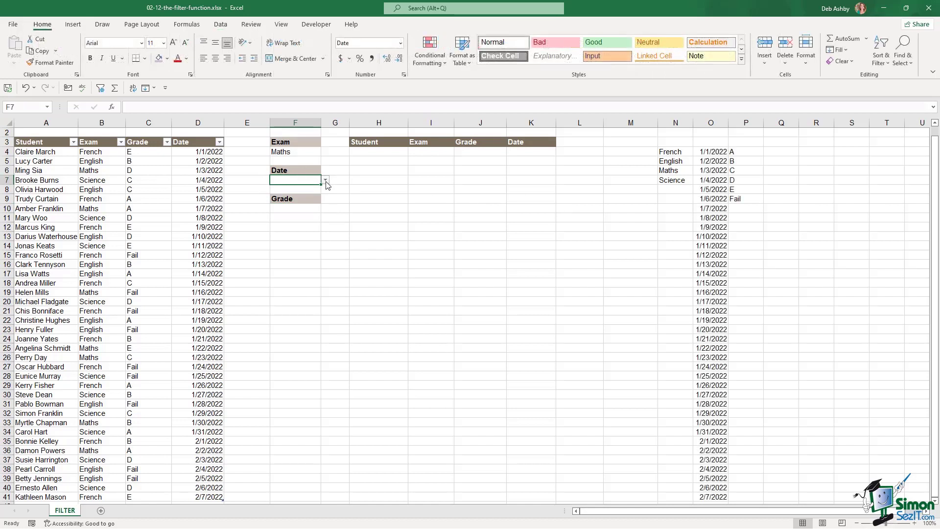
{"action": "left_click", "coordinate": [325, 180]}
{"action": "key", "text": "Escape"}
{"action": "left_click", "coordinate": [308, 208]}
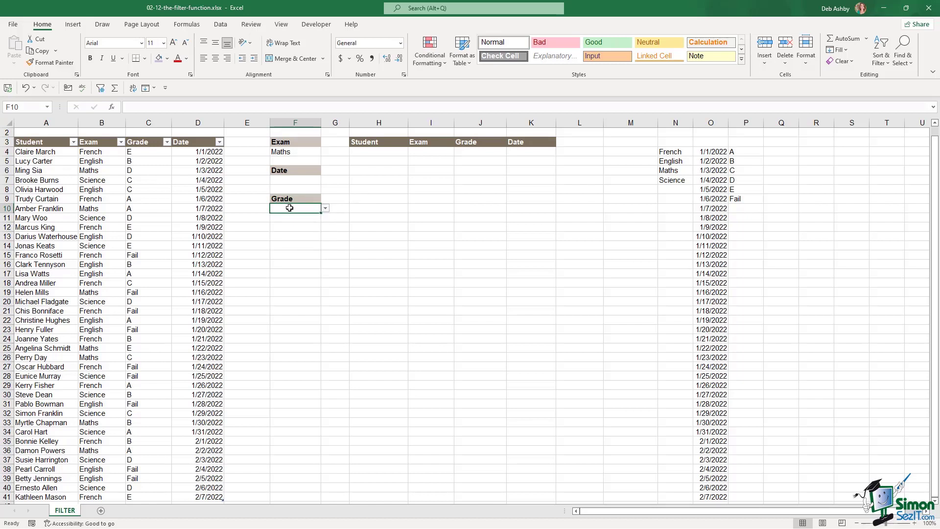
{"action": "left_click", "coordinate": [326, 208]}
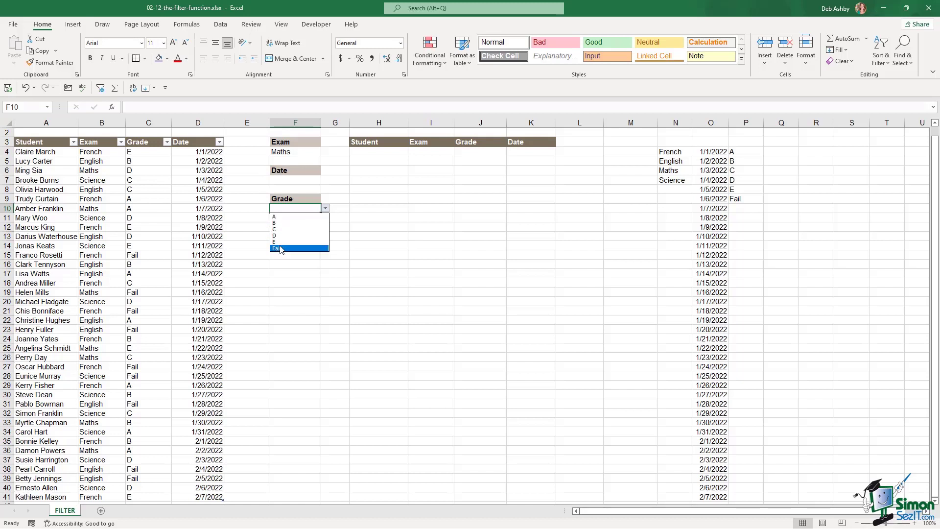
{"action": "key", "text": "Escape"}
{"action": "left_click", "coordinate": [289, 180]}
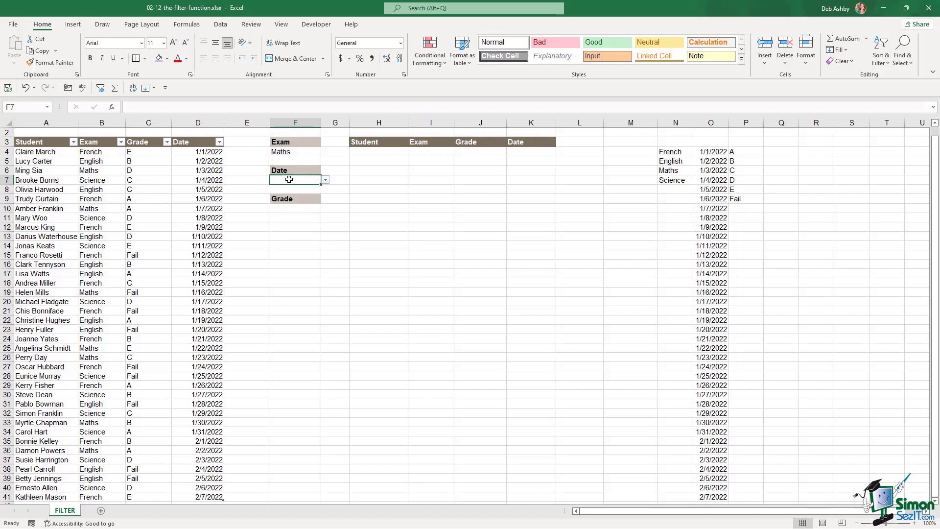
{"action": "left_click", "coordinate": [293, 208]}
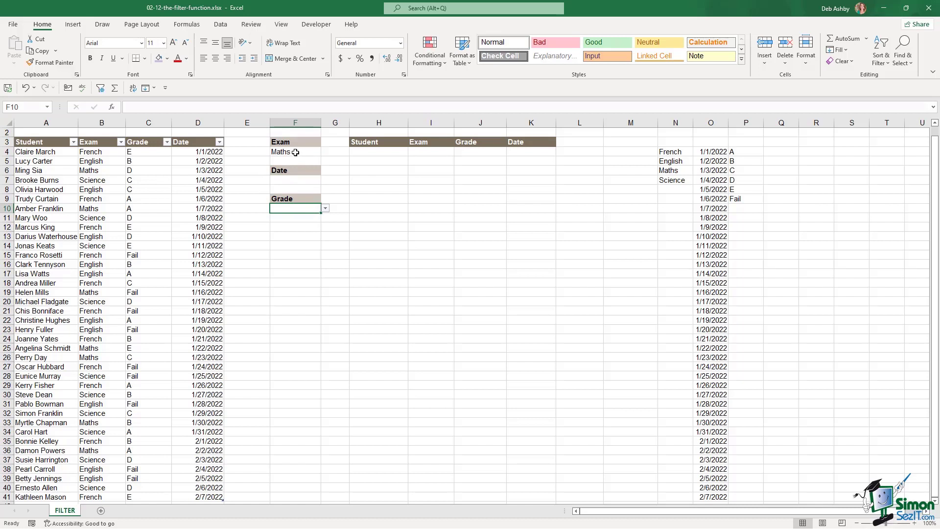
{"action": "left_click", "coordinate": [296, 153]}
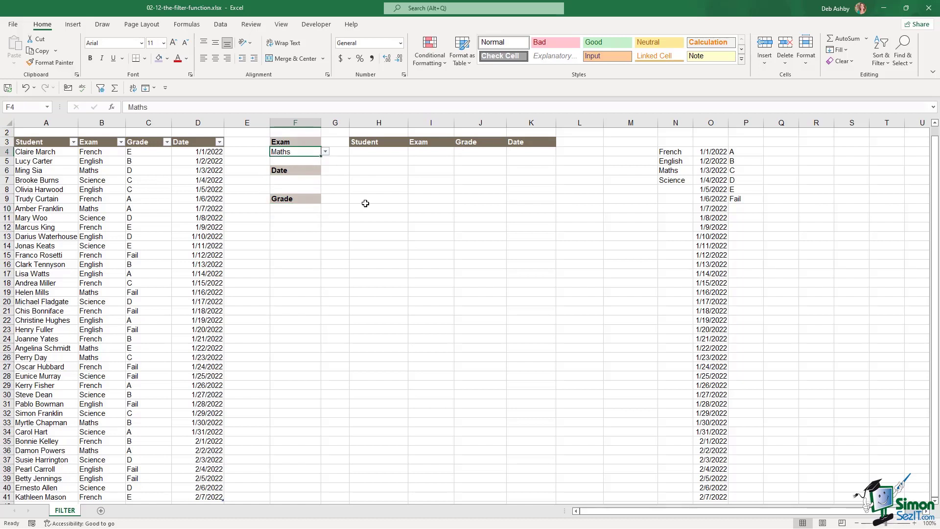
- Start a FILTER formula in H4 with the whole Exam_Results table as its array
{"action": "left_click", "coordinate": [369, 152]}
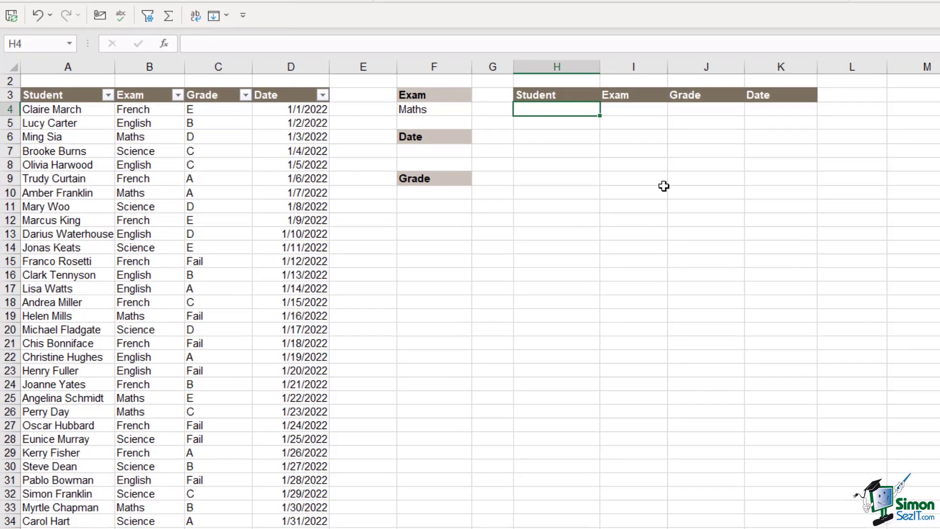
{"action": "type", "text": "=filter"}
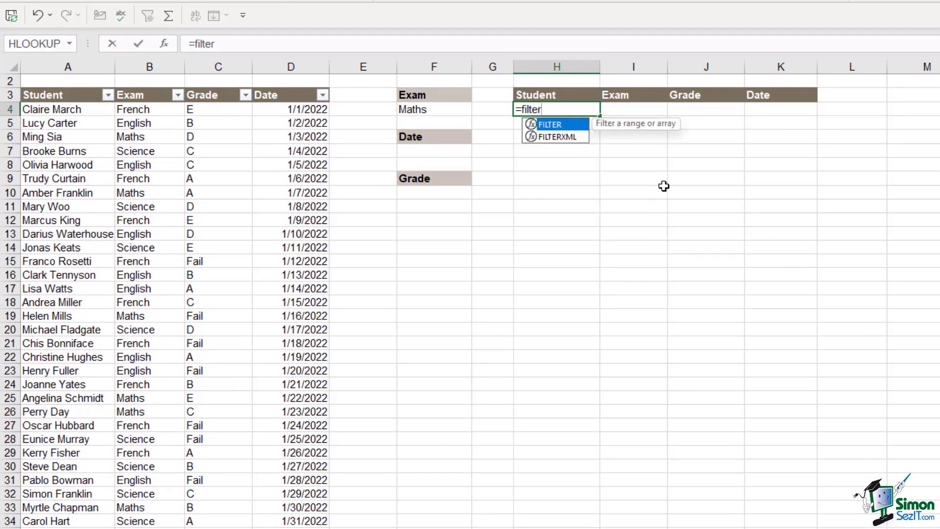
{"action": "key", "text": "Tab"}
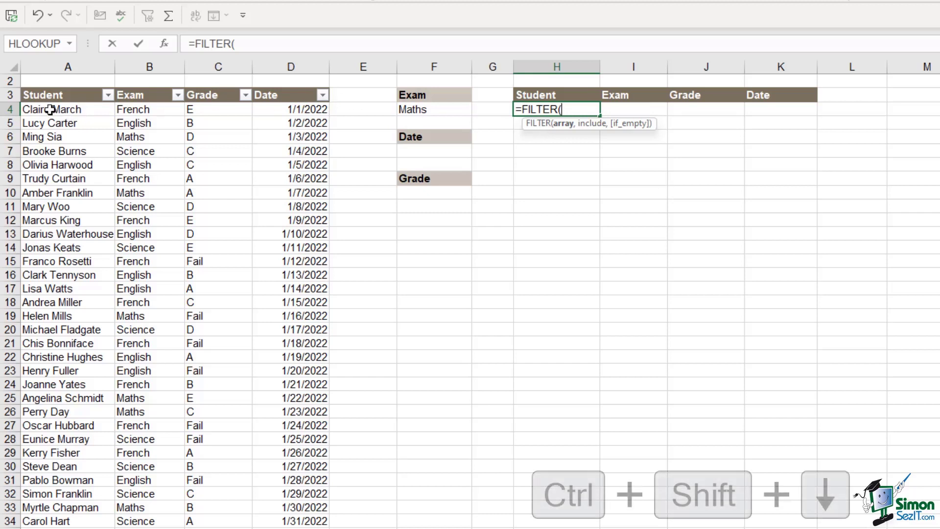
{"action": "left_click_drag", "start_coordinate": [57, 109], "coordinate": [308, 111]}
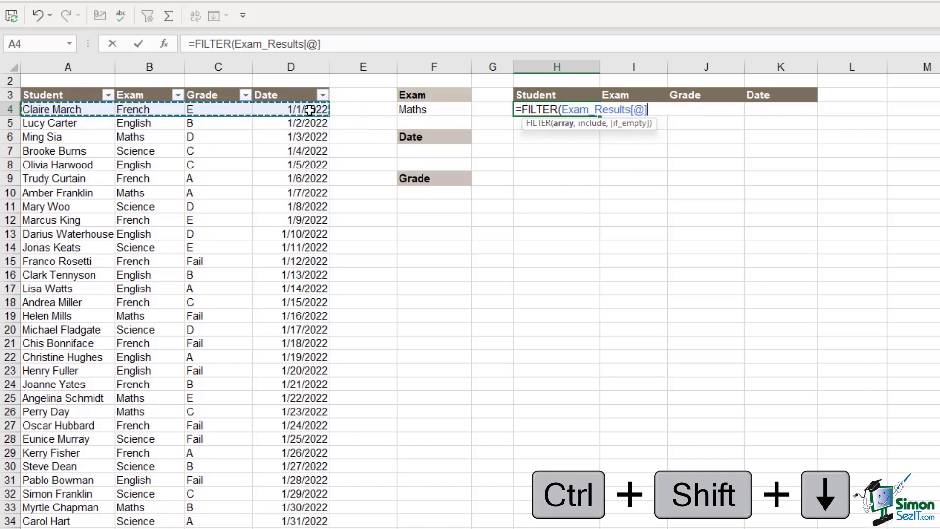
{"action": "key", "text": "ctrl+shift+Down"}
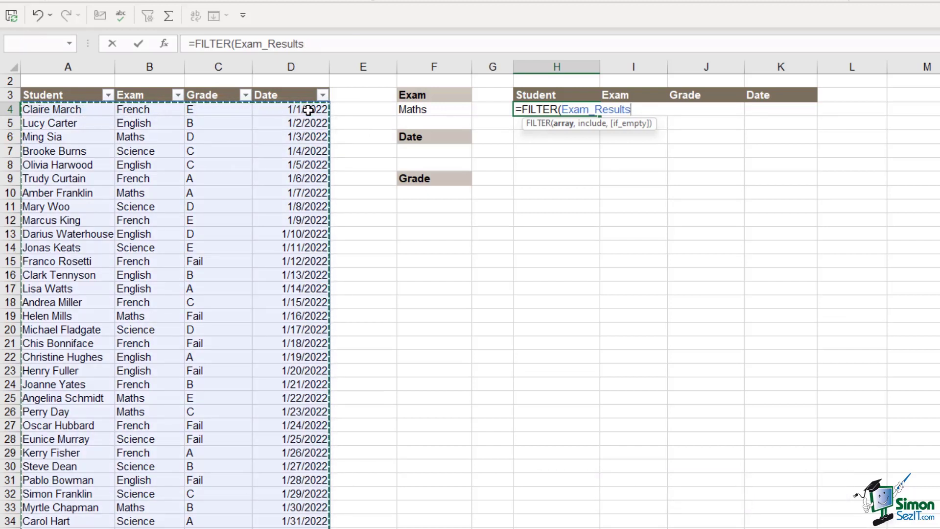
{"action": "type", "text": ","}
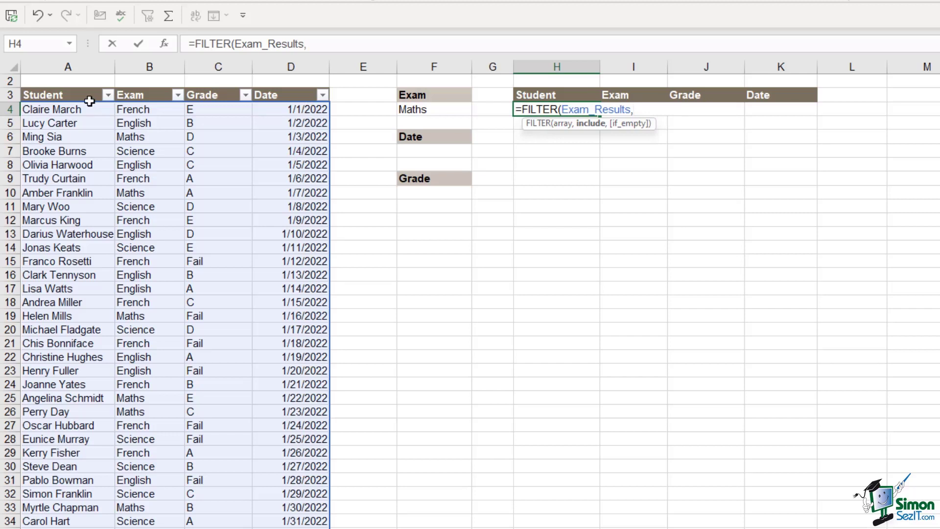
- Add the condition Exam_Results[Exam]=F4 and the "No Records" fallback, then commit
{"action": "left_click", "coordinate": [149, 111]}
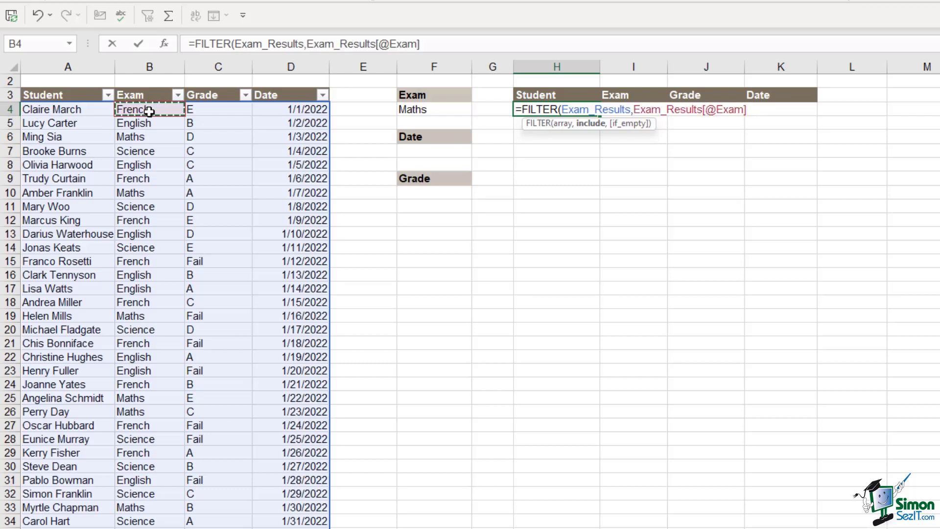
{"action": "key", "text": "ctrl+shift+Down"}
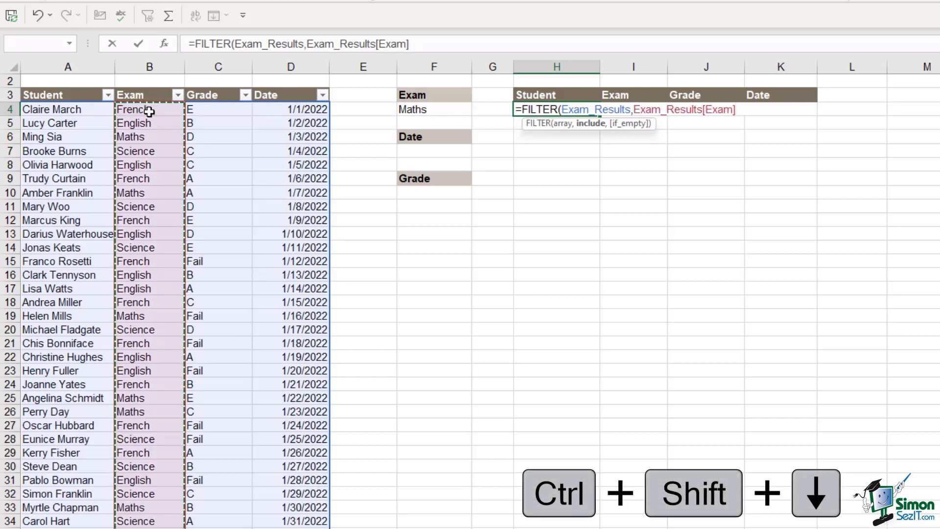
{"action": "type", "text": "="}
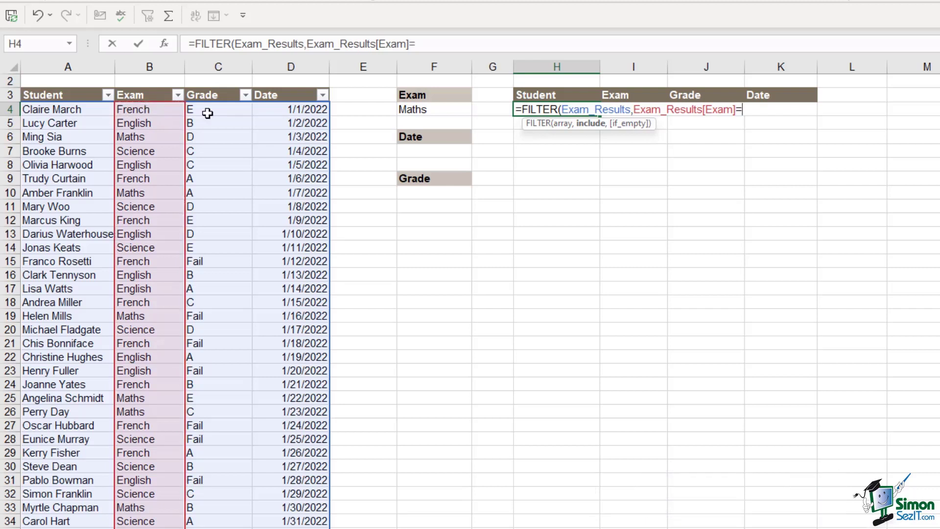
{"action": "left_click", "coordinate": [429, 111]}
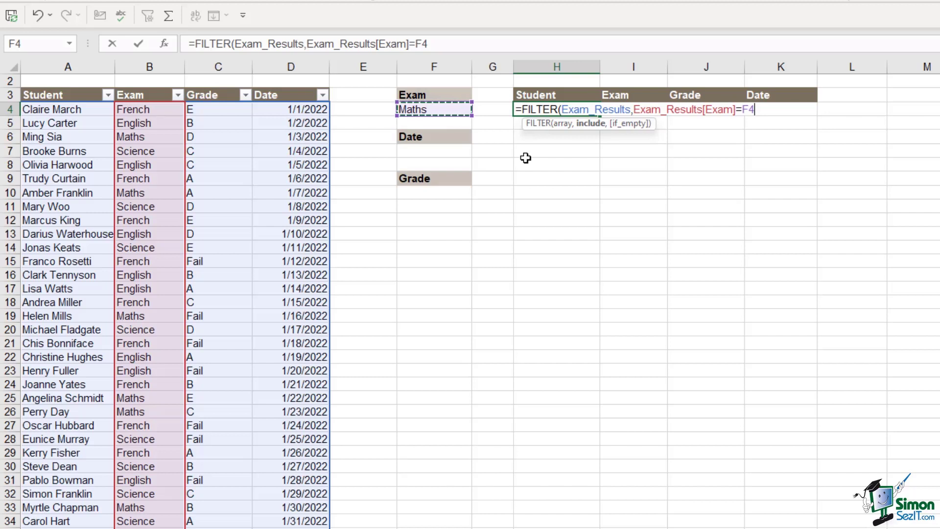
{"action": "type", "text": ","}
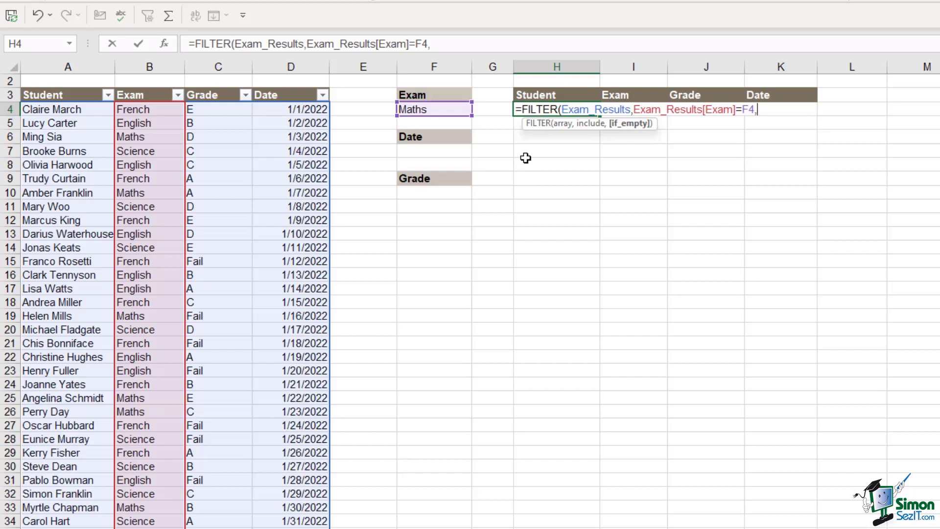
{"action": "type", "text": "\"No Records"}
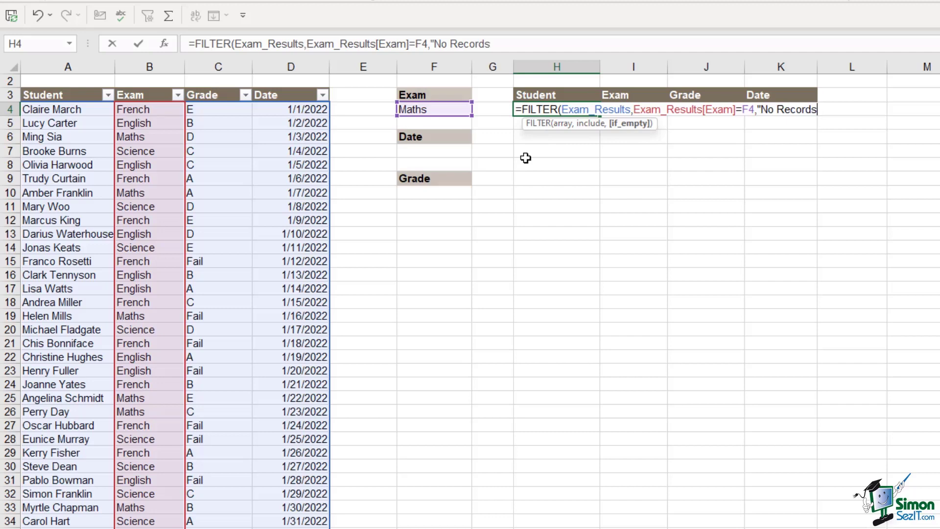
{"action": "type", "text": "\")"}
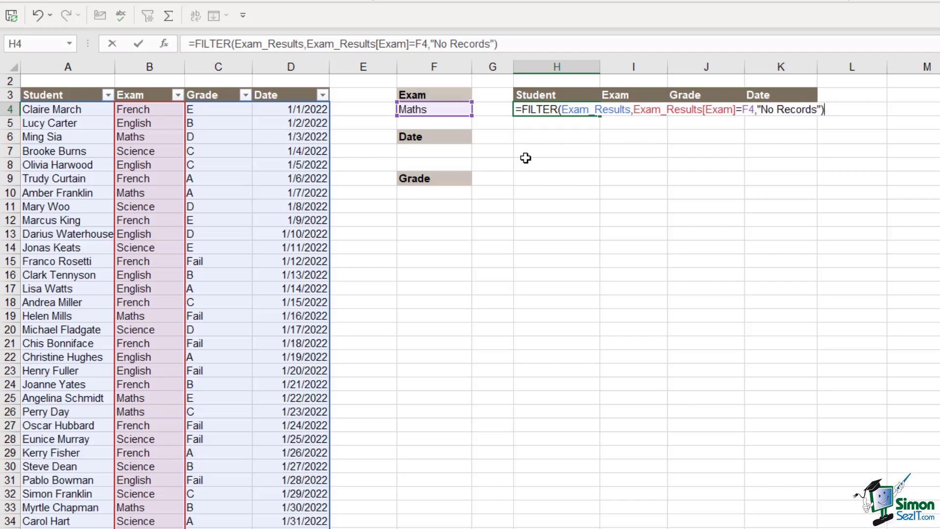
{"action": "key", "text": "Return"}
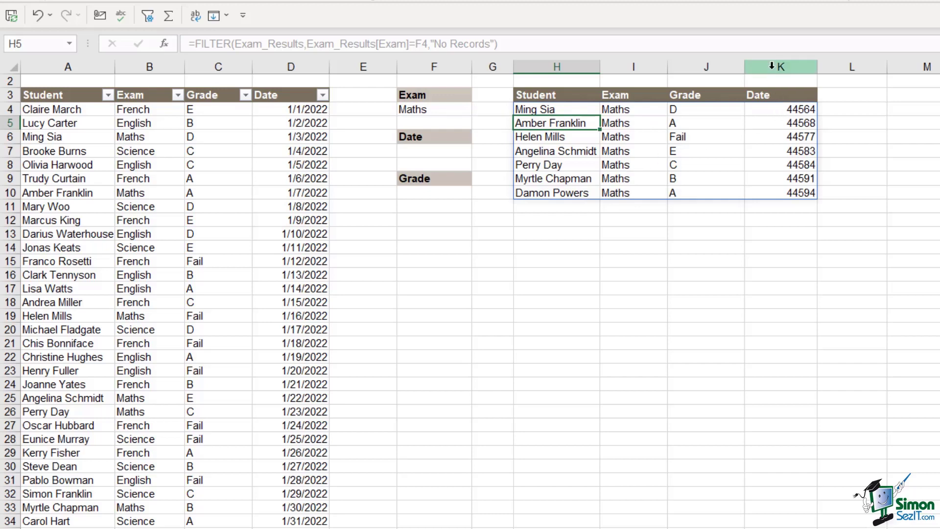
- Format the result dates in column K as Short Date
{"action": "left_click", "coordinate": [781, 66]}
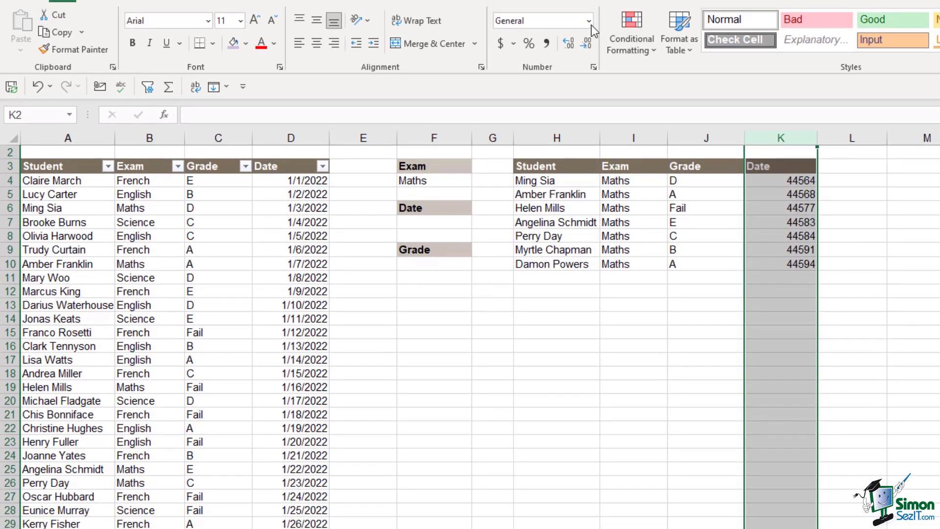
{"action": "left_click", "coordinate": [587, 13]}
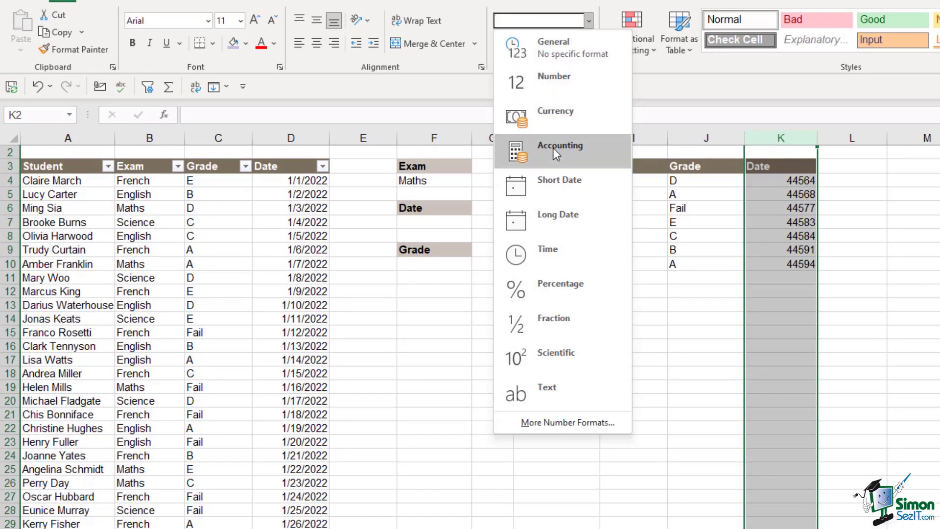
{"action": "left_click", "coordinate": [559, 173]}
{"action": "left_click", "coordinate": [871, 305]}
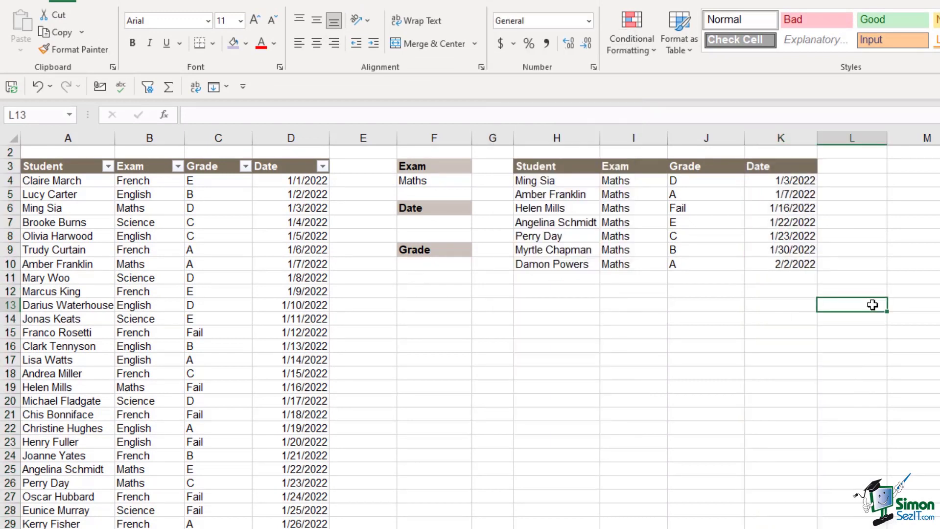
{"action": "left_click", "coordinate": [706, 236]}
- Switch F4's Exam criterion through French and English, ending on Science
{"action": "left_click", "coordinate": [458, 181]}
{"action": "left_click", "coordinate": [478, 180]}
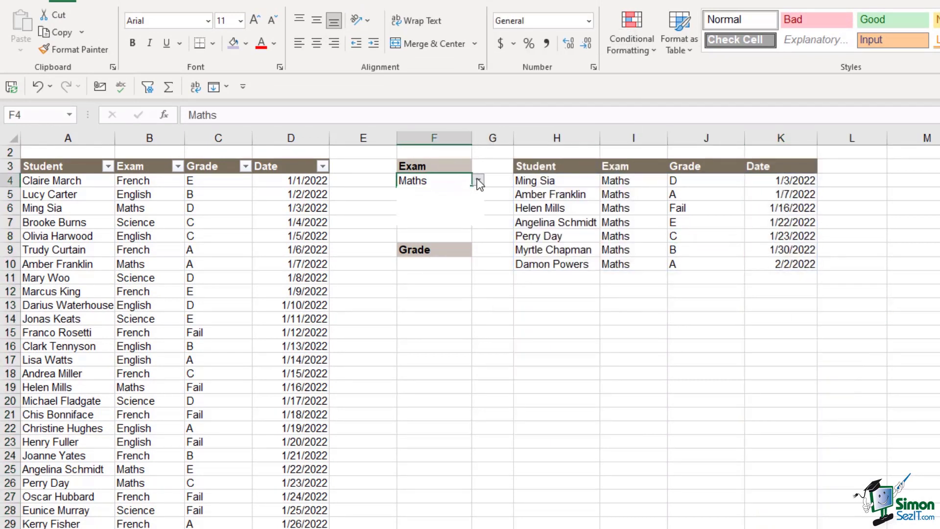
{"action": "left_click", "coordinate": [445, 192]}
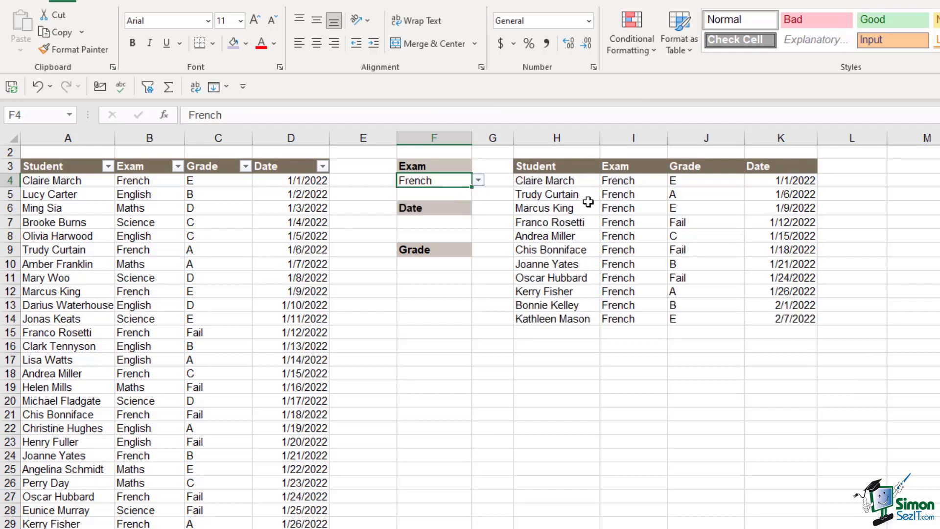
{"action": "left_click", "coordinate": [478, 181]}
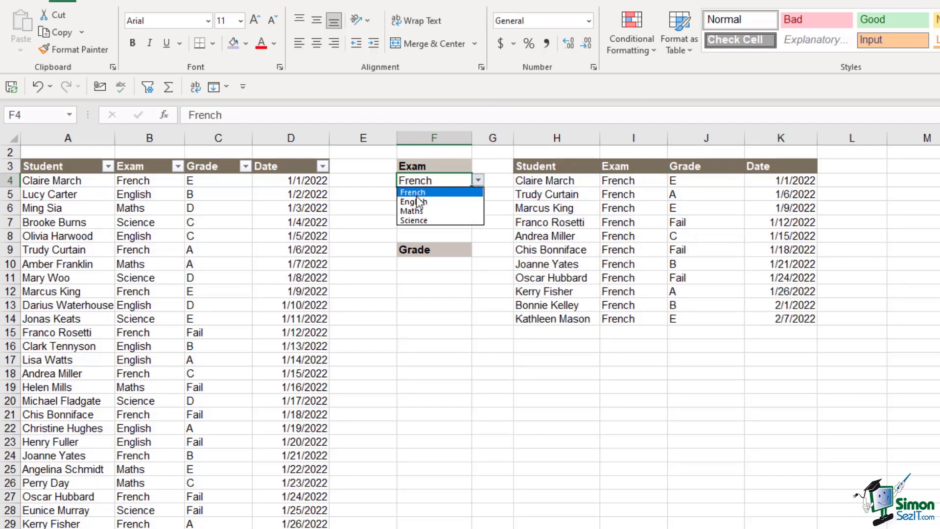
{"action": "left_click", "coordinate": [417, 196]}
{"action": "left_click", "coordinate": [478, 180]}
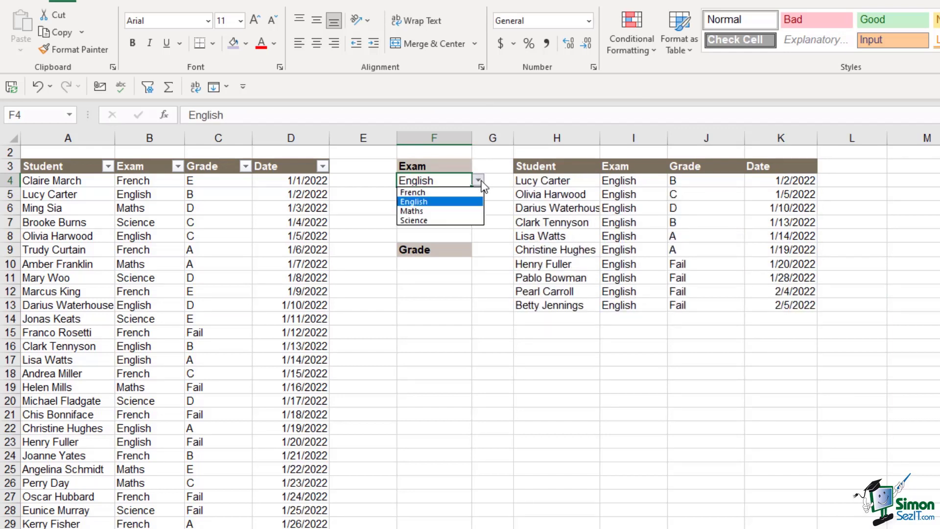
{"action": "left_click", "coordinate": [433, 222]}
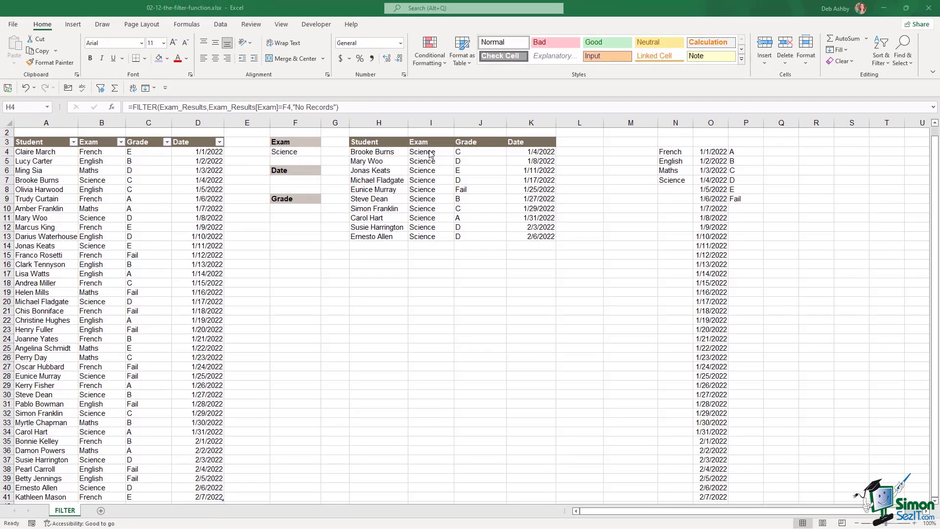
- Hide the helper columns N through P
{"action": "left_click", "coordinate": [385, 152]}
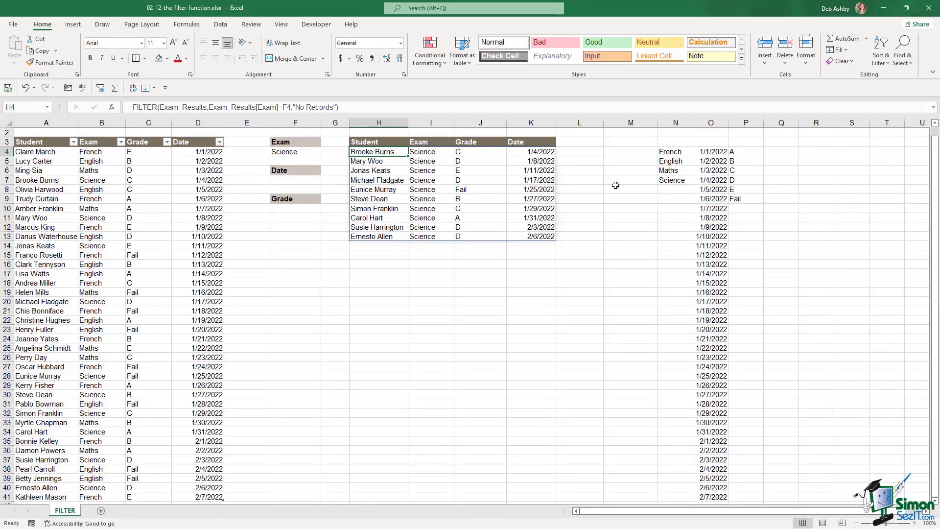
{"action": "left_click", "coordinate": [681, 123]}
{"action": "left_click_drag", "start_coordinate": [682, 123], "coordinate": [734, 123]}
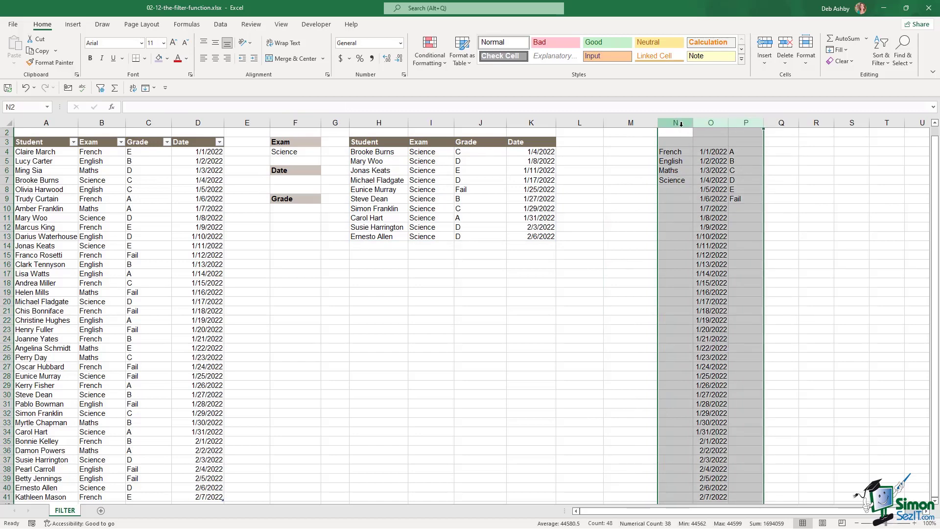
{"action": "right_click", "coordinate": [680, 121]}
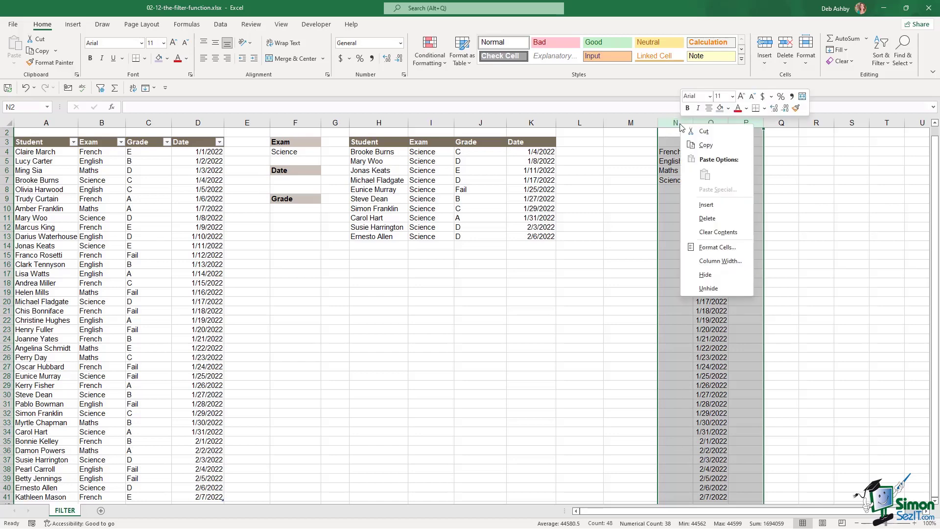
{"action": "left_click", "coordinate": [711, 275]}
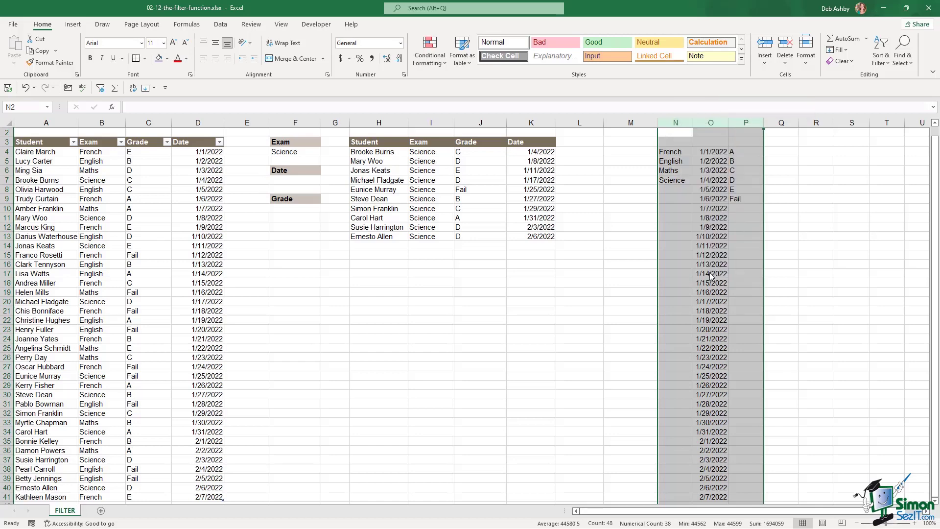
{"action": "left_click", "coordinate": [740, 189]}
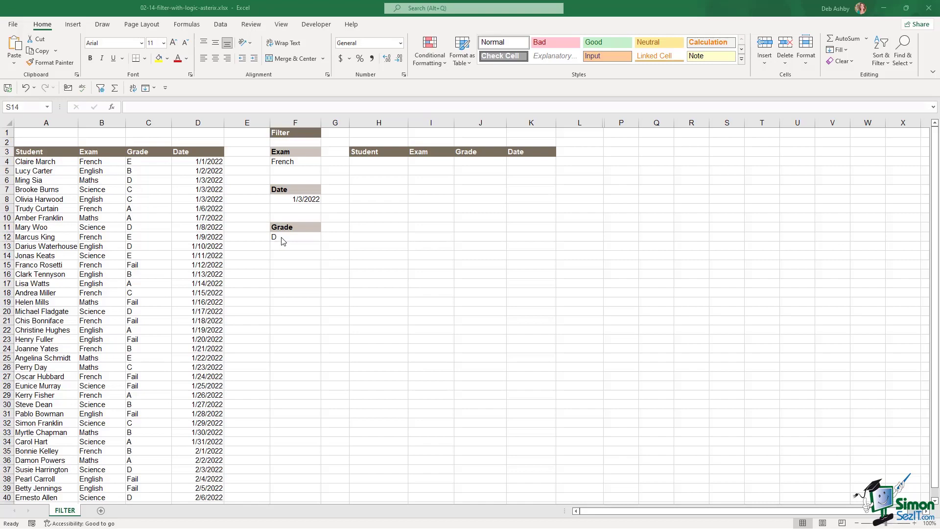
- Begin =FILTER(A4:D41,( in H4, using A4:D41 as the data range
{"action": "left_click", "coordinate": [388, 162]}
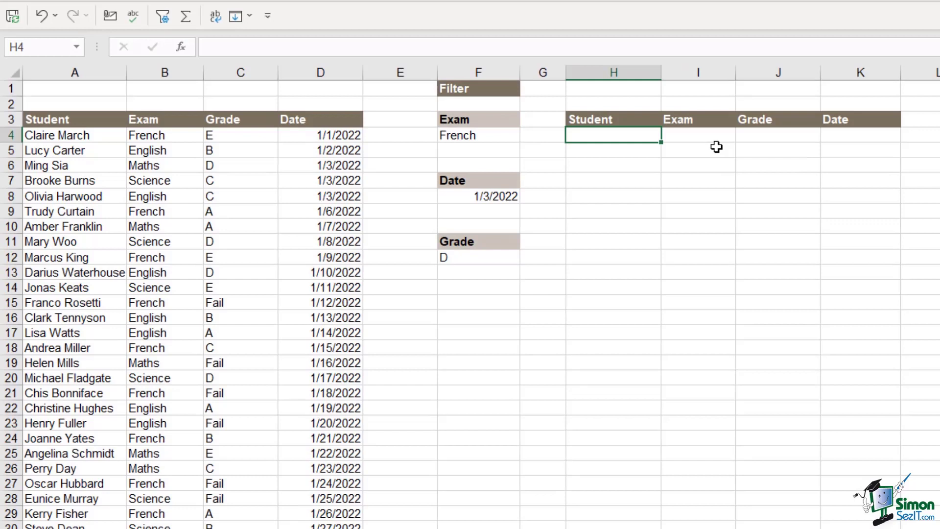
{"action": "type", "text": "="}
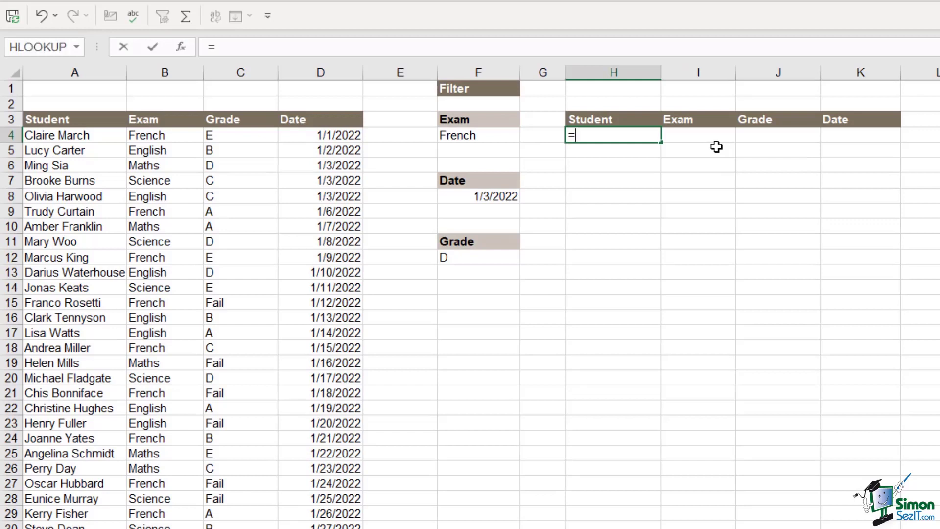
{"action": "type", "text": "FIL"}
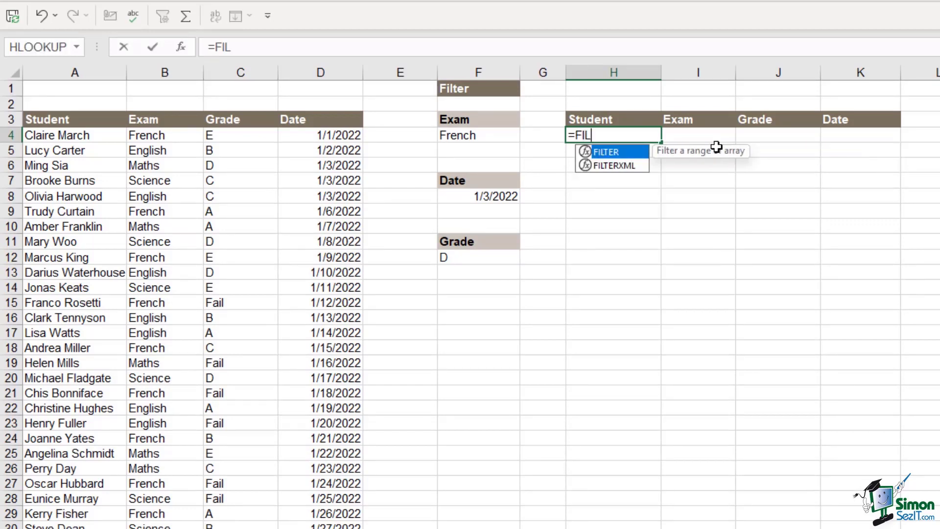
{"action": "key", "text": "Tab"}
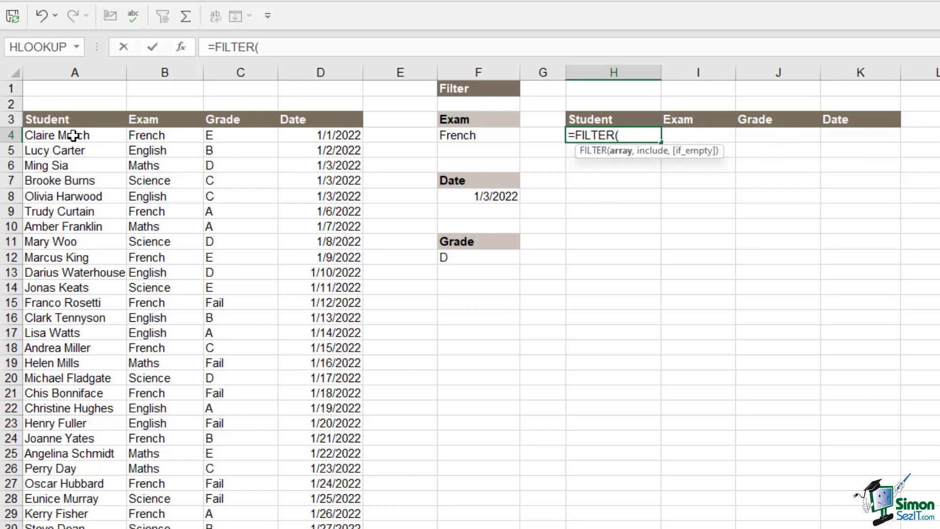
{"action": "left_click_drag", "start_coordinate": [64, 135], "coordinate": [348, 142]}
{"action": "left_click", "coordinate": [348, 143]}
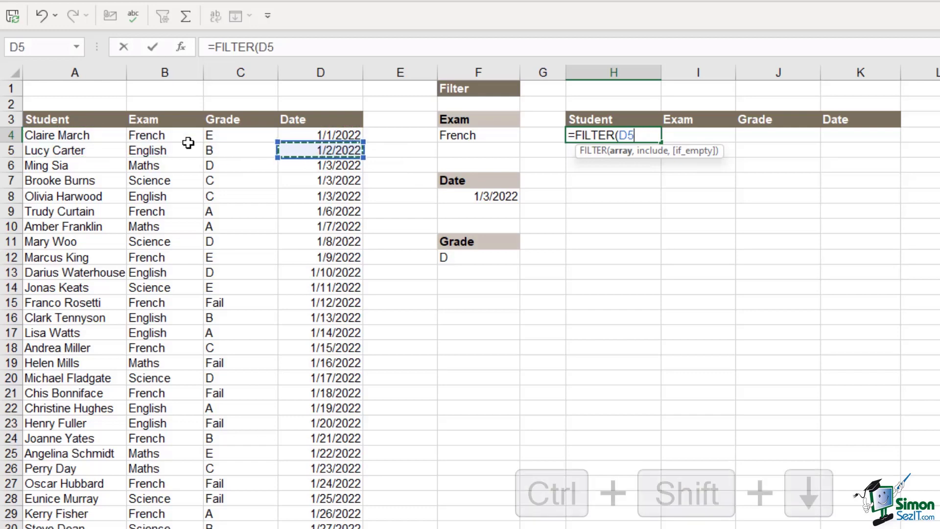
{"action": "left_click_drag", "start_coordinate": [84, 135], "coordinate": [334, 131]}
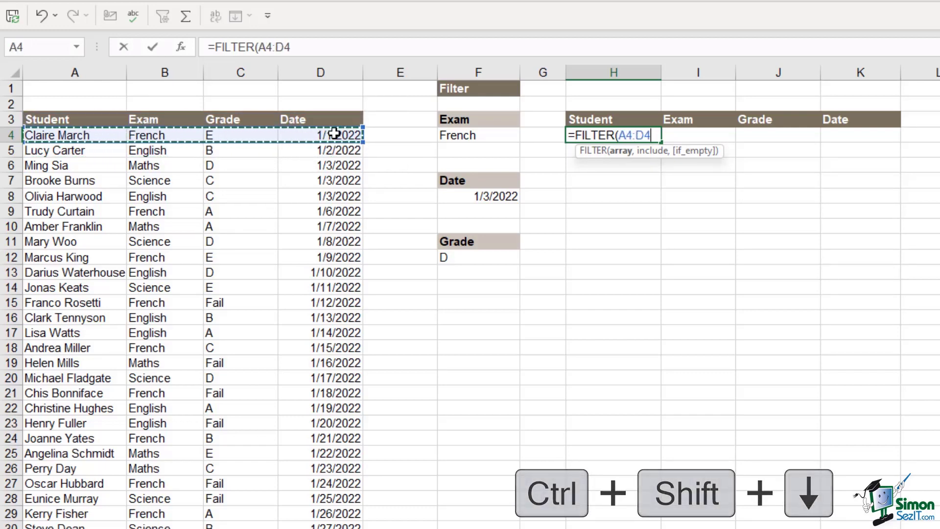
{"action": "key", "text": "ctrl+shift+Down"}
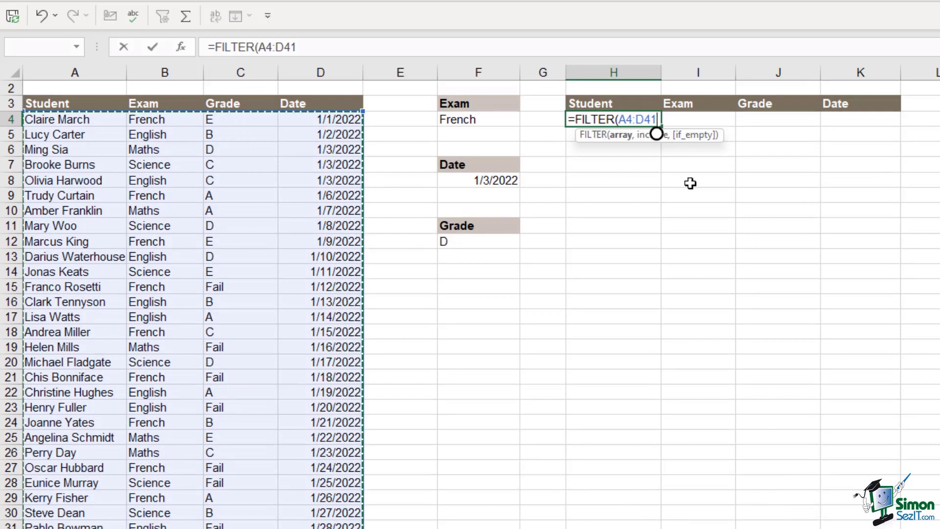
{"action": "type", "text": ","}
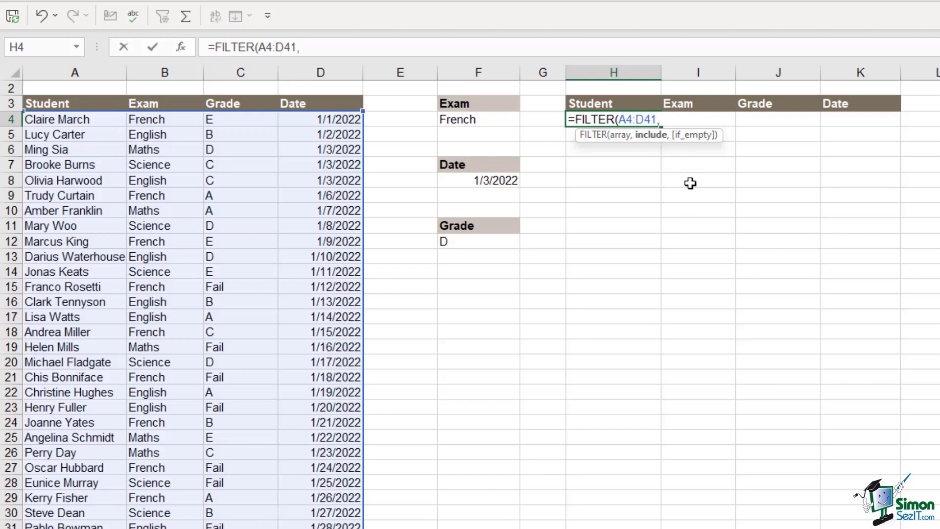
{"action": "type", "text": "("}
- Add the Exam condition (B4:B41=F4) to the FILTER formula, followed by *
{"action": "left_click", "coordinate": [152, 122]}
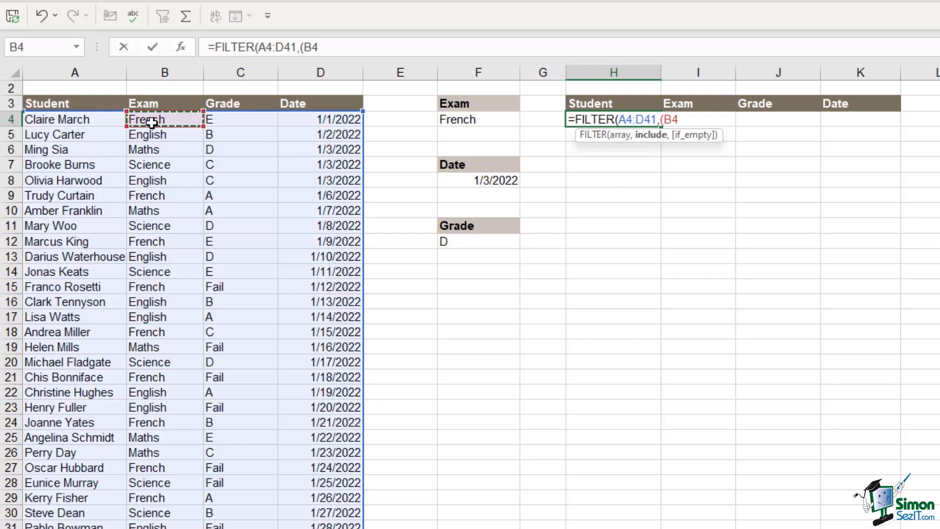
{"action": "key", "text": "ctrl+shift+Down"}
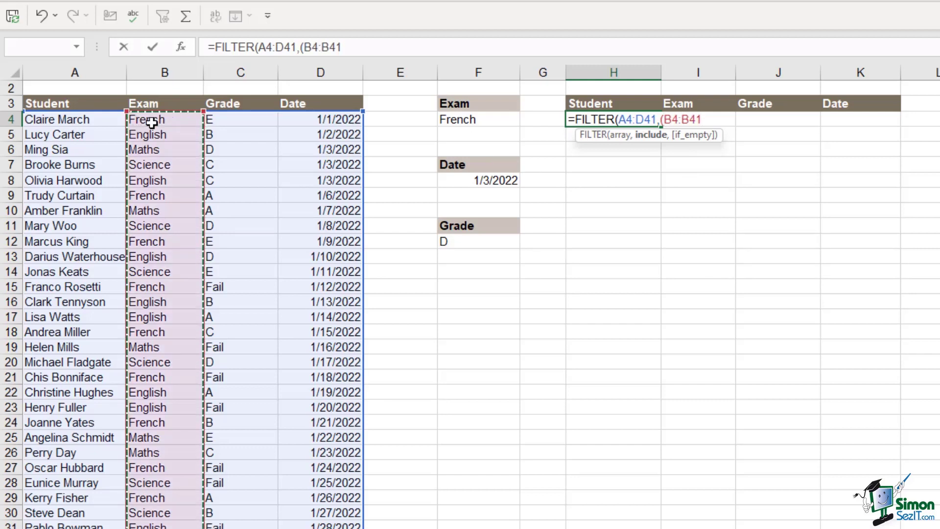
{"action": "type", "text": "="}
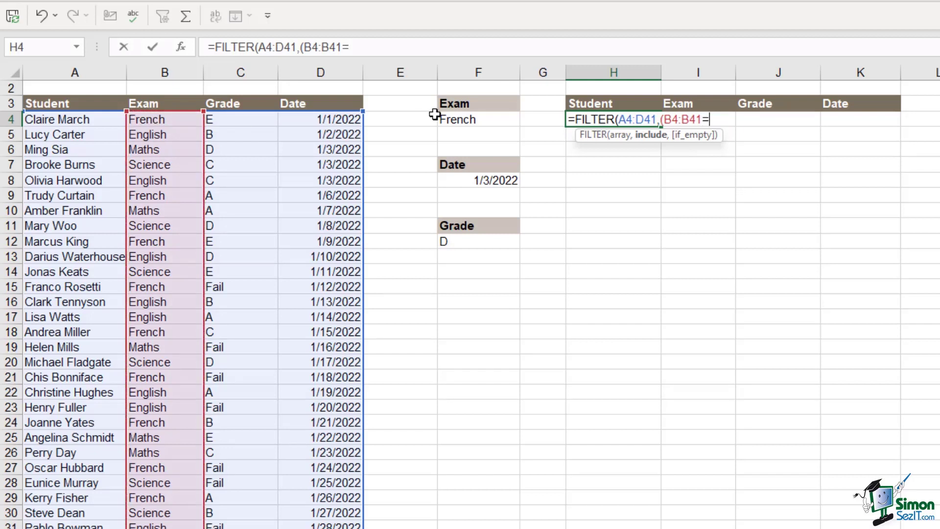
{"action": "left_click", "coordinate": [491, 122]}
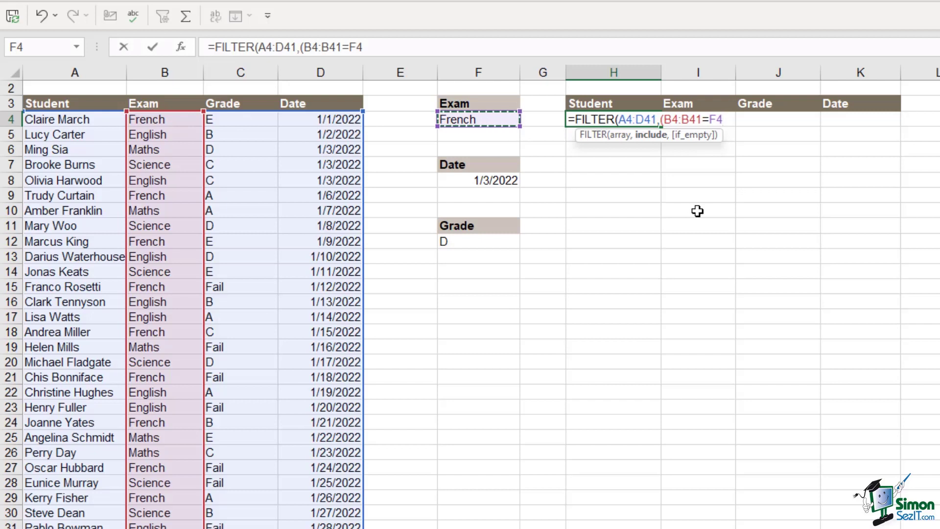
{"action": "type", "text": ")"}
{"action": "type", "text": "*"}
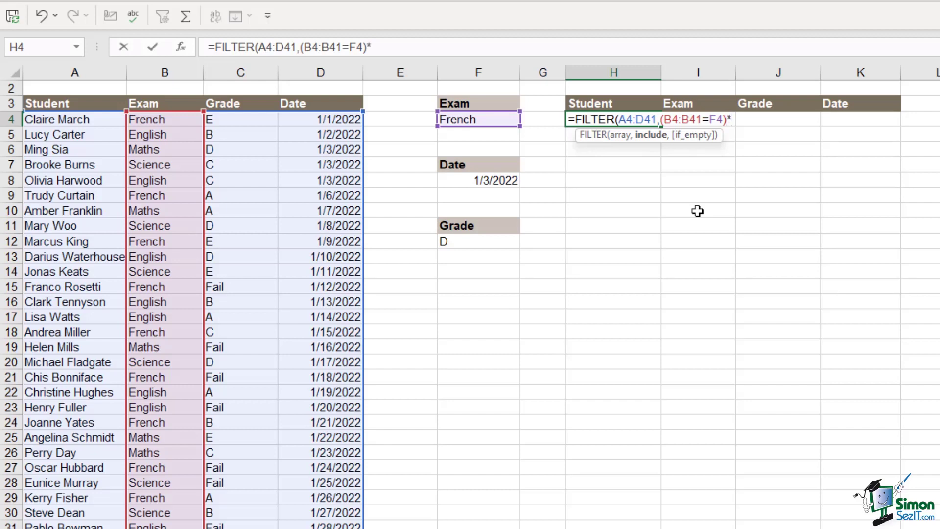
{"action": "type", "text": "("}
- Add the Grade condition (C4:C41=F12) and the "No Records" fallback, then commit
{"action": "left_click", "coordinate": [240, 120]}
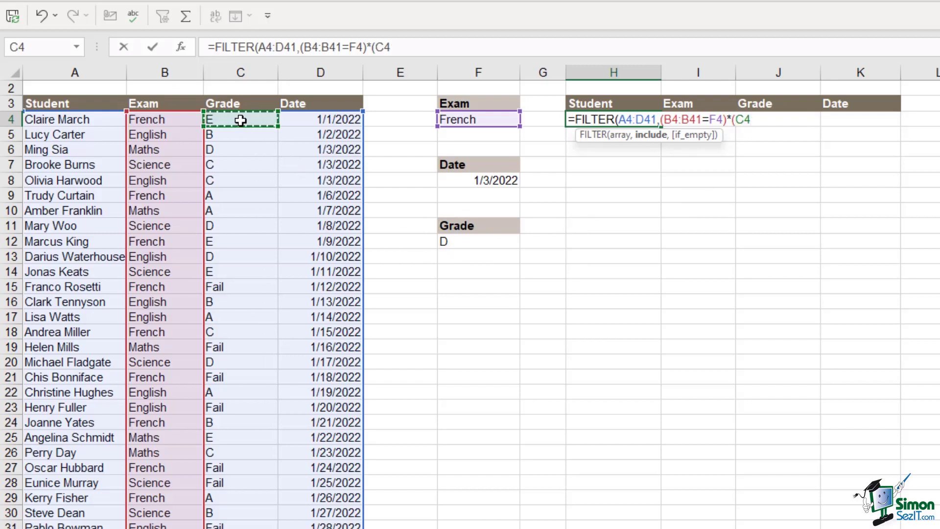
{"action": "key", "text": "ctrl+shift+Down"}
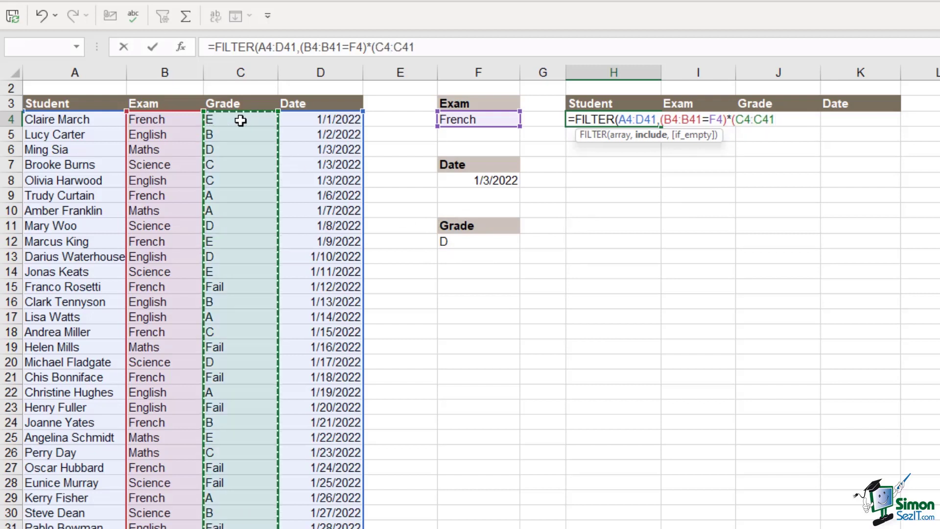
{"action": "type", "text": "="}
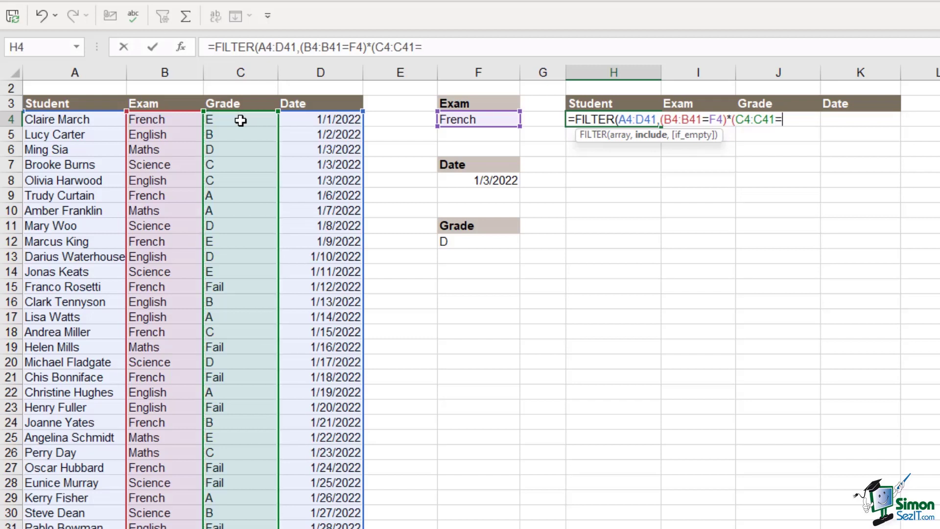
{"action": "left_click", "coordinate": [494, 241]}
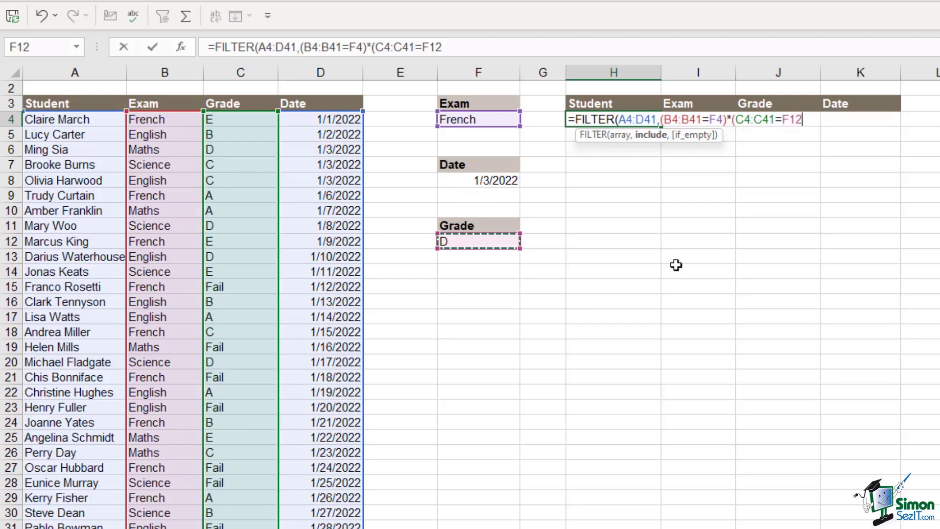
{"action": "type", "text": "),"}
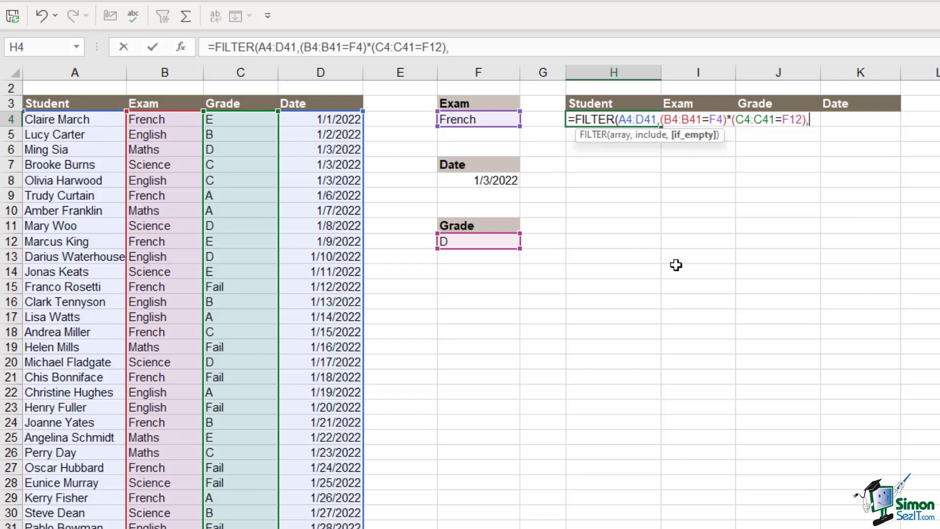
{"action": "type", "text": "\"No Records\""}
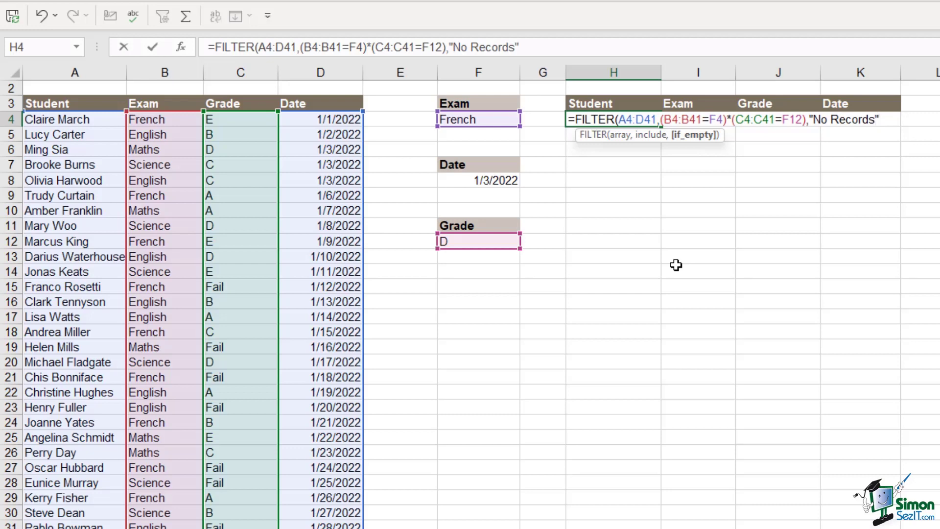
{"action": "type", "text": ")"}
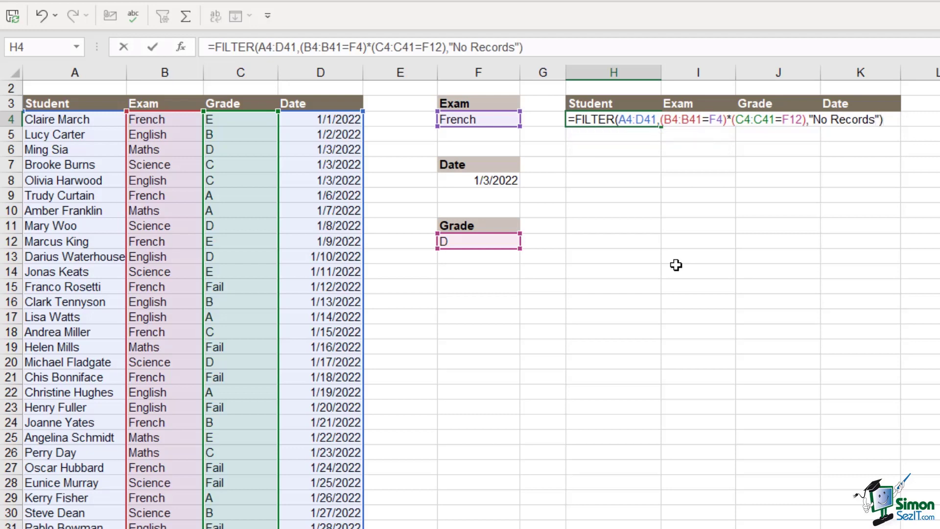
{"action": "key", "text": "Return"}
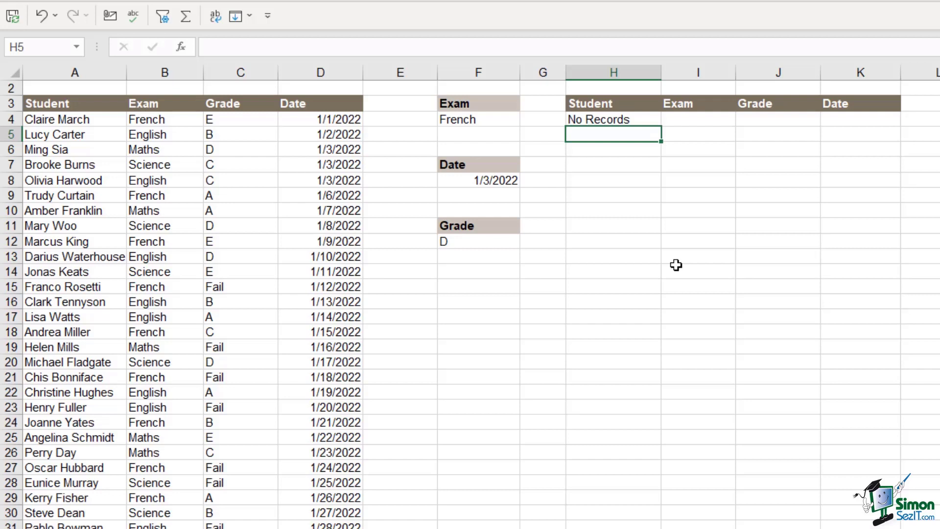
- Set the Grade criterion F12 to E and the Exam criterion F4 to Maths
{"action": "left_click", "coordinate": [488, 243]}
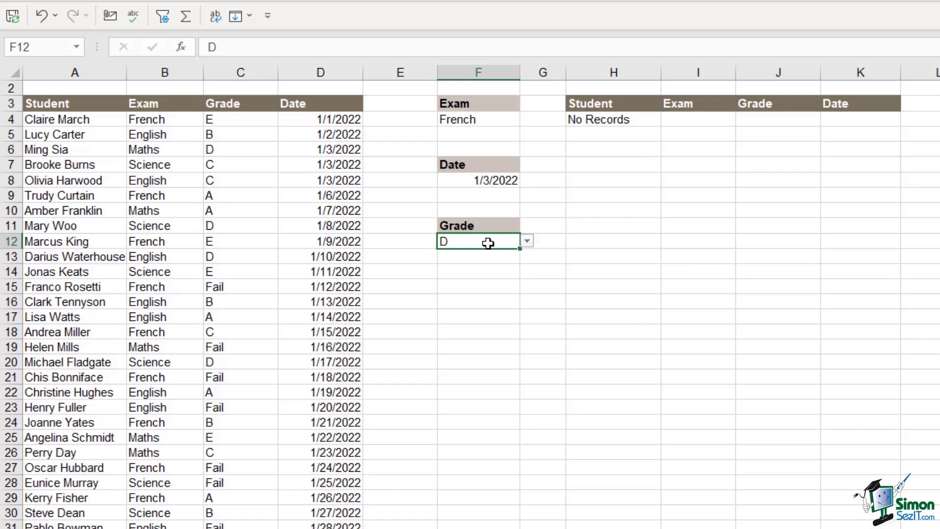
{"action": "left_click", "coordinate": [527, 241]}
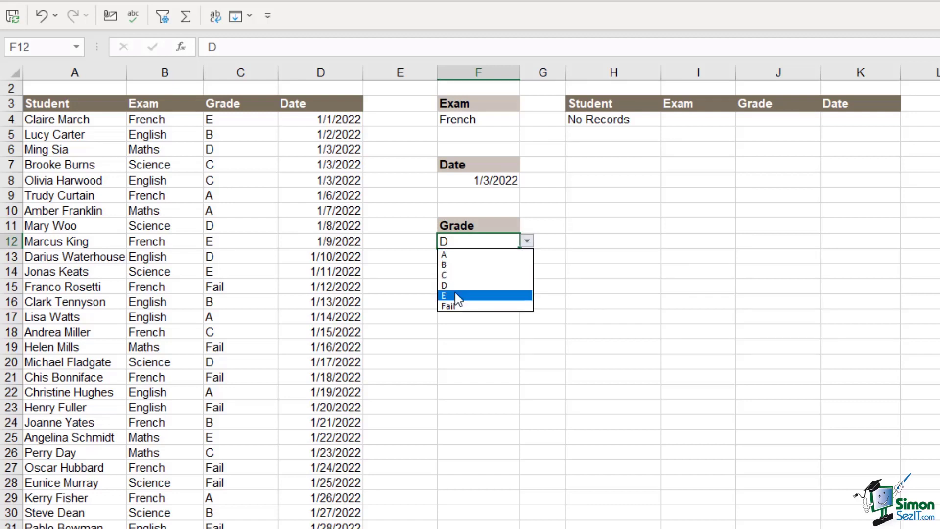
{"action": "left_click", "coordinate": [455, 296]}
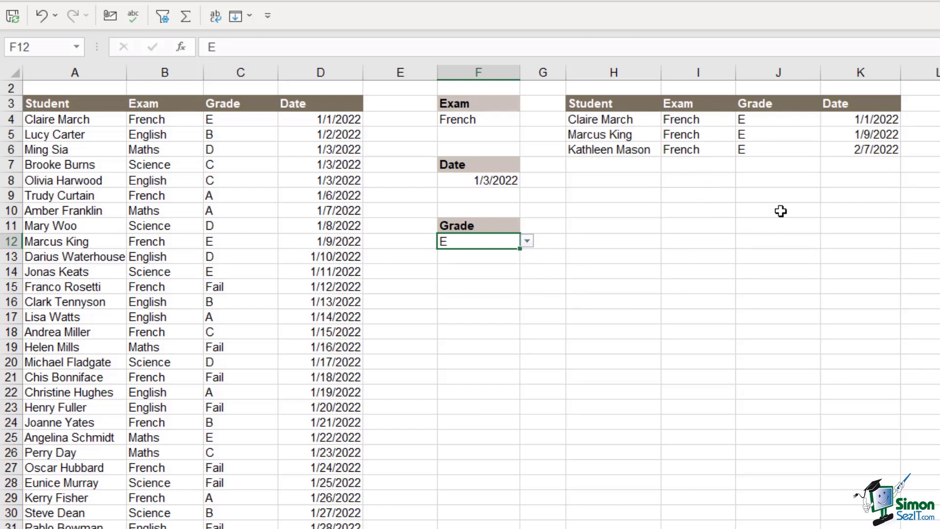
{"action": "left_click", "coordinate": [493, 123]}
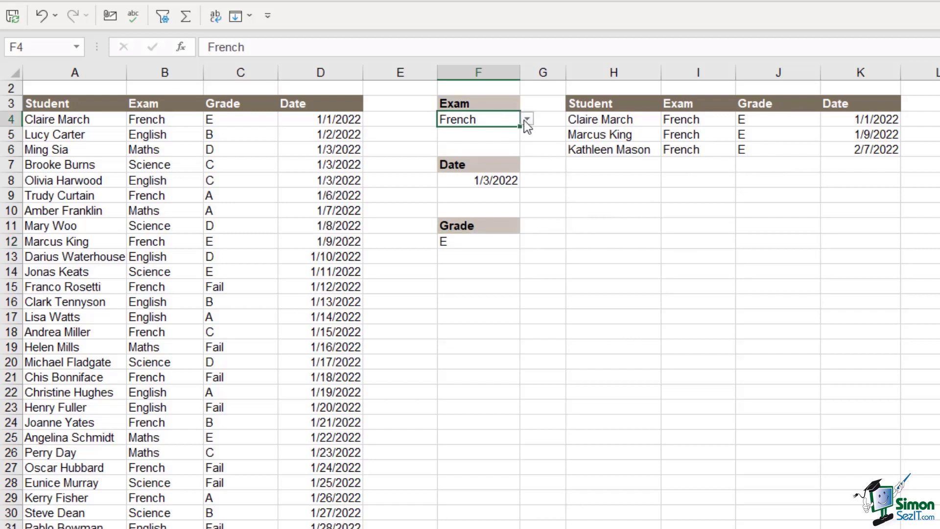
{"action": "left_click", "coordinate": [527, 119]}
{"action": "left_click", "coordinate": [469, 152]}
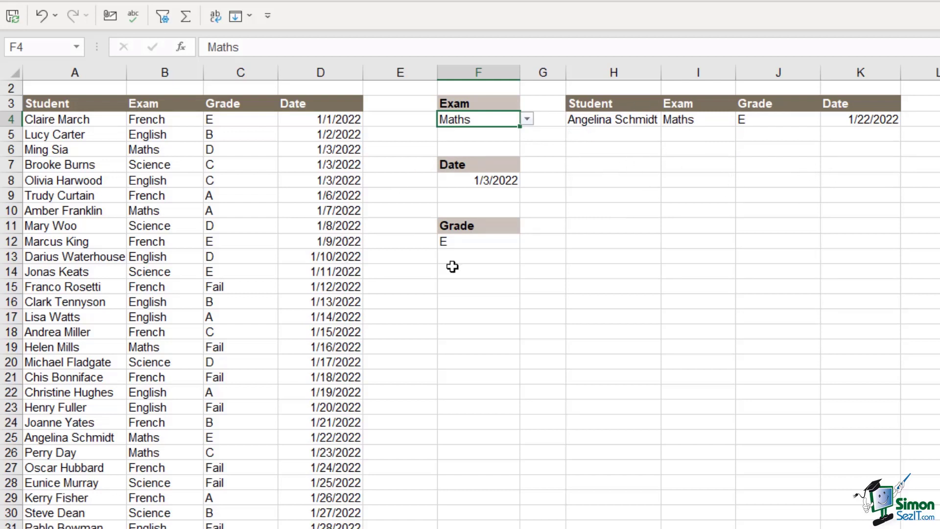
{"action": "left_click", "coordinate": [151, 272]}
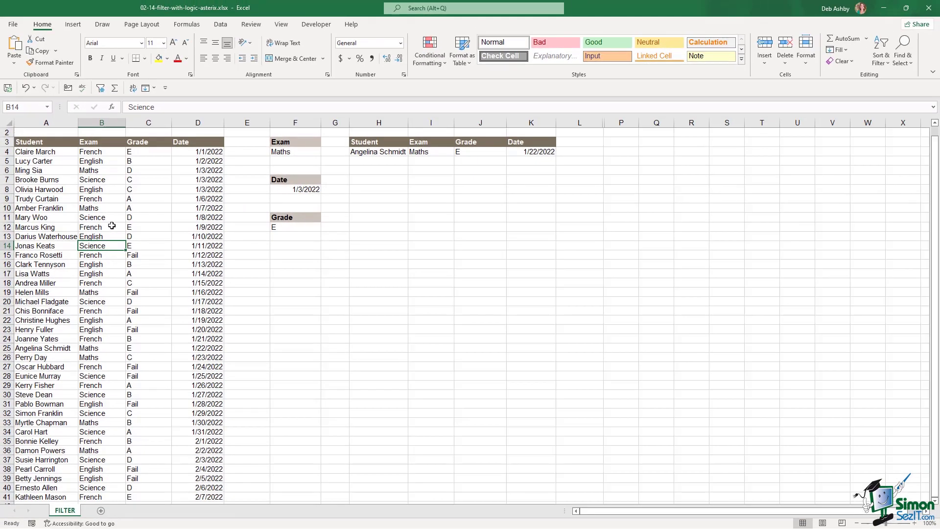
- Convert the exam data into a table with headers and apply the None table style
{"action": "left_click", "coordinate": [101, 230]}
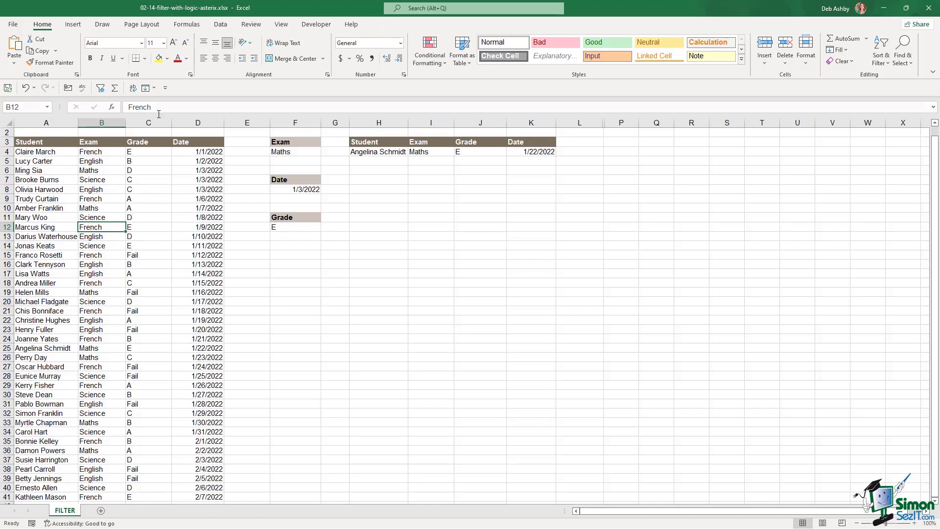
{"action": "left_click", "coordinate": [144, 220]}
{"action": "key", "text": "ctrl+t"}
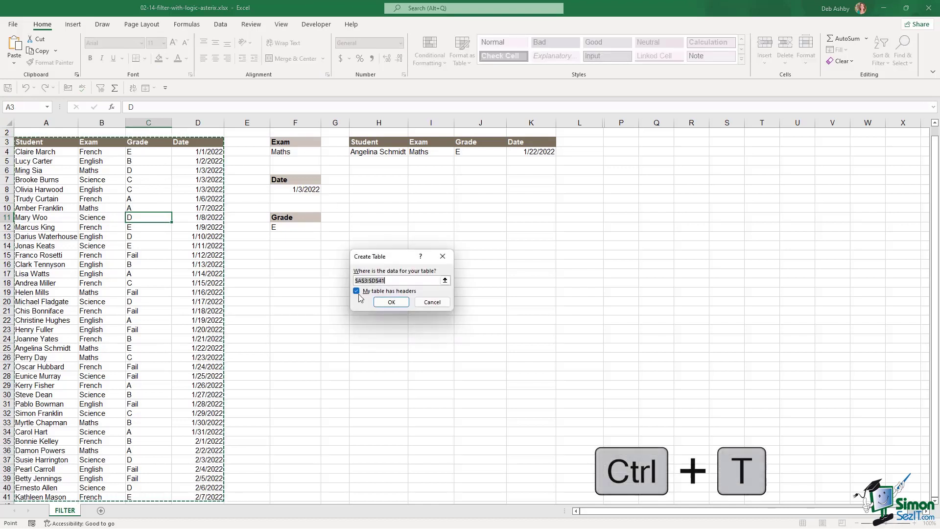
{"action": "left_click", "coordinate": [391, 302]}
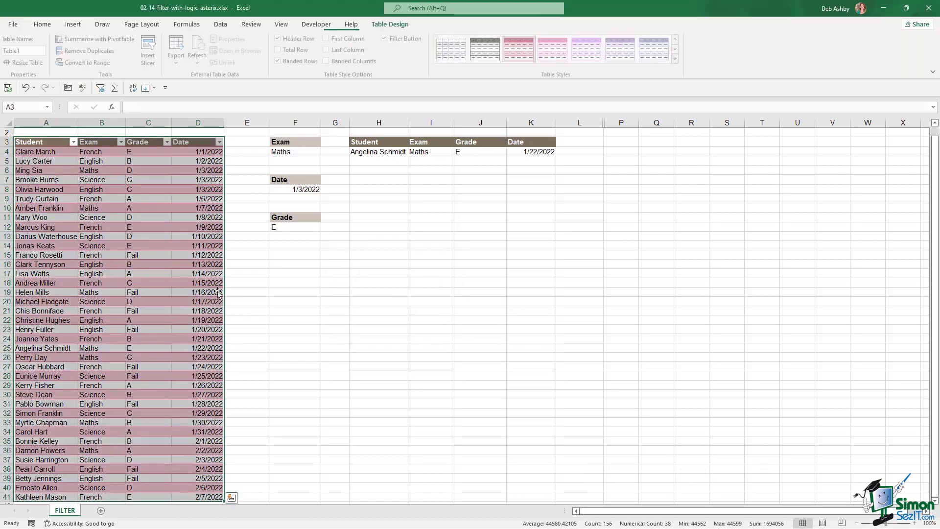
{"action": "left_click", "coordinate": [680, 60]}
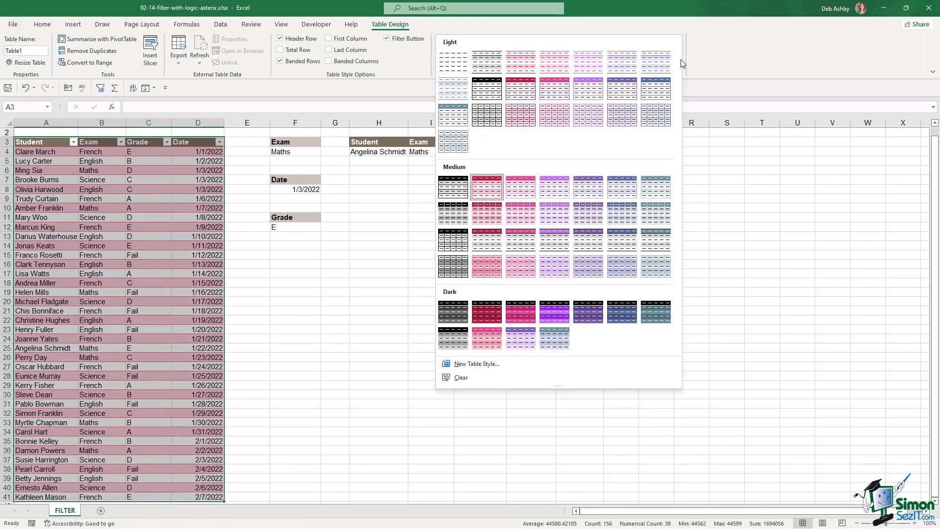
{"action": "left_click", "coordinate": [449, 66]}
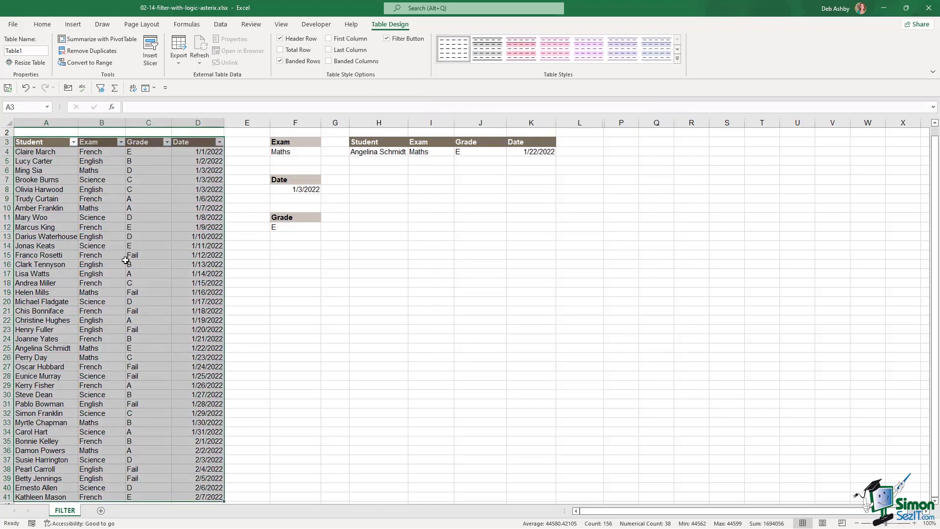
{"action": "left_click", "coordinate": [154, 251]}
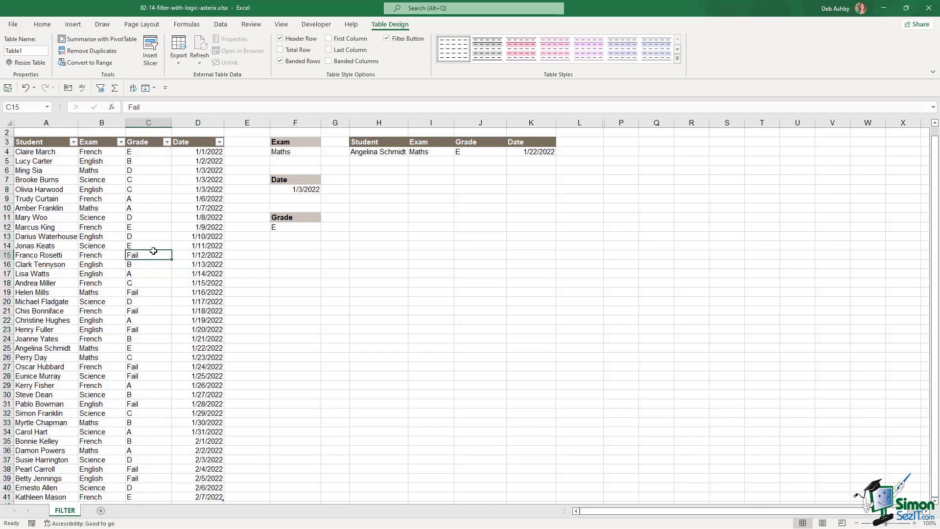
{"action": "scroll", "coordinate": [147, 254], "scroll_direction": "down", "scroll_amount": 6}
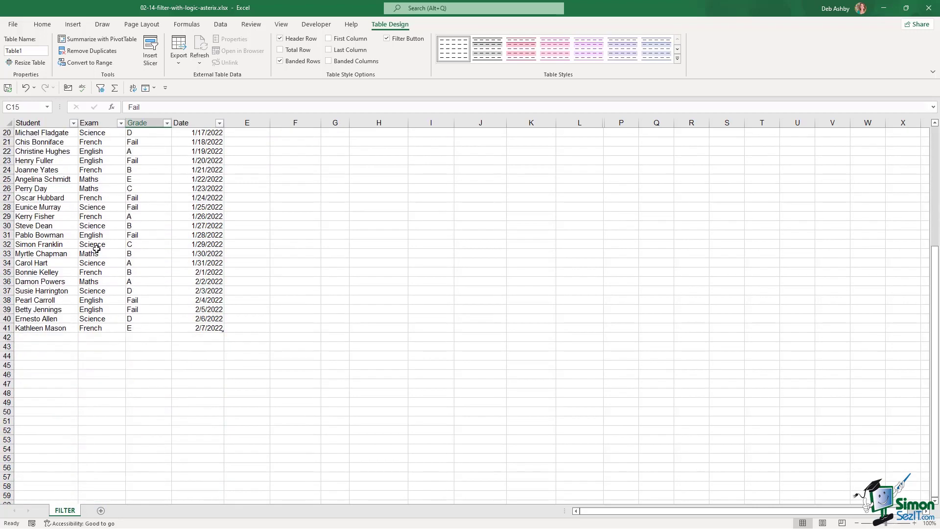
{"action": "scroll", "coordinate": [99, 251], "scroll_direction": "up", "scroll_amount": 6}
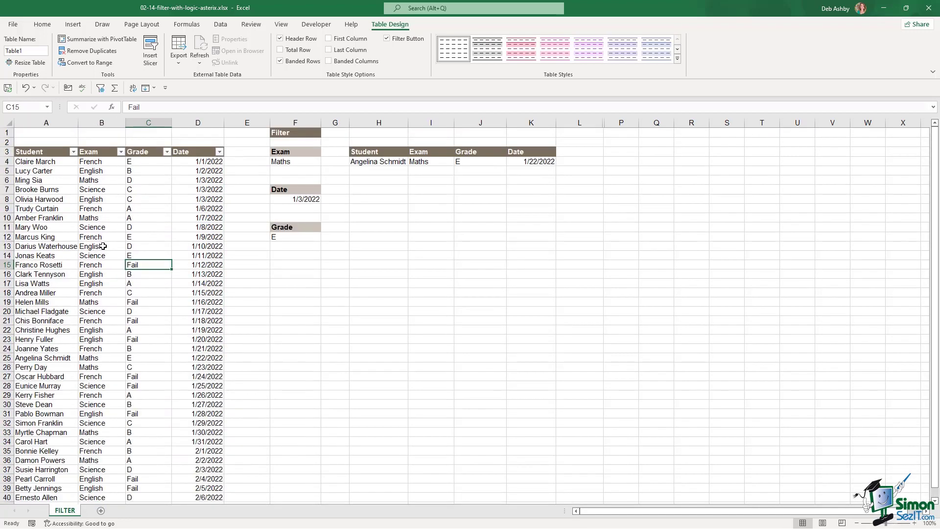
- Delete the old FILTER formula from H4
{"action": "left_click", "coordinate": [366, 162]}
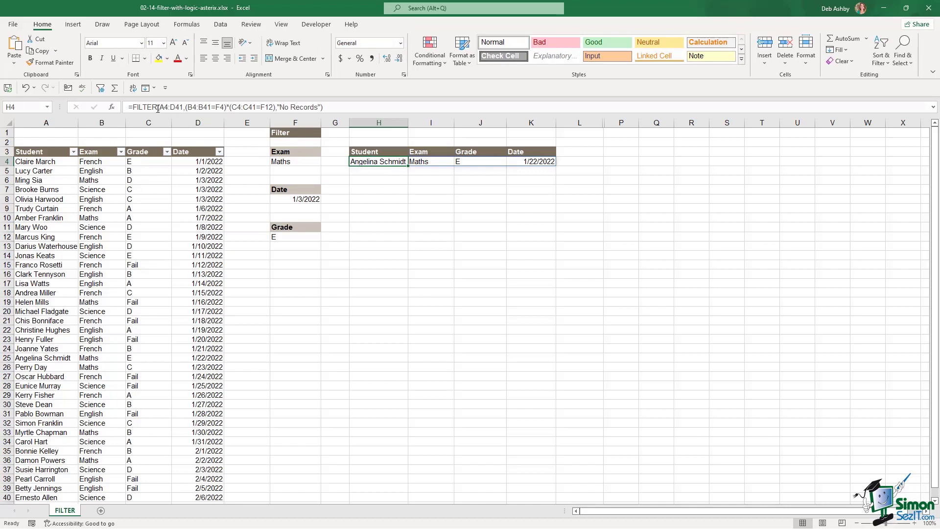
{"action": "left_click_drag", "start_coordinate": [158, 108], "coordinate": [185, 108]}
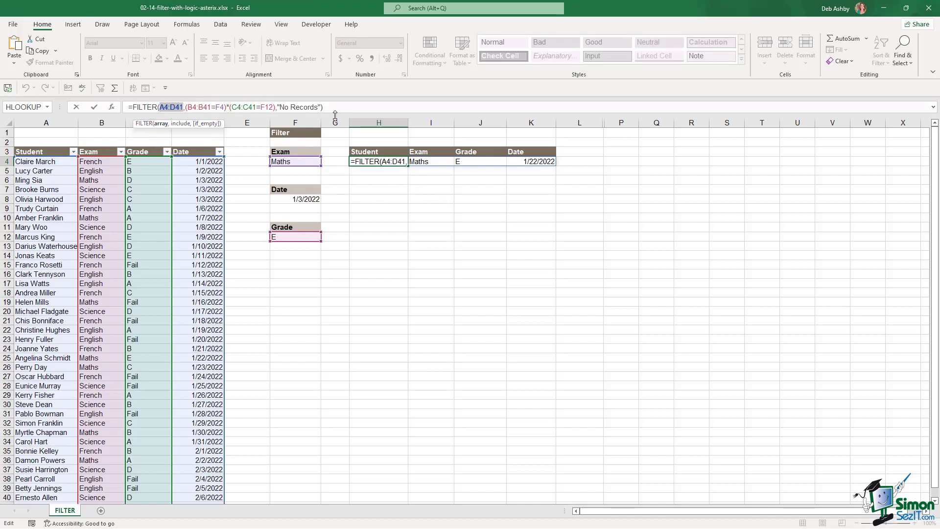
{"action": "key", "text": "ctrl+Return"}
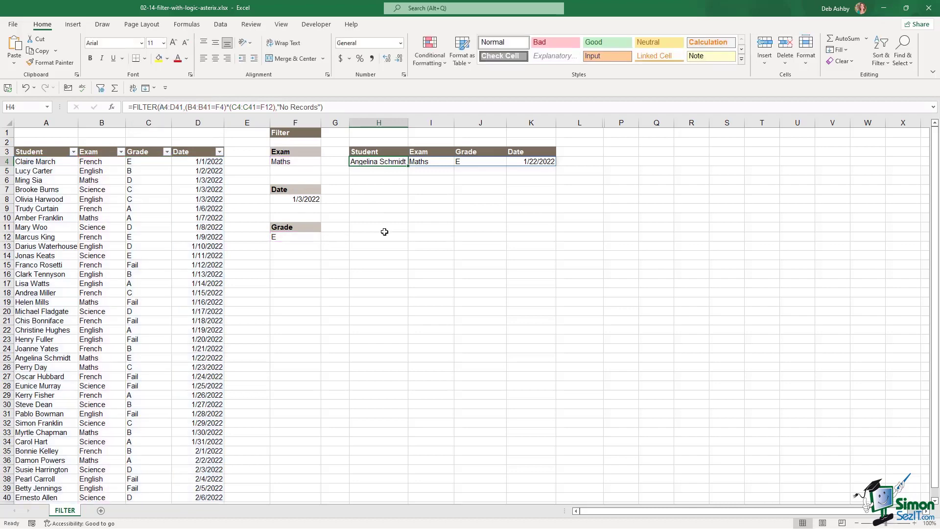
{"action": "key", "text": "Delete"}
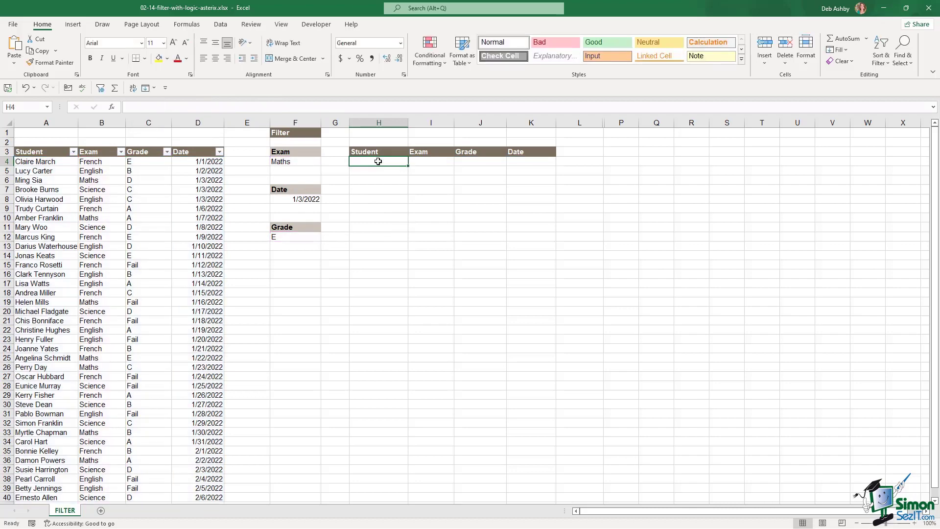
{"action": "left_click", "coordinate": [92, 264]}
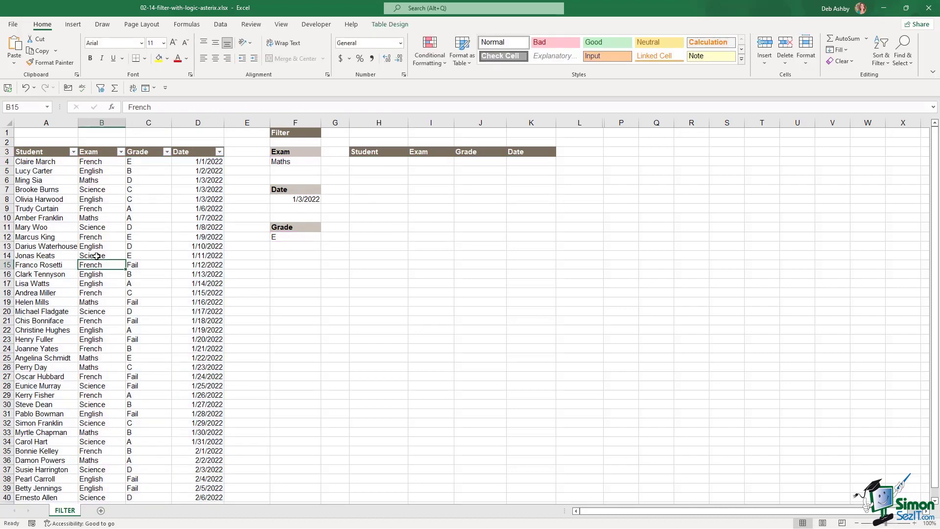
- Rename the table from Table1 to Students
{"action": "left_click", "coordinate": [390, 25]}
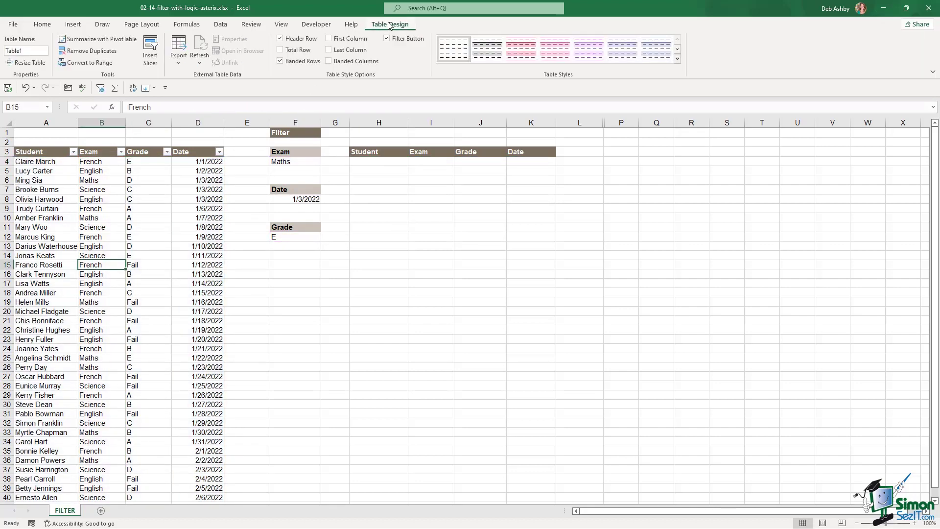
{"action": "left_click", "coordinate": [31, 52]}
{"action": "type", "text": "Students"}
{"action": "left_click", "coordinate": [377, 164]}
- Start a FILTER formula in H4 on Students with the condition Students[Exam]=F4
{"action": "type", "text": "=f"}
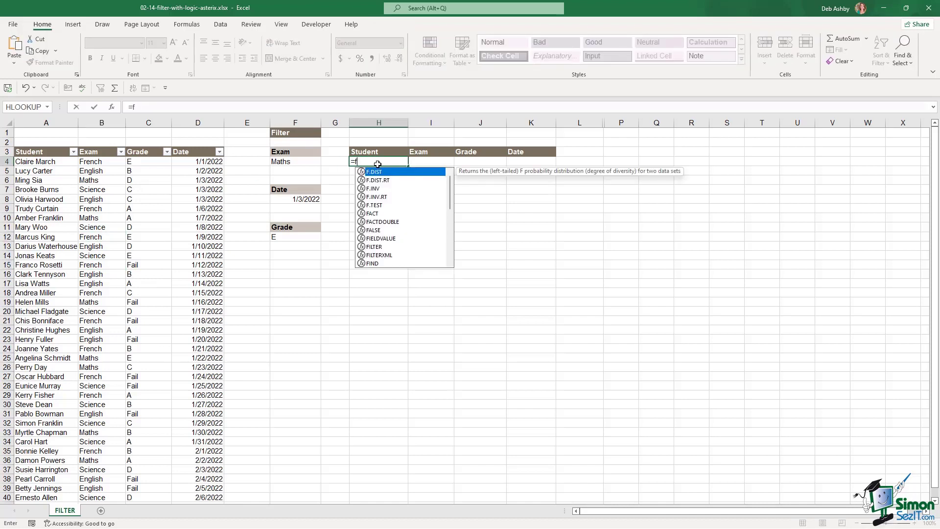
{"action": "type", "text": "ilter"}
{"action": "key", "text": "Tab"}
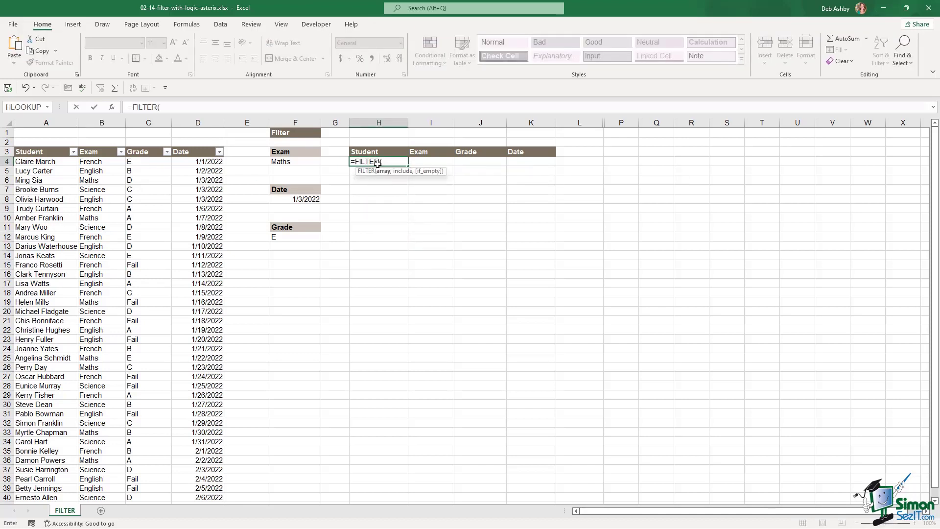
{"action": "left_click_drag", "start_coordinate": [57, 164], "coordinate": [198, 161]}
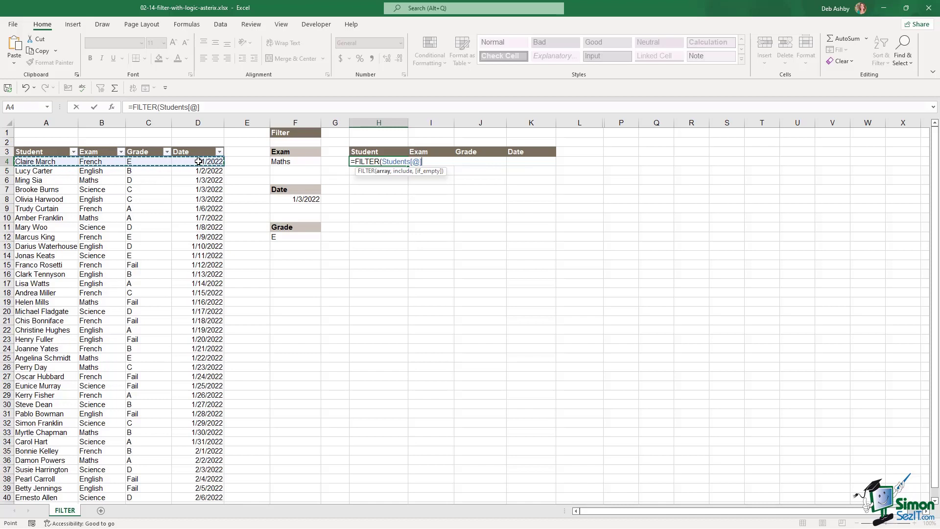
{"action": "key", "text": "ctrl+shift+Down"}
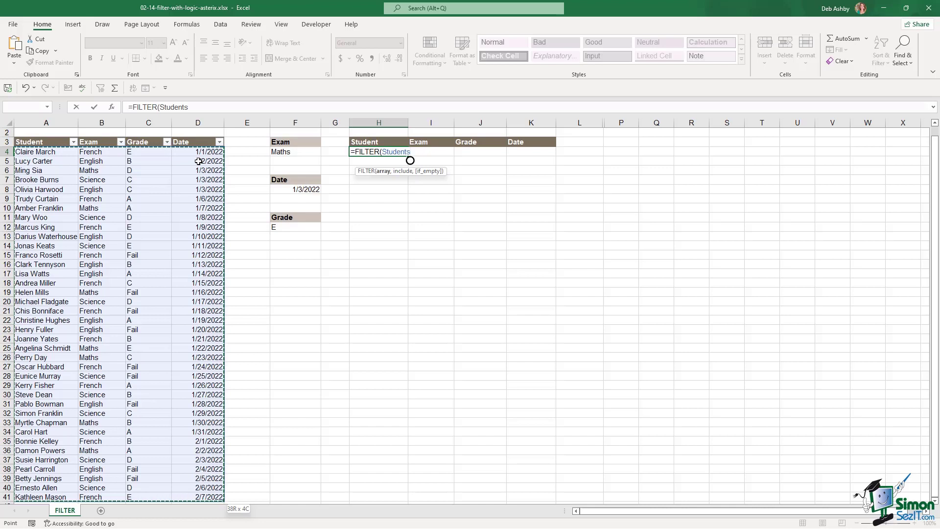
{"action": "type", "text": ","}
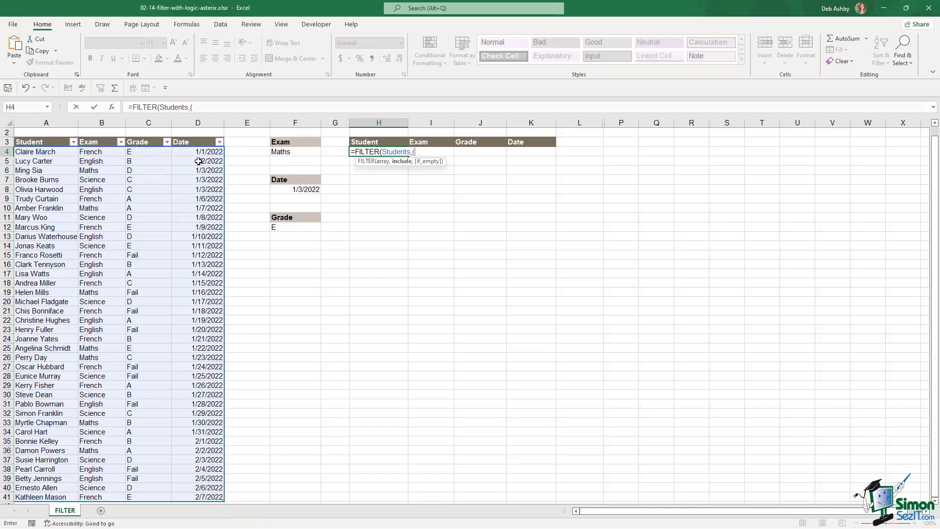
{"action": "type", "text": "("}
{"action": "left_click", "coordinate": [109, 153]}
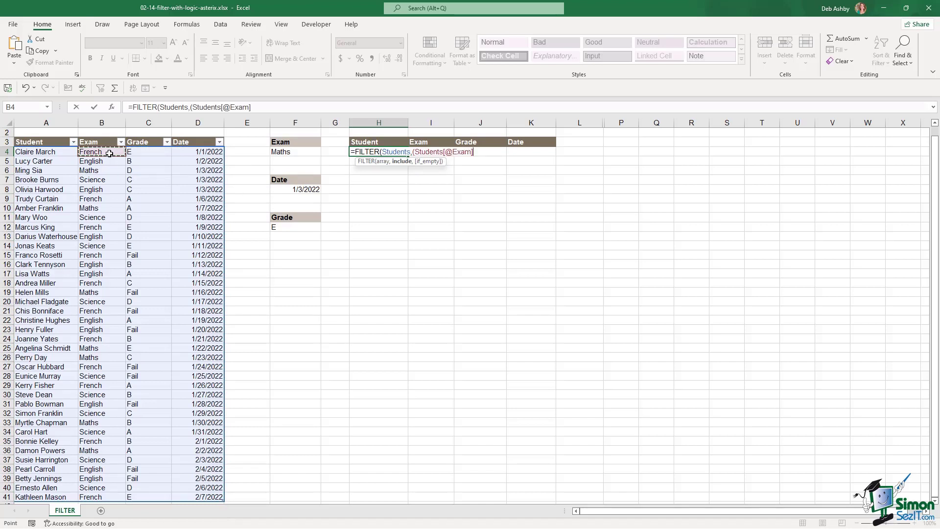
{"action": "key", "text": "ctrl+shift+Down"}
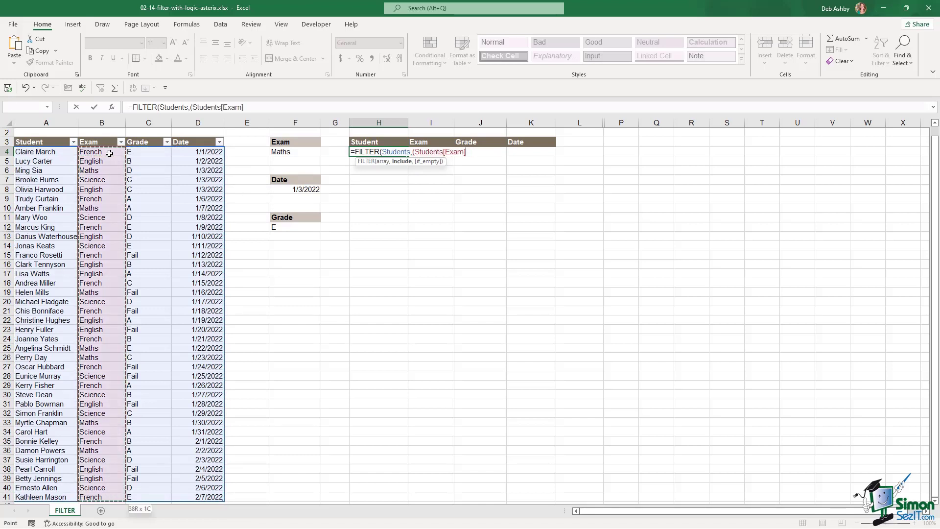
{"action": "type", "text": "="}
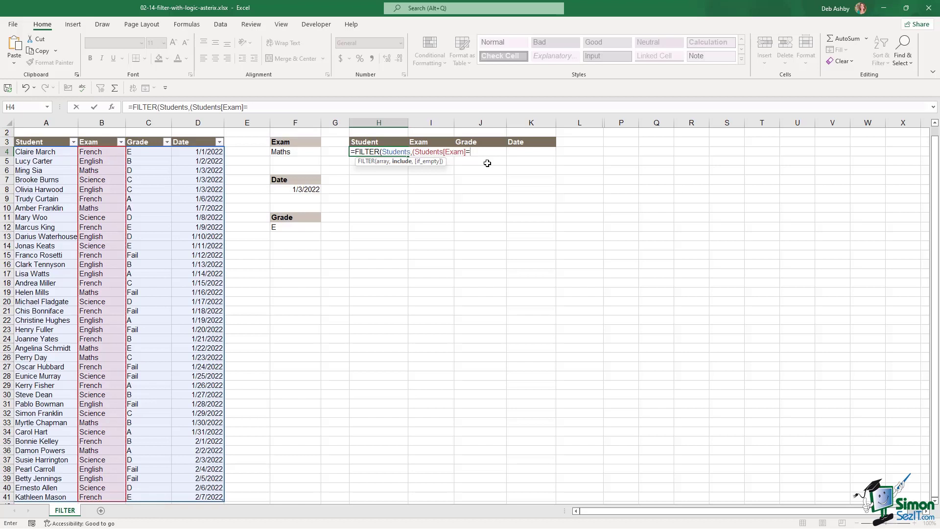
{"action": "left_click", "coordinate": [294, 153]}
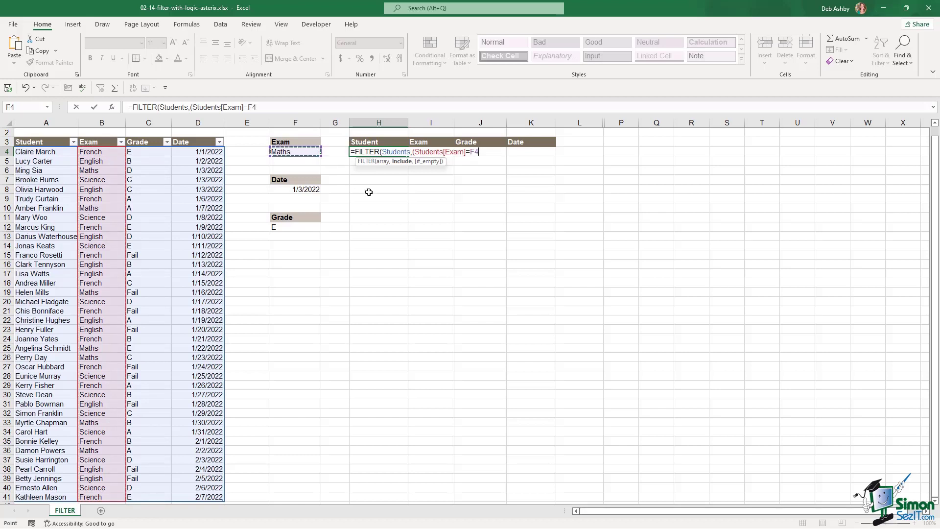
{"action": "type", "text": ")*("}
- Add the Students[Grade]=F12 condition and "No Records" fallback, then confirm the formula
{"action": "left_click", "coordinate": [152, 152]}
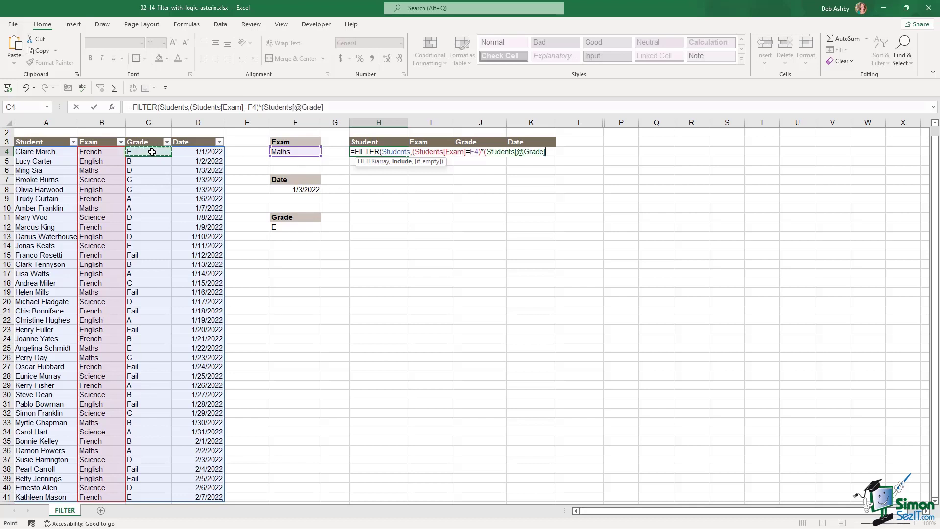
{"action": "key", "text": "ctrl+shift+Down"}
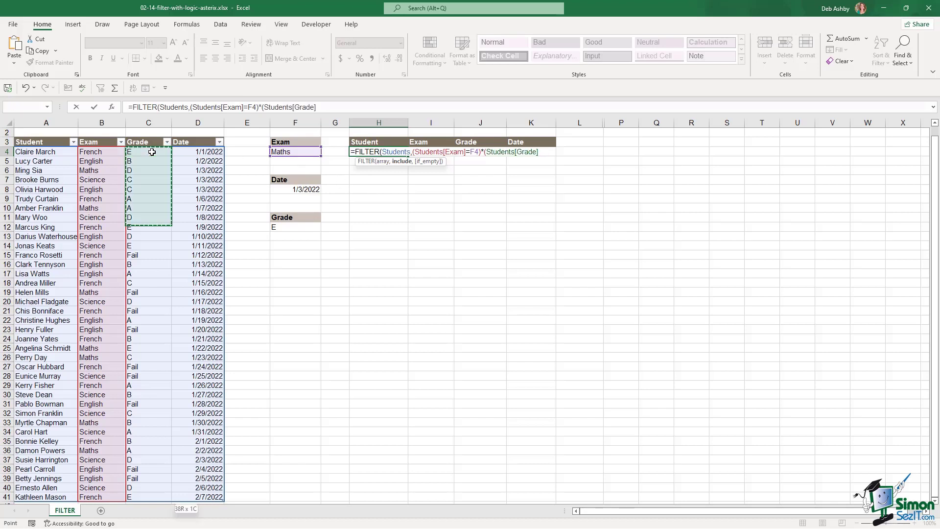
{"action": "type", "text": "="}
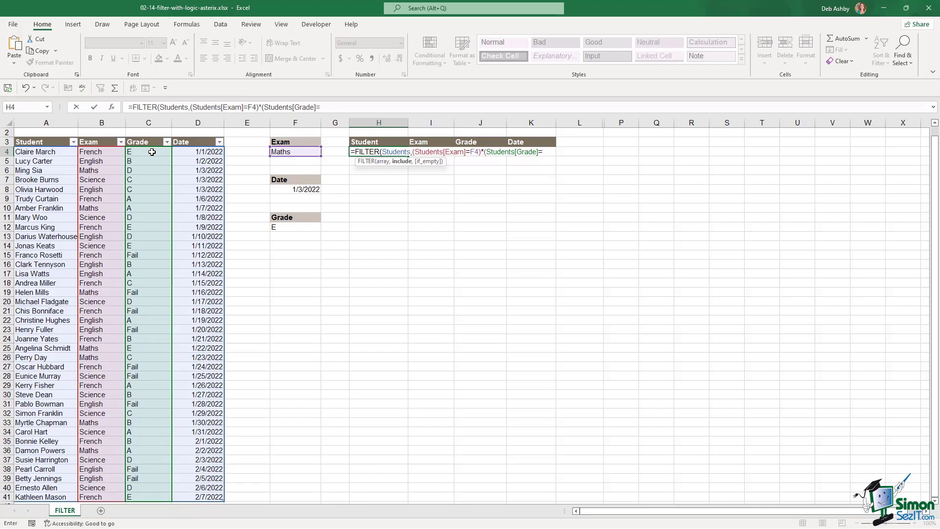
{"action": "left_click", "coordinate": [298, 228]}
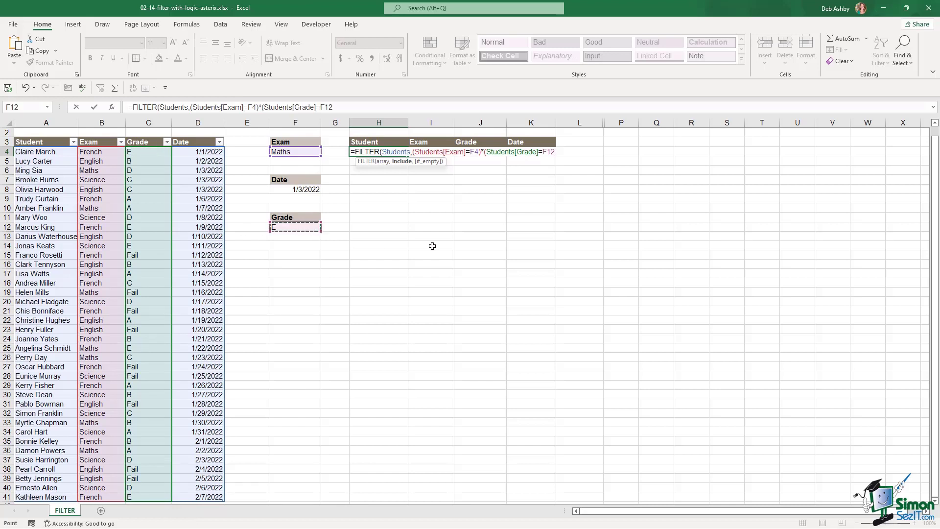
{"action": "type", "text": "),\"No Records"}
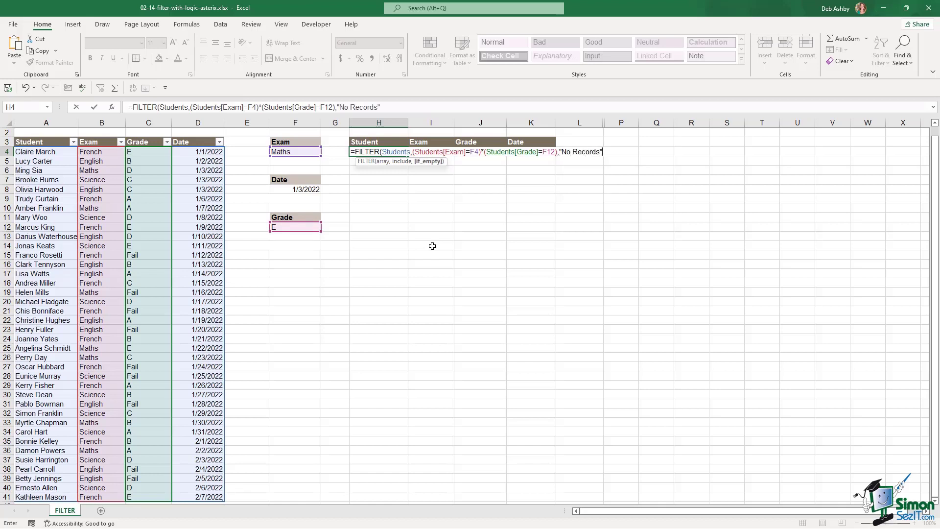
{"action": "type", "text": "\")"}
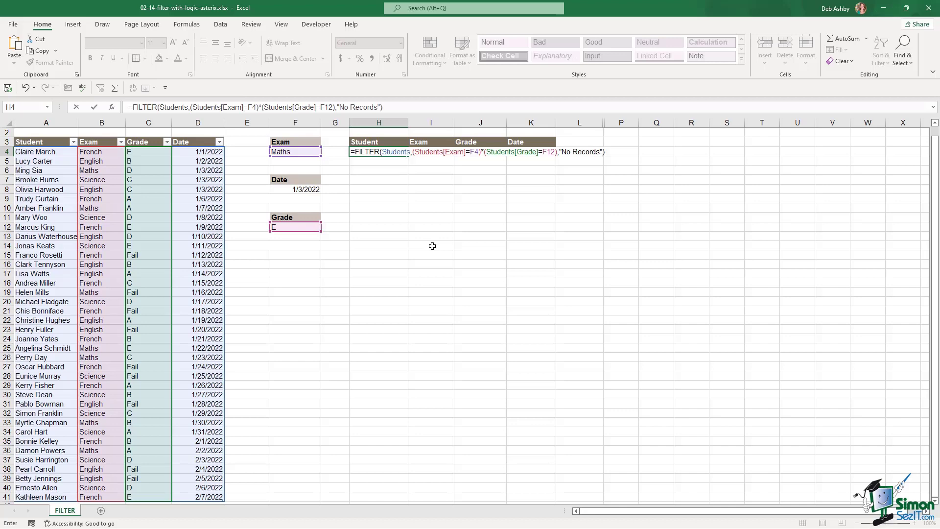
{"action": "key", "text": "Return"}
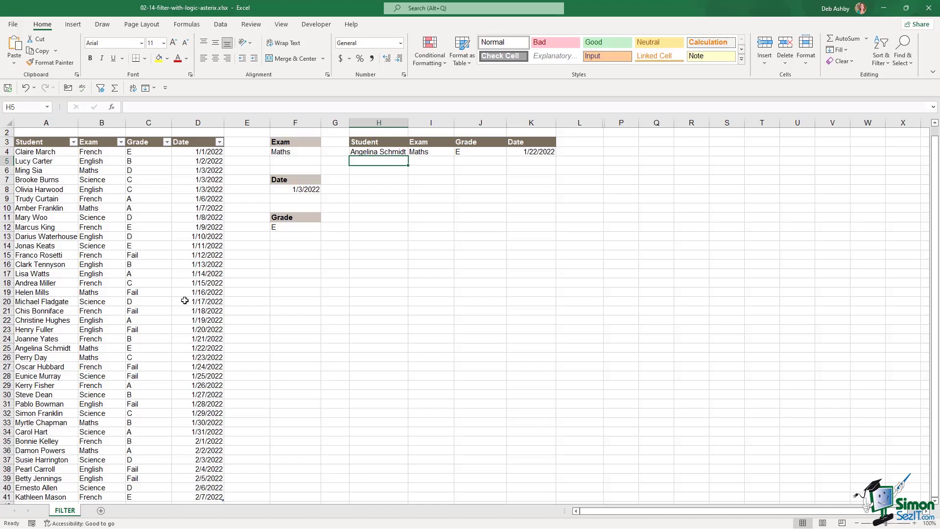
{"action": "left_click", "coordinate": [185, 300]}
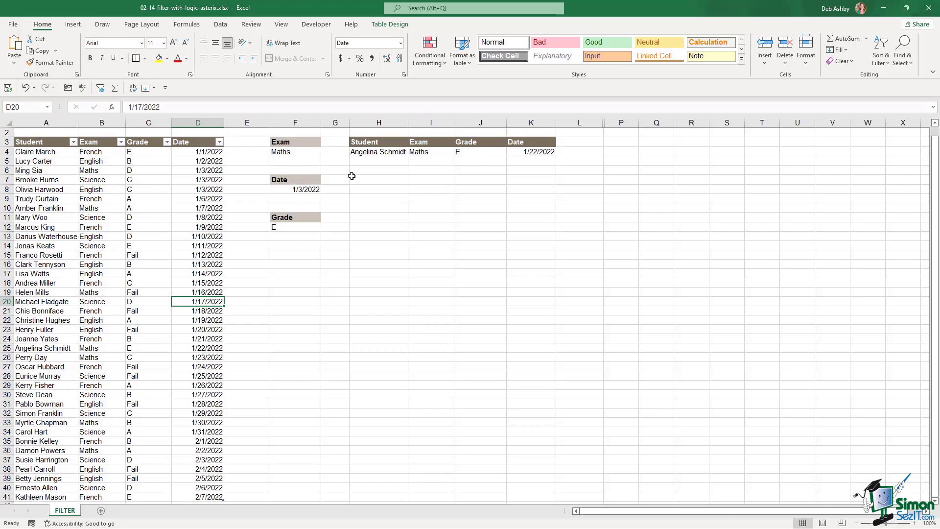
- Add a row below the table with the student's name, Maths, grade E and date 2/8/2022
{"action": "left_click_drag", "start_coordinate": [374, 152], "coordinate": [493, 152]}
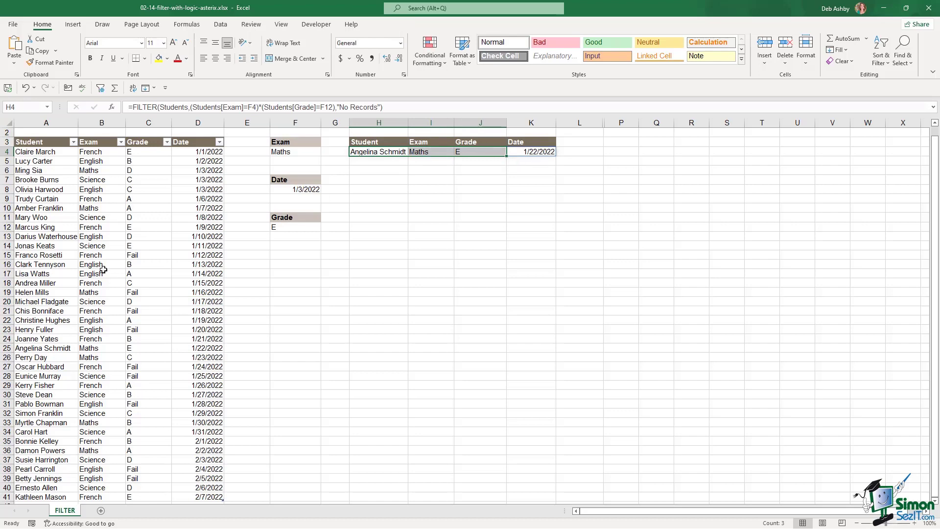
{"action": "left_click", "coordinate": [104, 271]}
{"action": "scroll", "coordinate": [144, 277], "scroll_direction": "down", "scroll_amount": 6}
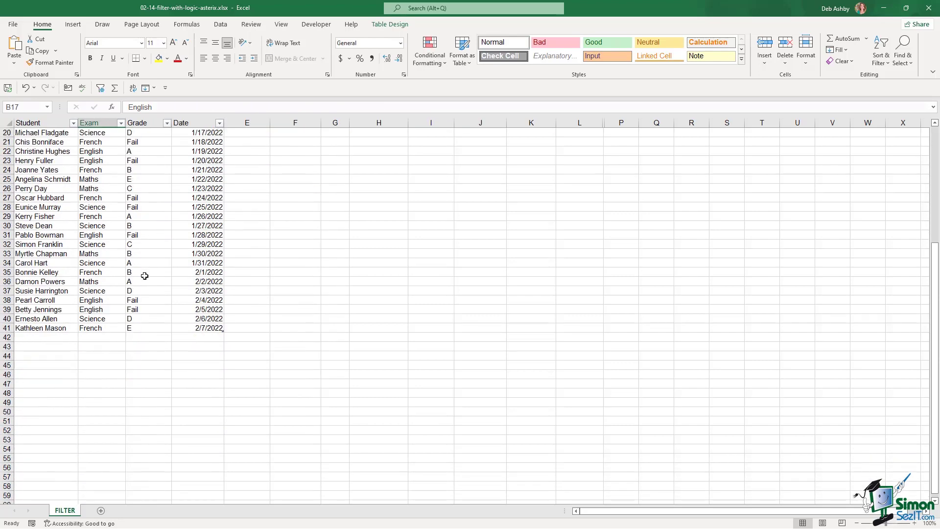
{"action": "left_click", "coordinate": [46, 337]}
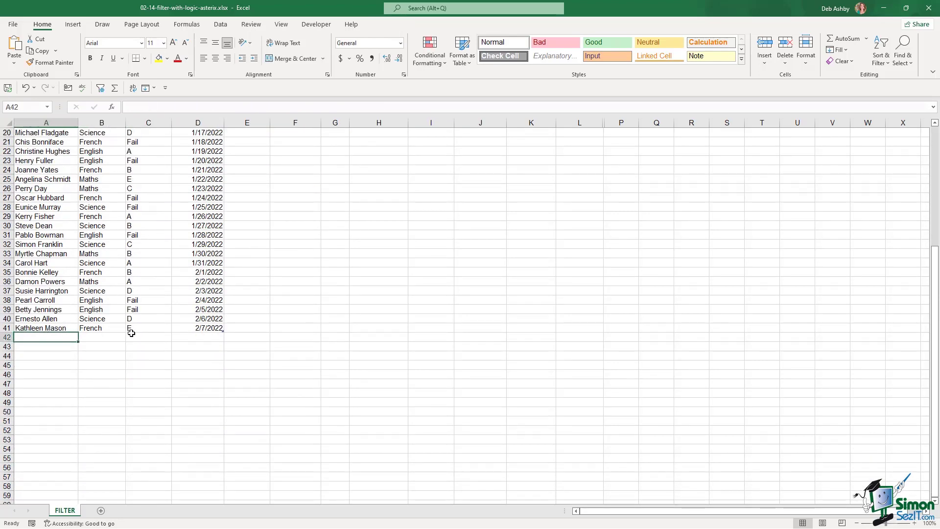
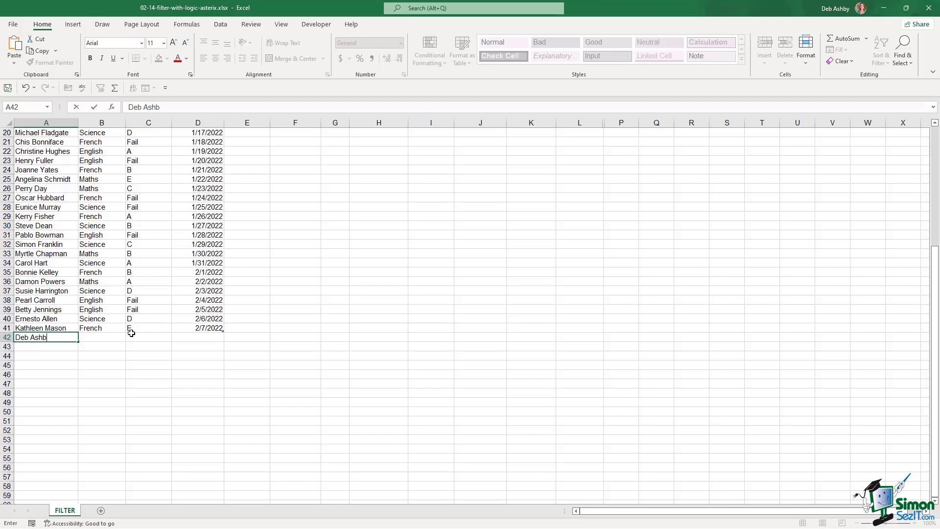
{"action": "key", "text": "Tab"}
{"action": "type", "text": "Maths"}
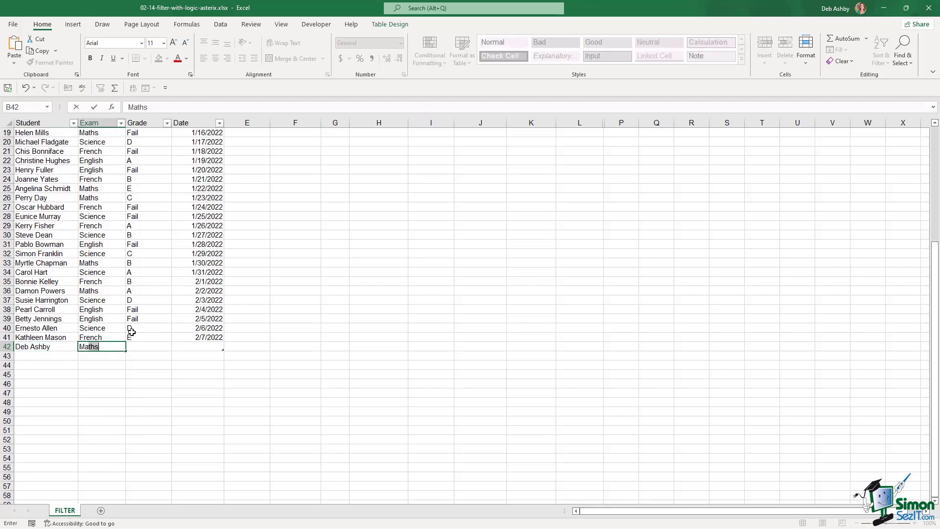
{"action": "key", "text": "Tab"}
{"action": "type", "text": "E"}
{"action": "key", "text": "Tab"}
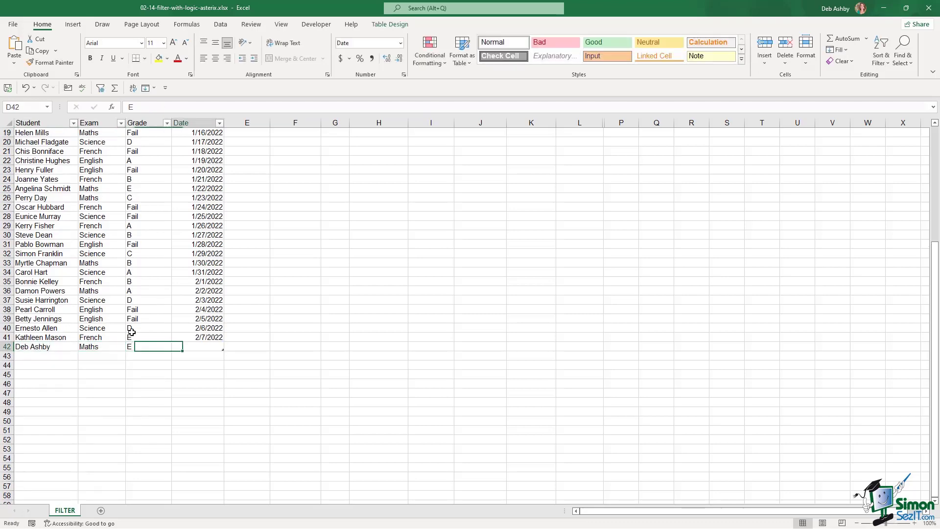
{"action": "type", "text": "2"}
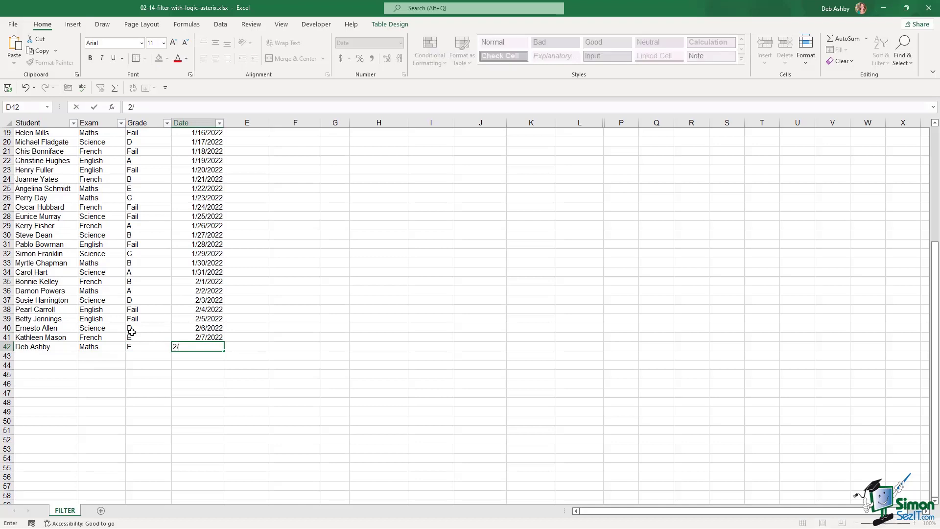
{"action": "type", "text": "/8/2022"}
{"action": "key", "text": "Return"}
- Check that the FILTER results in H4 now show two records
{"action": "scroll", "coordinate": [156, 327], "scroll_direction": "up", "scroll_amount": 2}
{"action": "scroll", "coordinate": [156, 327], "scroll_direction": "up", "scroll_amount": 4}
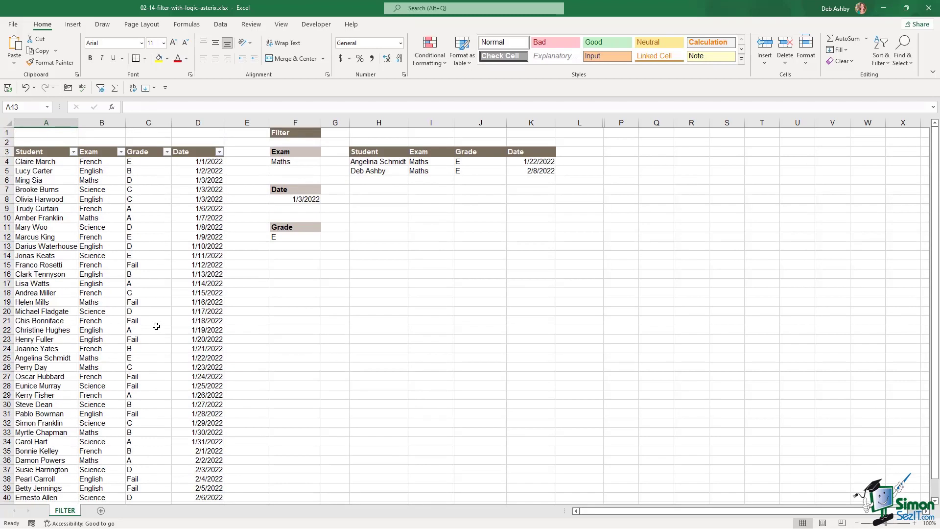
{"action": "left_click", "coordinate": [371, 171]}
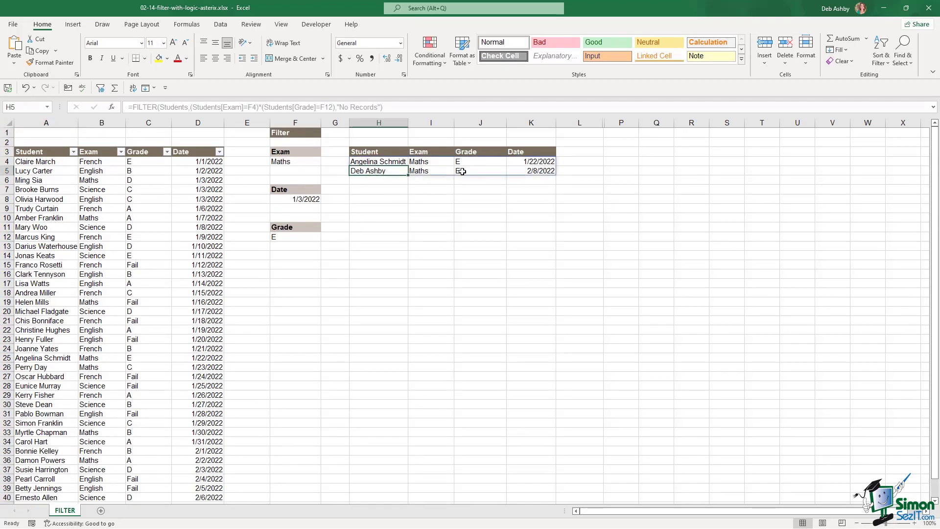